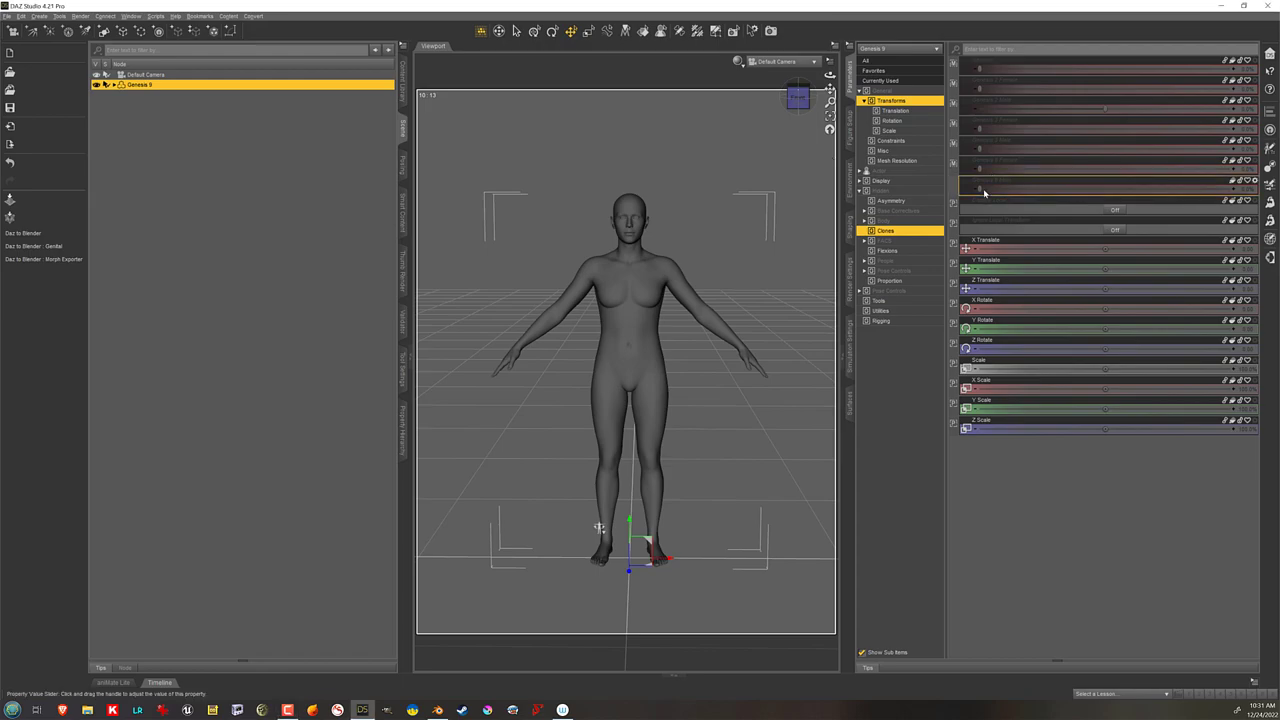
Step: Dial the Genesis 9 clone slider to 100% and expand the figure's bone list in the Scene pane
left_click(984, 190)
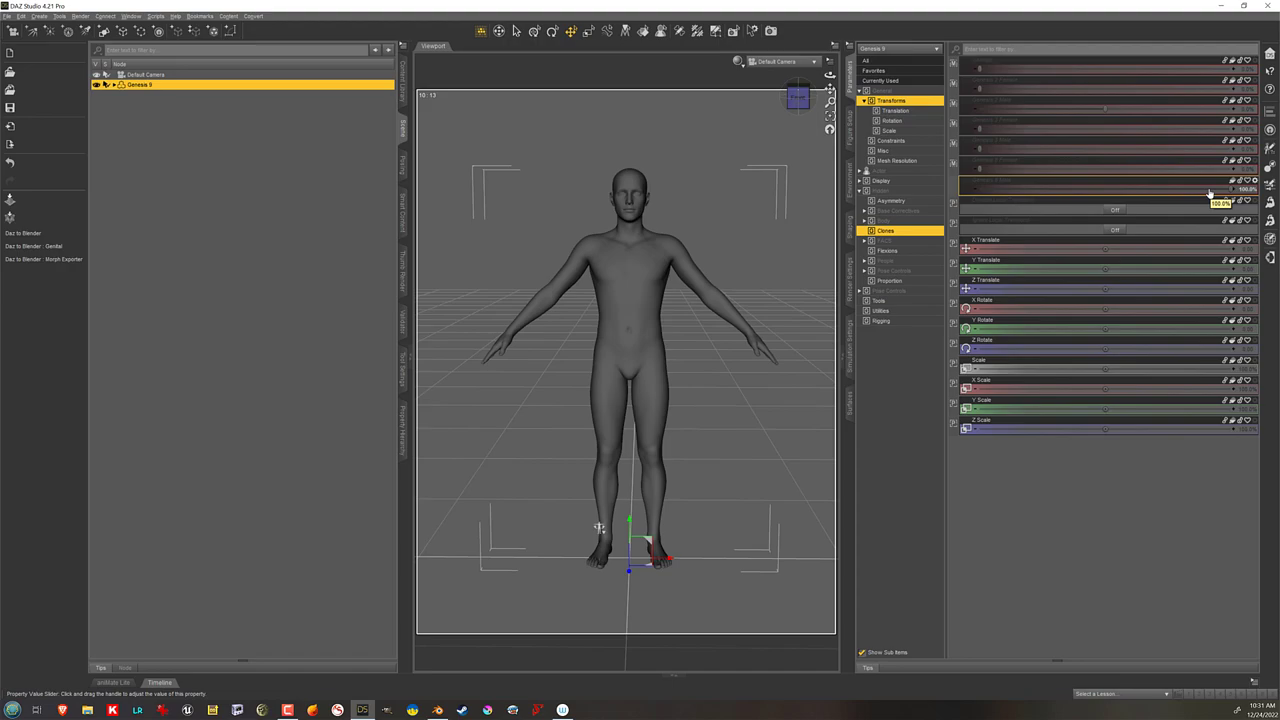
double_click(215, 88)
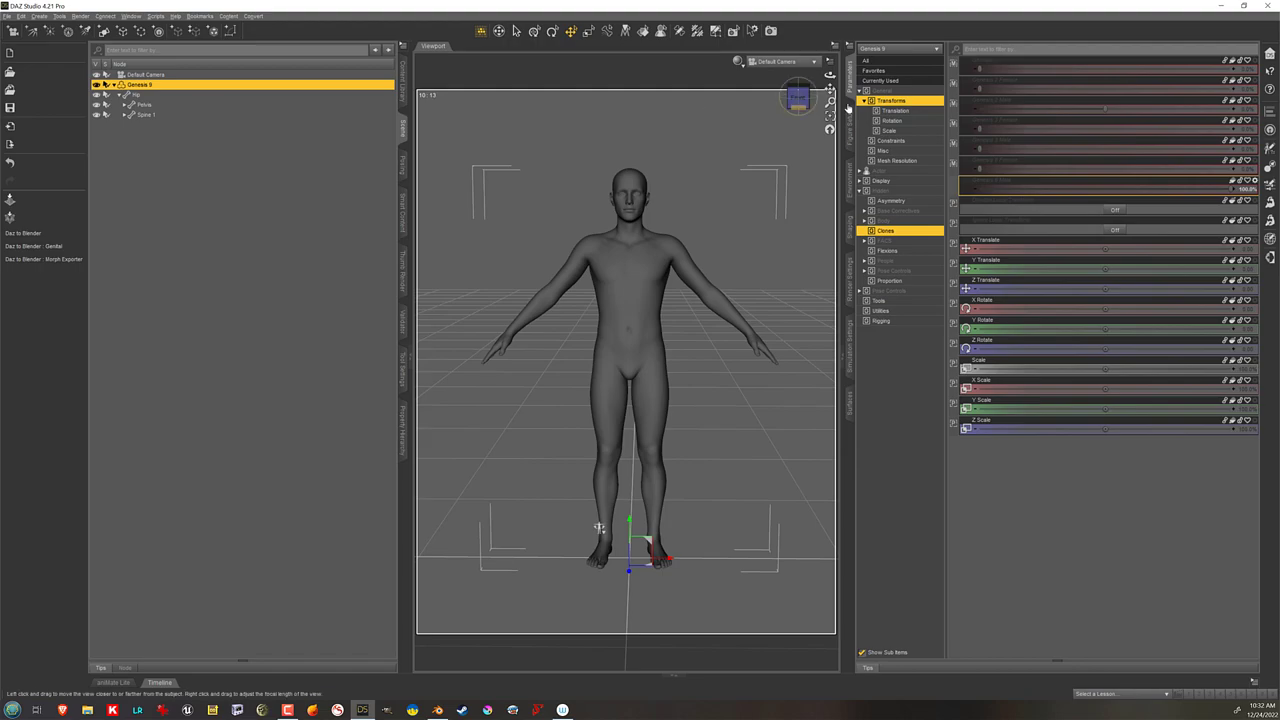
Step: Turn on Show Hidden Properties from the Parameters pane options
left_click(912, 91)
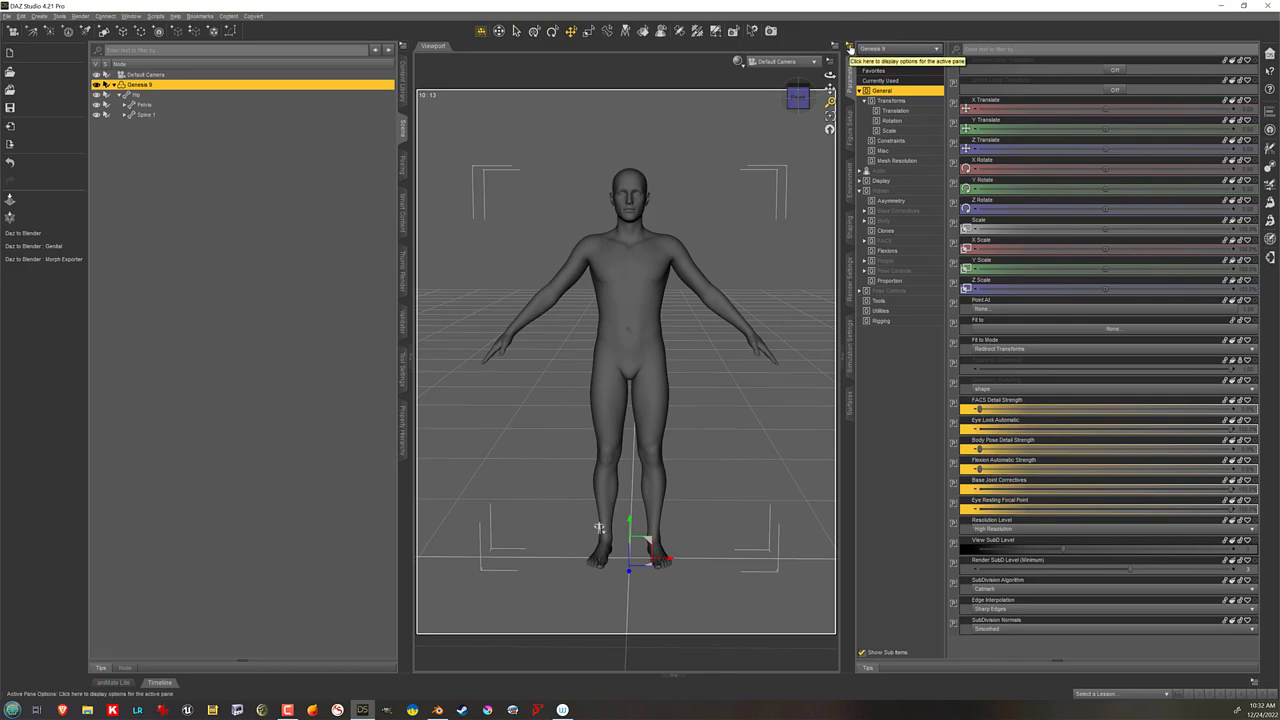
left_click(849, 47)
mouse_move(929, 53)
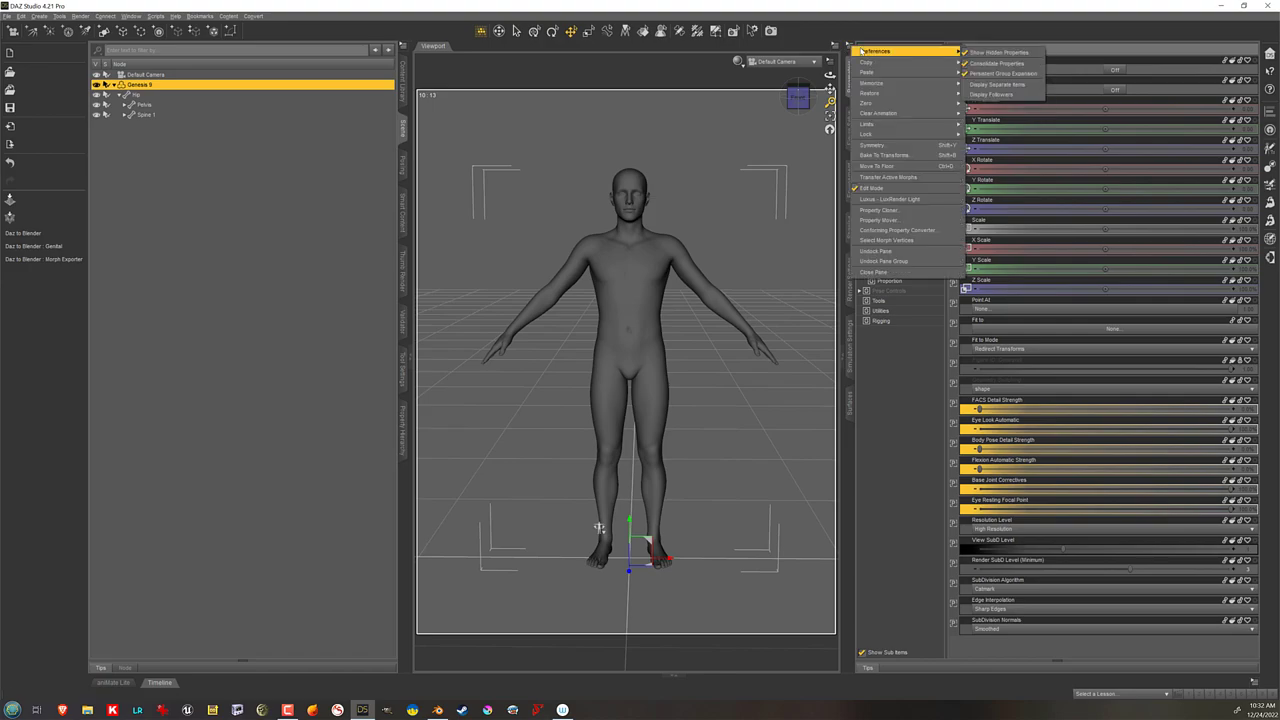
left_click(1014, 55)
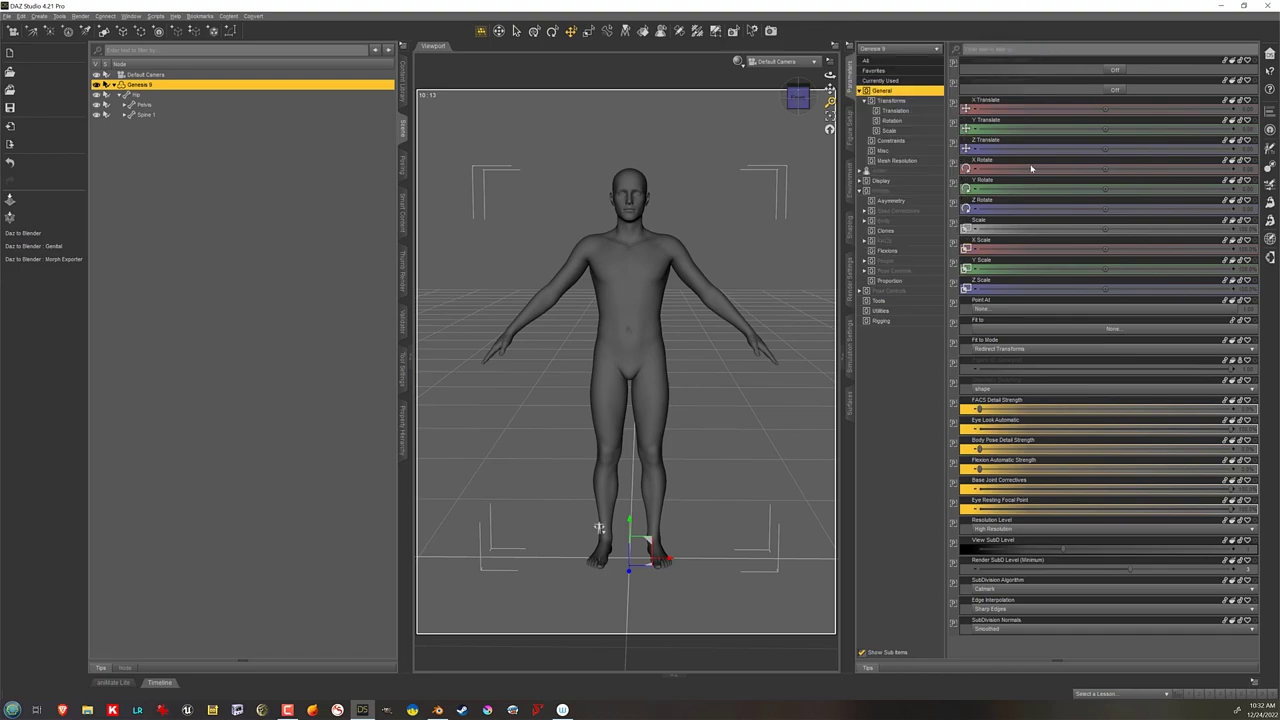
Step: Reset the Genesis 9 clone dial to 0% in Body > Clones
left_click(904, 221)
left_click(901, 233)
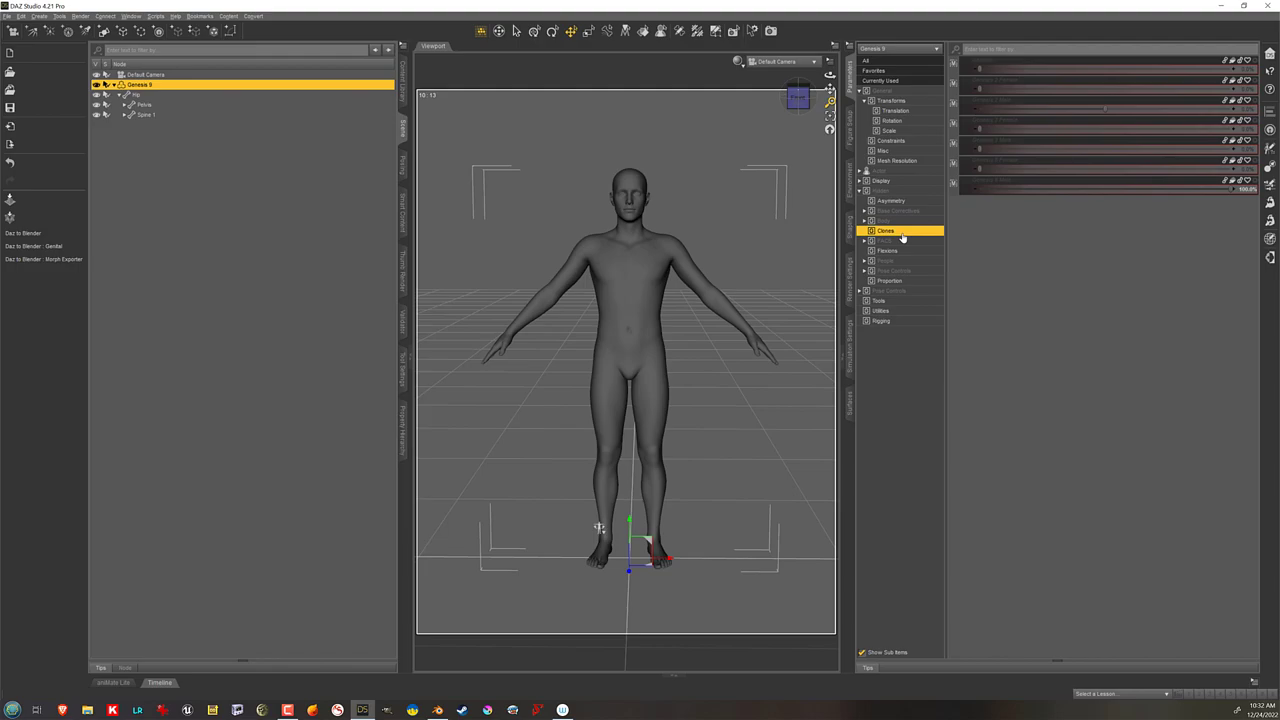
left_click(1110, 186)
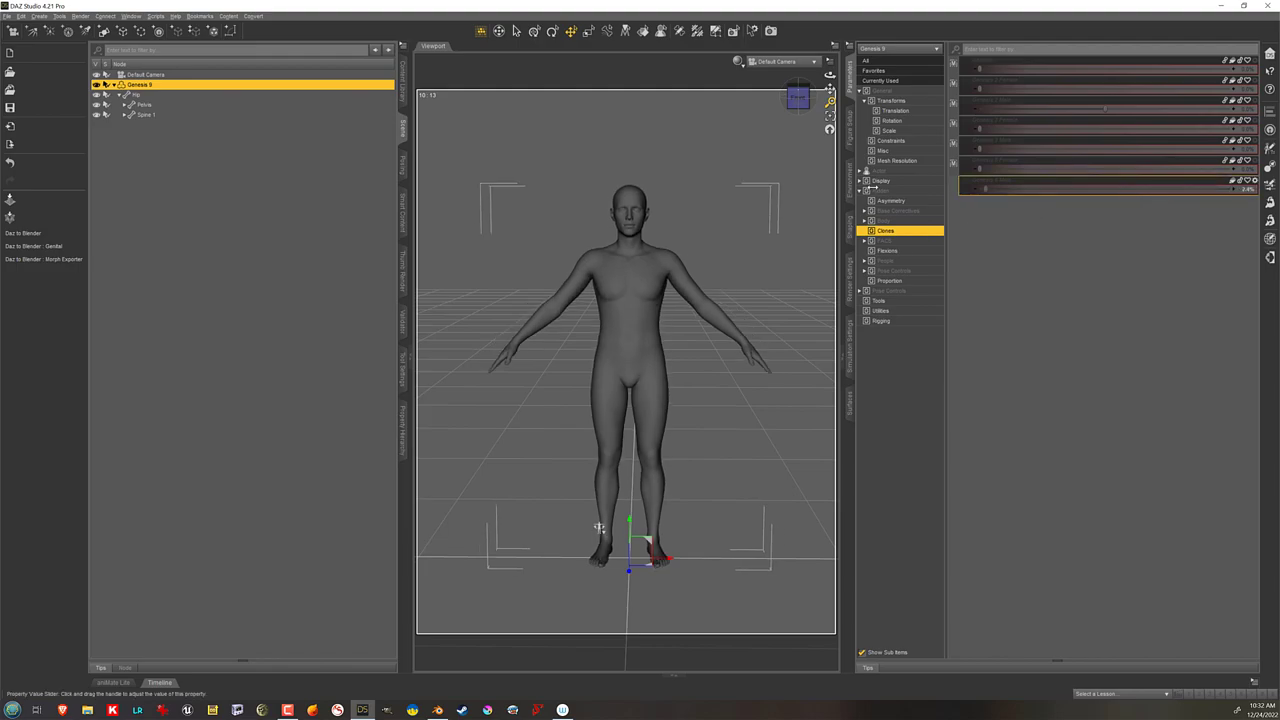
Step: Set Mesh Resolution to Base with View SubD level 0
left_click(905, 162)
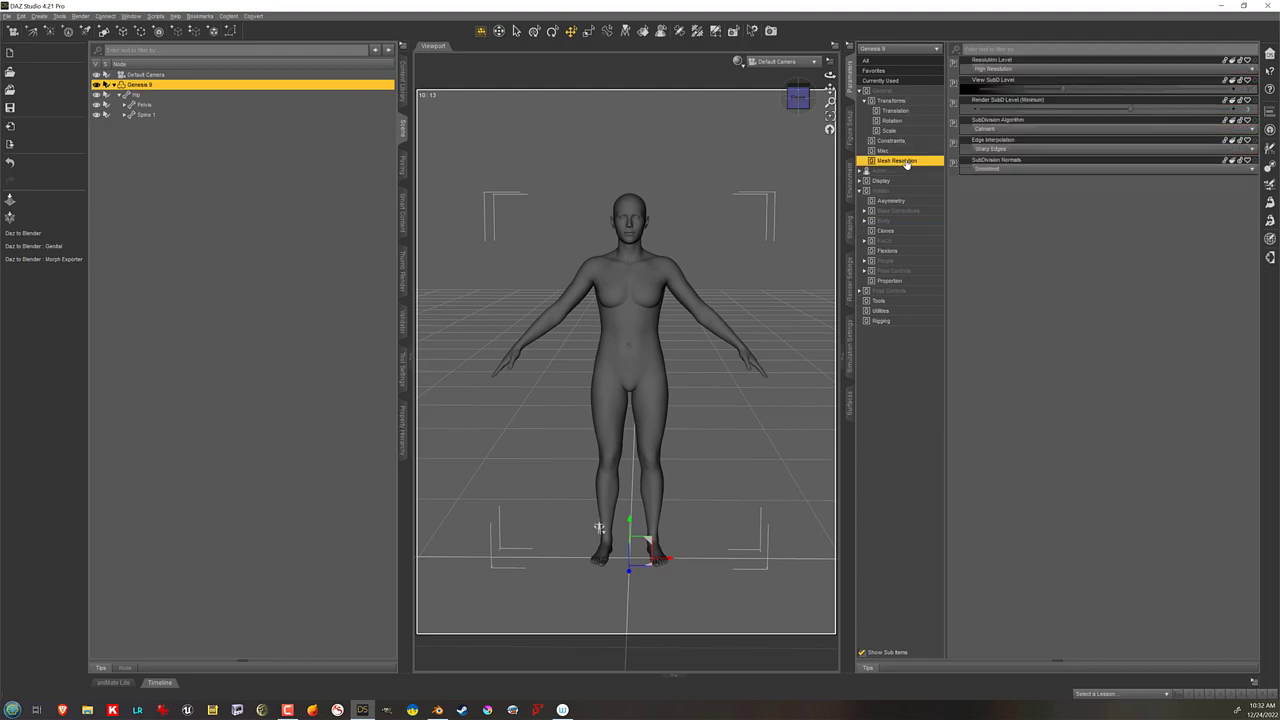
left_click(993, 70)
left_click(993, 80)
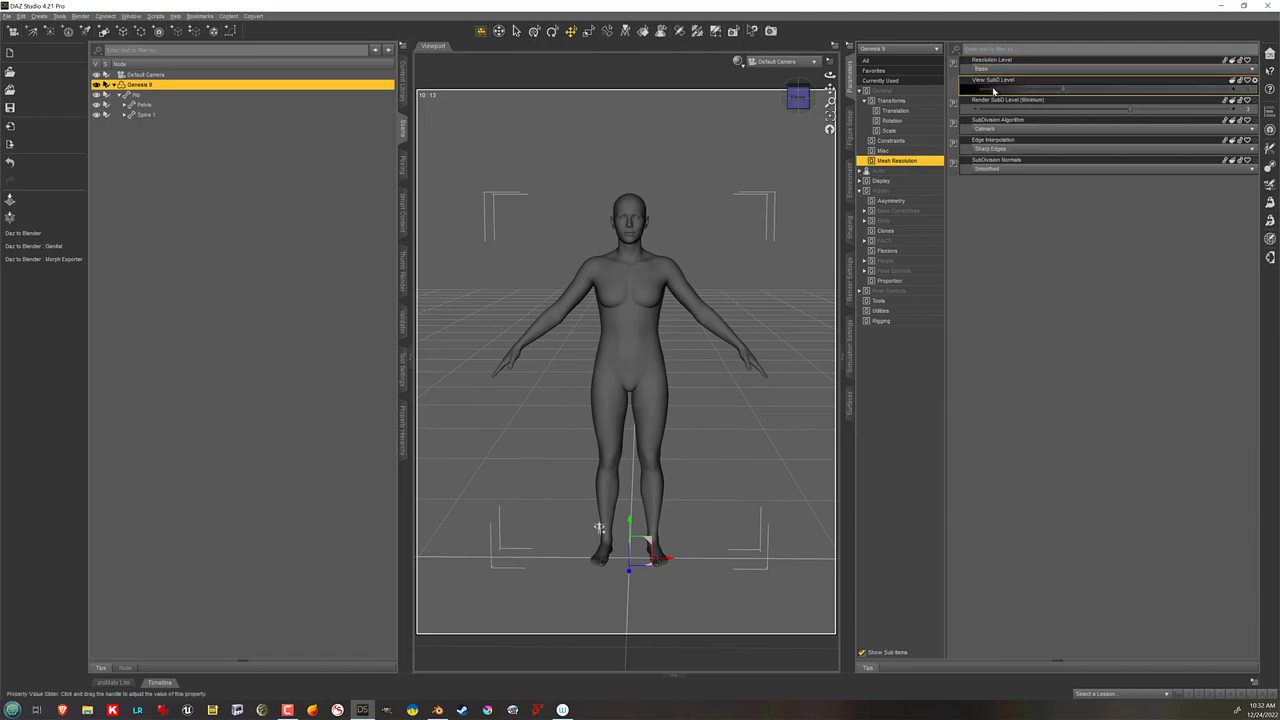
left_click_drag(993, 91, 984, 96)
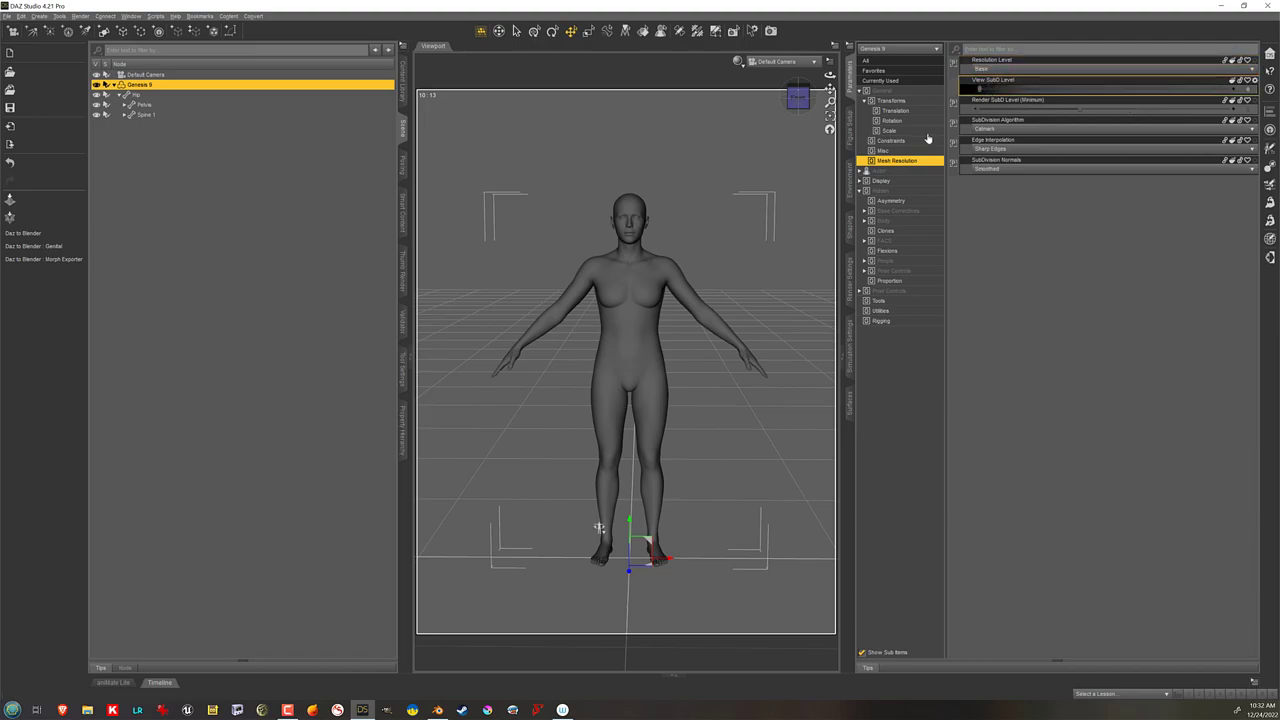
Step: Set Eye Resting Focal Point to 0% under Currently Used
left_click(912, 81)
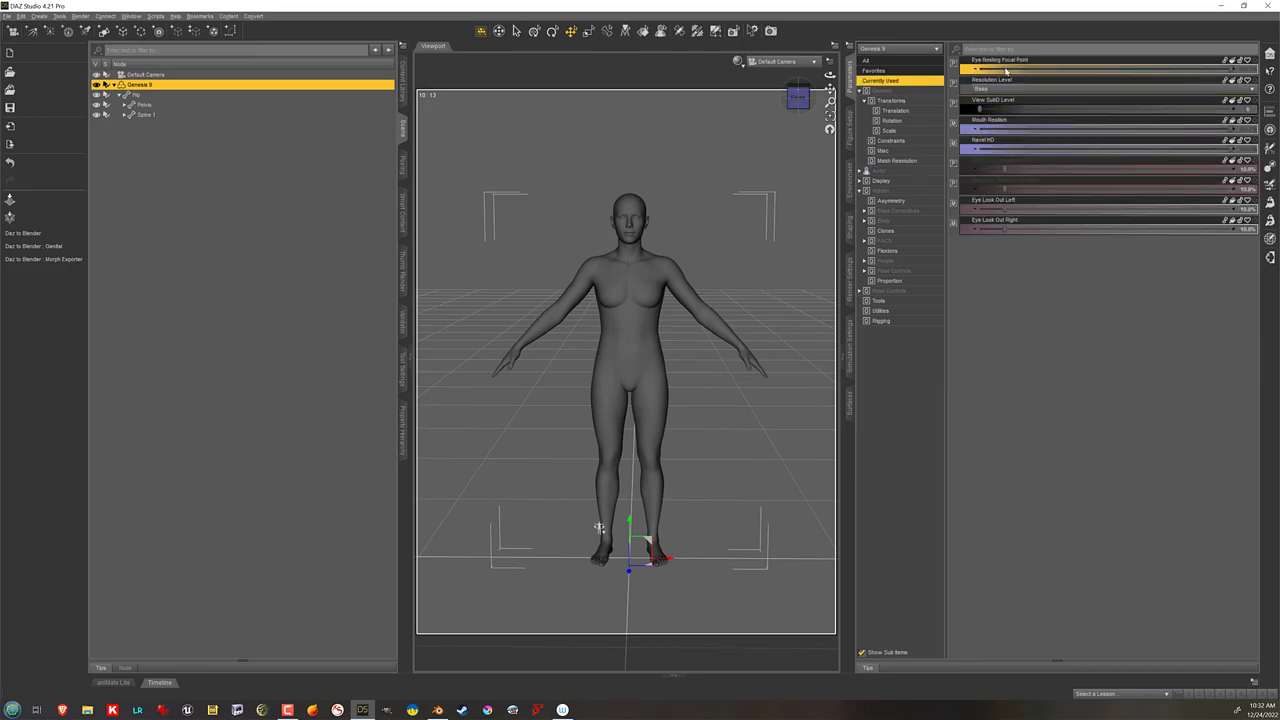
left_click_drag(1022, 70, 925, 70)
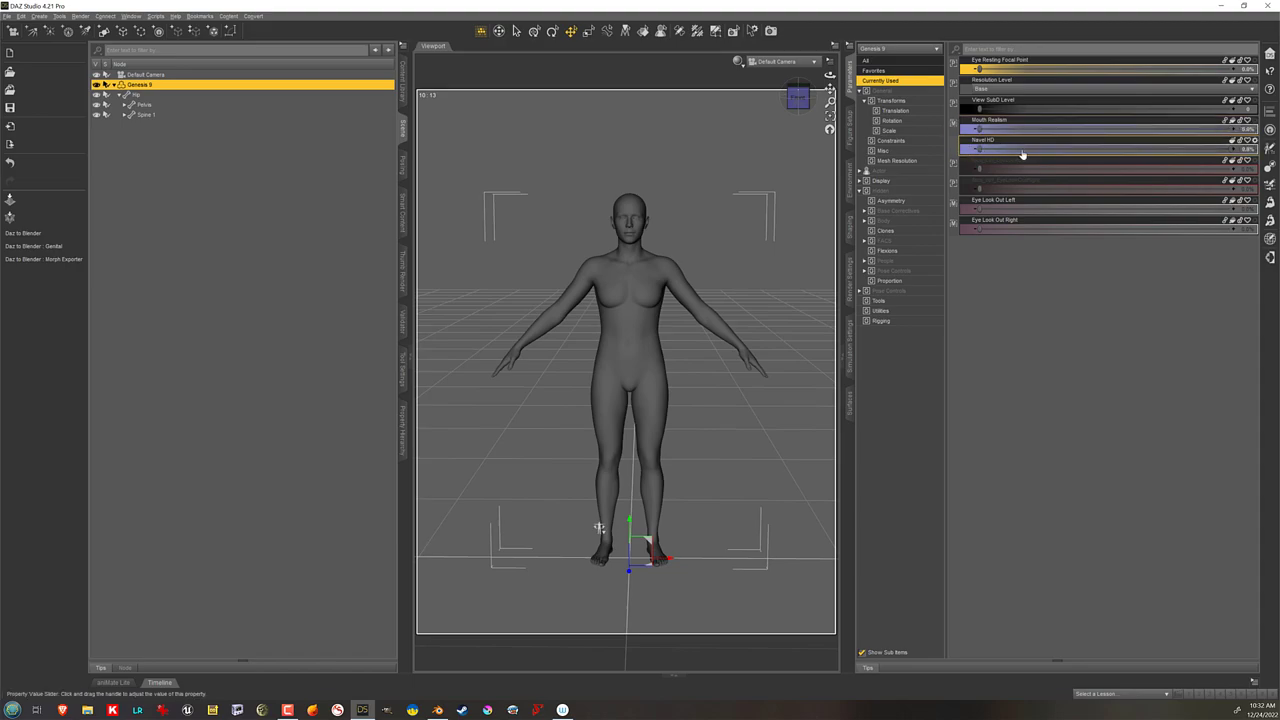
mouse_move(1022, 155)
Step: Collapse Genesis 9 and export the scene under the file name G8mclone
double_click(203, 90)
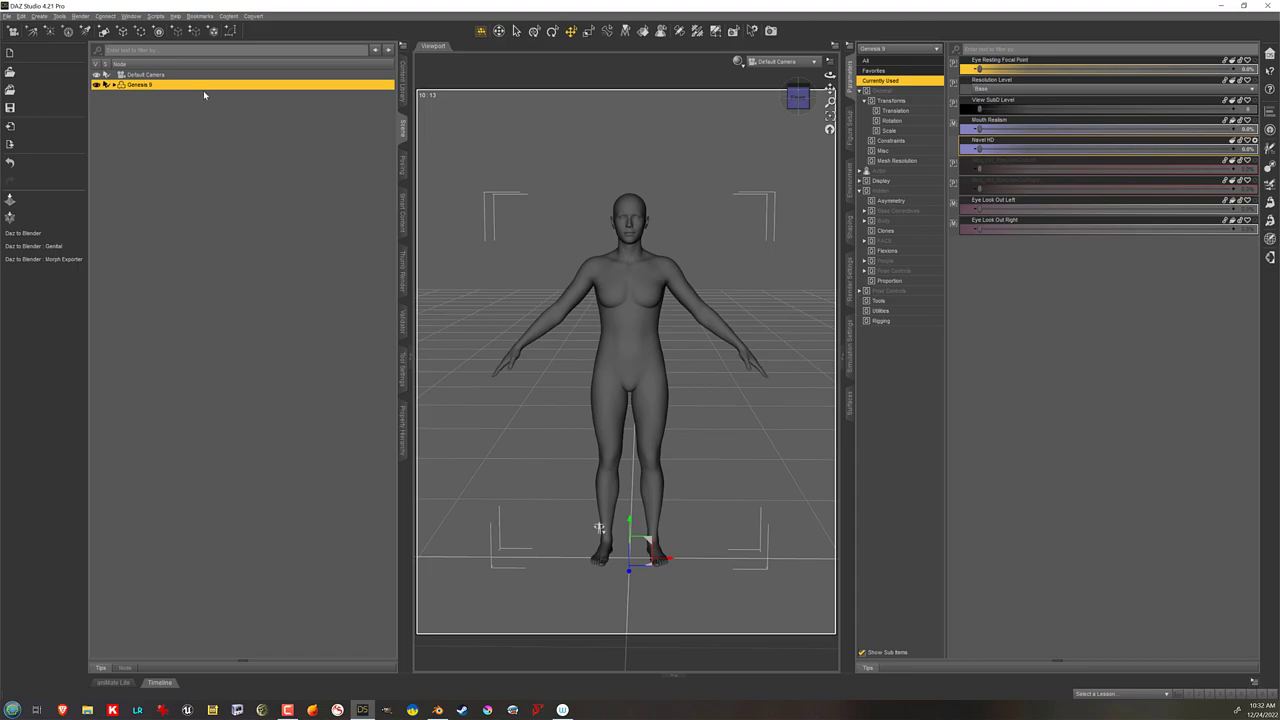
key("alt+f")
left_click(94, 135)
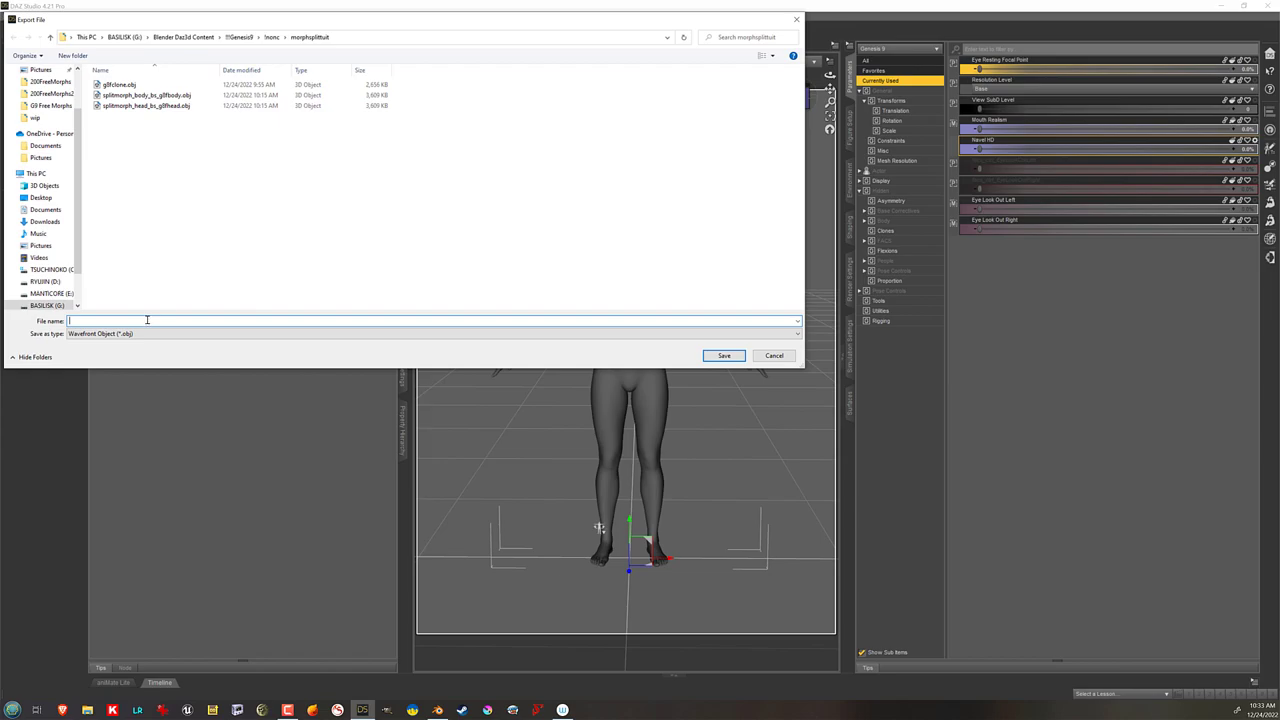
type("G8mclone")
key("Return")
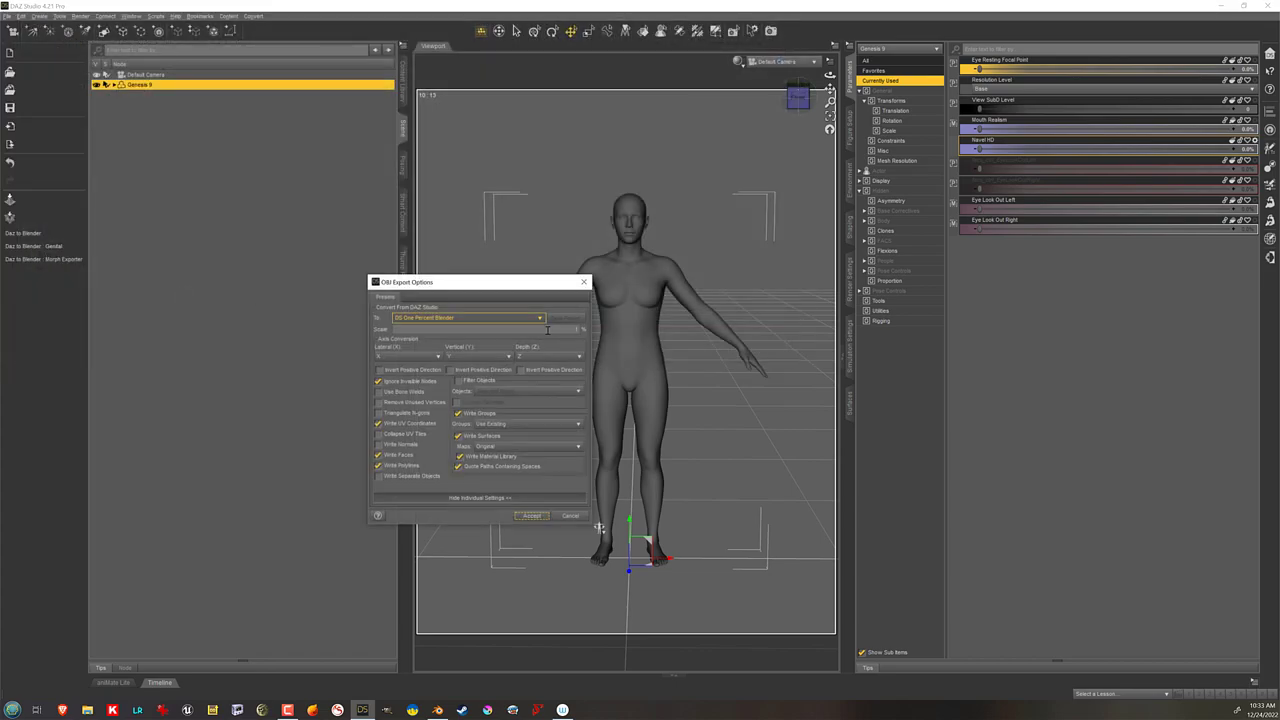
Step: In OBJ Export Options choose the DS One Percent Blender preset and tick Ignore Invisible Nodes
left_click(486, 323)
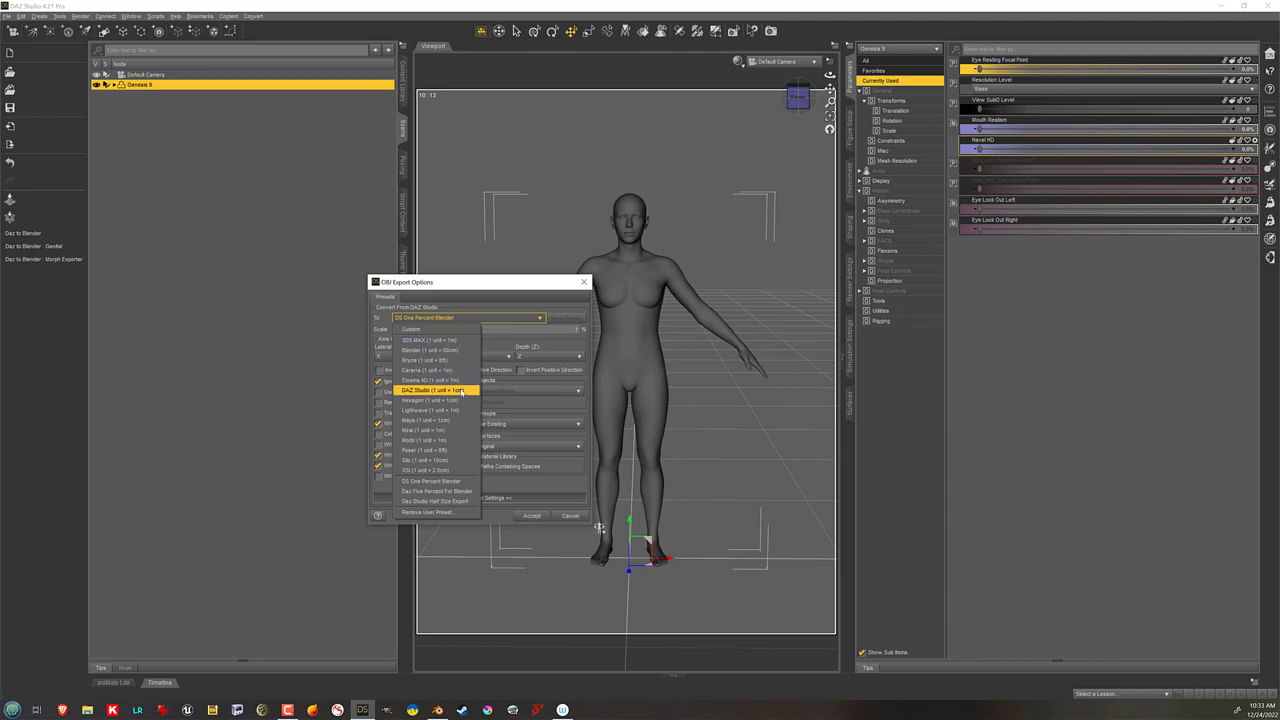
left_click(461, 391)
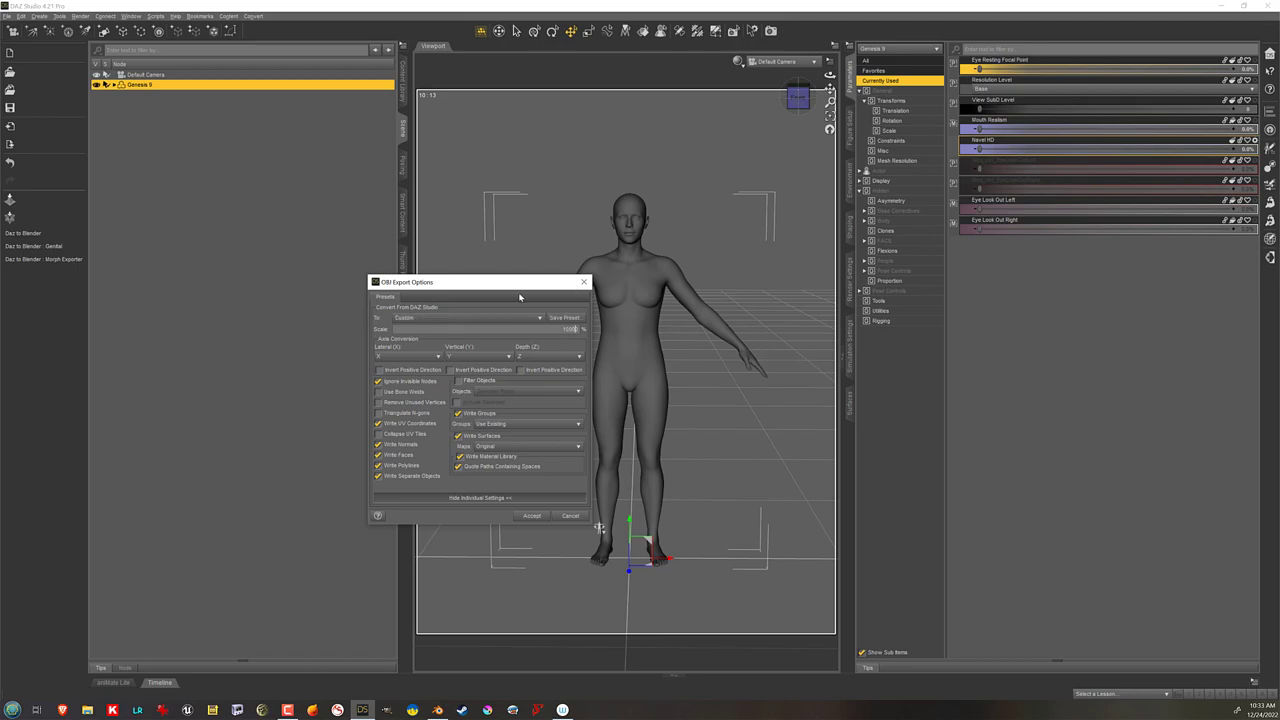
left_click(448, 318)
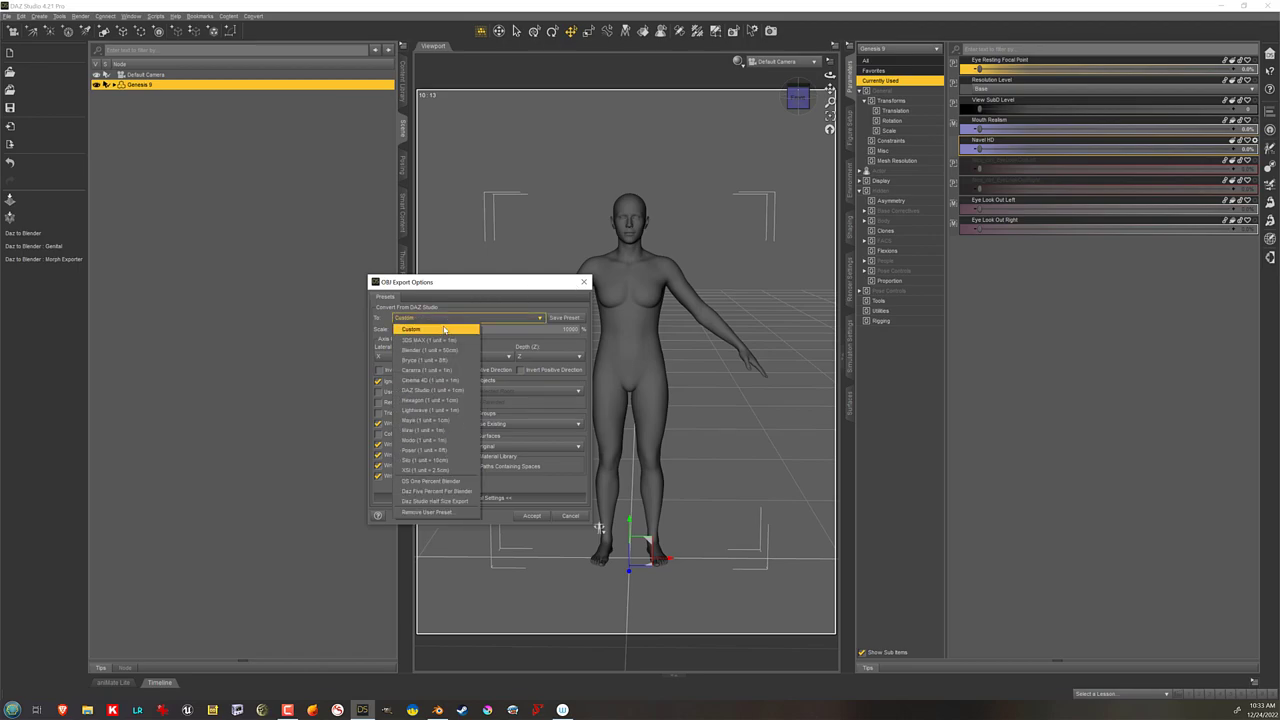
left_click(457, 481)
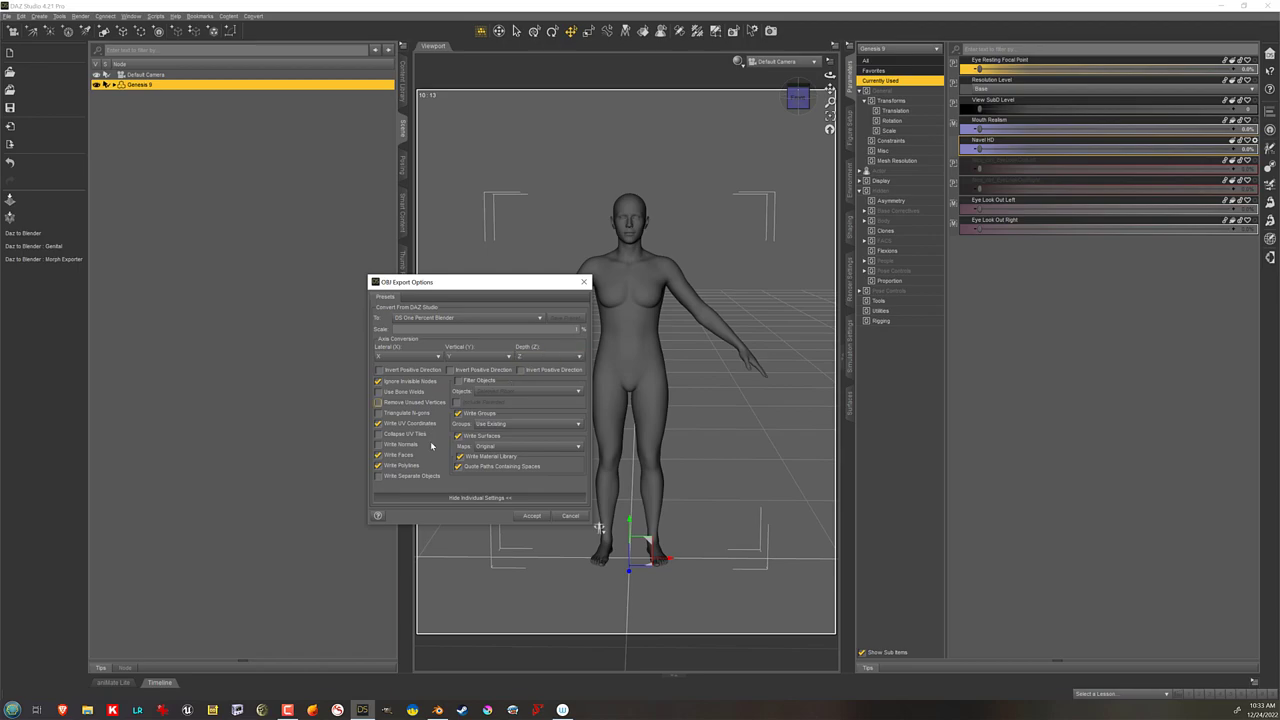
left_click(411, 380)
Step: Accept the OBJ export, then delete Blender's default cube
left_click(533, 516)
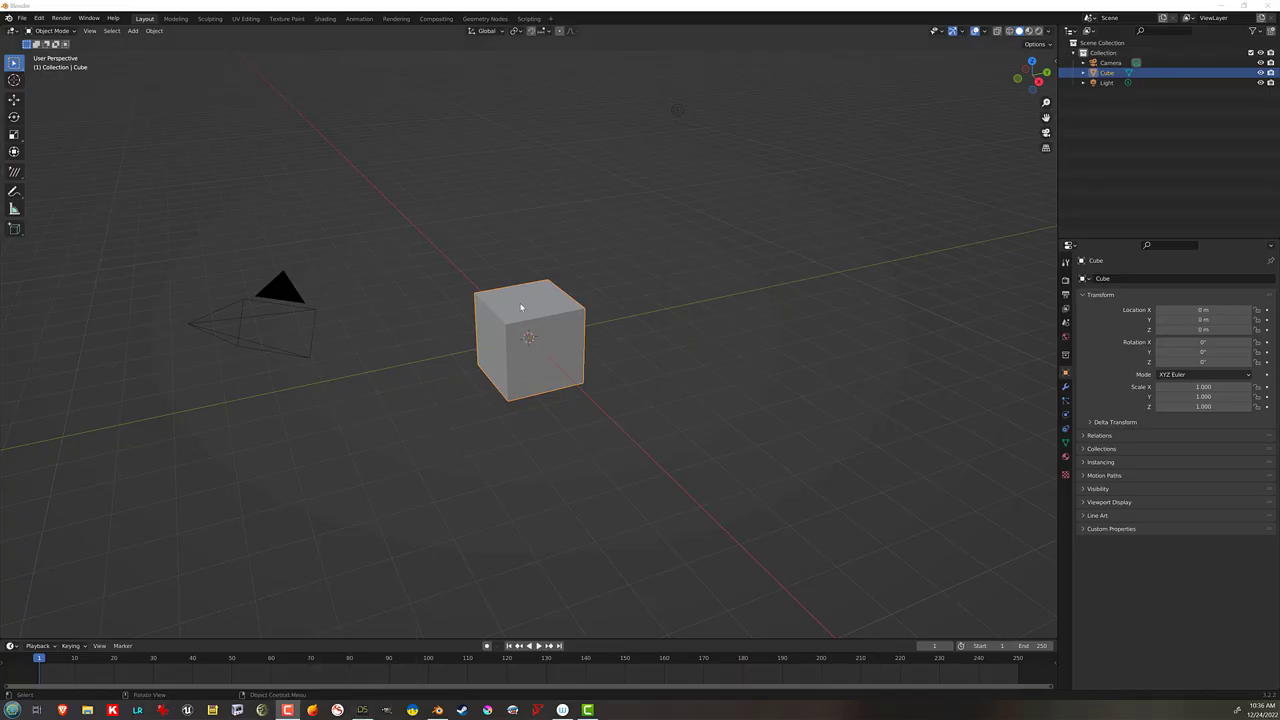
left_click(545, 296)
key("Delete")
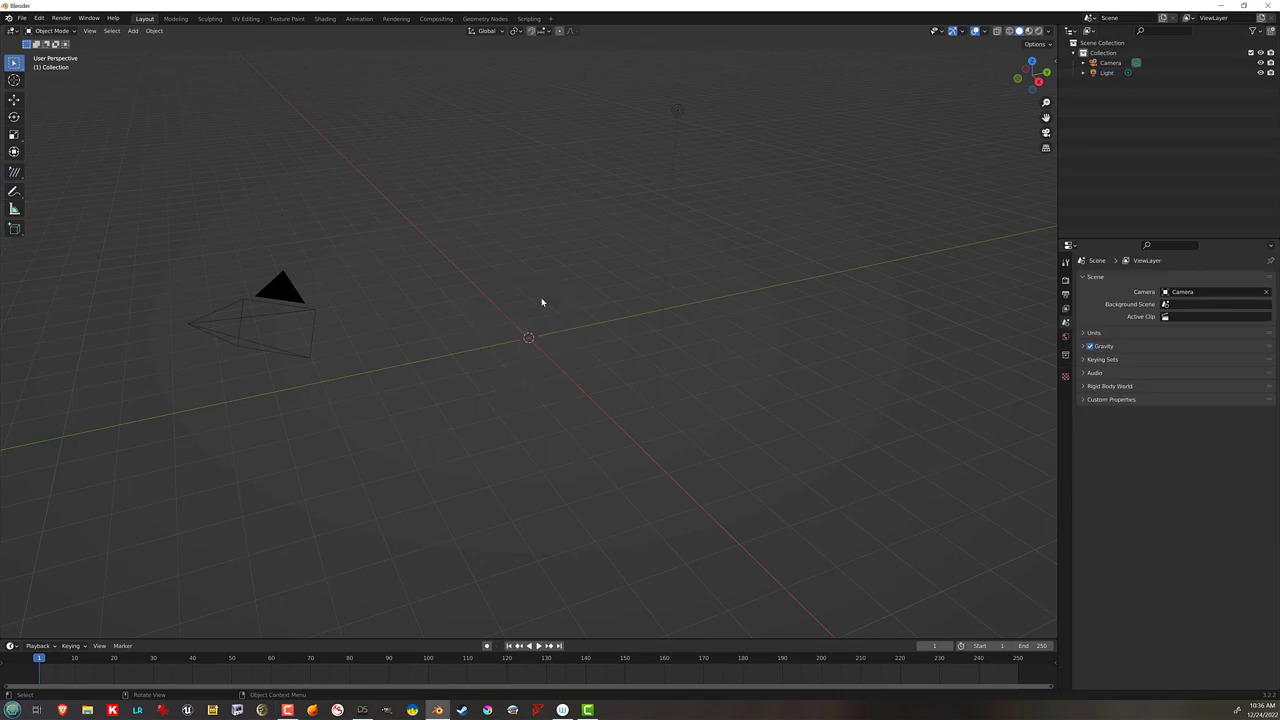
Step: Import G8mclone.obj from the morphsplittuit folder as a Wavefront OBJ
left_click(21, 18)
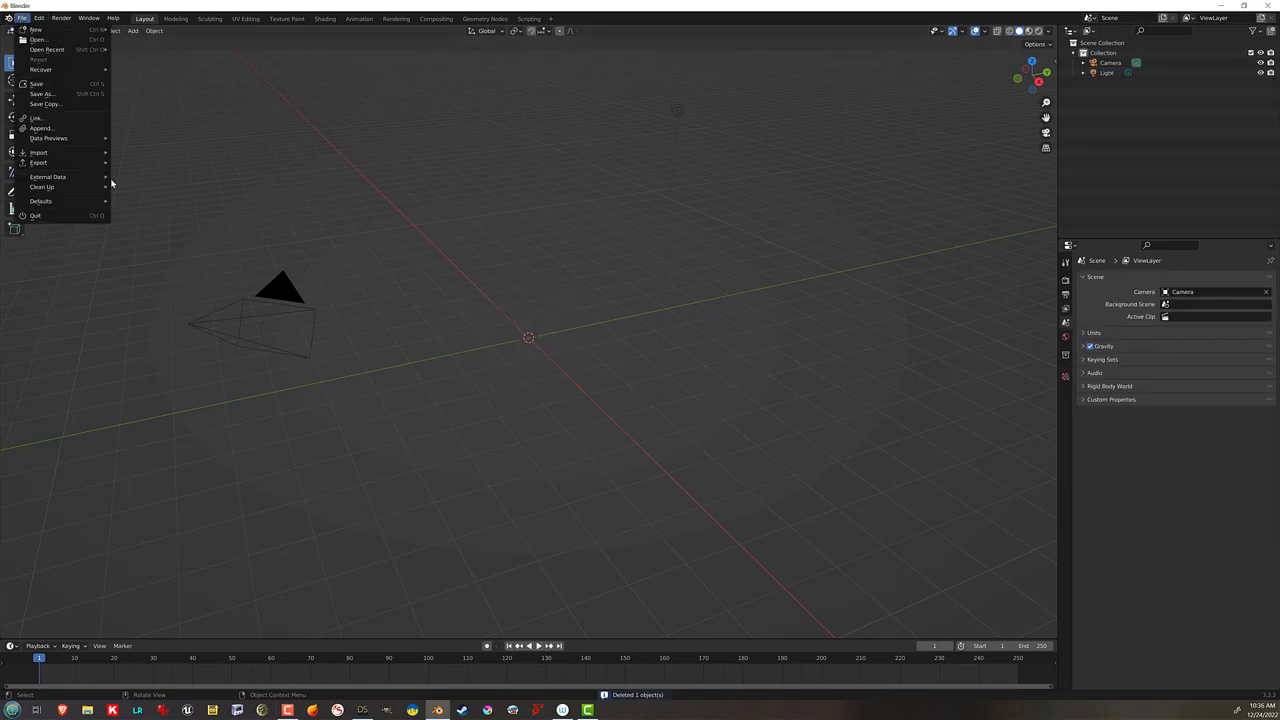
mouse_move(70, 152)
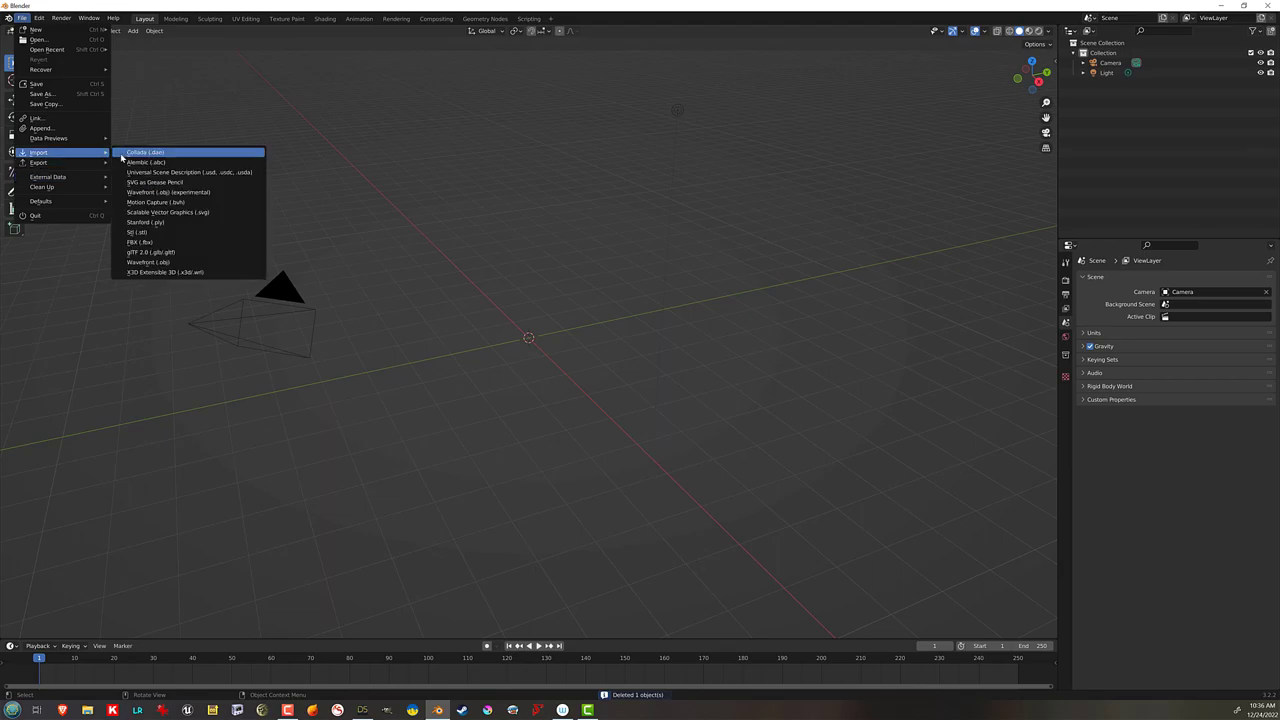
left_click(204, 264)
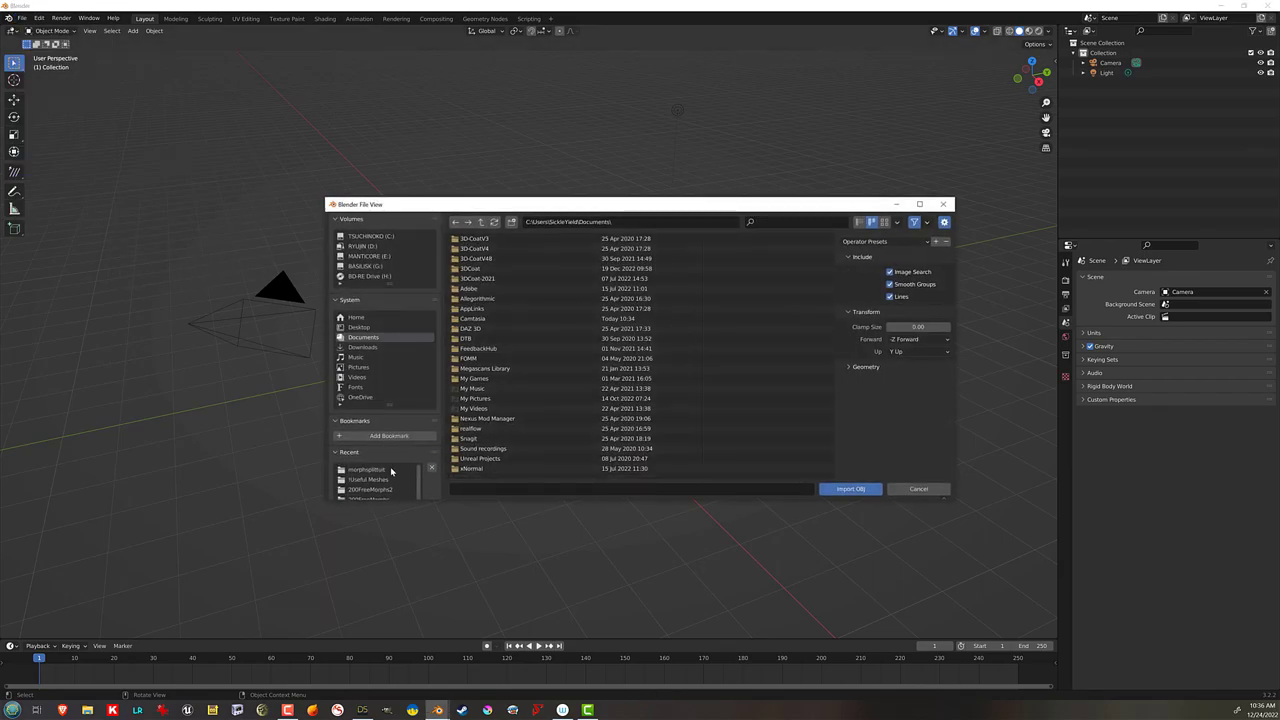
double_click(476, 410)
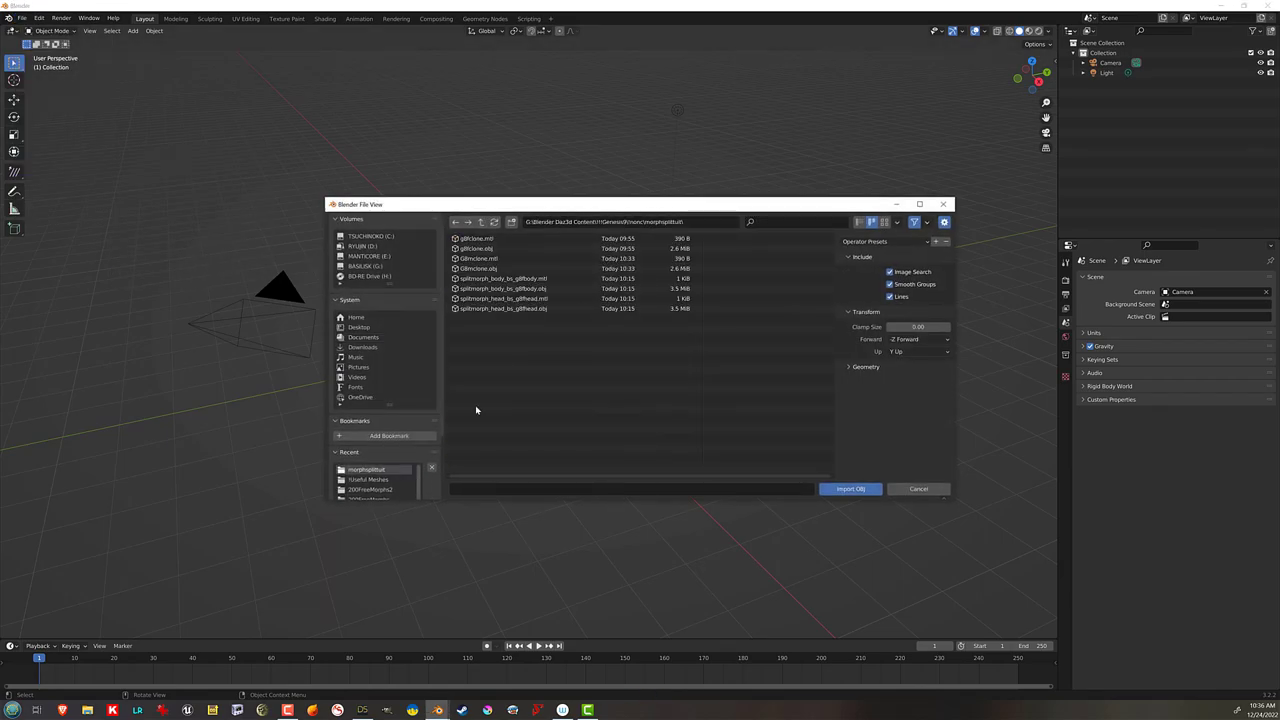
left_click(502, 269)
left_click(862, 242)
left_click(850, 489)
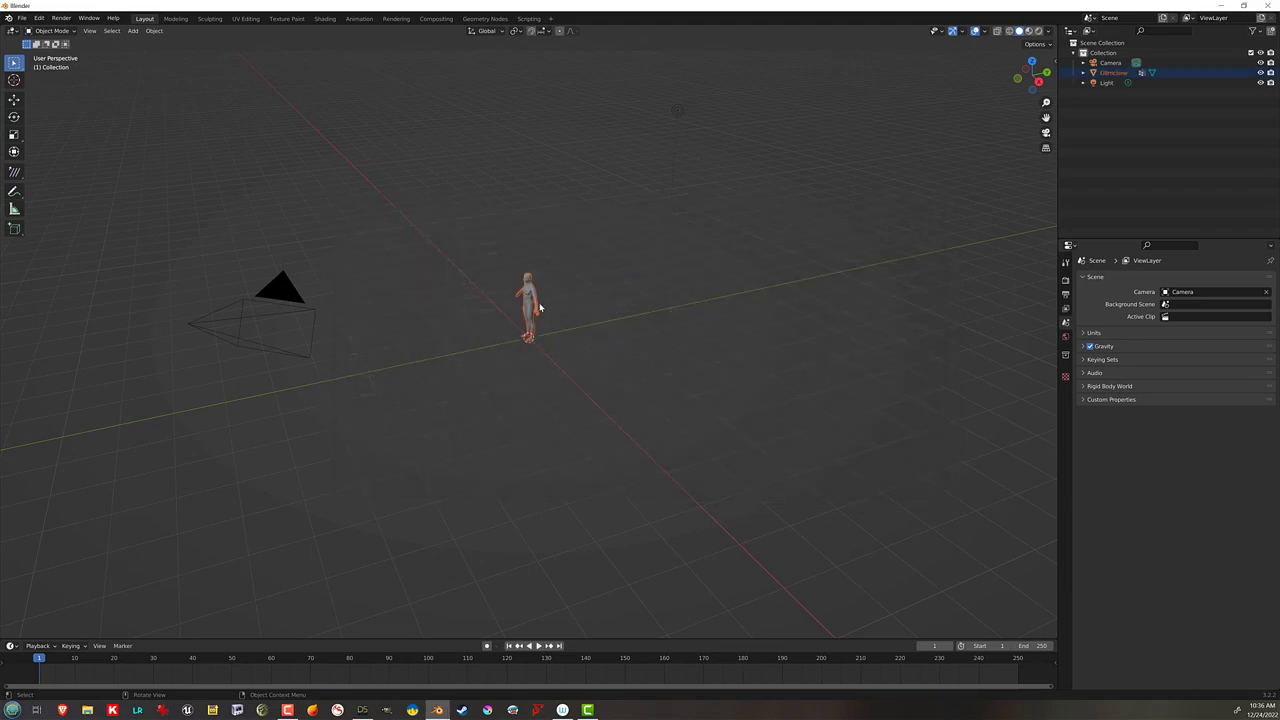
Step: Select the imported G8mclone figure and frame it in front orthographic view
left_click(519, 292)
key("KP_1")
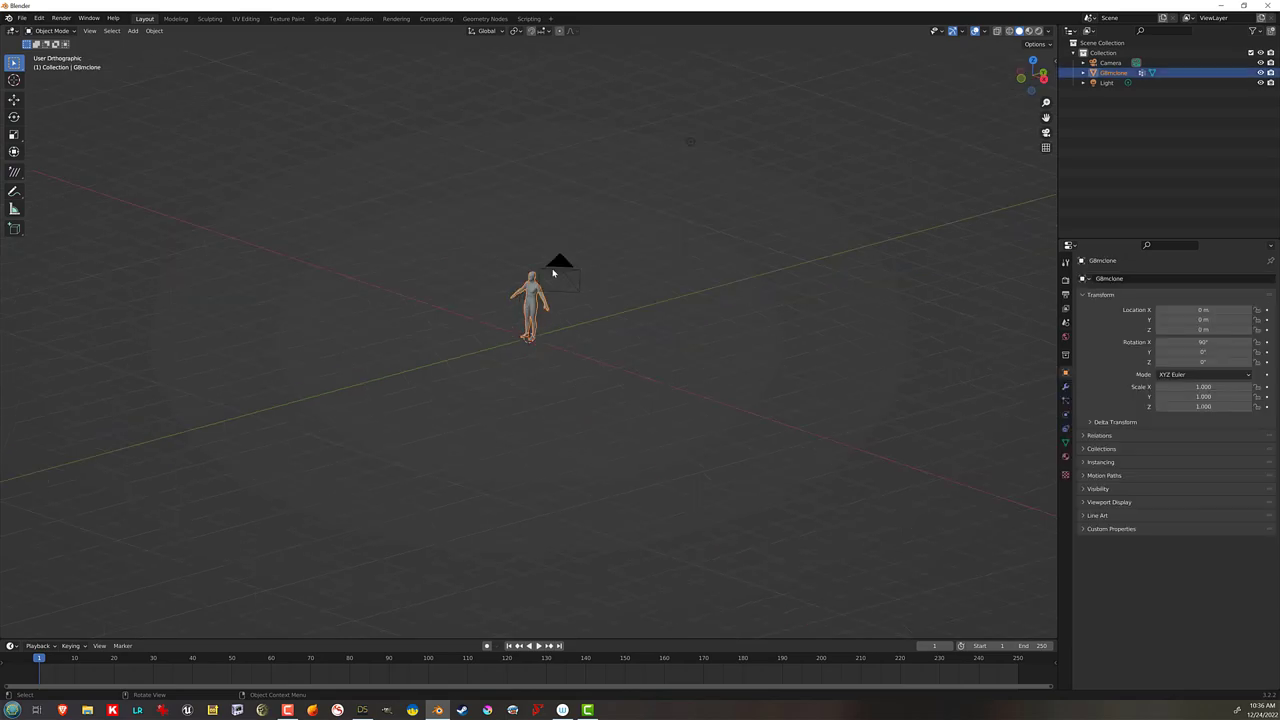
key("KP_1")
left_click(799, 149)
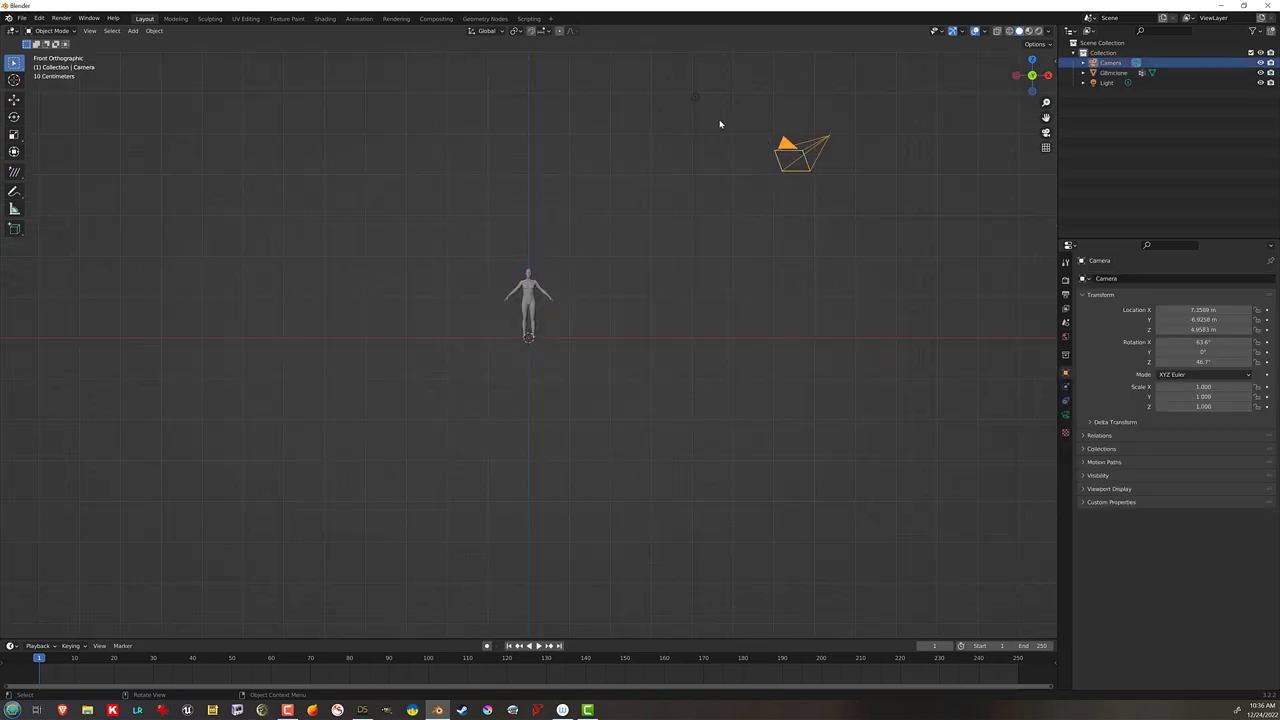
left_click(697, 104)
left_click(525, 293)
scroll(540, 300, "up", 7)
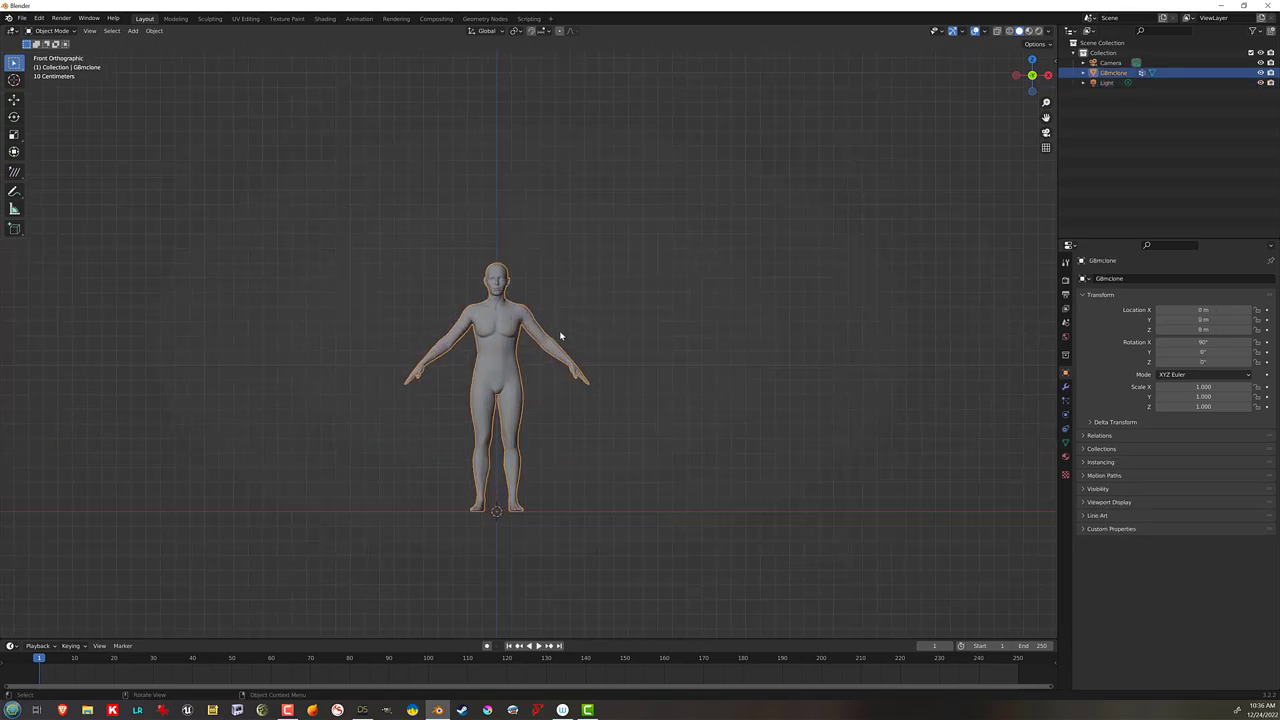
scroll(557, 320, "up", 4)
middle_click_drag(557, 309, 583, 234, "shift")
scroll(583, 234, "down", 1)
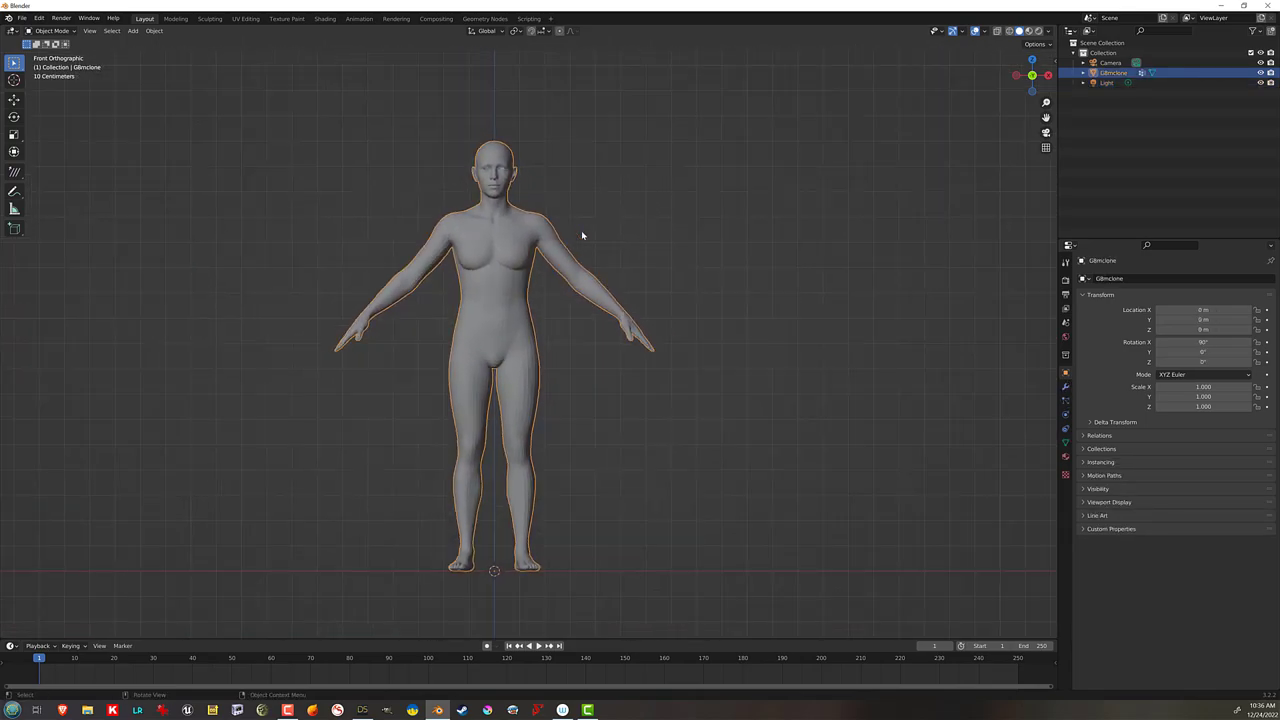
Step: Apply an Object menu operation to G8mclone and recentre the view on it
left_click(154, 30)
left_click(205, 248)
scroll(508, 283, "down", 1)
middle_click_drag(504, 277, 526, 278, "shift")
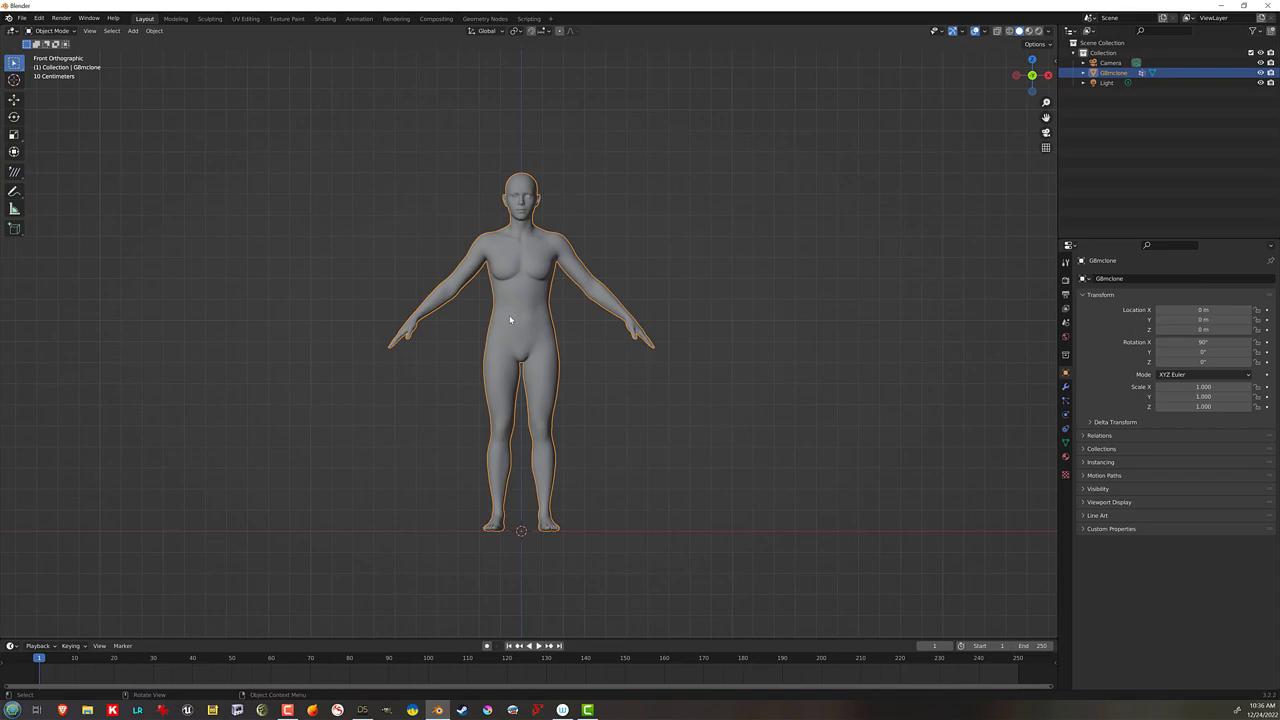
scroll(527, 290, "down", 8)
scroll(546, 294, "up", 8)
scroll(536, 300, "up", 1)
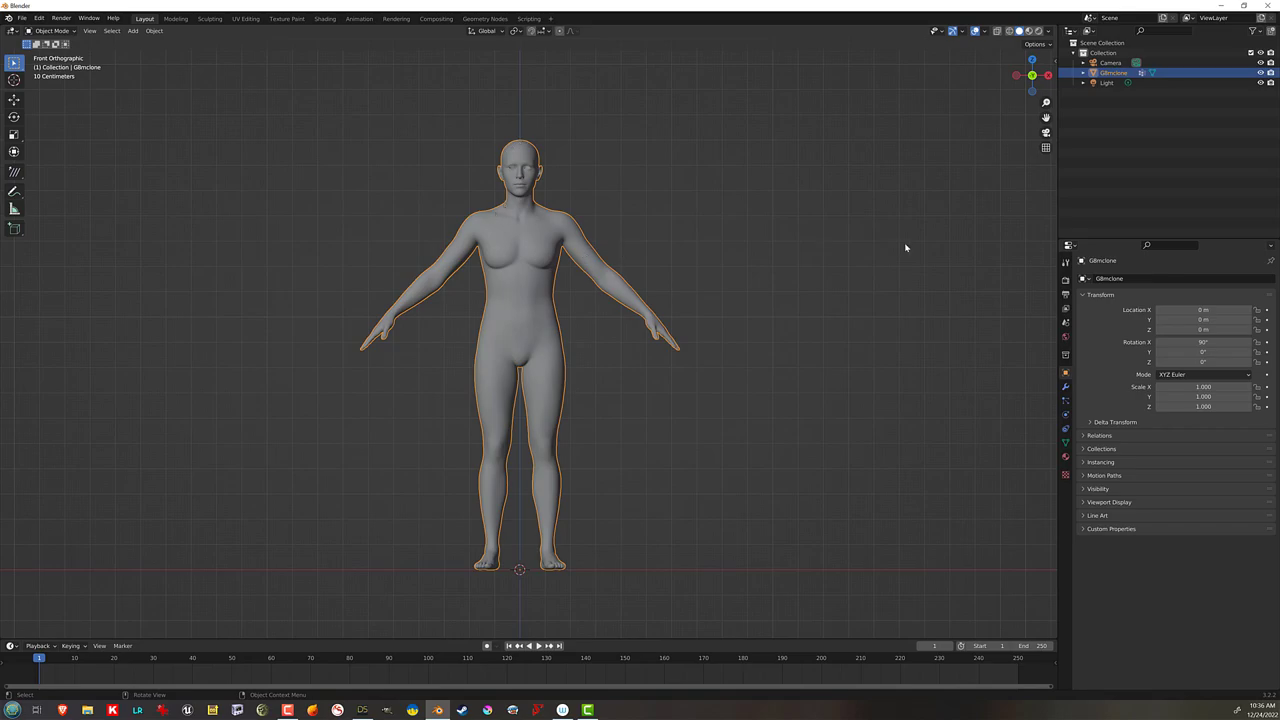
Step: Show G8mclone's Object Data properties with its Vertex Groups list
left_click(1066, 444)
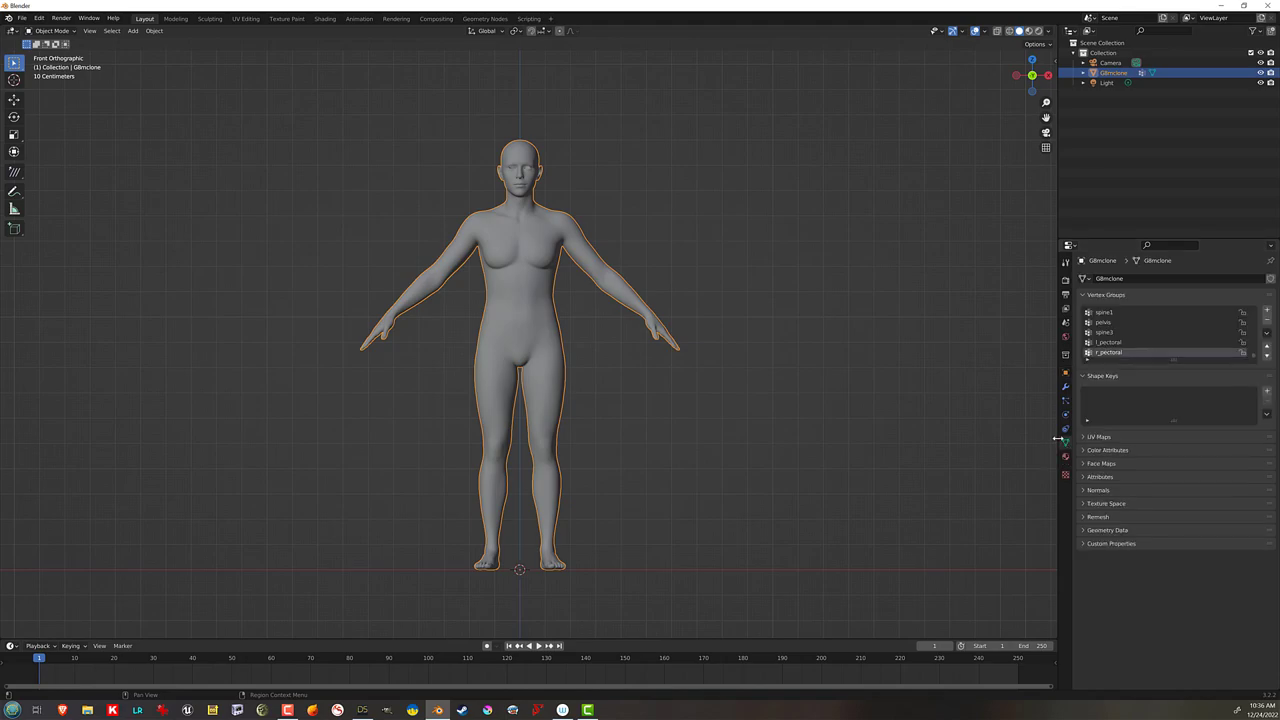
left_click(1149, 295)
left_click(1149, 295)
Step: Remove every vertex group, including spine, pelvis and finger groups, until the list is empty
left_click(1267, 321)
left_click(1267, 321)
left_click(1267, 321)
left_click(1267, 321)
left_click(1267, 321)
left_click(1267, 321)
left_click(1267, 321)
left_click(1267, 321)
left_click(1267, 321)
left_click(1267, 321)
left_click(1267, 321)
left_click(1267, 321)
left_click(1267, 321)
left_click(1267, 321)
left_click(1267, 321)
left_click(1267, 321)
left_click(1267, 321)
left_click(1267, 321)
left_click(1267, 321)
left_click(1267, 321)
left_click(1267, 321)
left_click(1267, 321)
left_click(1267, 321)
left_click(1267, 321)
left_click(1267, 321)
left_click(1267, 321)
left_click(1267, 321)
left_click(1267, 321)
left_click(1267, 321)
left_click(1267, 321)
left_click(1267, 321)
left_click(1267, 321)
left_click(1267, 321)
left_click(1267, 321)
left_click(1267, 321)
left_click(1267, 321)
left_click(1267, 321)
left_click(1267, 321)
left_click(1267, 321)
left_click(1267, 321)
left_click(1267, 321)
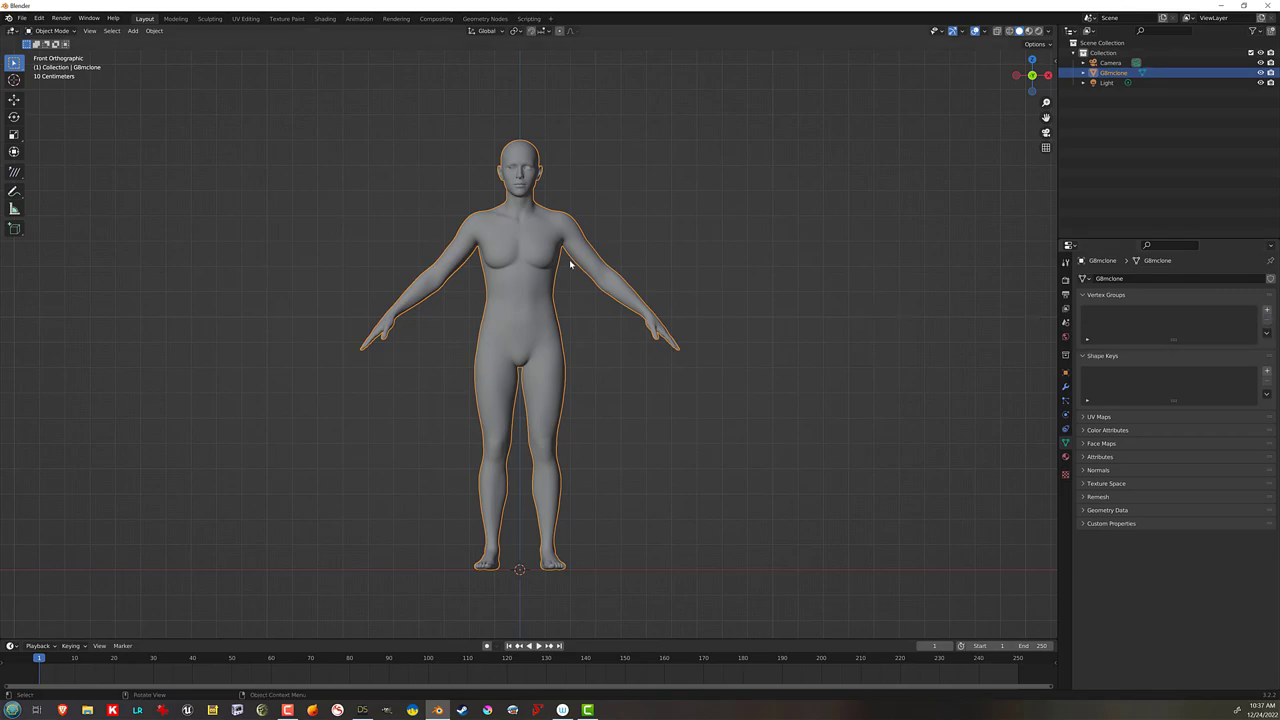
Step: Use Save As to store the scene as morphsplitter.blend in the morphsplittut folder
left_click(21, 18)
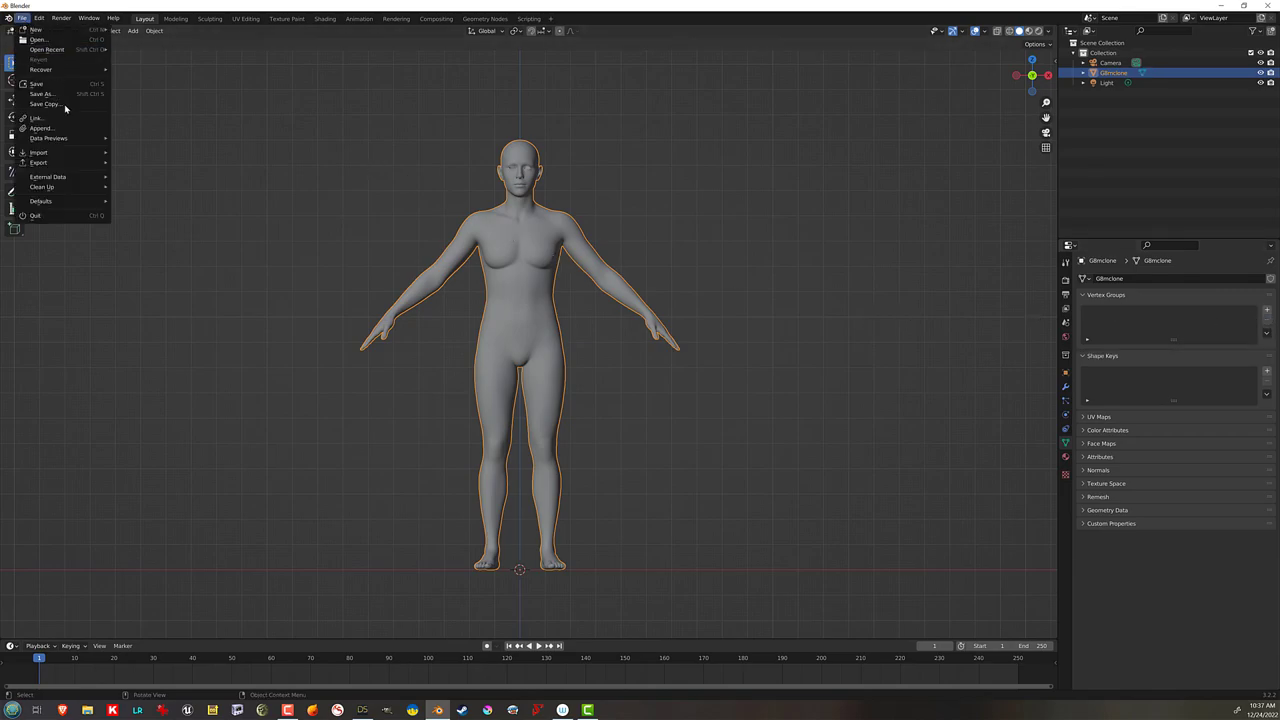
left_click(76, 99)
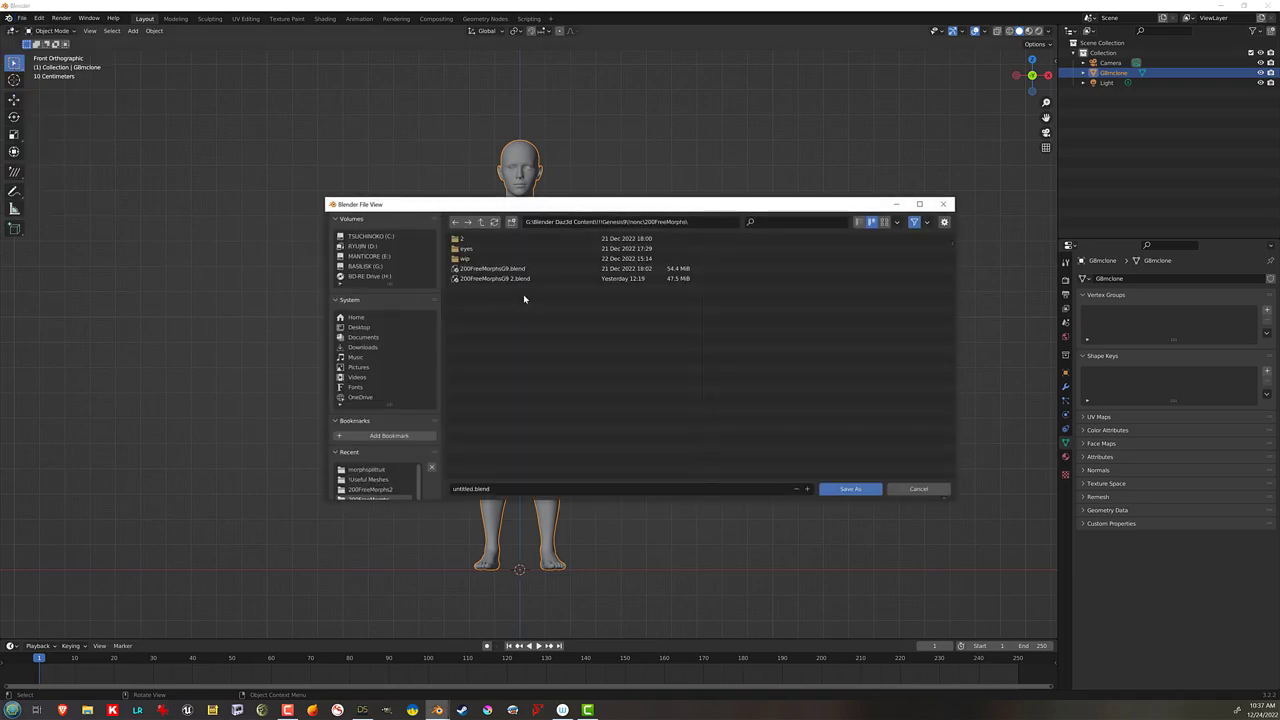
left_click(368, 470)
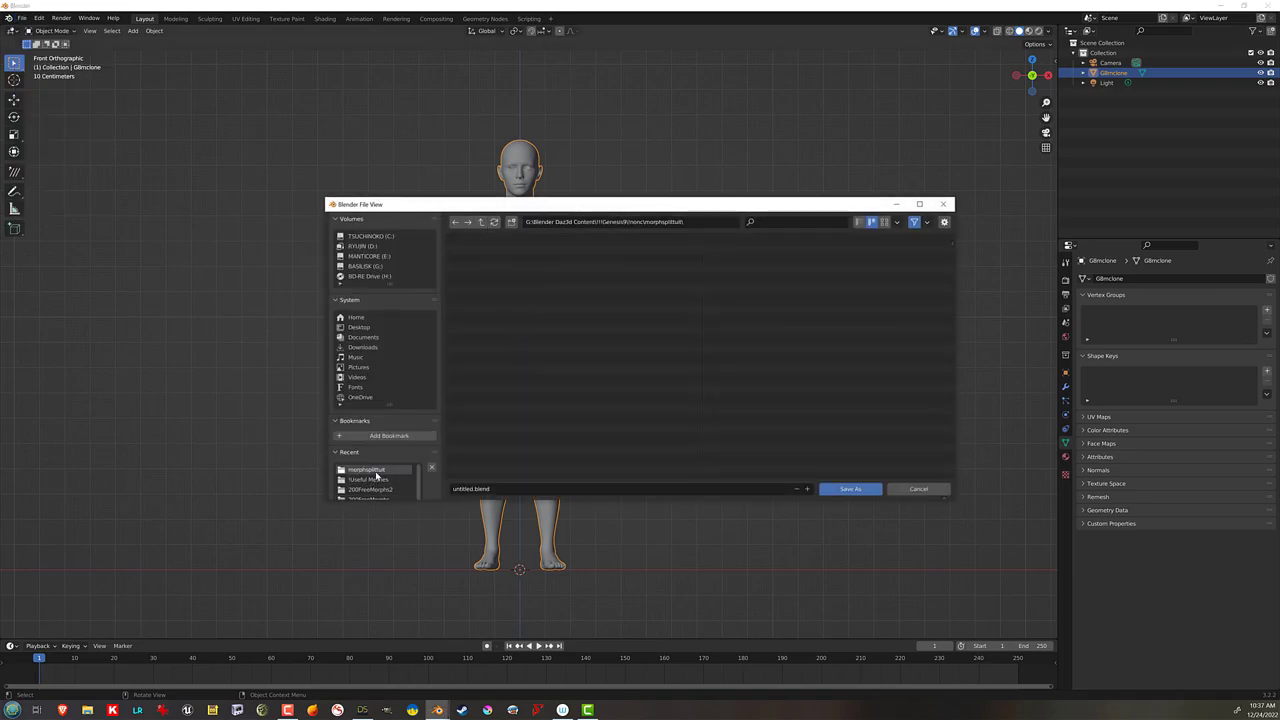
left_click(517, 488)
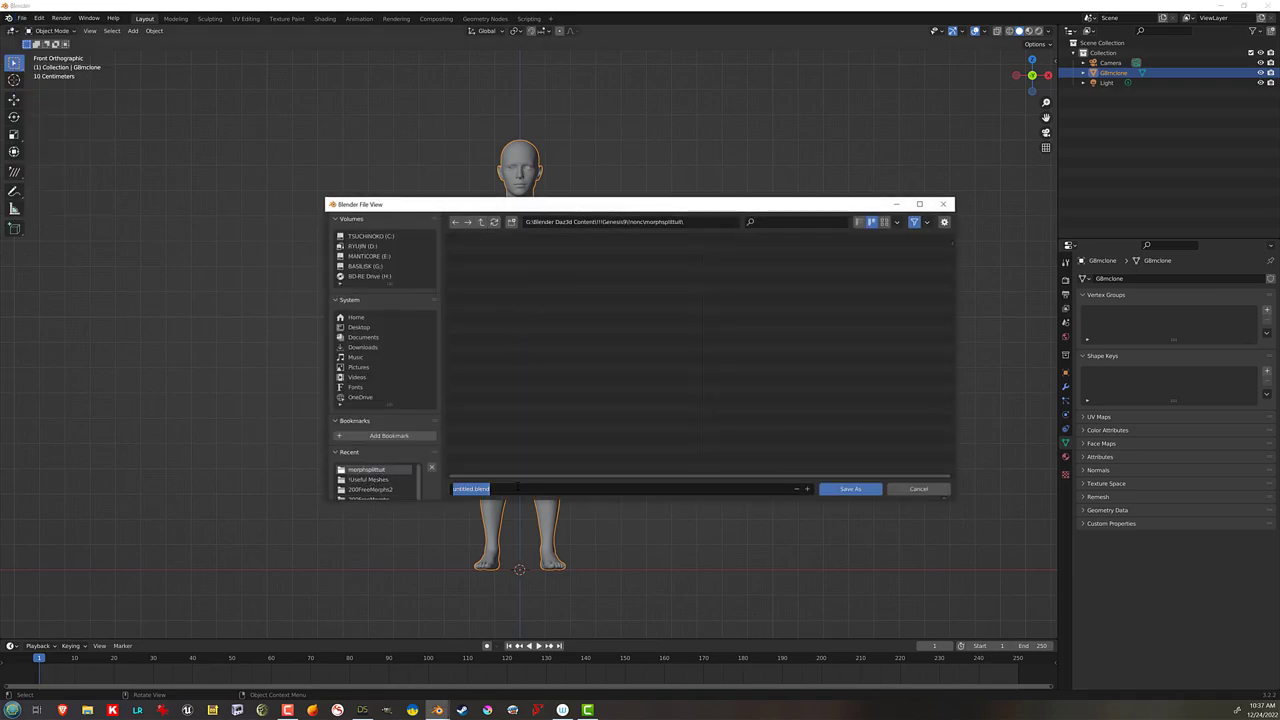
type("morphsplitter")
left_click(838, 489)
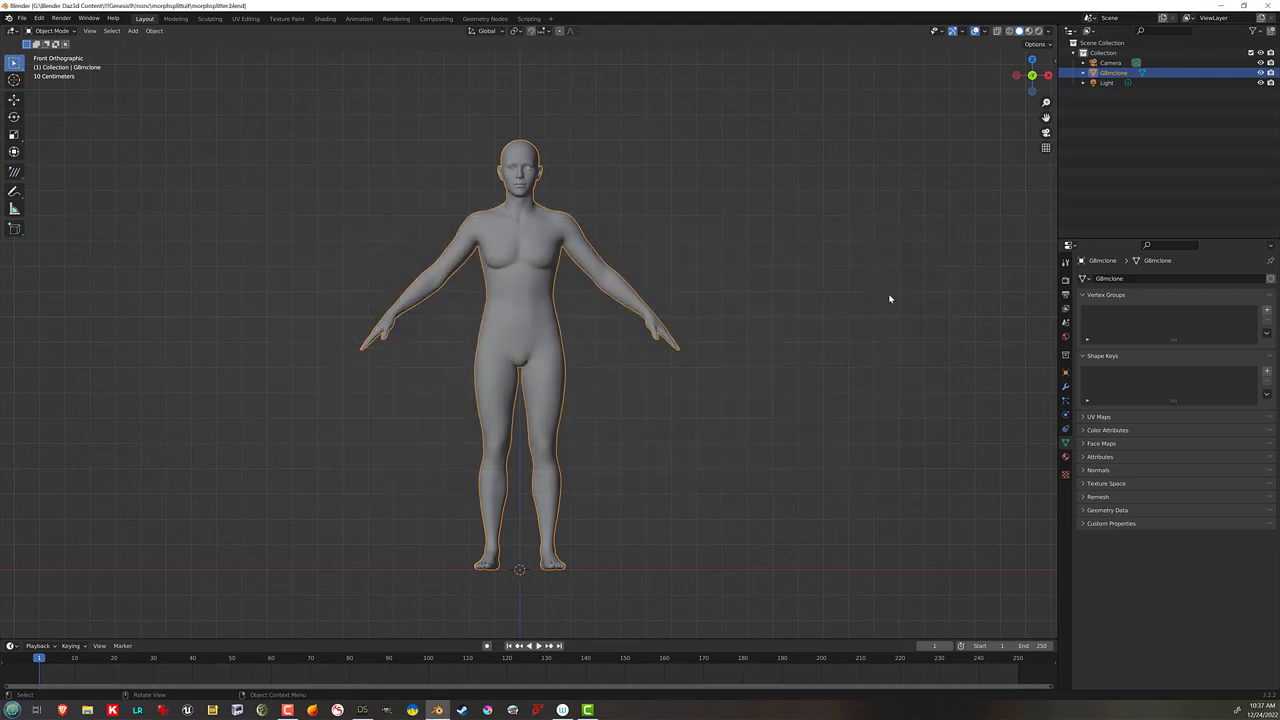
Step: Back in DAZ Studio, set the Genesis 9 male clone dial to 100%
left_click(1221, 5)
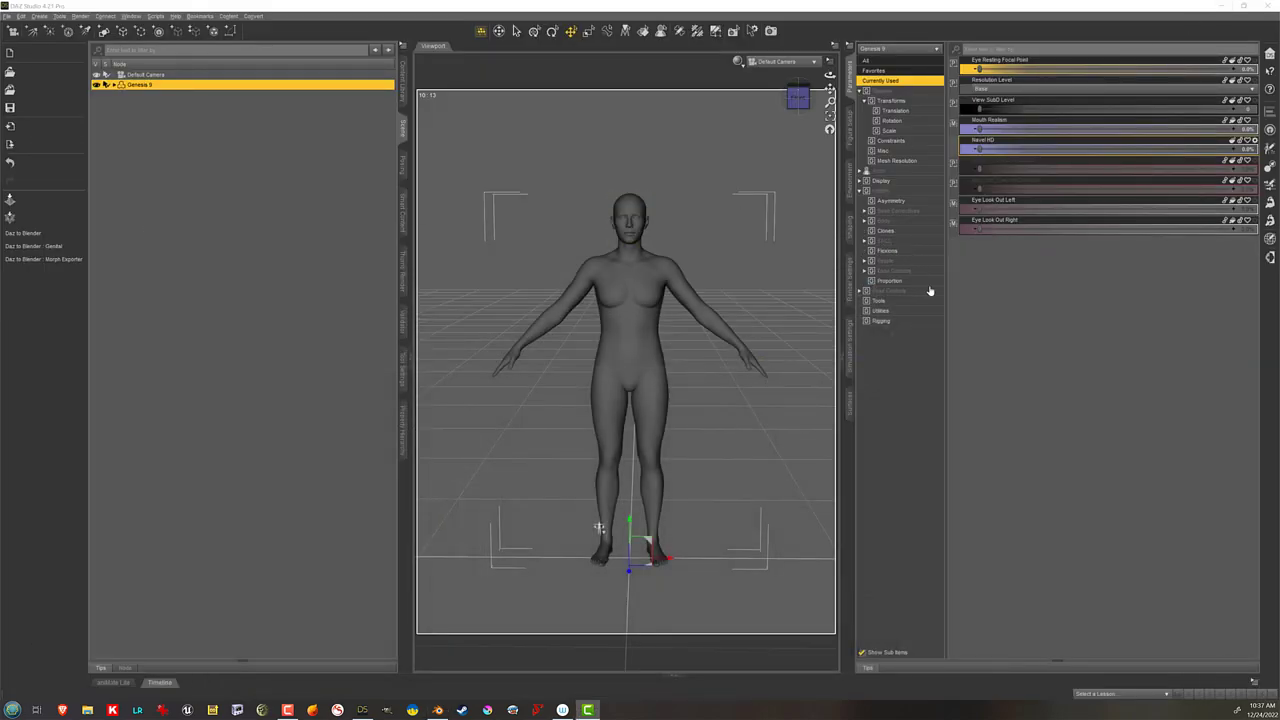
left_click(909, 235)
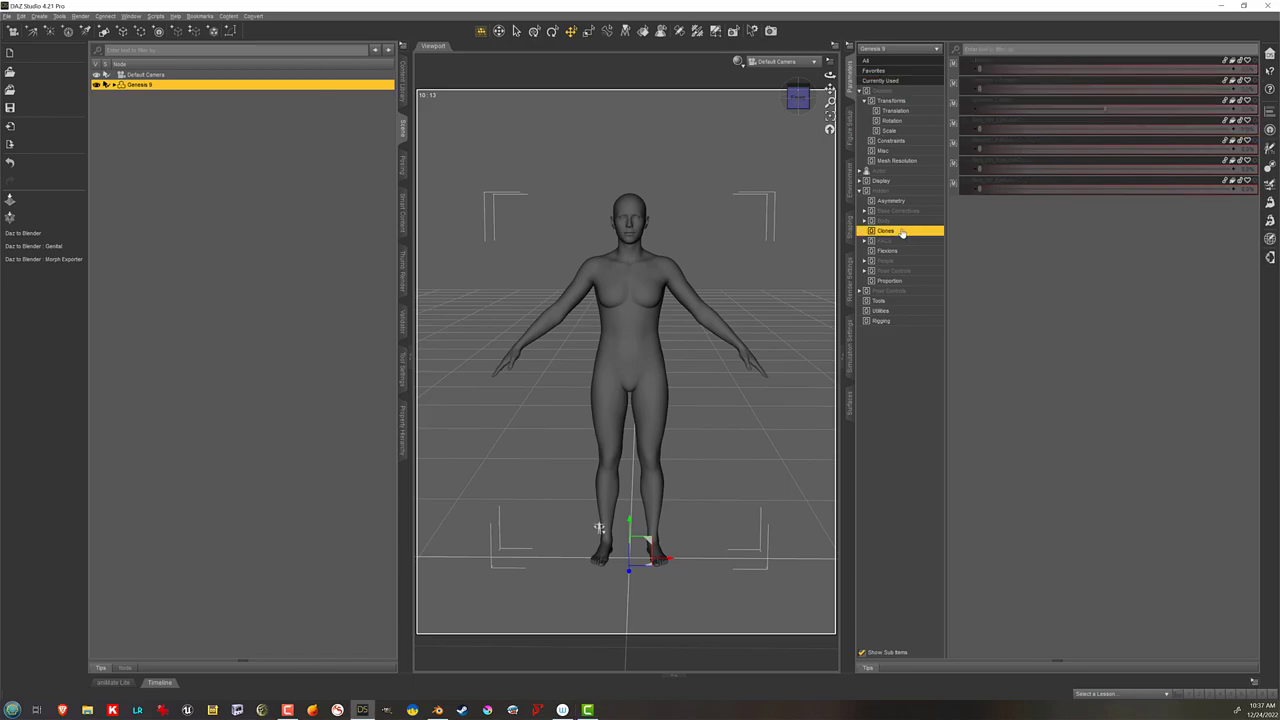
left_click(993, 190)
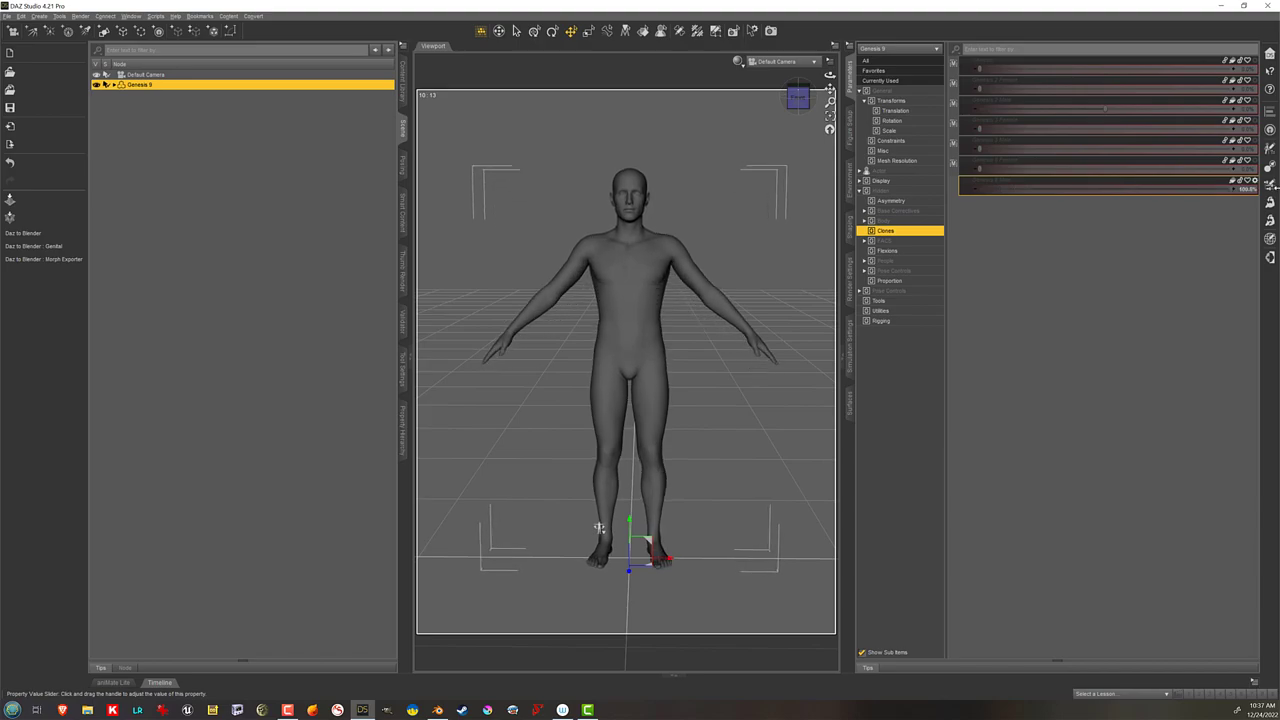
left_click(927, 82)
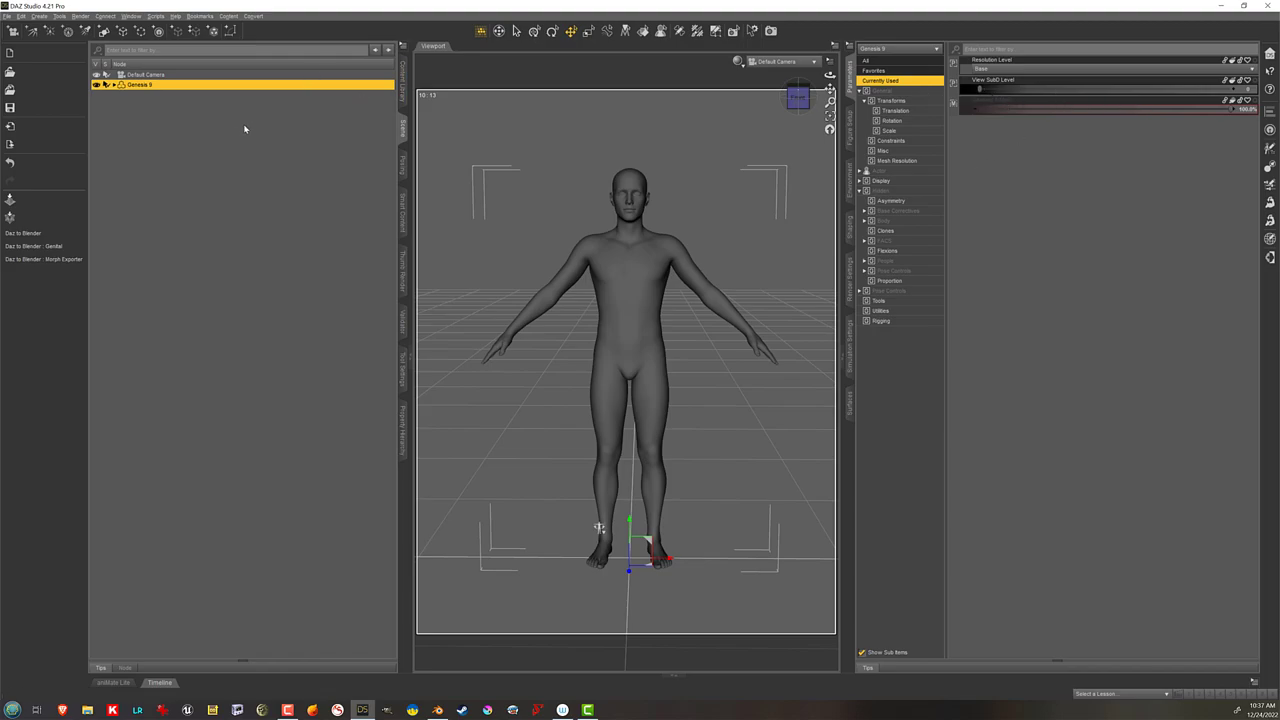
Step: Re-export the figure over the existing G8mclone.obj, keeping the same OBJ settings
key("alt+f")
left_click(92, 133)
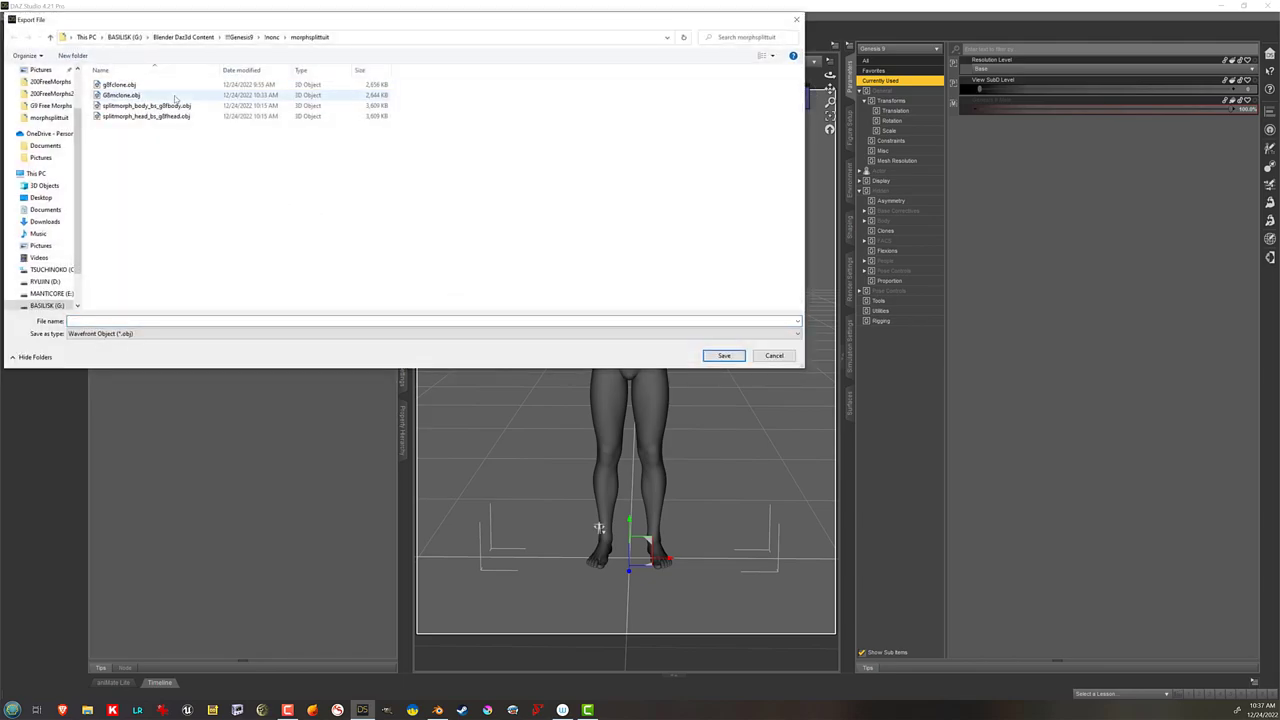
left_click(176, 96)
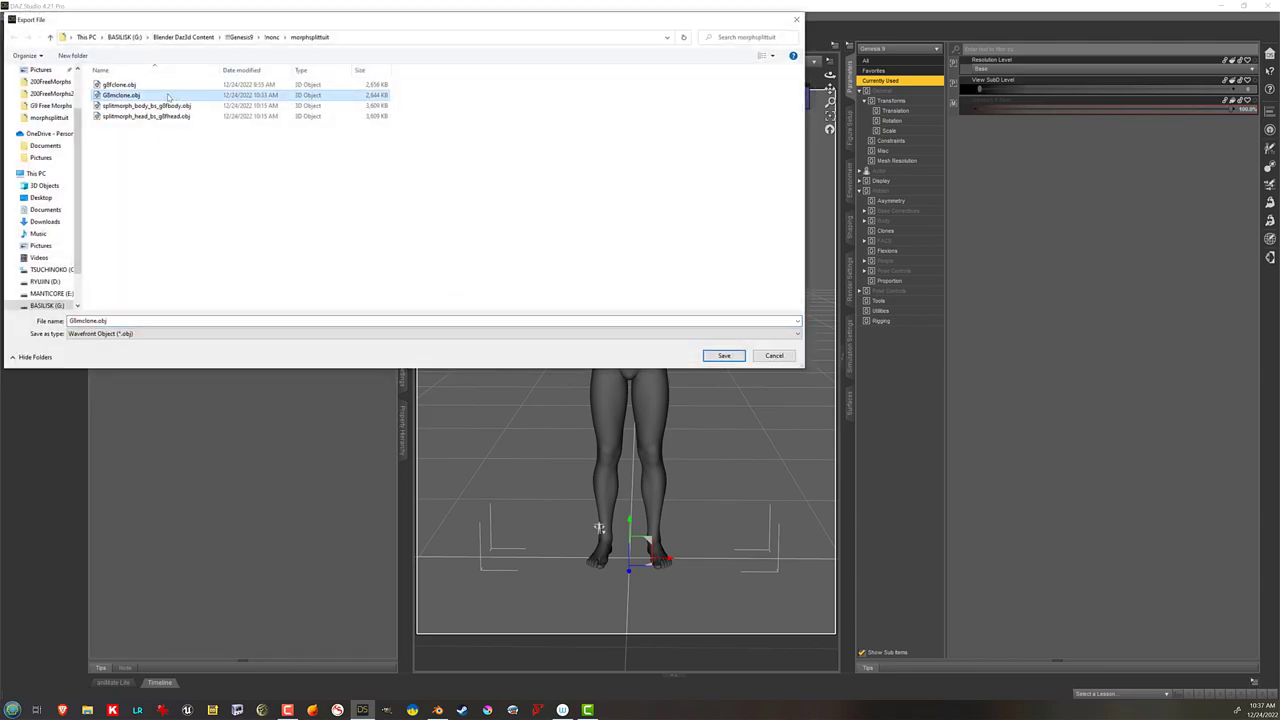
left_click(724, 355)
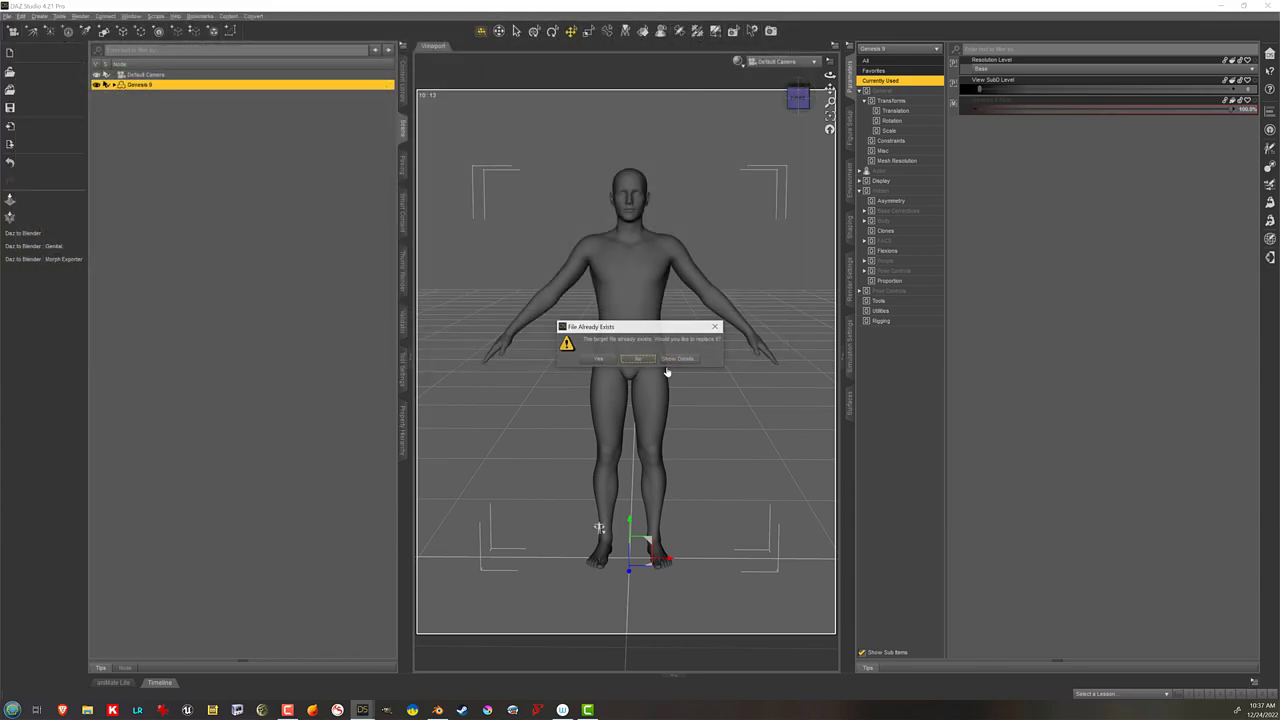
left_click(597, 366)
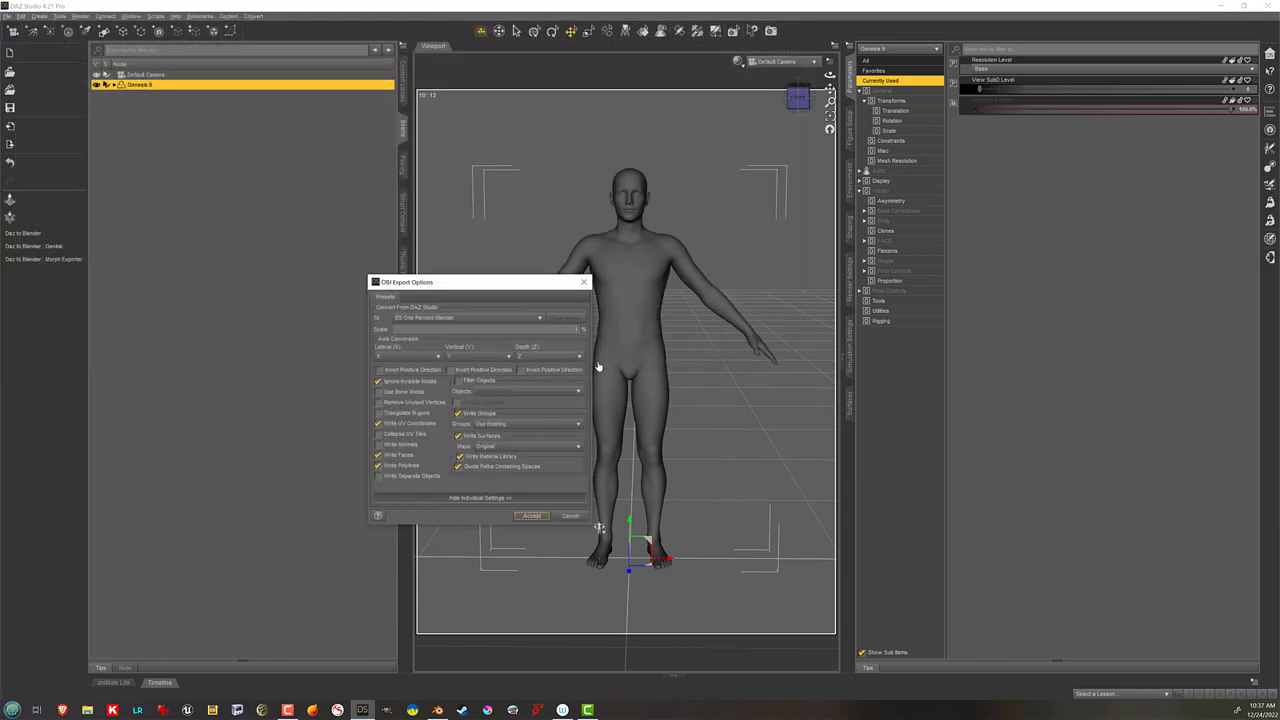
left_click(533, 516)
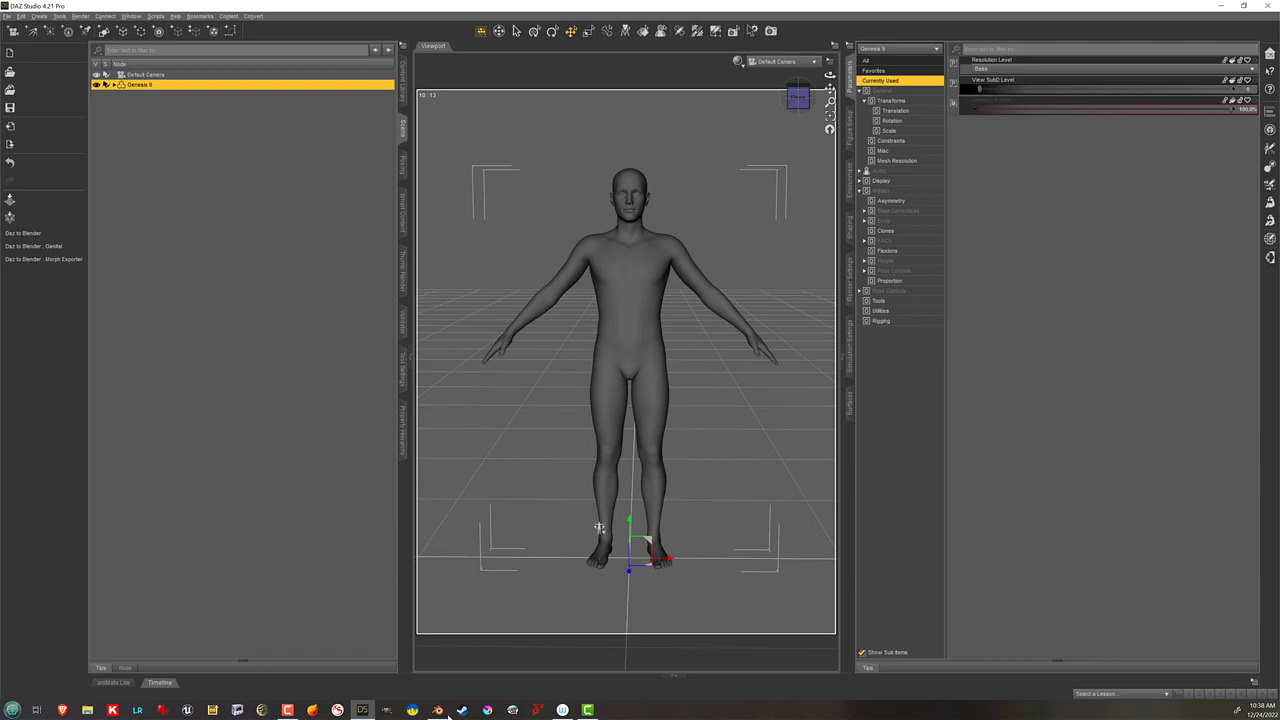
key("alt+Tab")
left_click(642, 438)
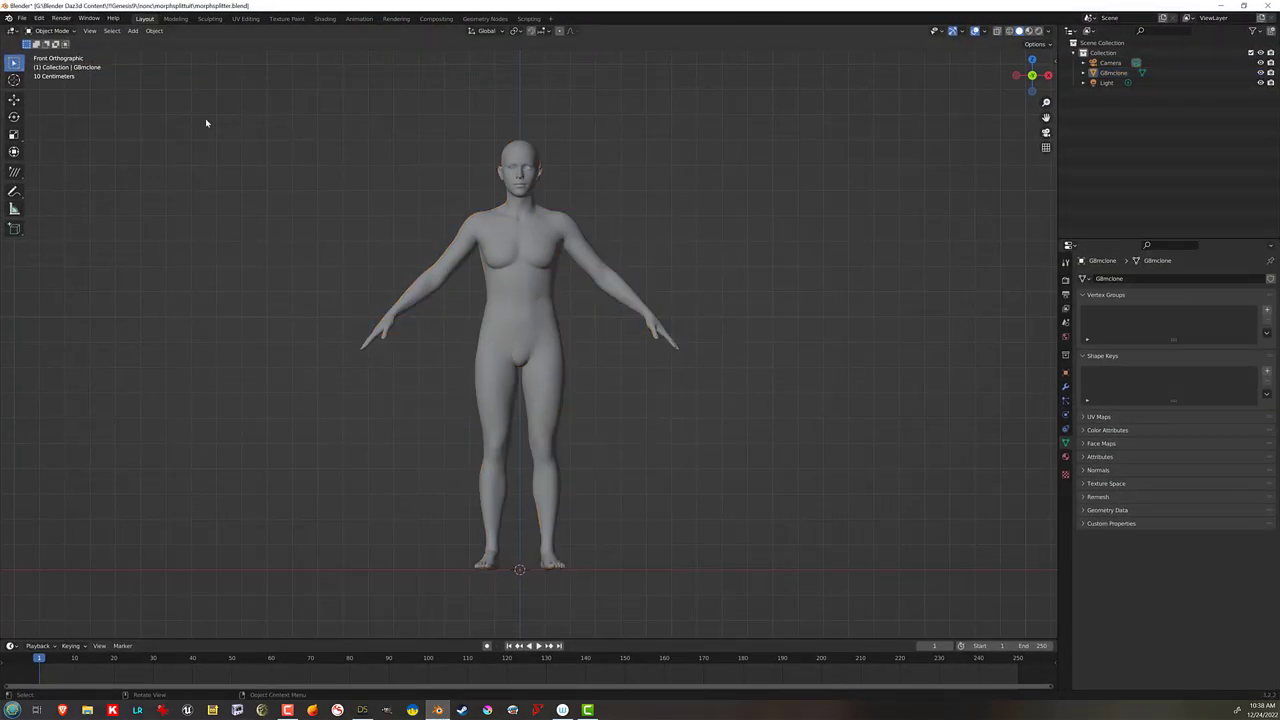
Step: Set up a Wavefront OBJ import of G8mclone.obj using saved preset 1 with Keep Vert Order
left_click(22, 19)
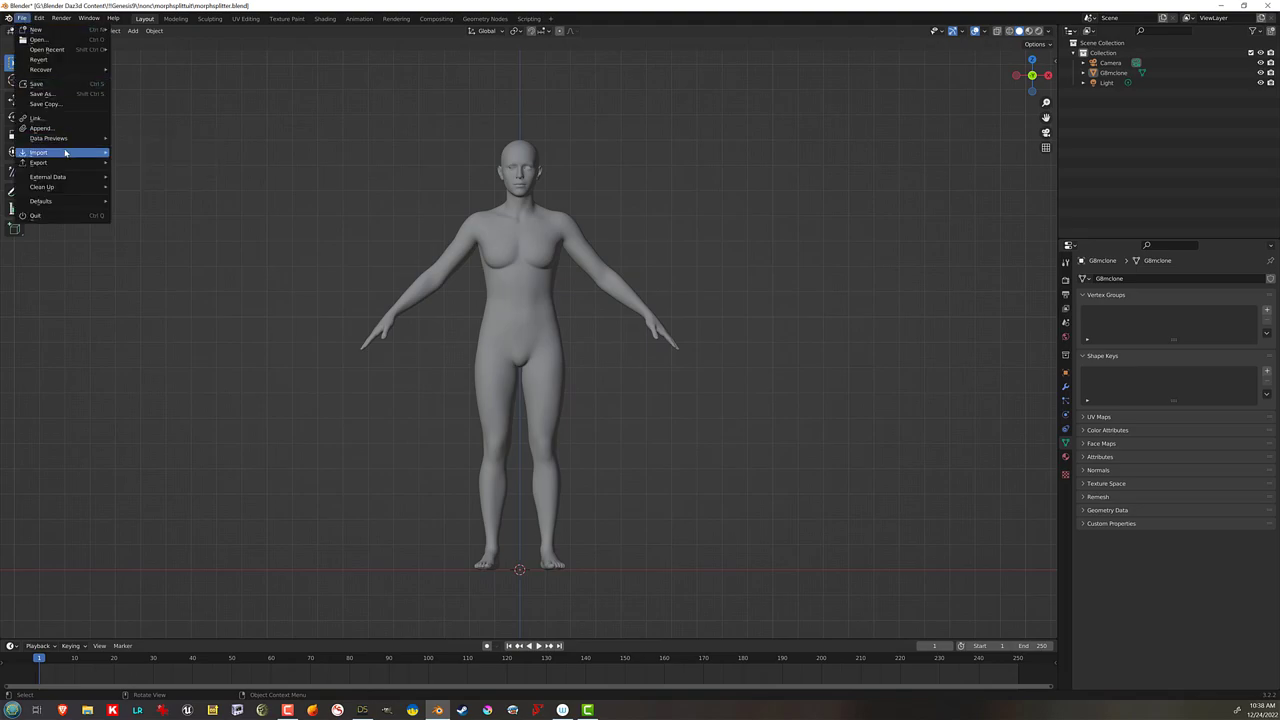
mouse_move(66, 152)
key("Return")
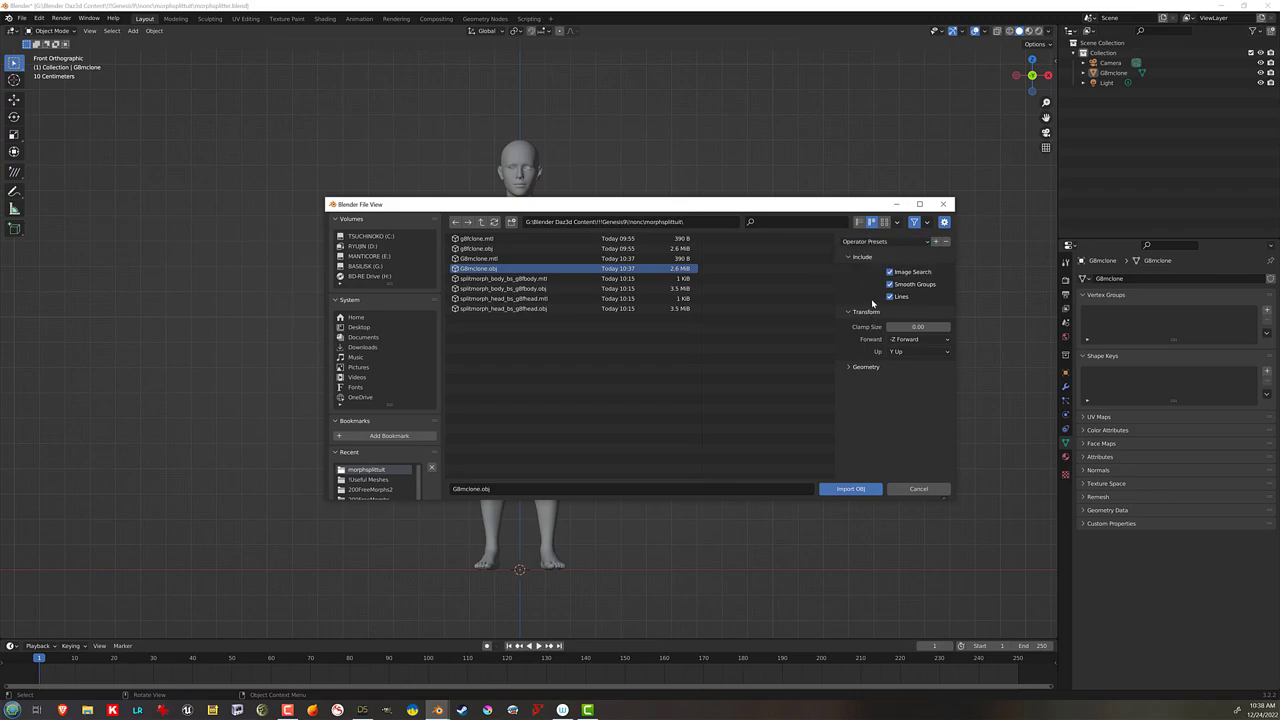
left_click(865, 367)
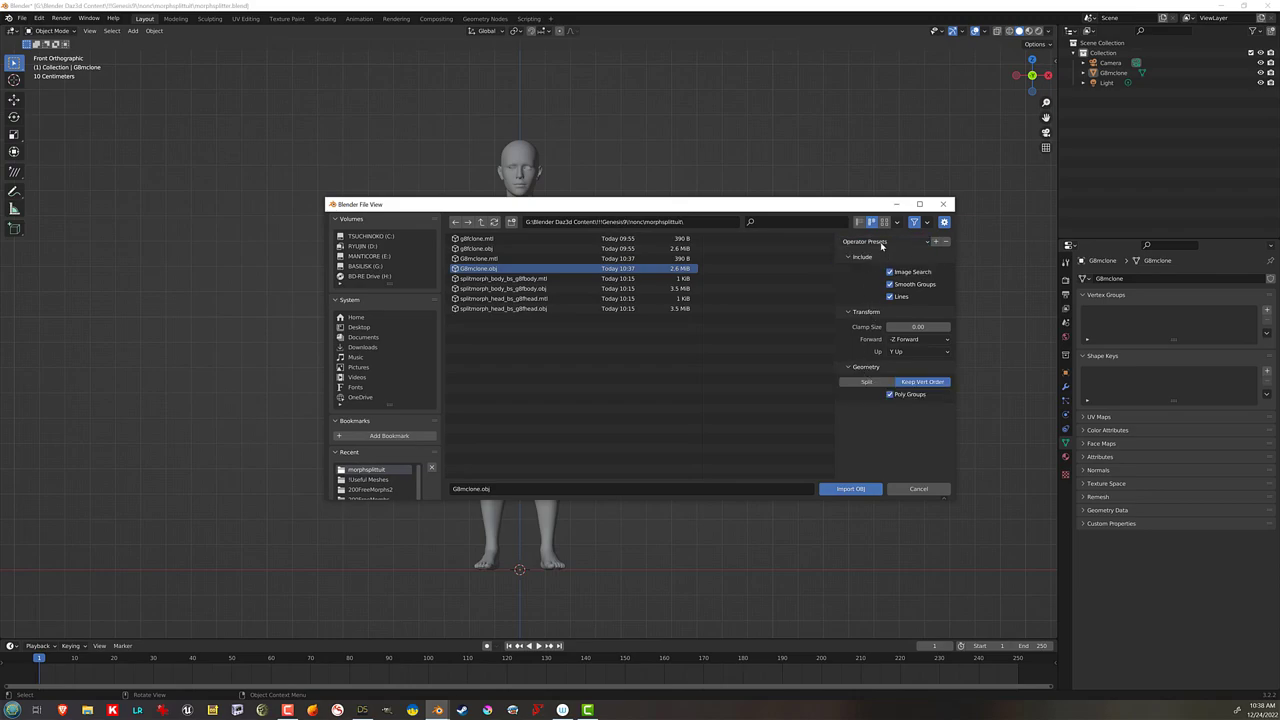
left_click(864, 241)
left_click(872, 268)
Step: Import the OBJ as G8mclone.001 and smooth-shade it
left_click(852, 489)
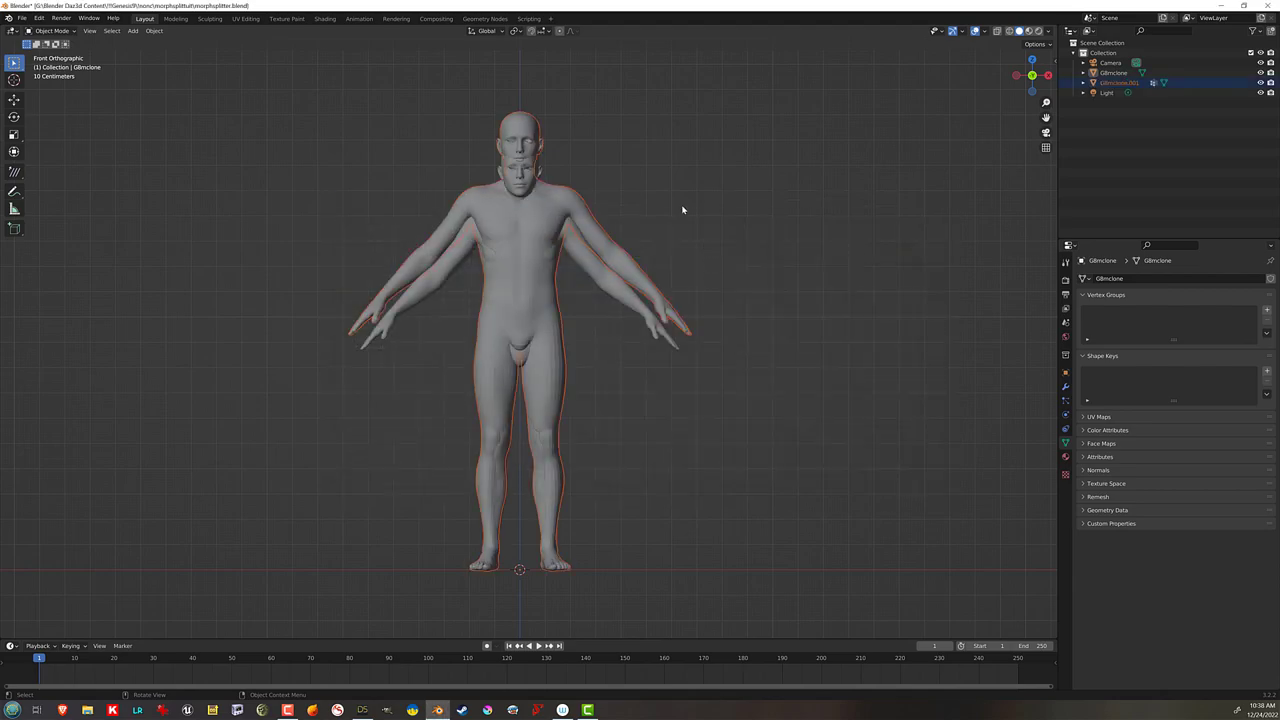
left_click(154, 30)
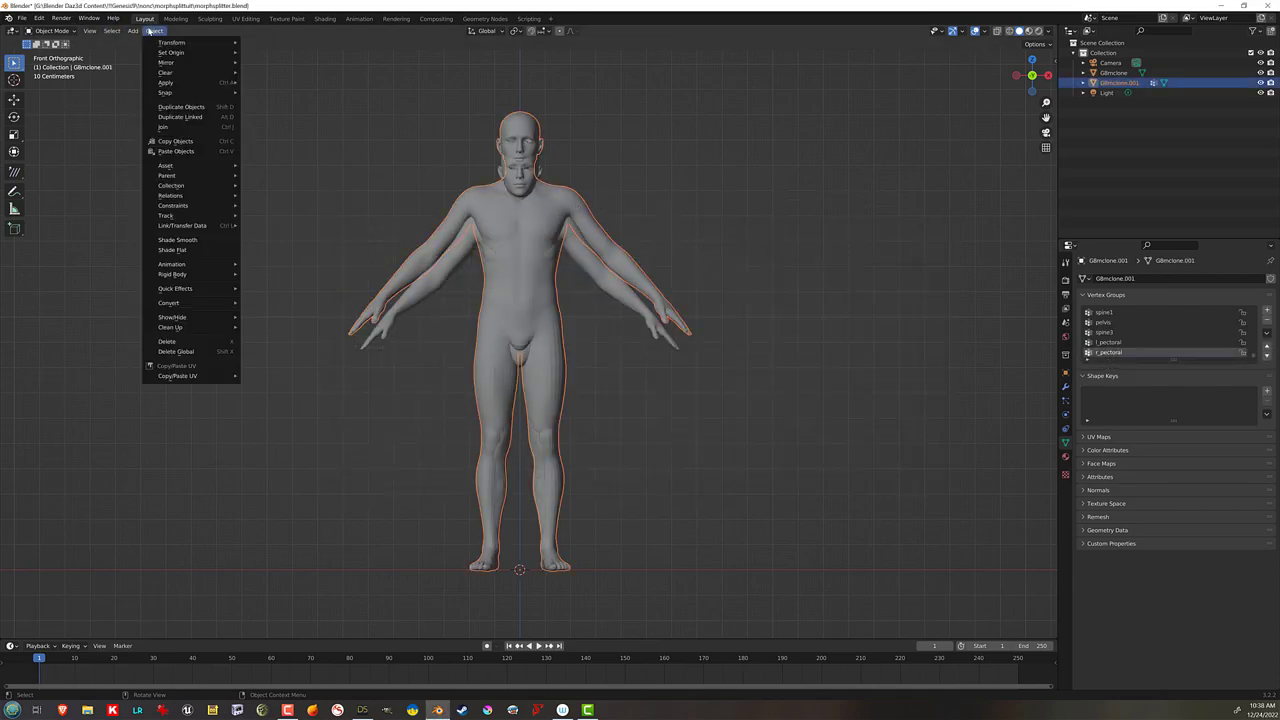
left_click(178, 240)
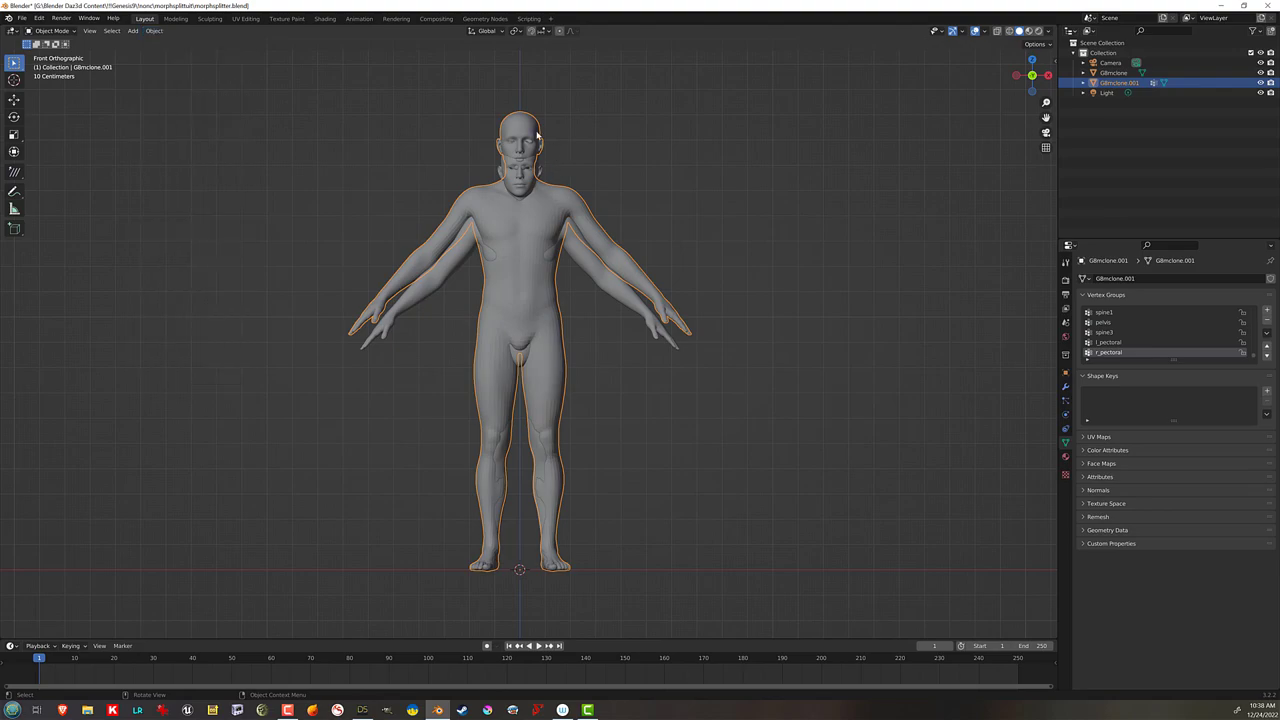
key("g")
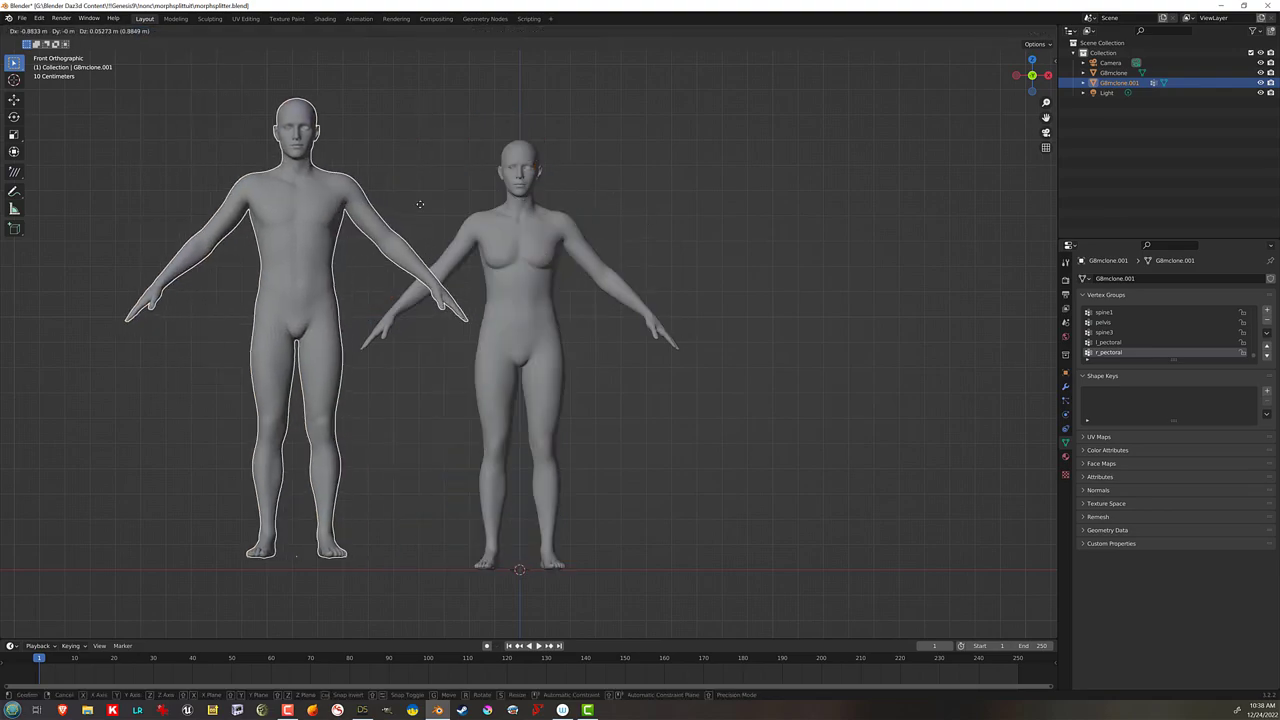
key("Escape")
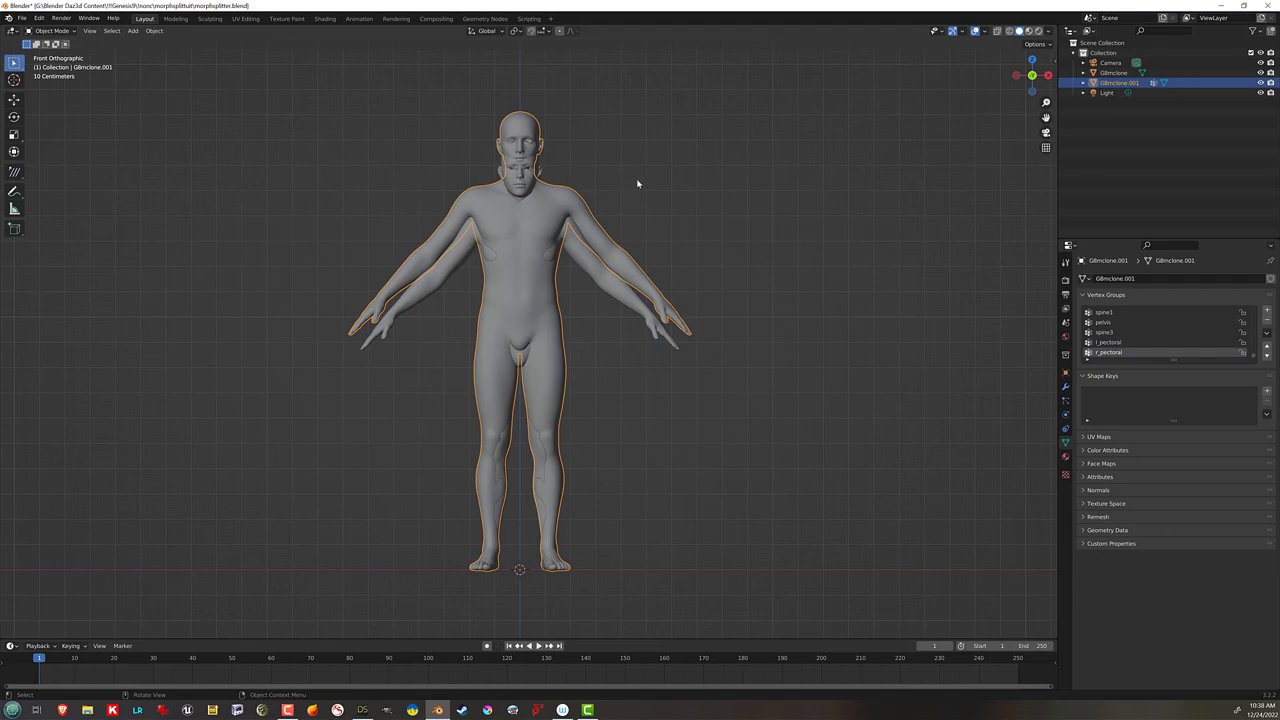
Step: Rescale G8mclone.001, checking the fit in wireframe, and leave it at original size
key("s")
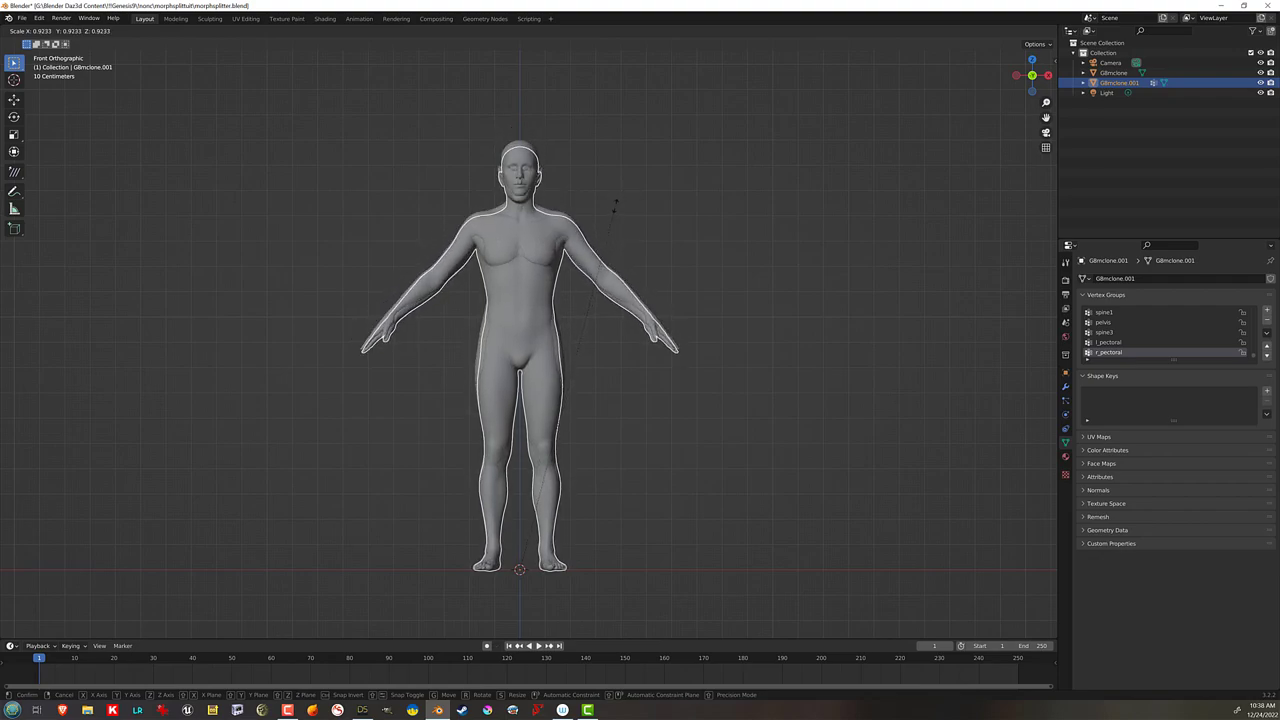
left_click(618, 199)
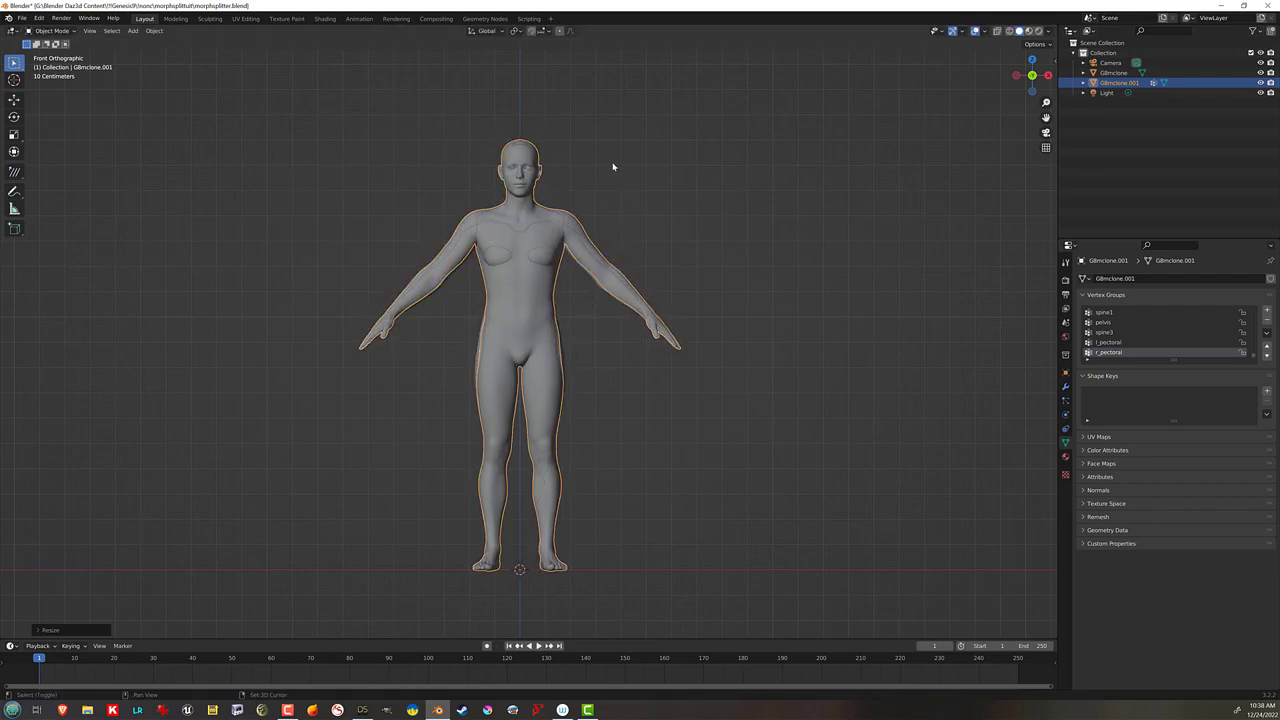
middle_click_drag(618, 199, 561, 268, "shift")
scroll(561, 268, "up", 5)
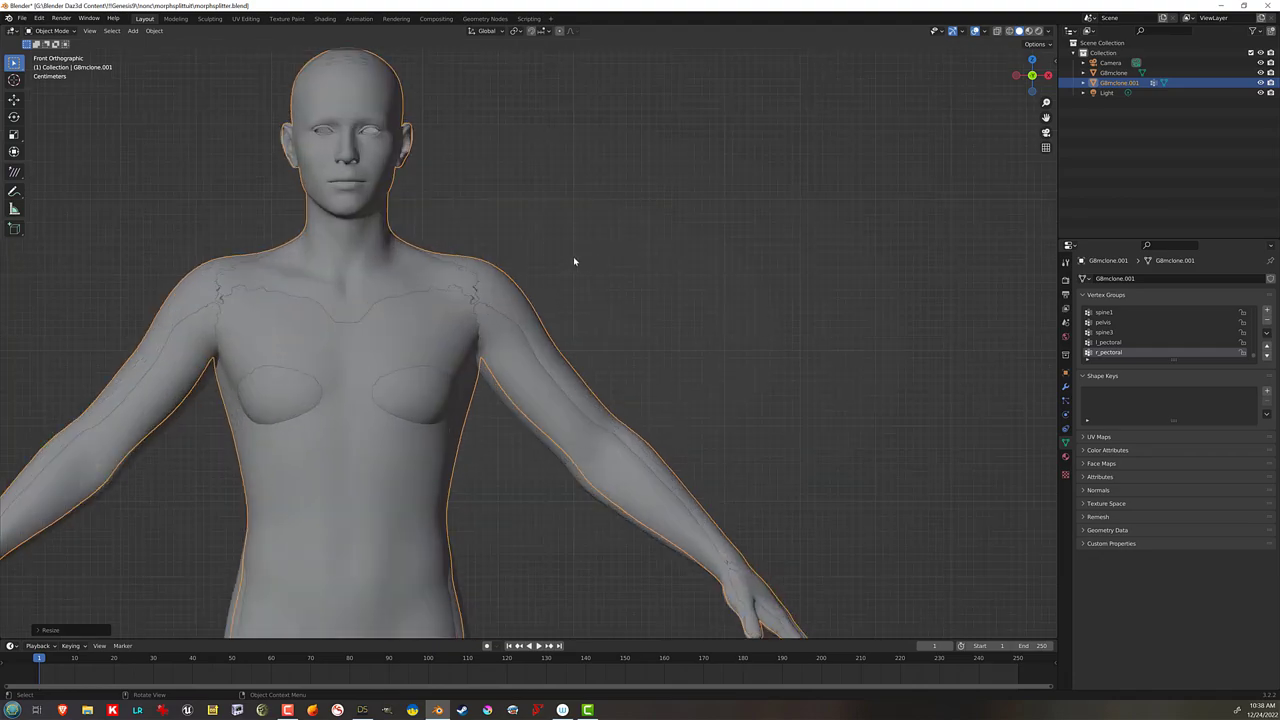
key("shift+z")
middle_click_drag(451, 206, 499, 320, "shift")
key("ctrl+z")
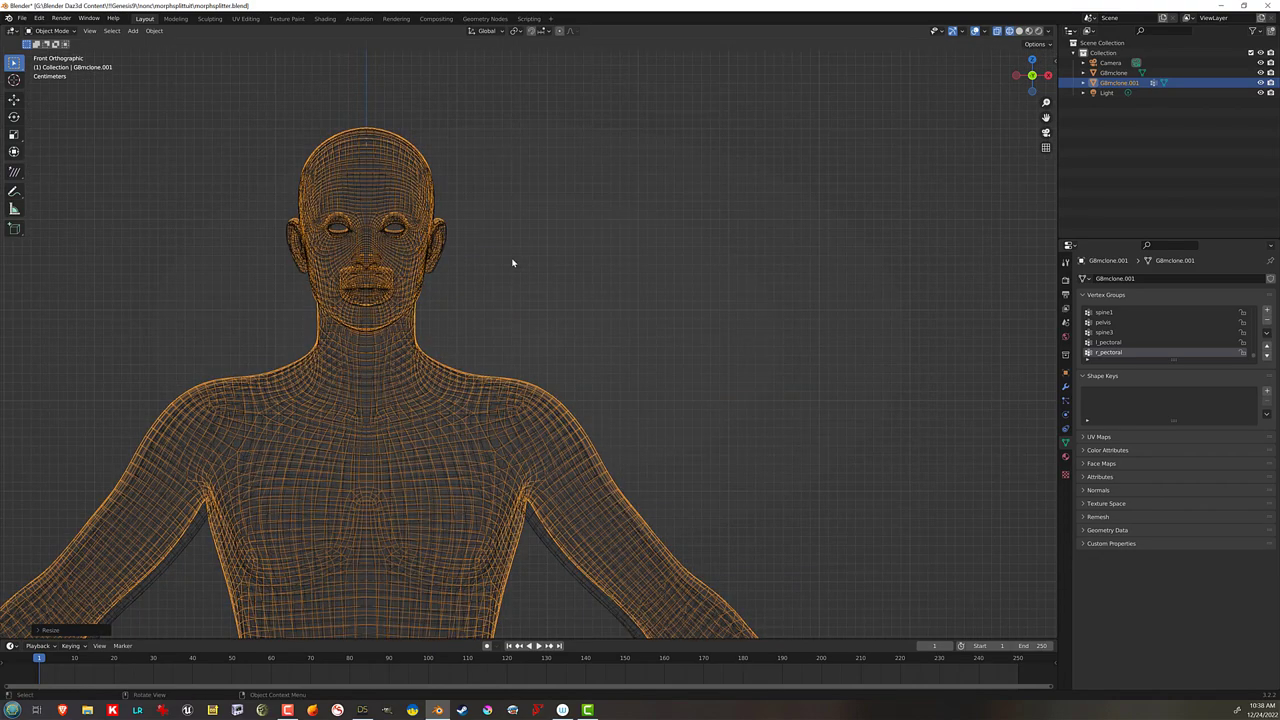
key("s")
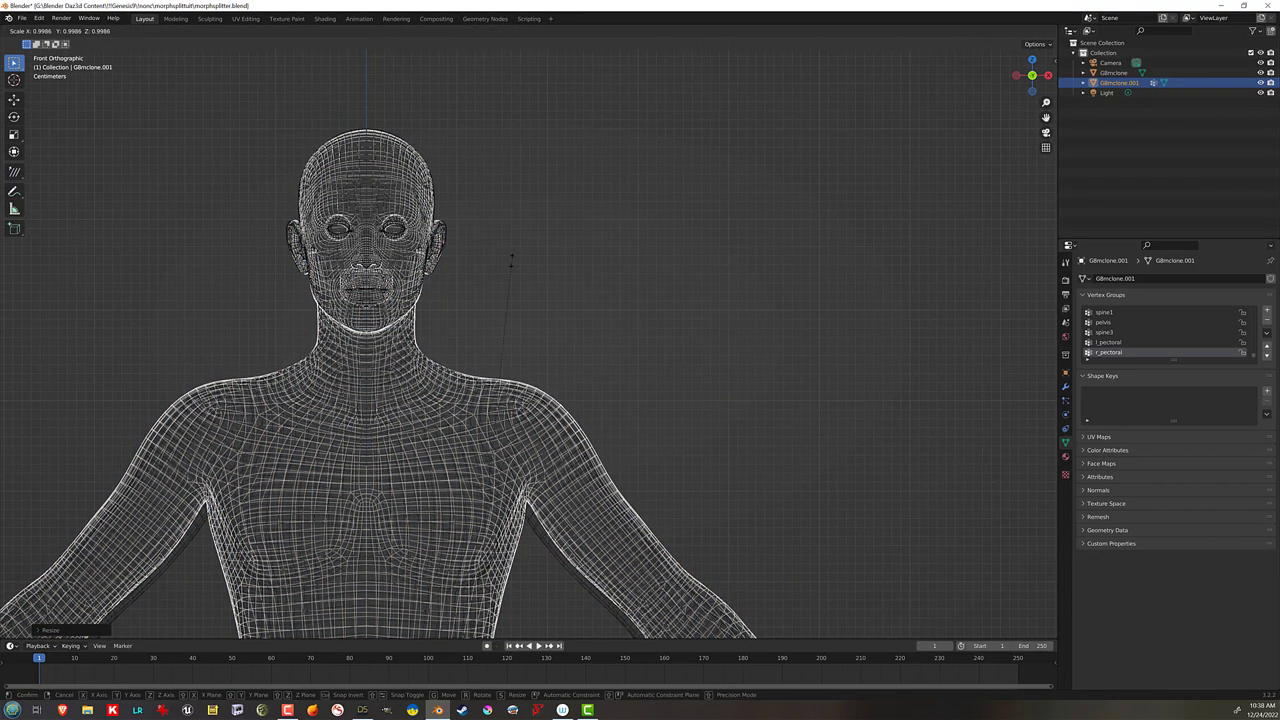
left_click(511, 258)
key("shift+z")
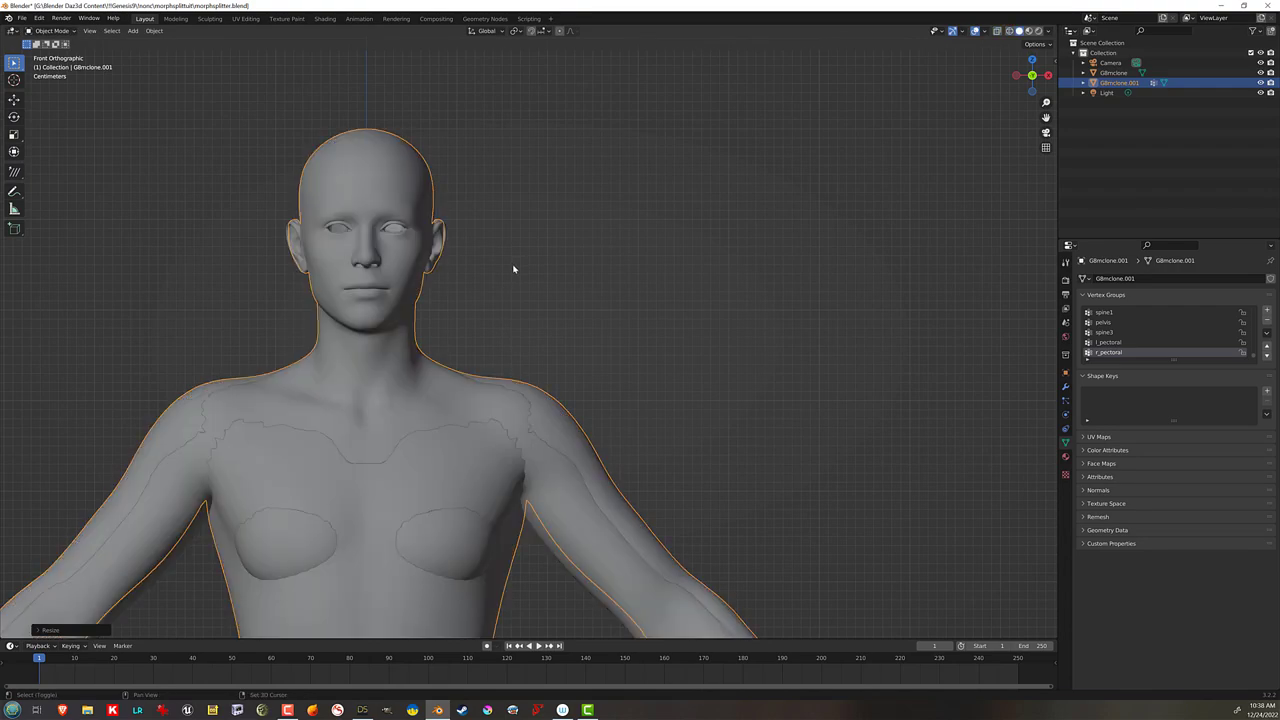
scroll(514, 266, "down", 6)
scroll(590, 300, "down", 6)
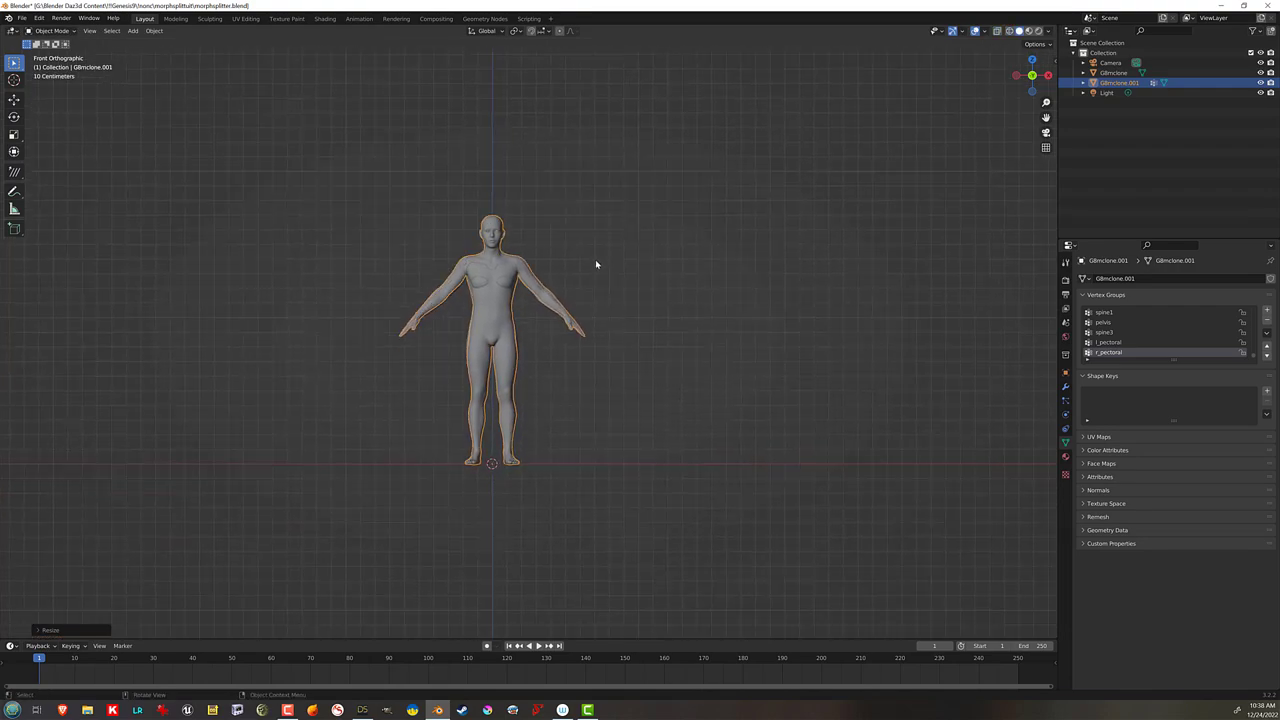
scroll(610, 268, "up", 5)
Step: Slide the clone aside along X and attempt a resize, cancelling both
key("shift+d")
key("x")
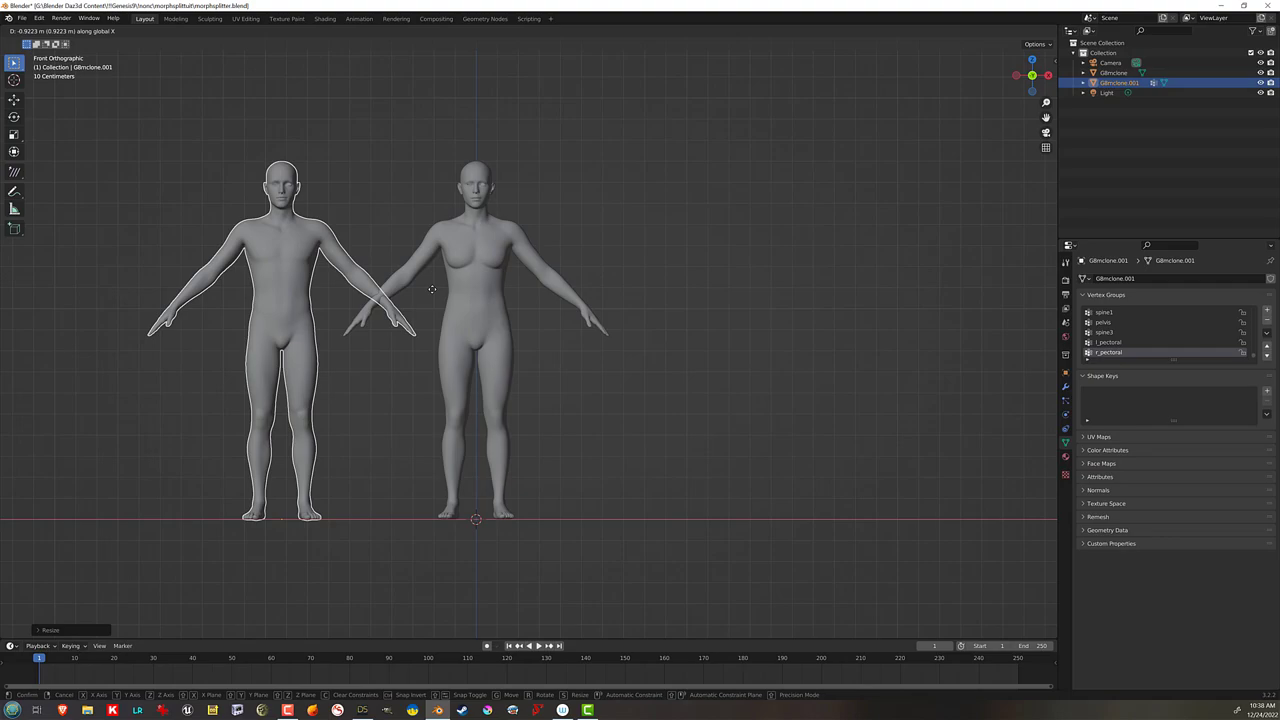
key("Escape")
scroll(580, 286, "up", 4)
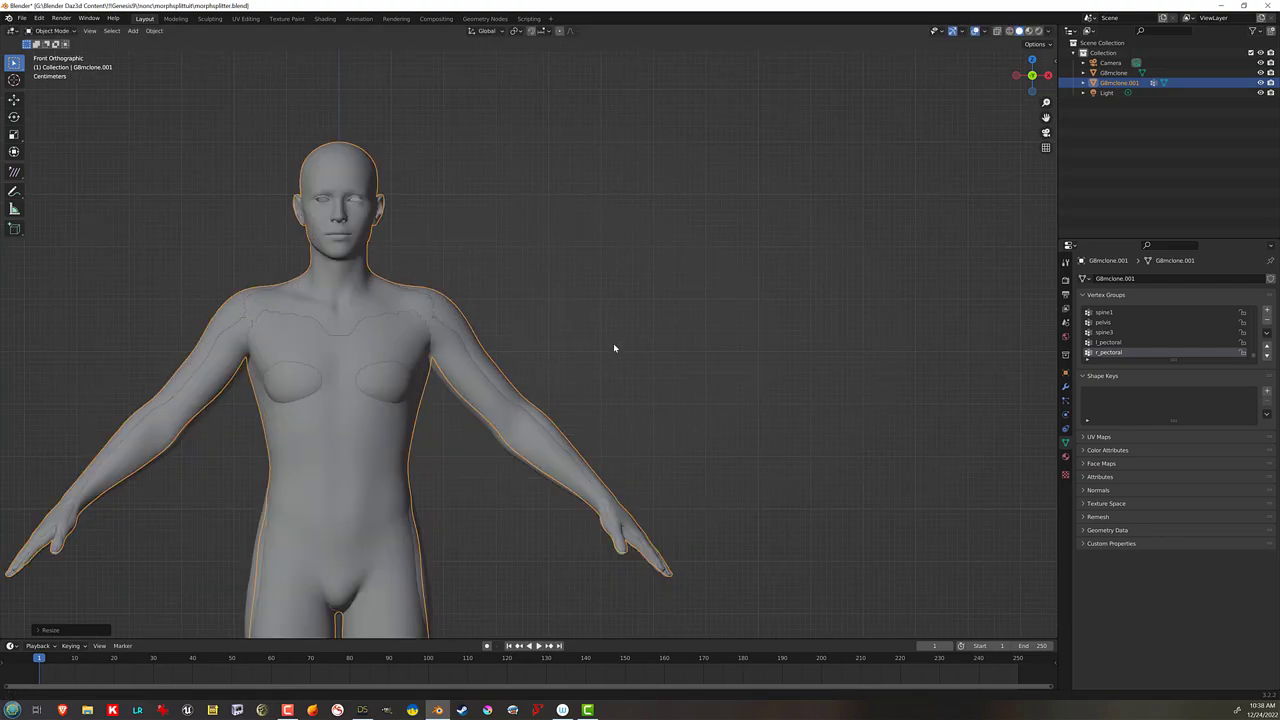
scroll(657, 403, "up", 6)
key("s")
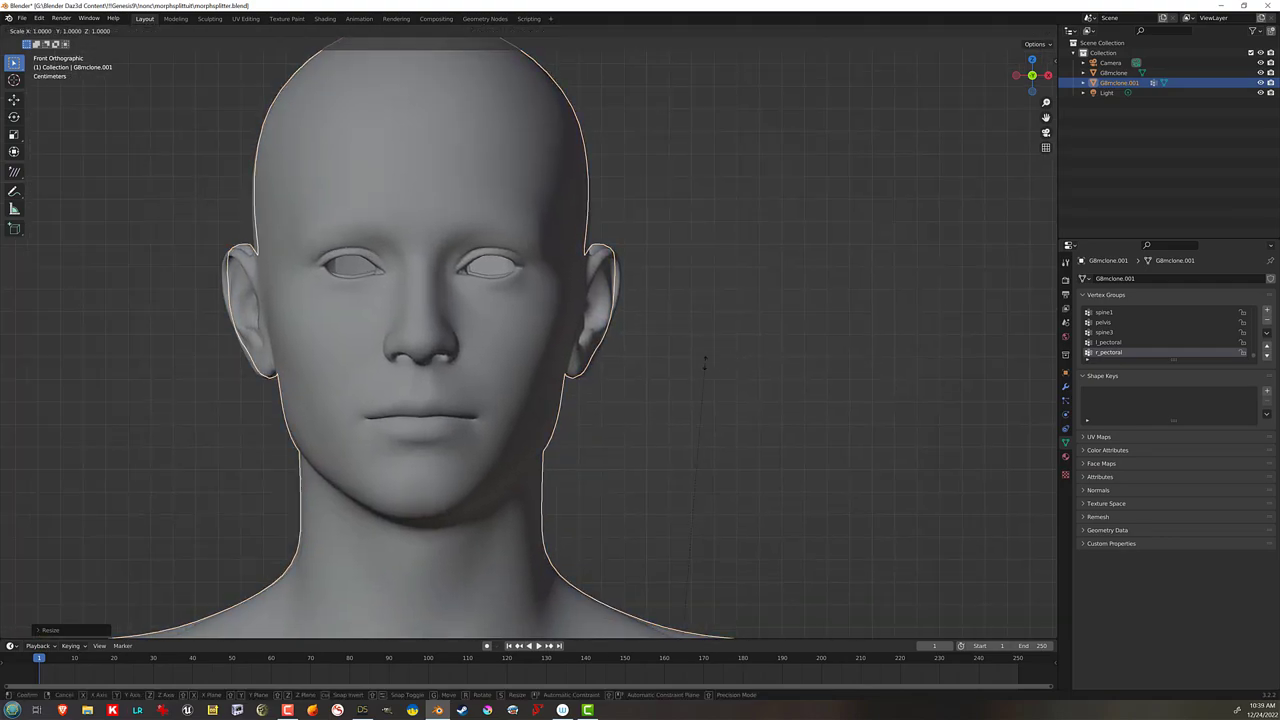
key("Escape")
Step: View through the mesh and move the clone beside the original to compare bodies
scroll(498, 321, "down", 3)
key("shift+z")
key("shift+z")
scroll(510, 300, "down", 4)
scroll(515, 318, "down", 4)
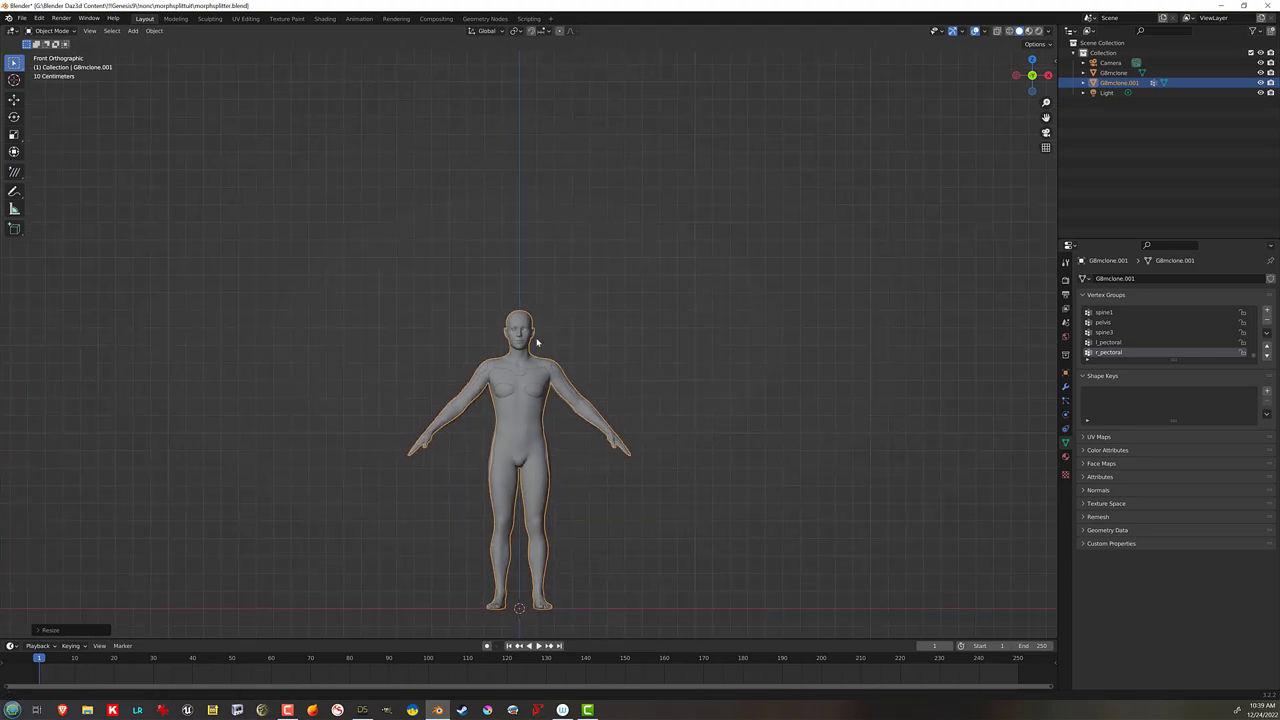
middle_click_drag(534, 334, 455, 255, "shift")
scroll(445, 362, "up", 3)
key("g")
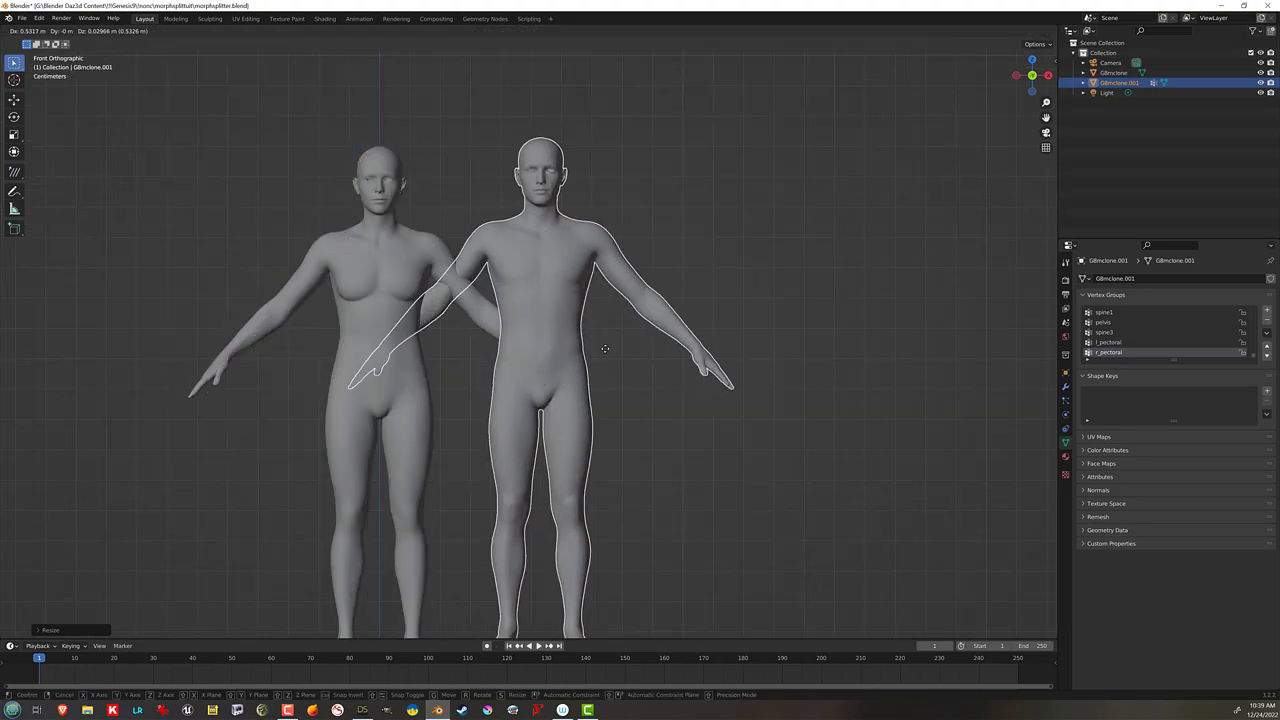
right_click(491, 343)
scroll(491, 343, "down", 3)
scroll(491, 343, "up", 2)
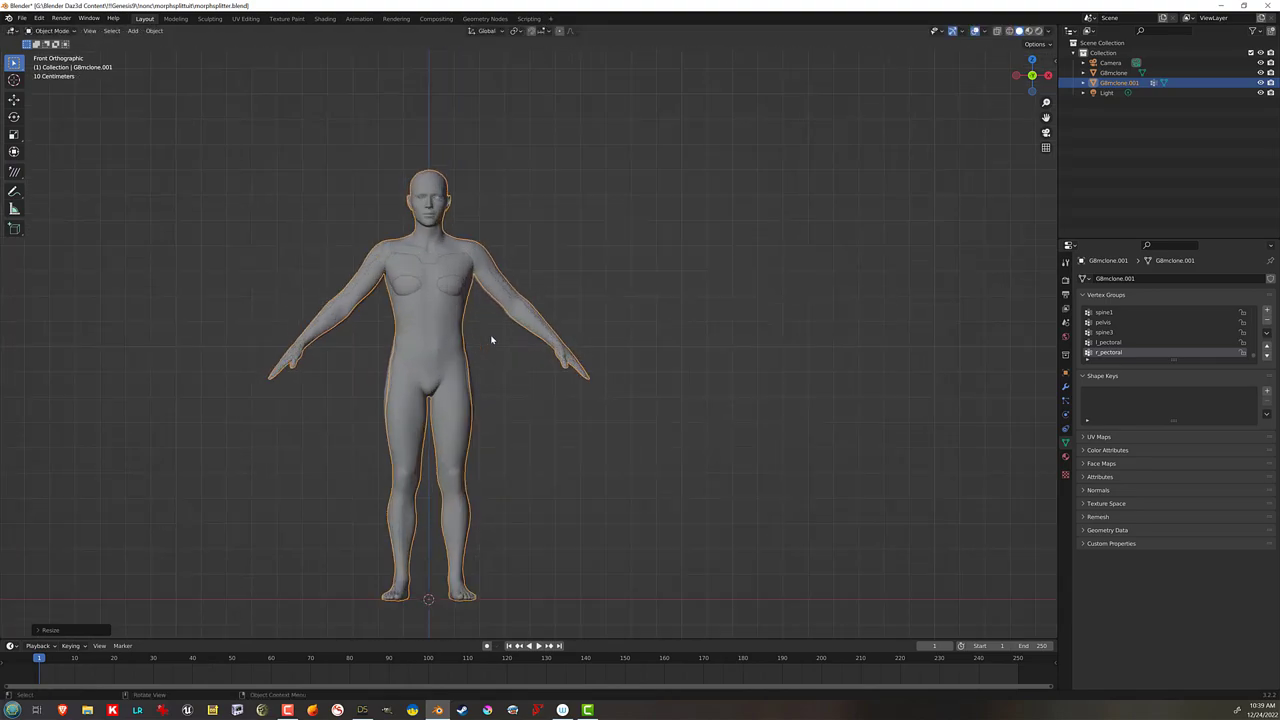
key("g")
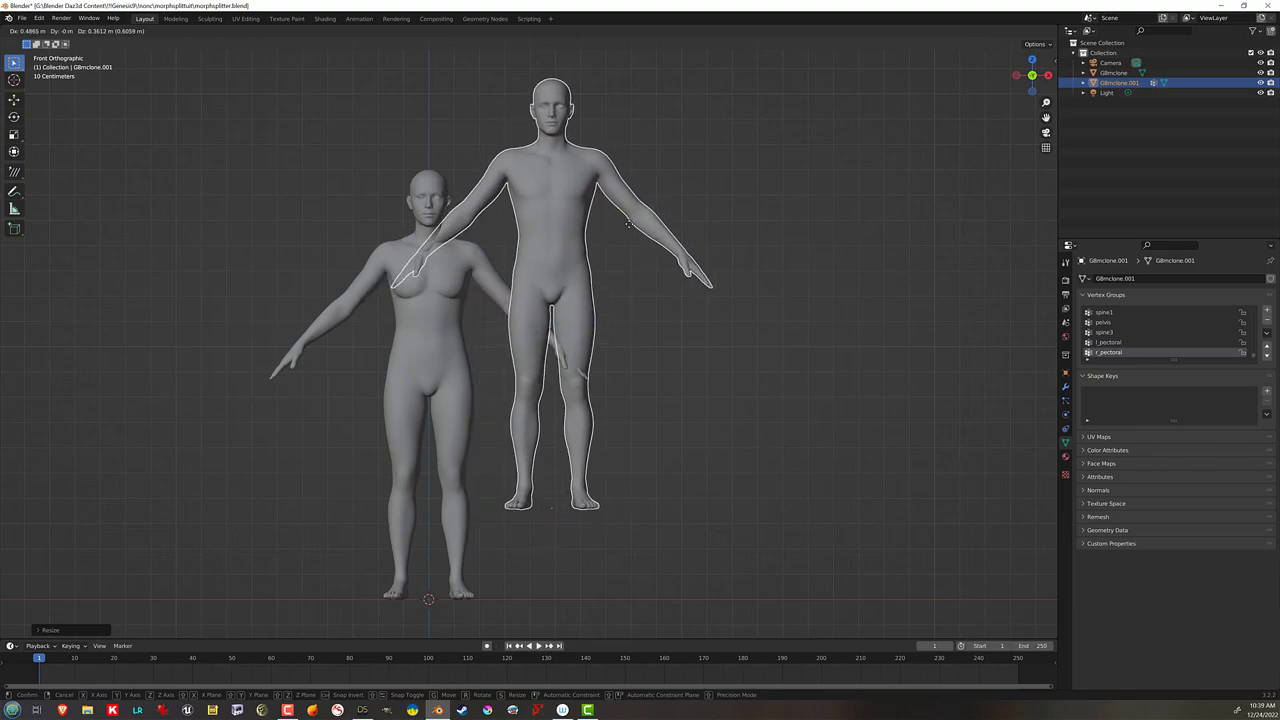
Step: Join the G8mclone.001 body onto G8mclone as a shape key, removing the spare Key 1
right_click(443, 258)
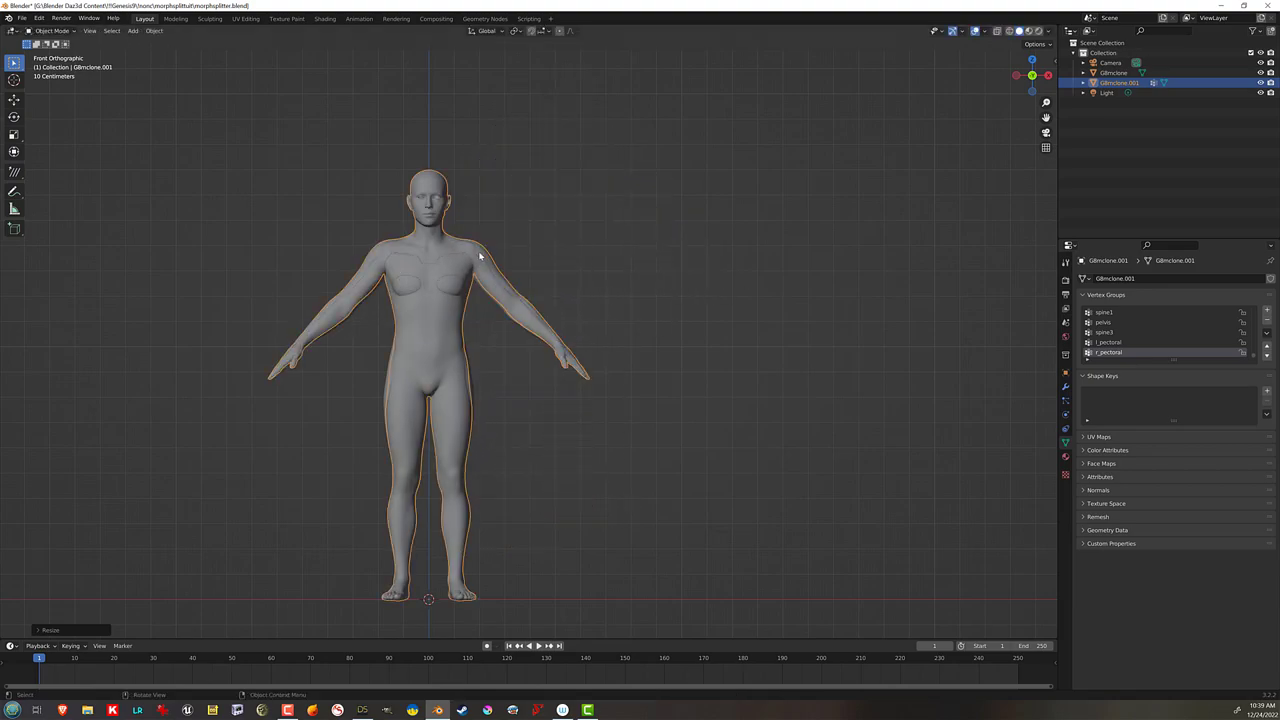
left_click(449, 280, "shift")
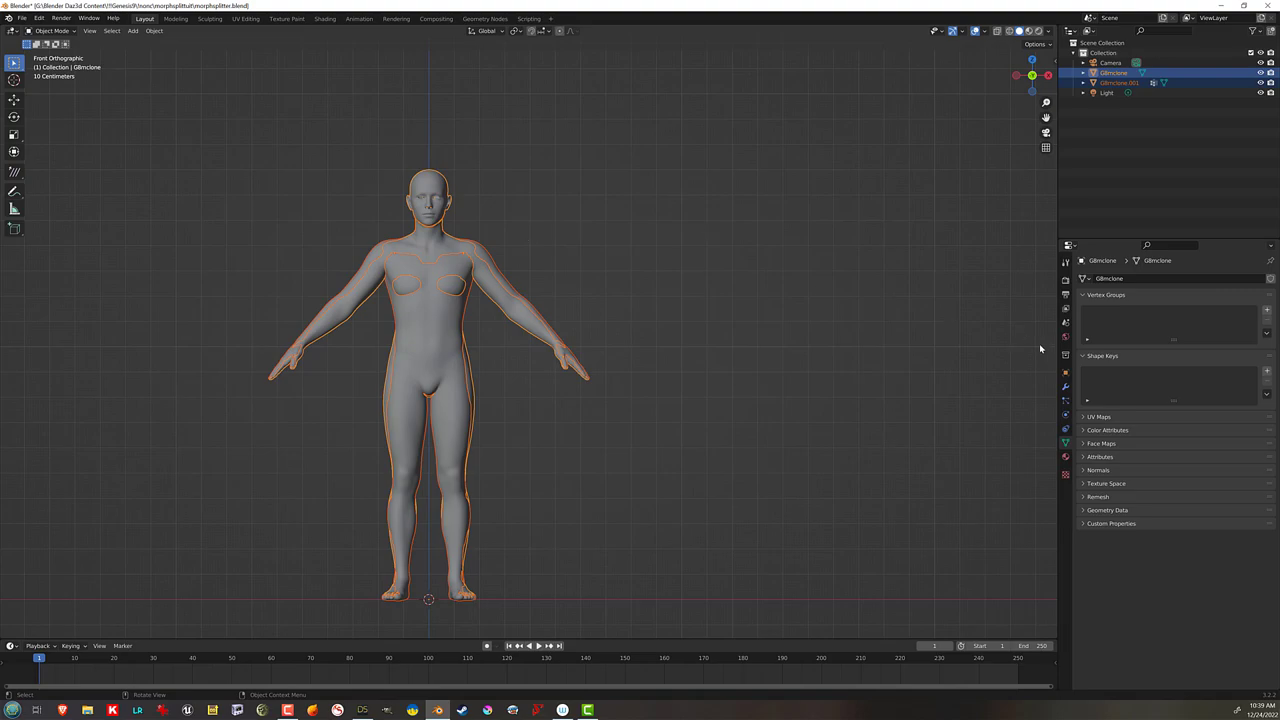
left_click(1121, 358)
left_click(1121, 358)
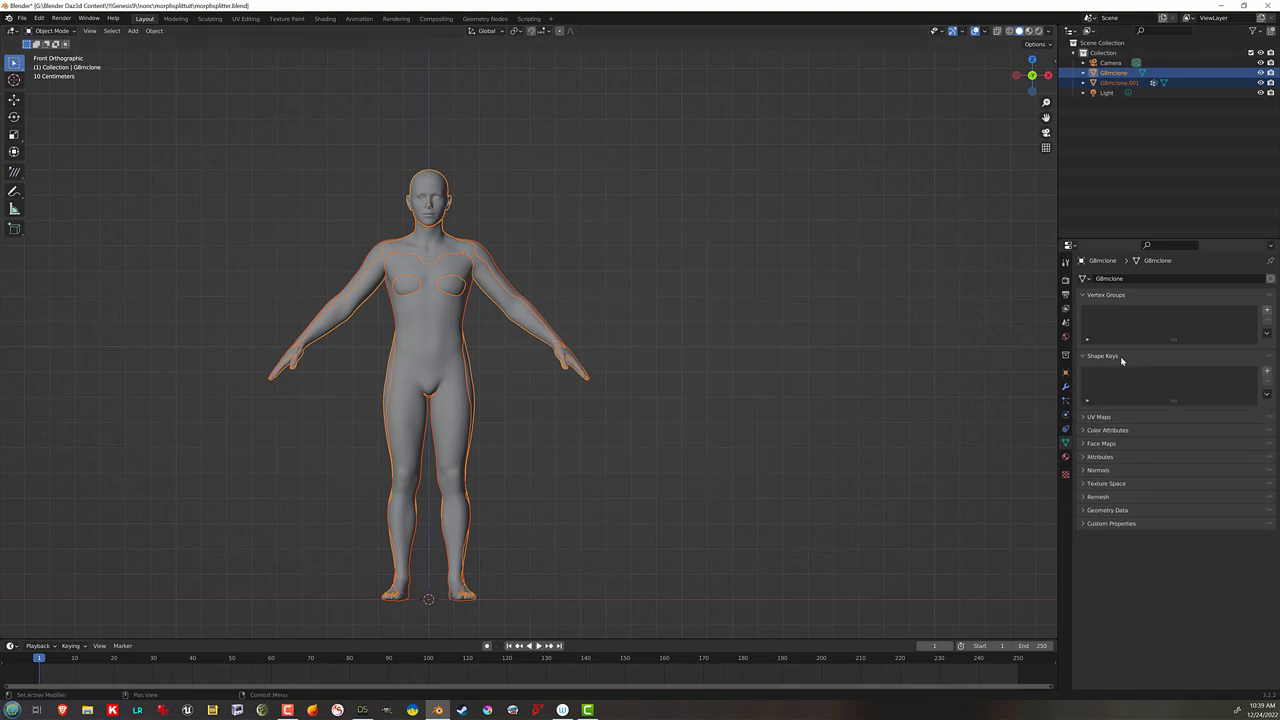
left_click(1265, 371)
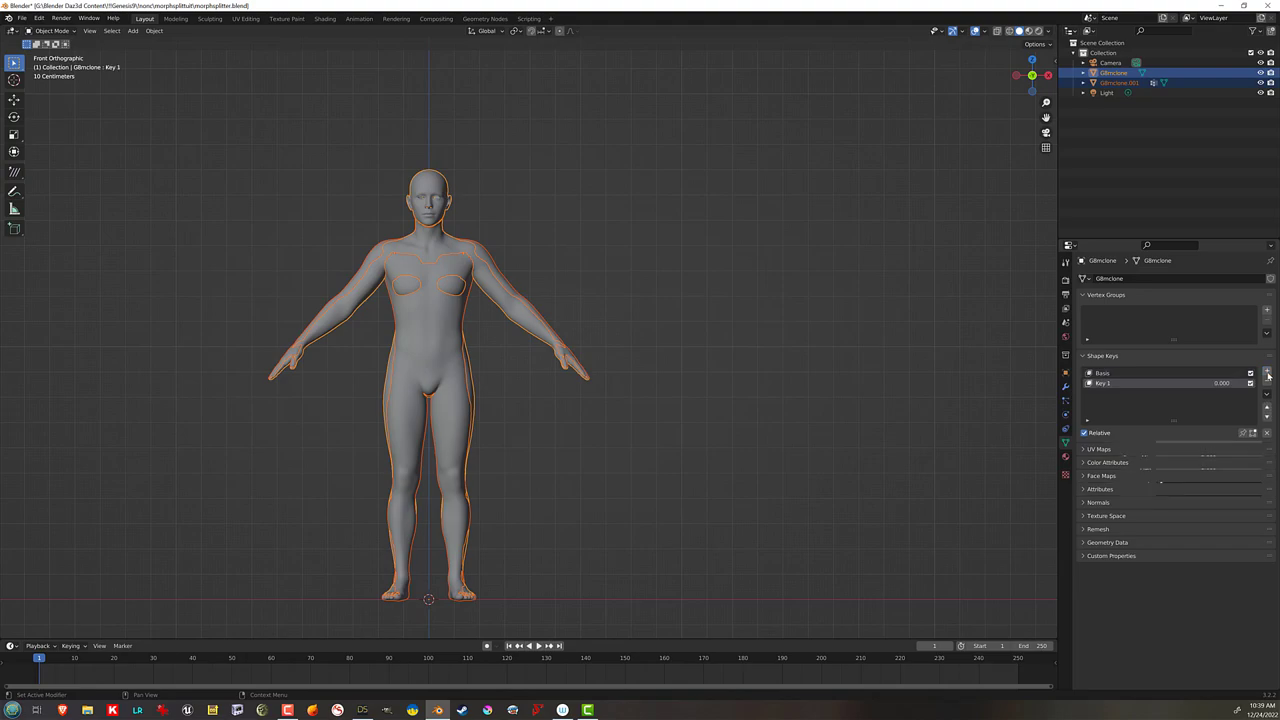
left_click(1267, 372)
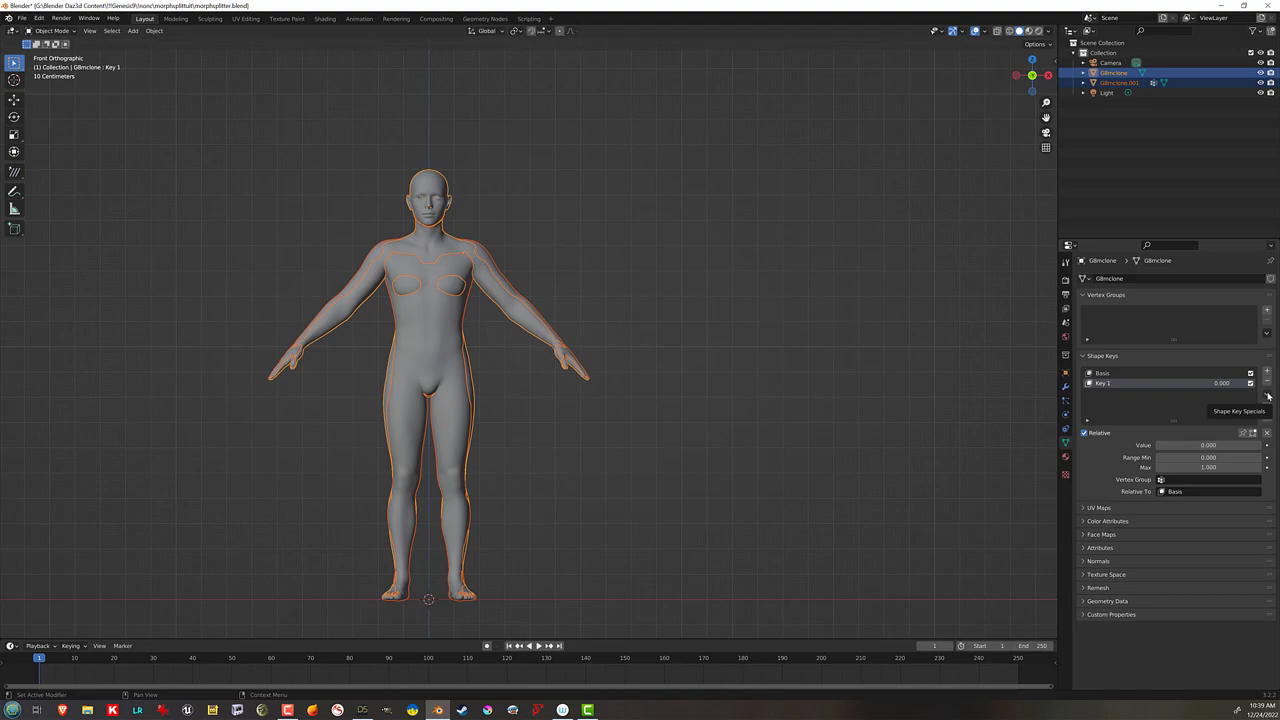
left_click(1268, 396)
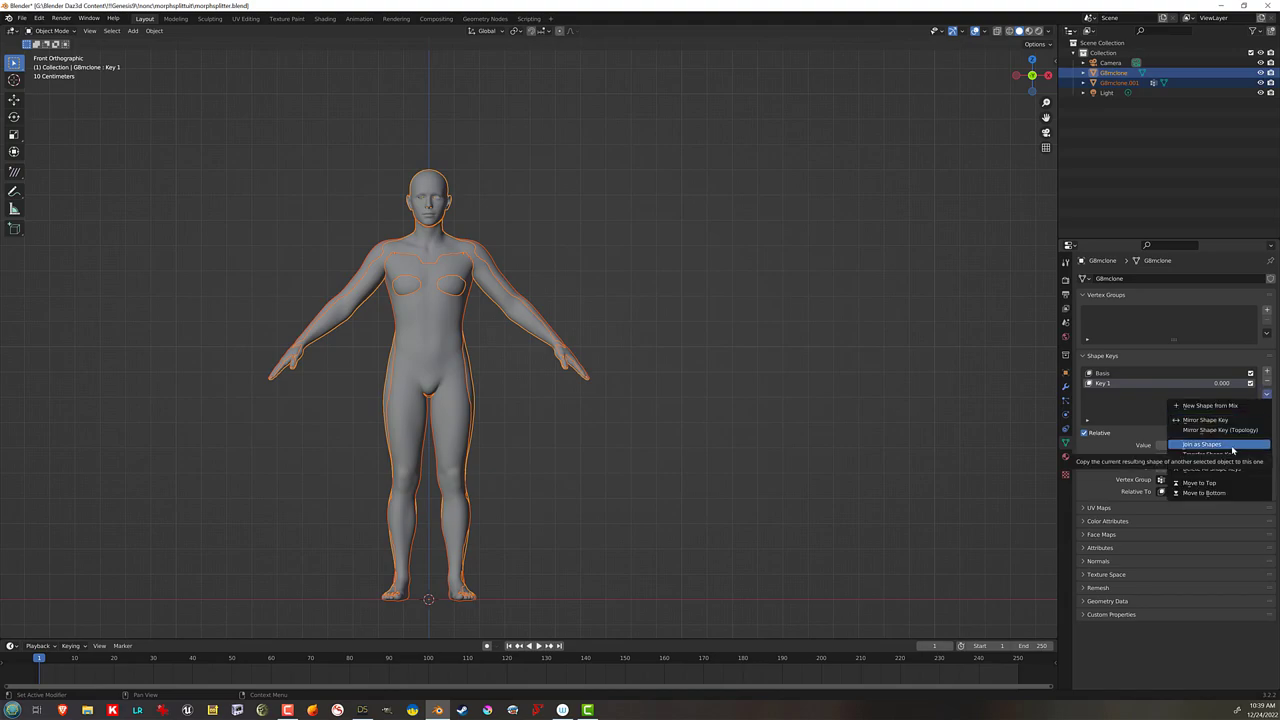
left_click(1232, 448)
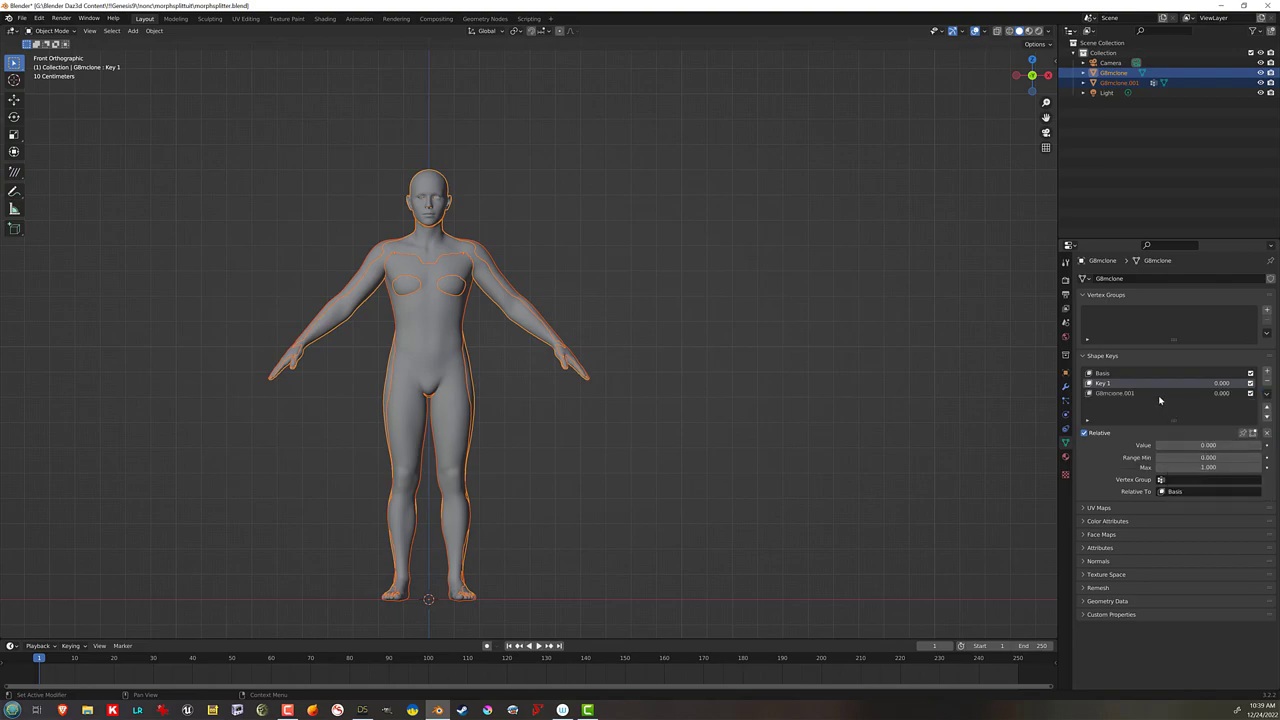
left_click(1267, 383)
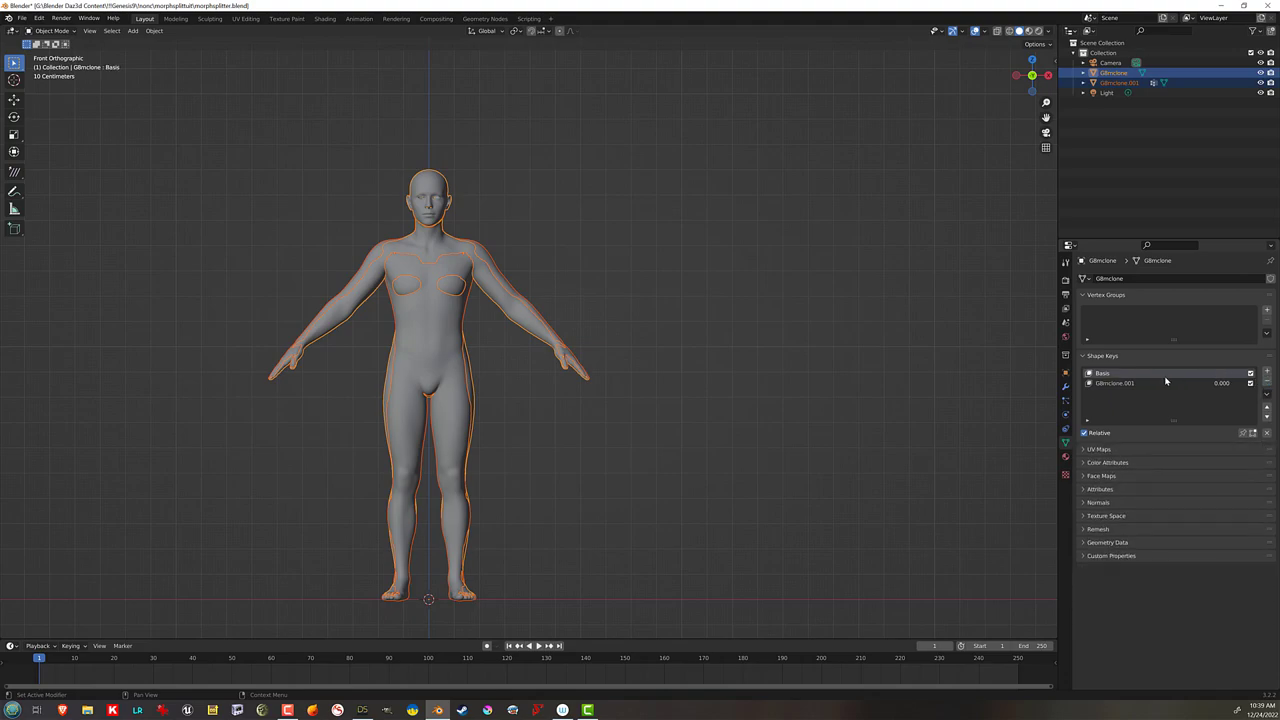
left_click(1165, 383)
Step: Delete the G8mclone.001 clone object and raise its shape key to 1.000
left_click(435, 259)
left_click_drag(435, 259, 688, 207)
right_click(483, 266)
left_click(476, 268)
right_click(688, 207)
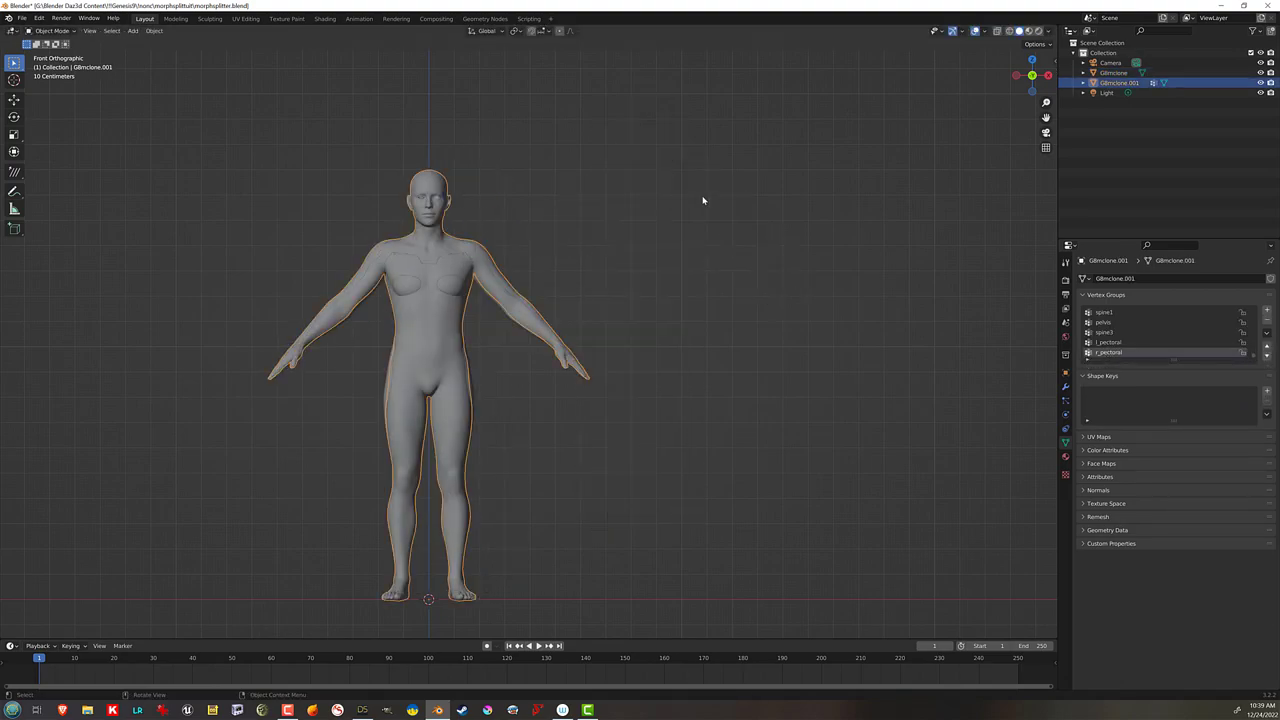
key("Delete")
left_click(384, 249)
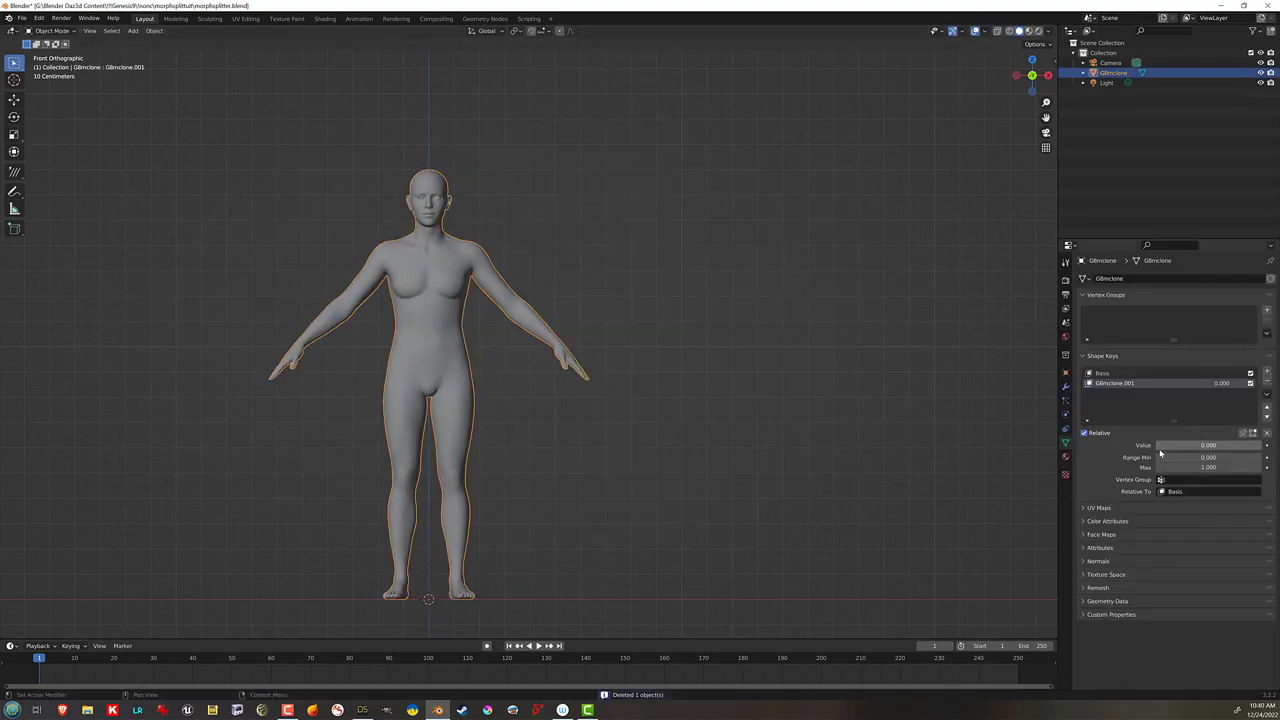
mouse_move(1160, 446)
left_mouse_down()
mouse_move(1260, 448)
mouse_move(1160, 446)
mouse_move(1185, 446)
left_mouse_up()
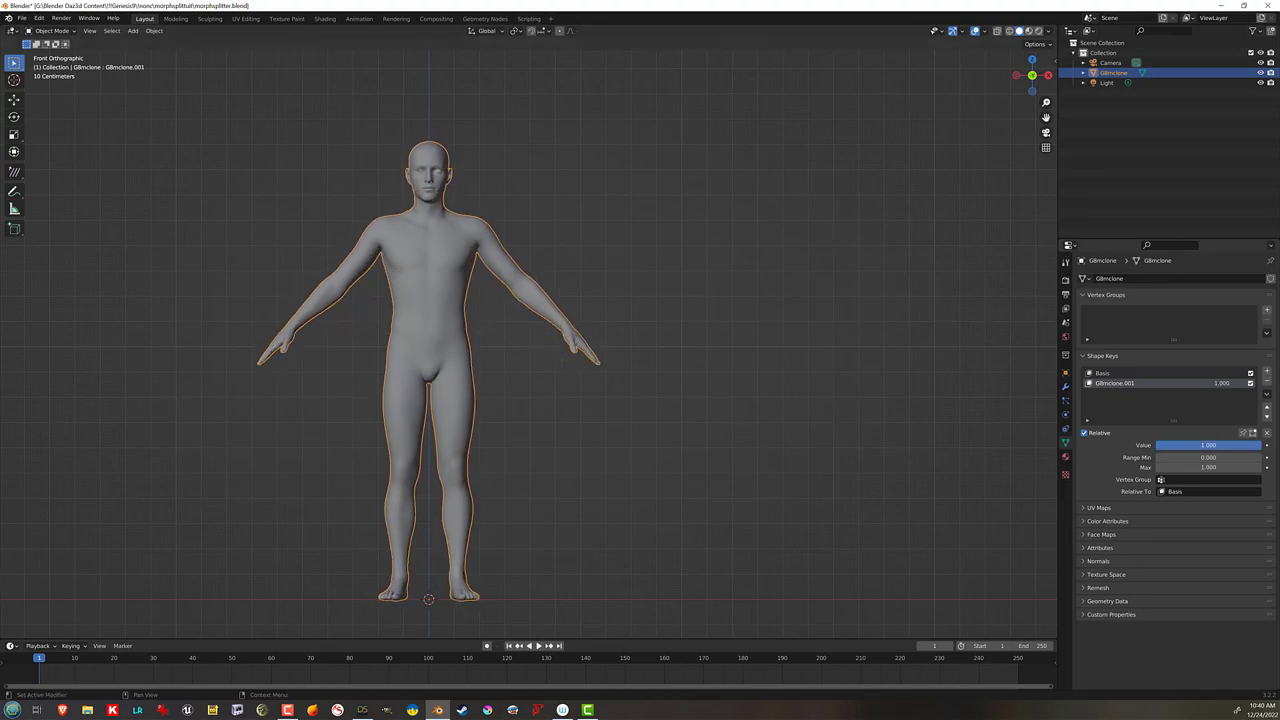
mouse_move(1208, 444)
left_mouse_down()
mouse_move(1160, 444)
mouse_move(1208, 444)
left_mouse_up()
Step: Set the G8mclone.001 shape key back to 0 and enter Edit Mode
key("Tab")
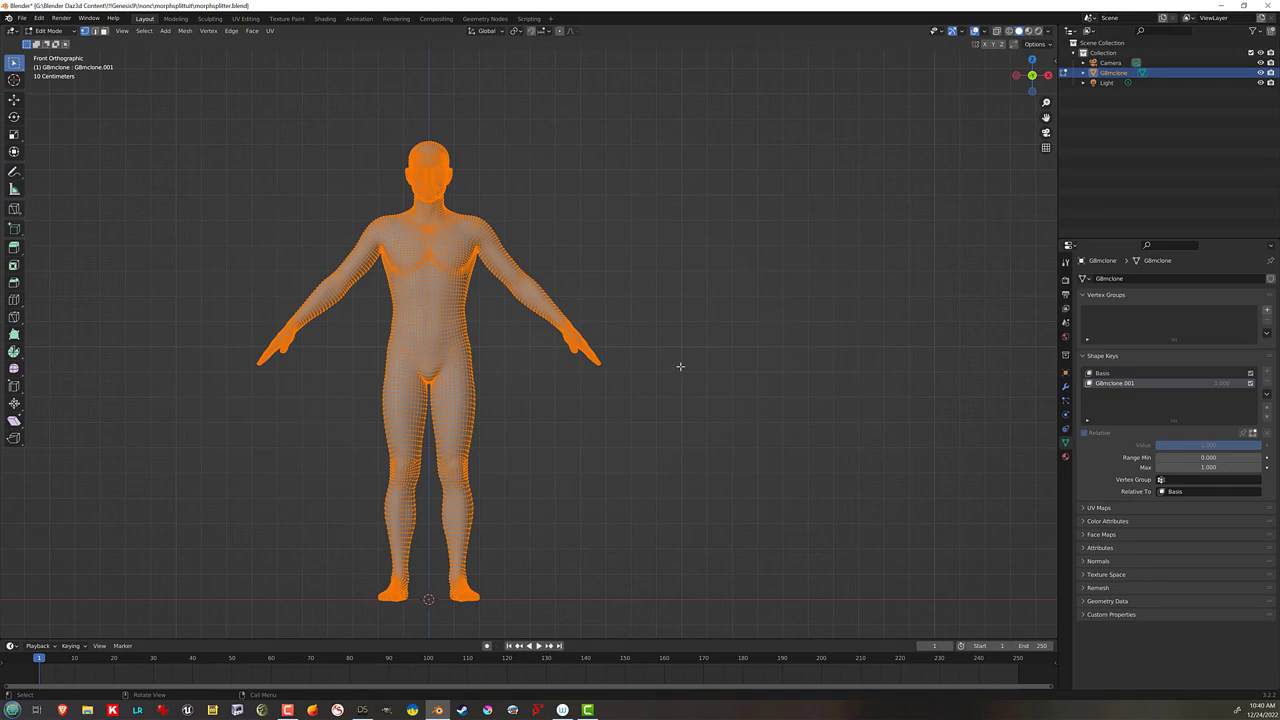
key("Tab")
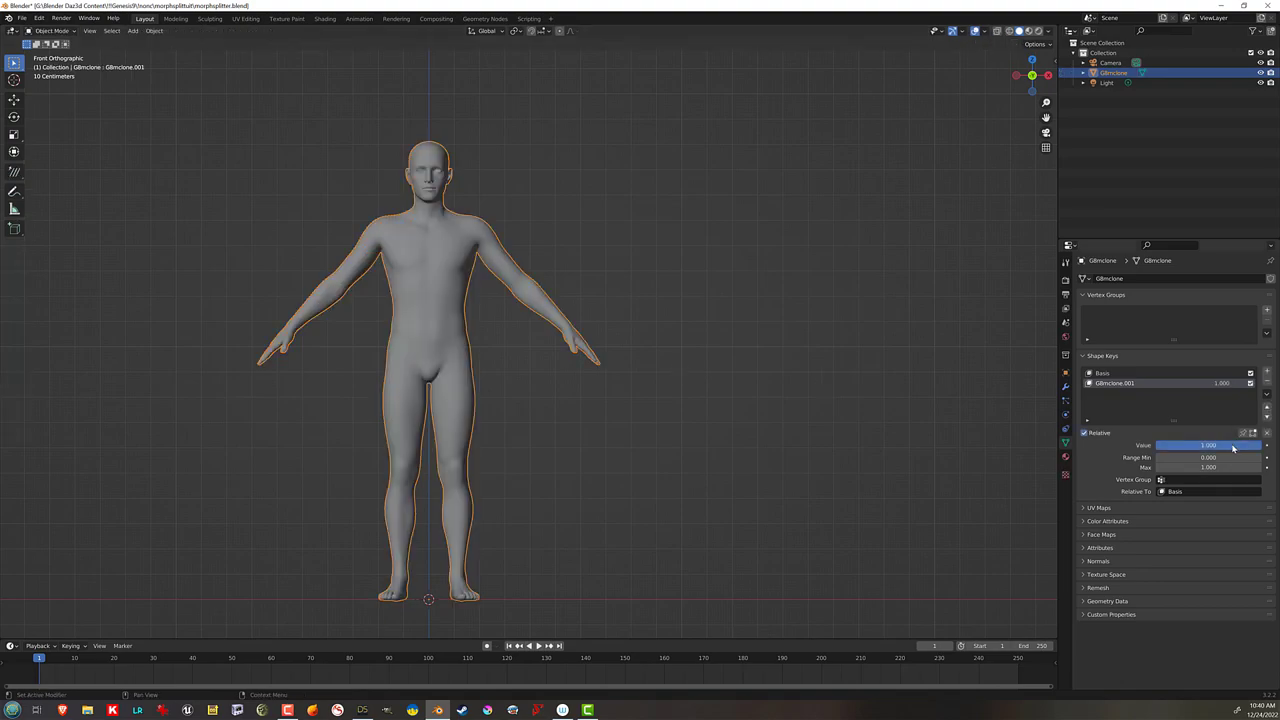
left_click_drag(1233, 449, 1160, 447)
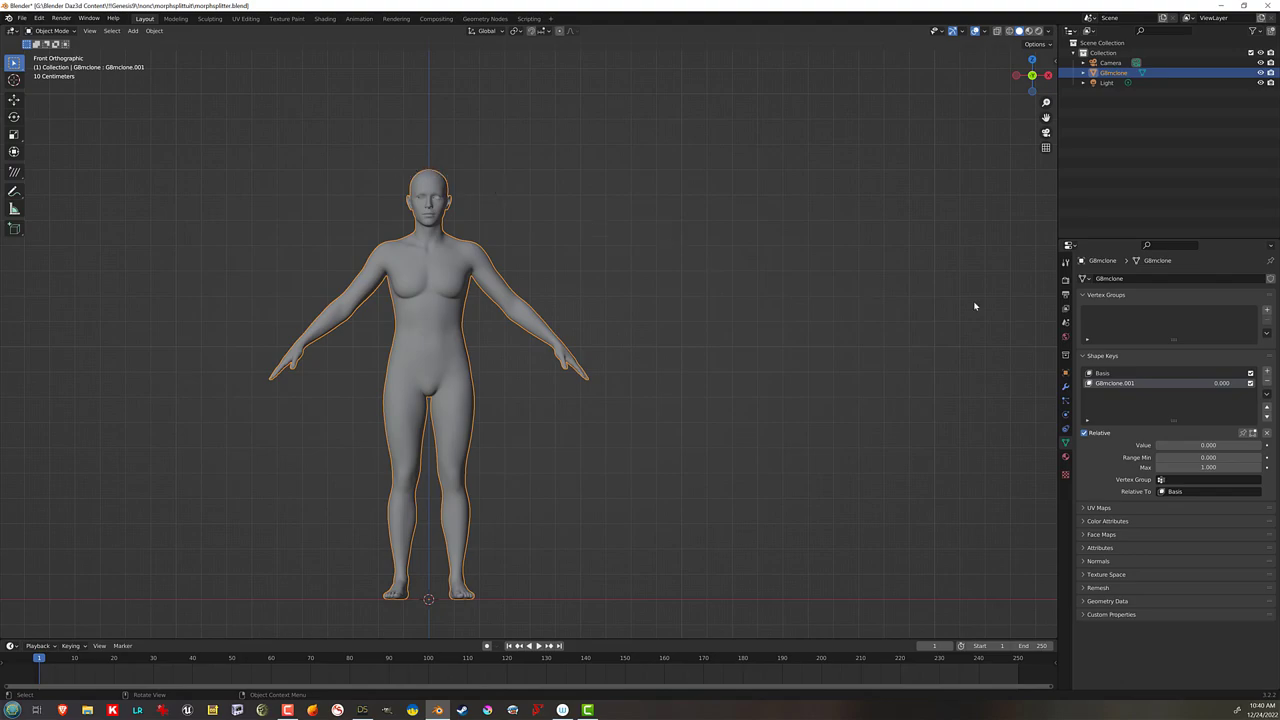
key("Tab")
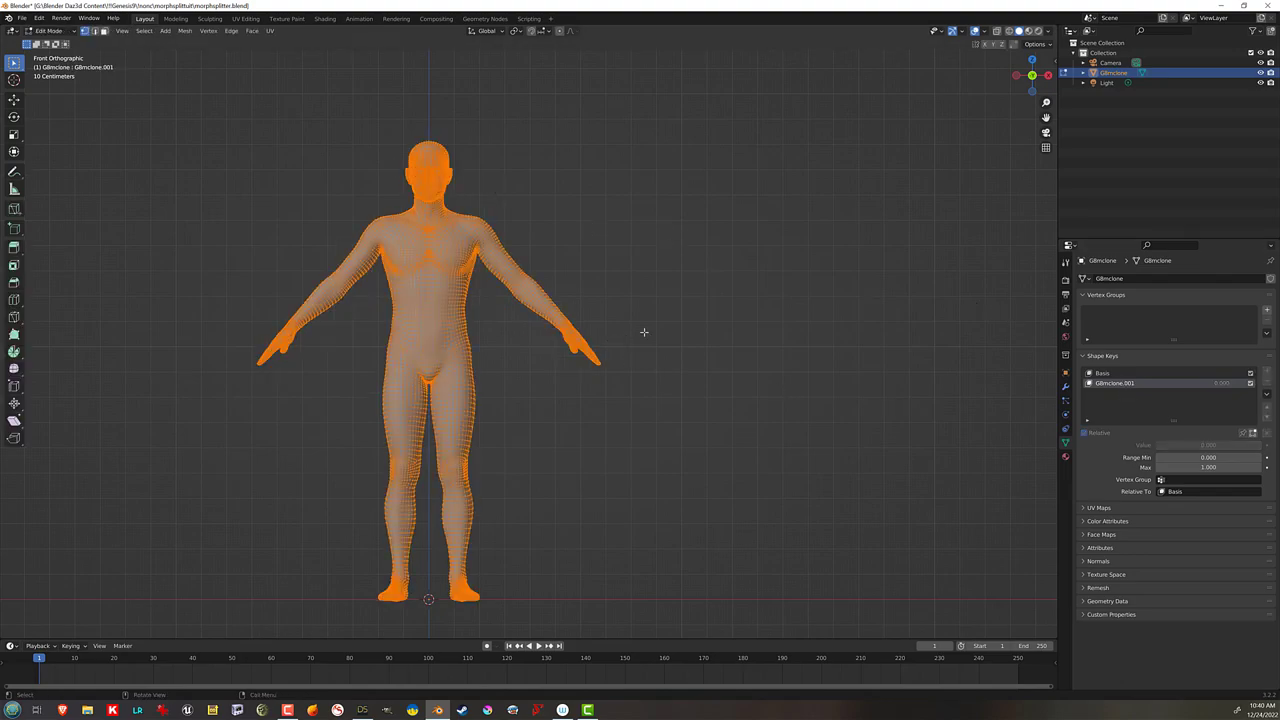
Step: Set the pivot point to 3D Cursor and scale the whole mesh down slightly
left_click(515, 33)
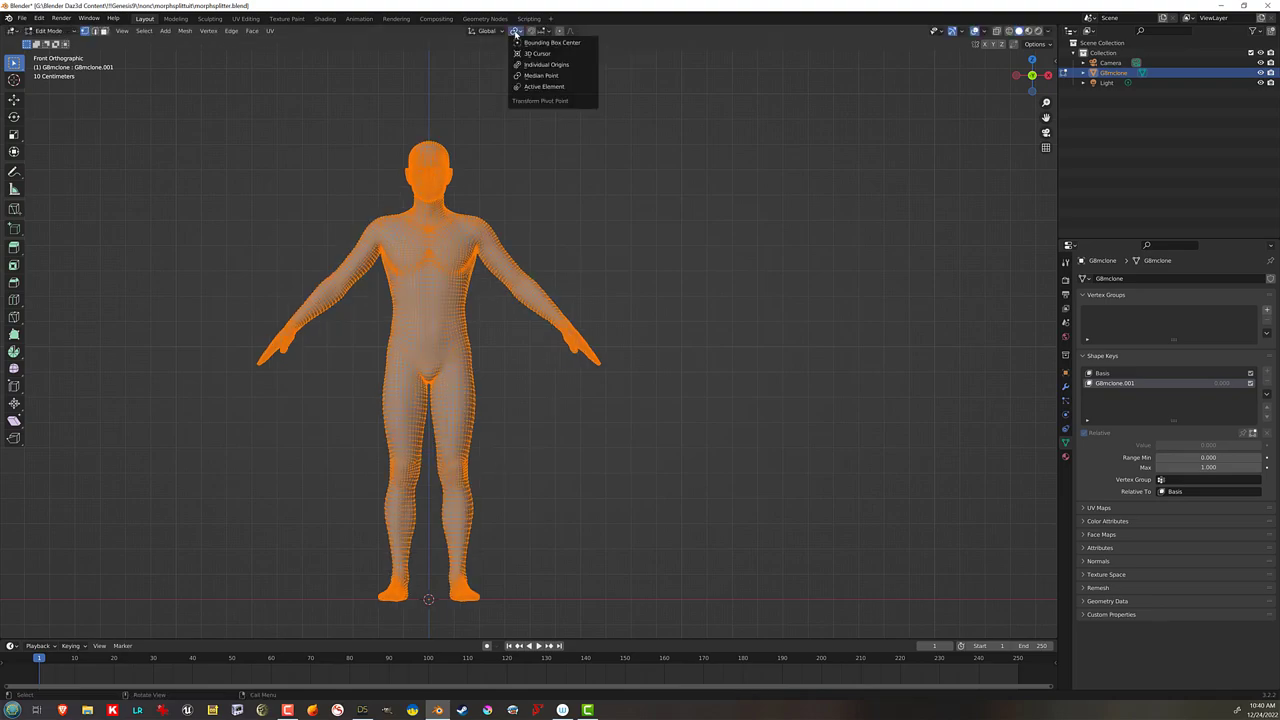
left_click(557, 54)
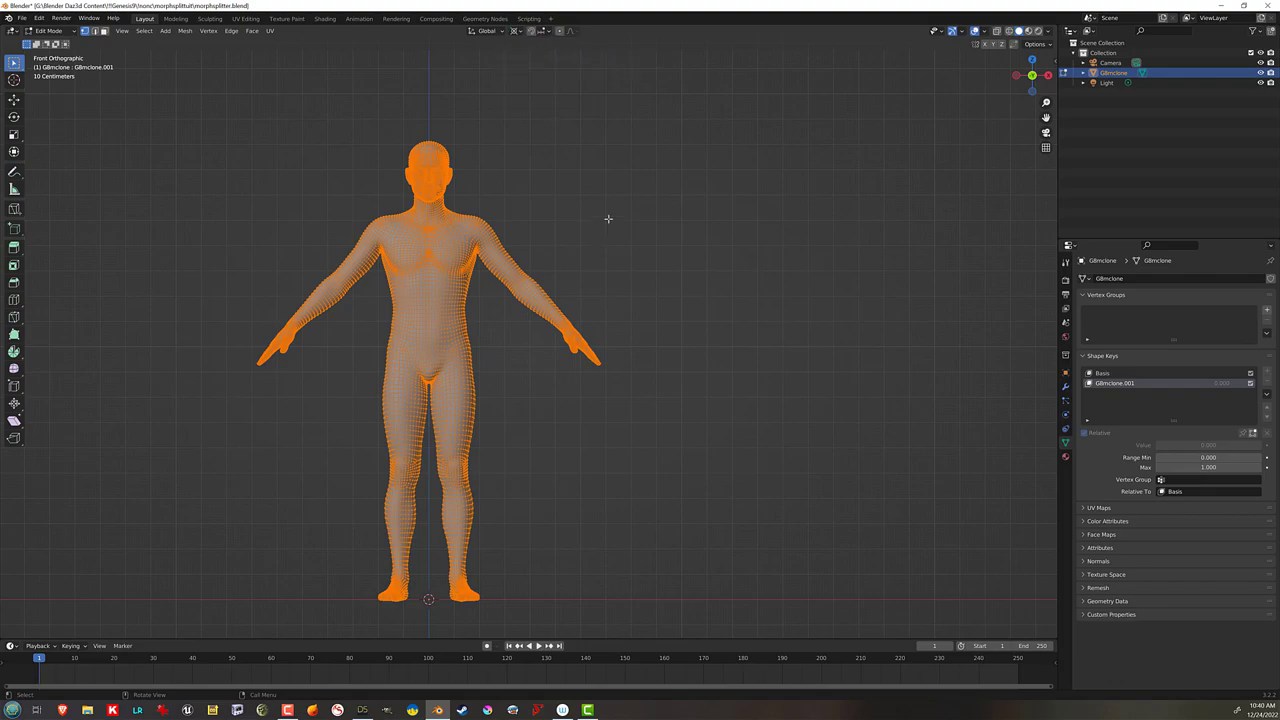
key("s")
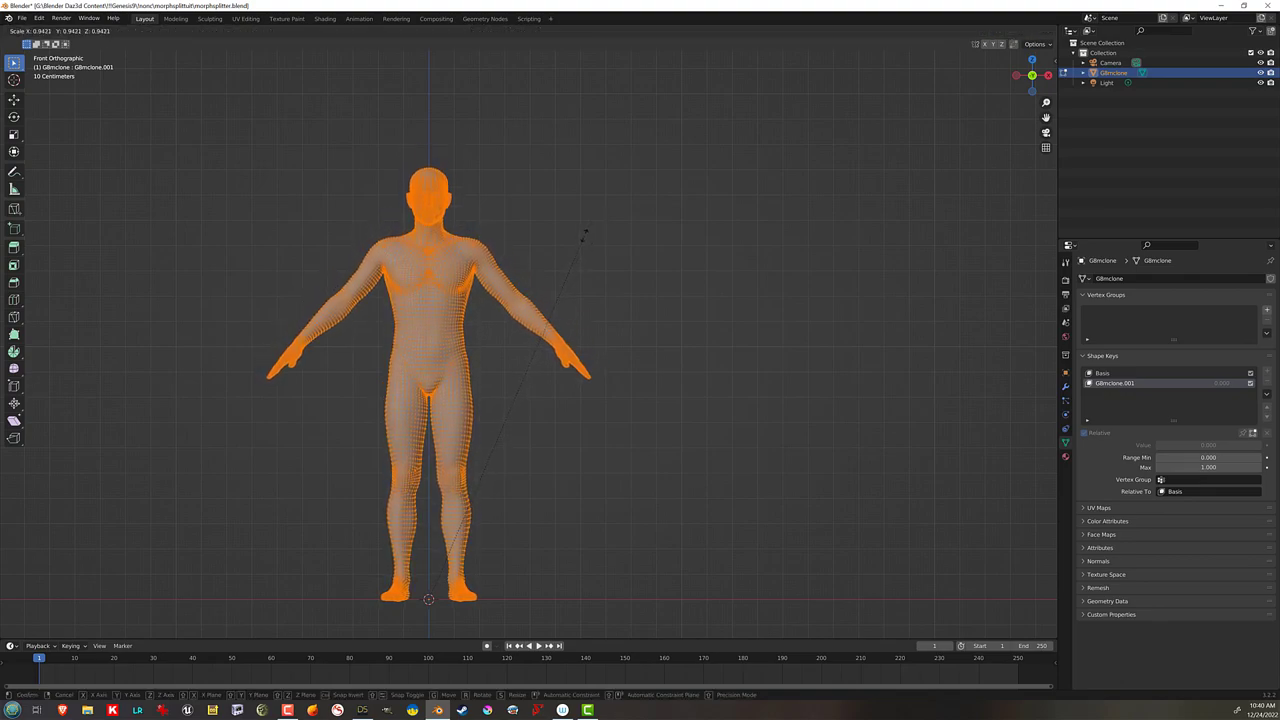
left_click(563, 241)
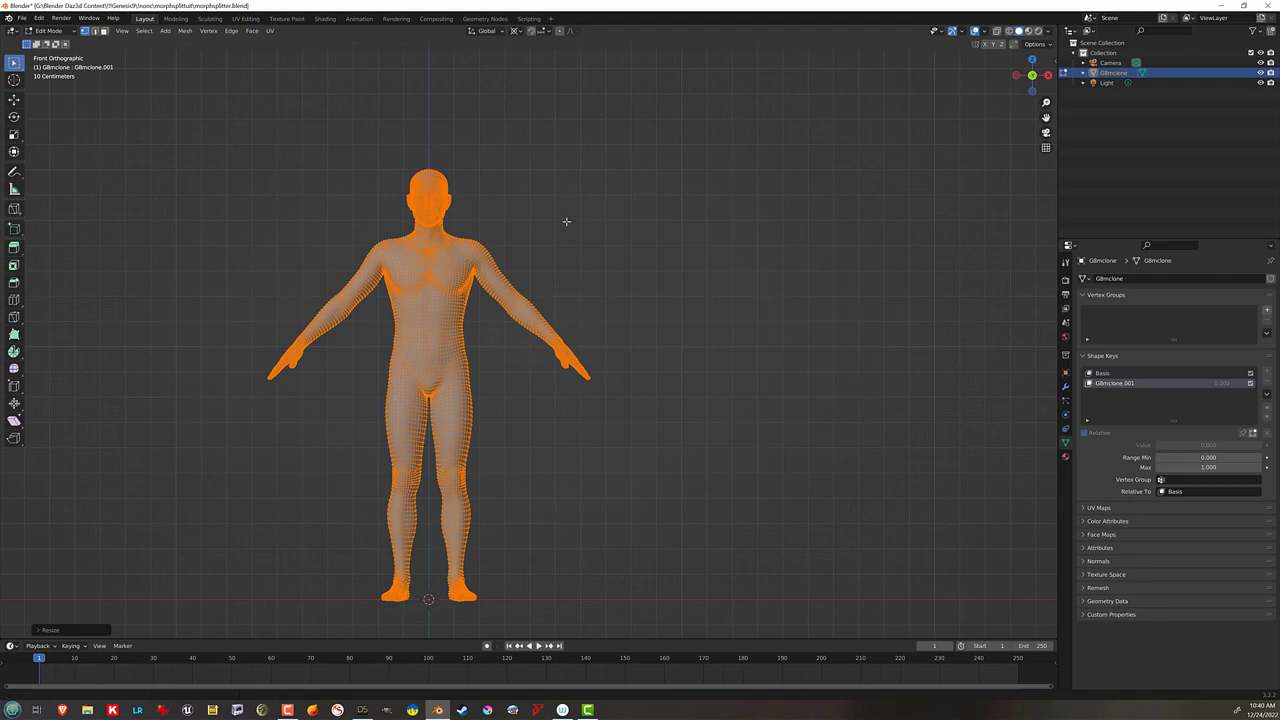
key("alt+z")
scroll(494, 286, "up", 5)
middle_click_drag(494, 286, 711, 286, "shift")
scroll(688, 286, "up", 2)
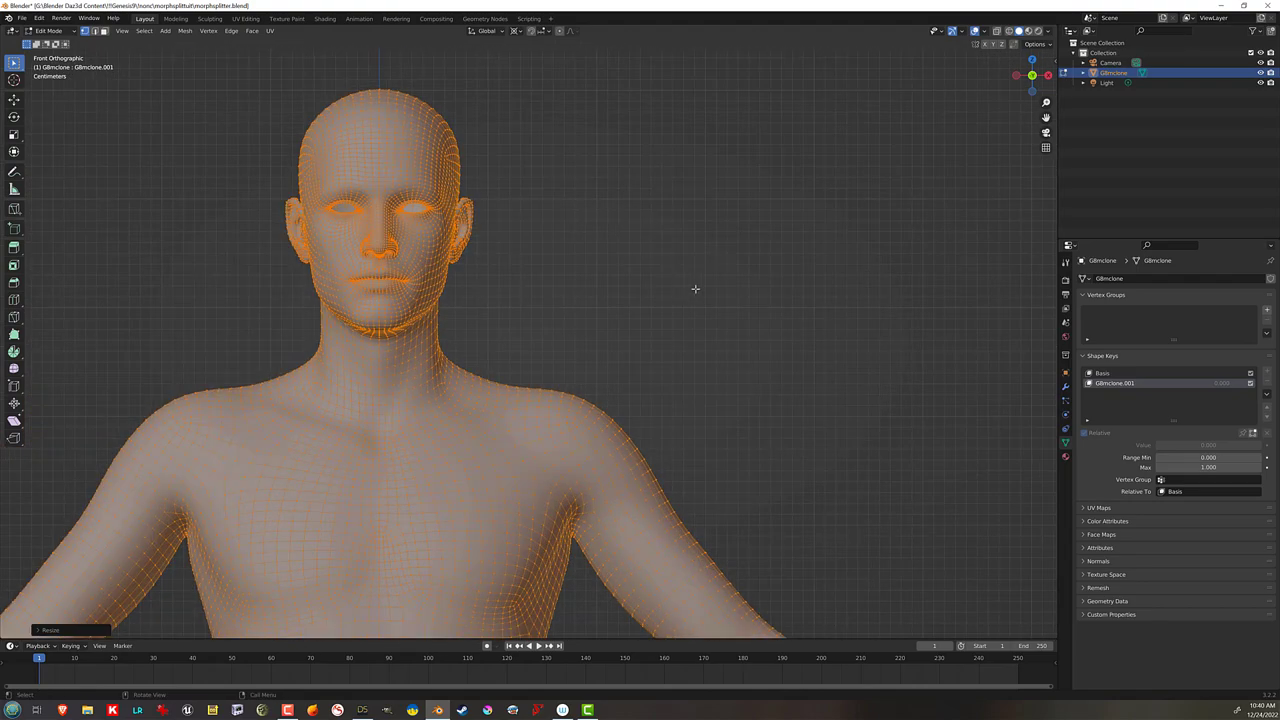
scroll(606, 286, "down", 4)
Step: Toggle in and out of Edit Mode to compare the shrunken shape with the original
key("Tab")
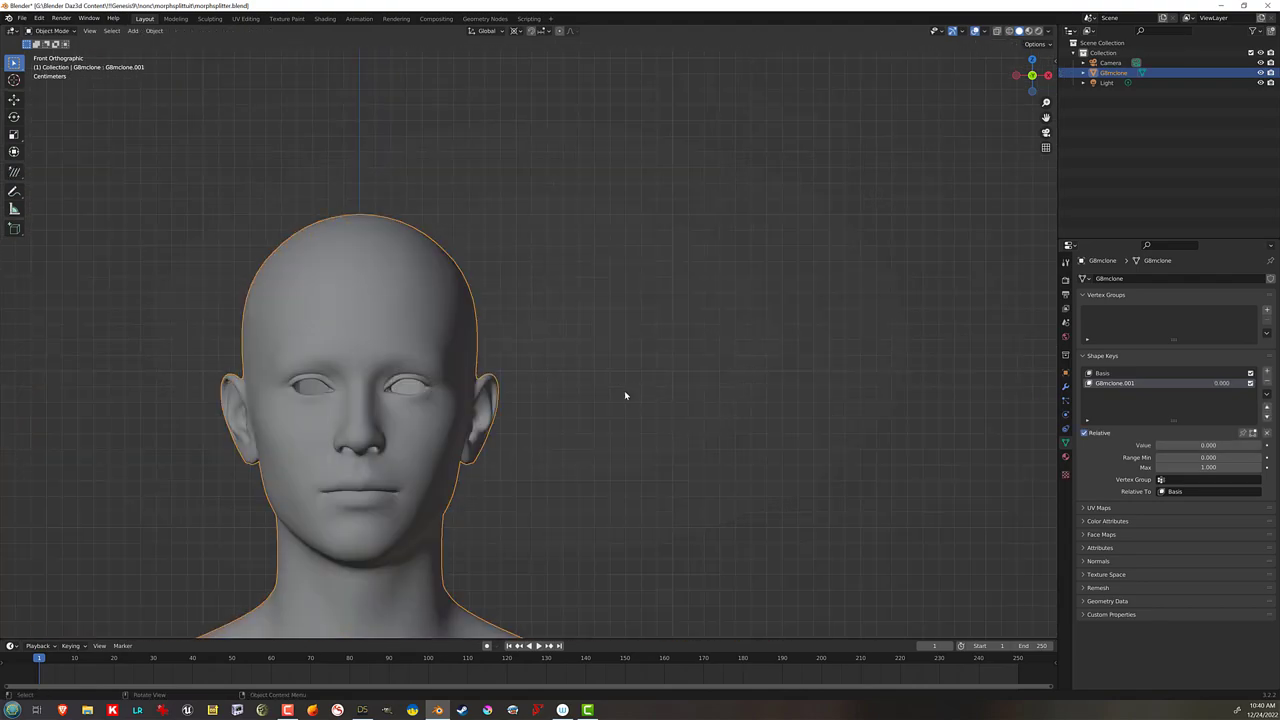
key("Tab")
key("s")
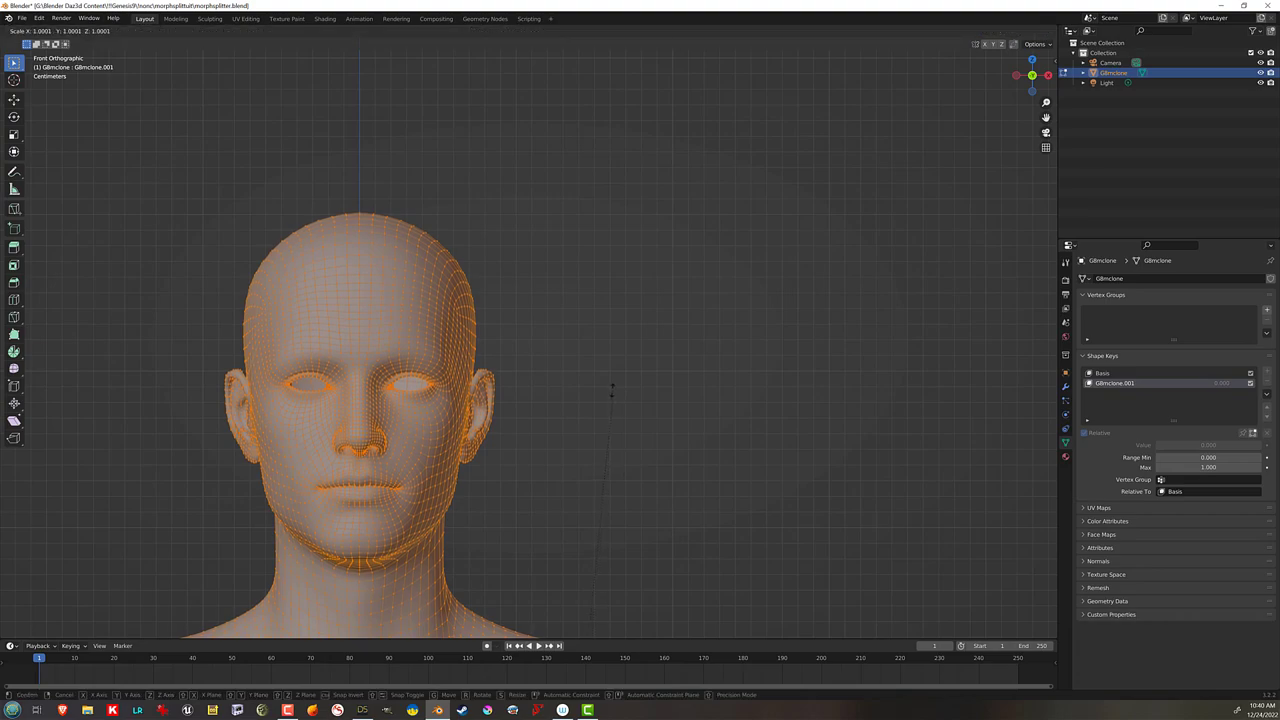
key("Escape")
key("Tab")
key("Tab")
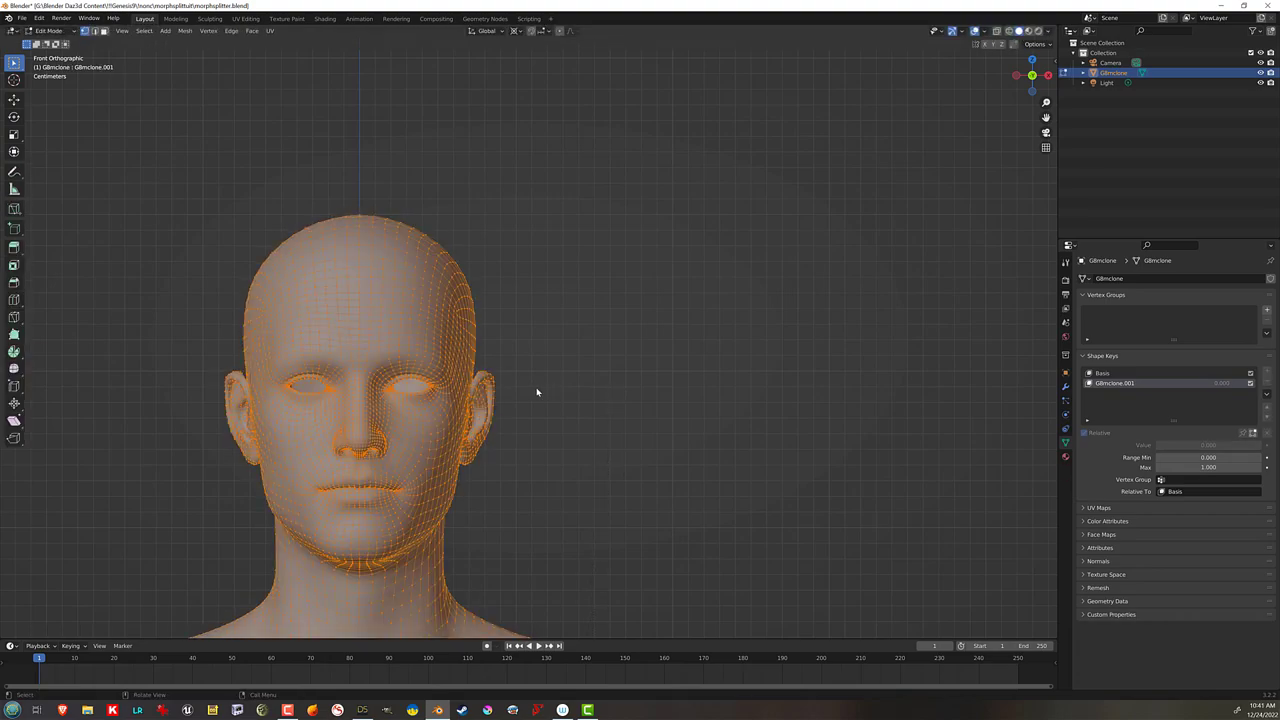
Step: Begin scaling the whole mesh along the X axis
key("Tab")
scroll(545, 385, "down", 8)
scroll(664, 469, "down", 1)
scroll(646, 371, "up", 1)
key("Tab")
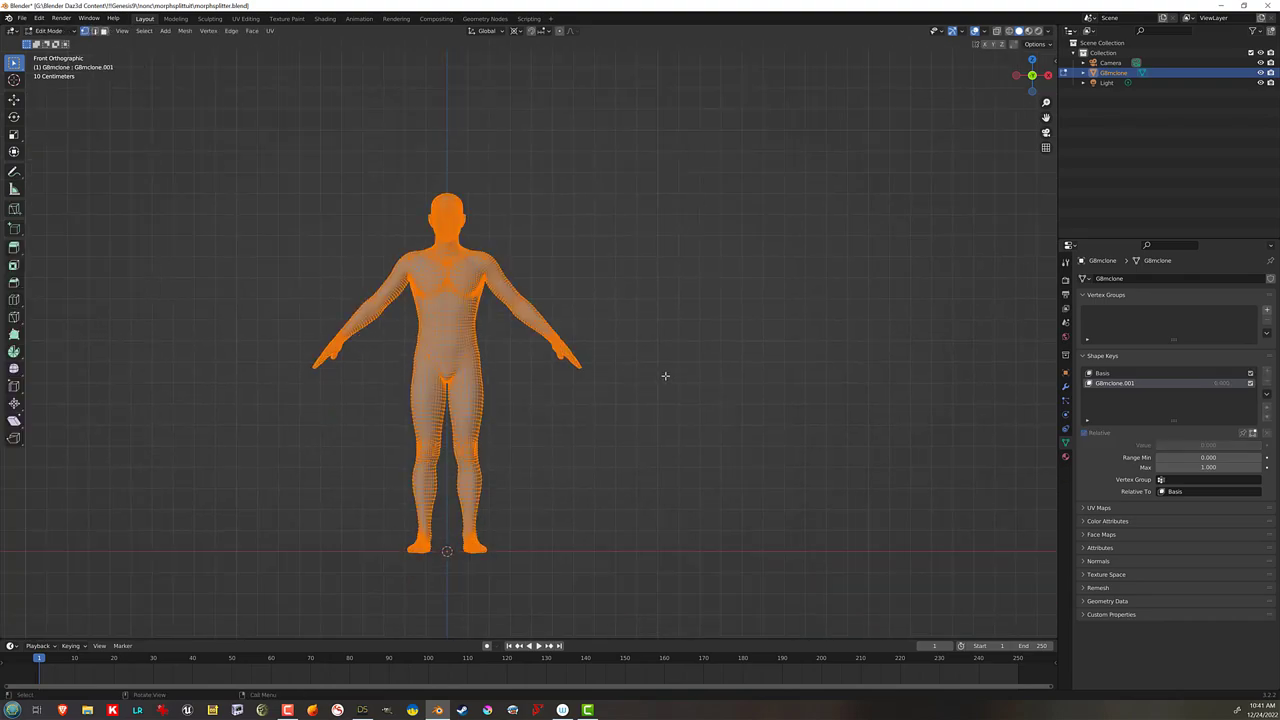
key("Tab")
key("Tab")
key("s")
key("x")
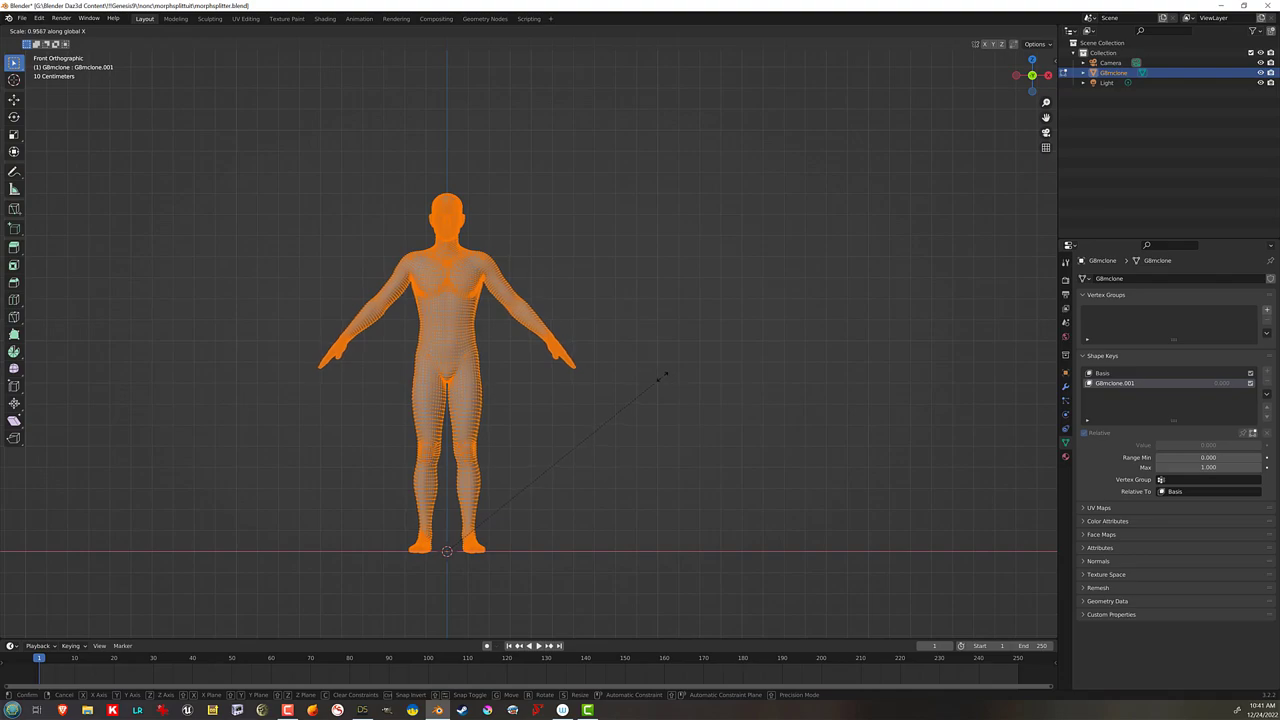
Step: Cancel the X scale, return to Object Mode, and save morphsplitter.blend
key("Escape")
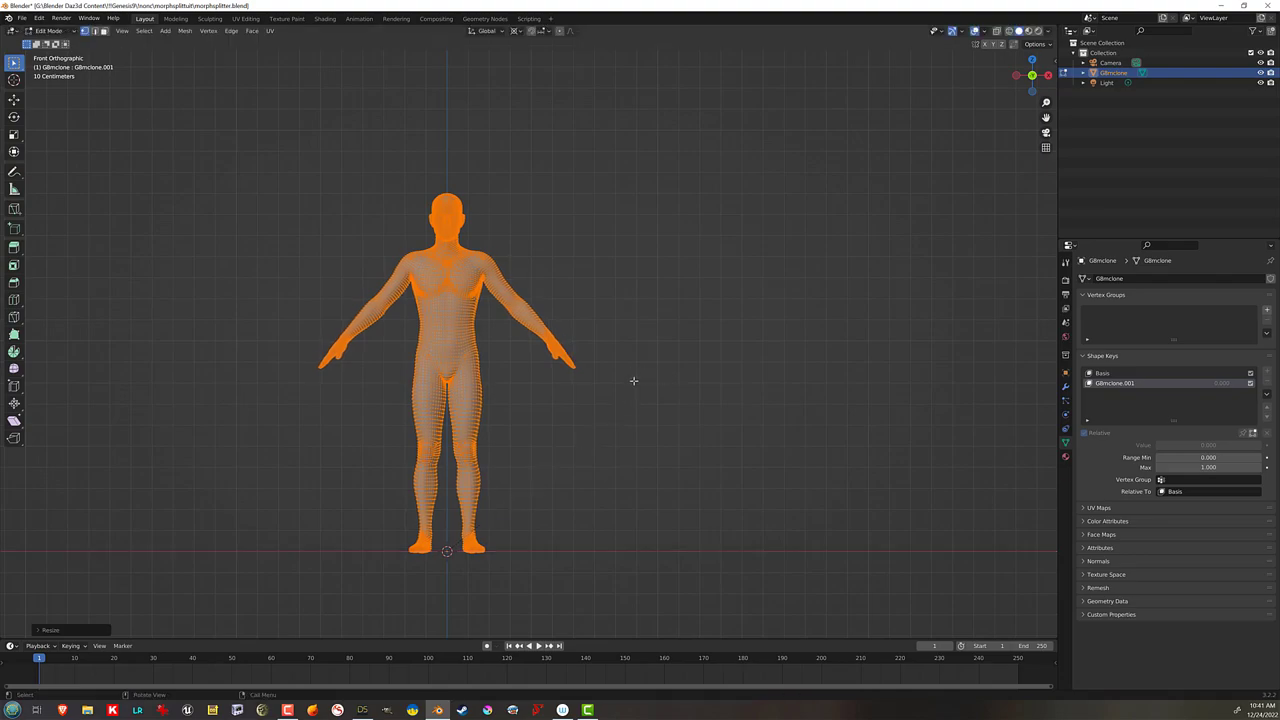
key("Tab")
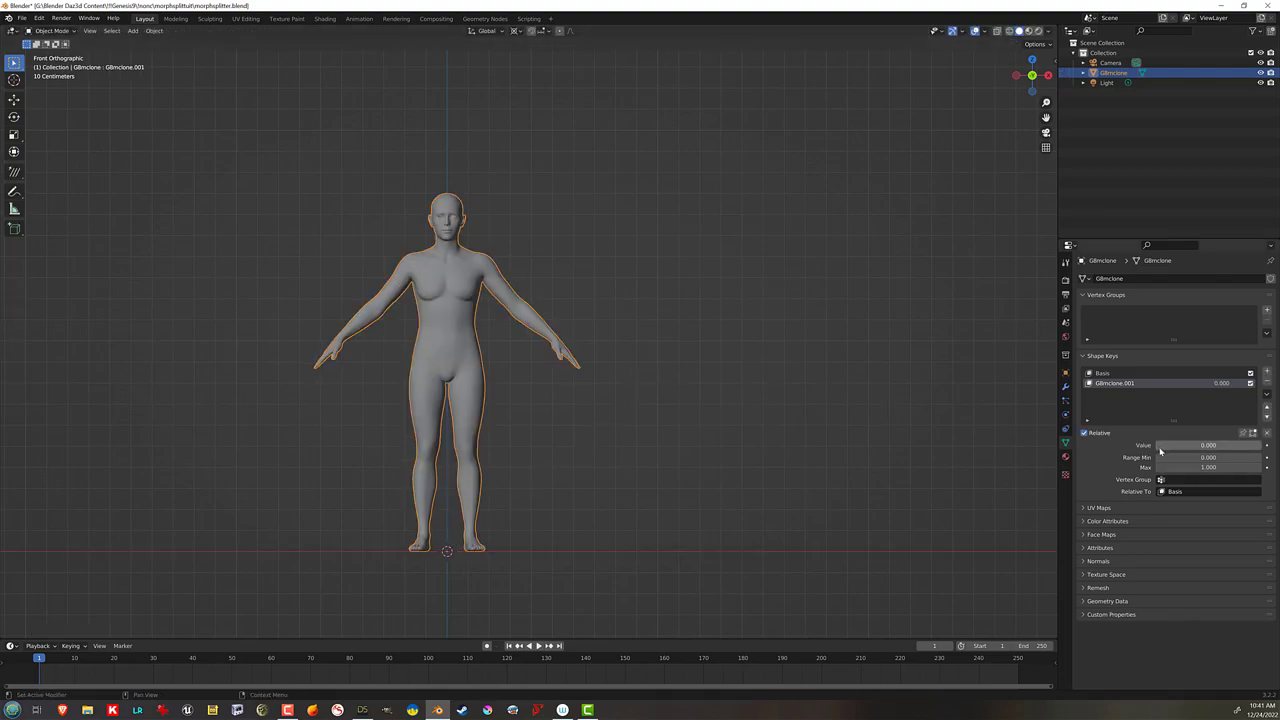
left_click_drag(1165, 445, 1262, 445)
key("ctrl+z")
key("ctrl+shift+z")
key("ctrl+z")
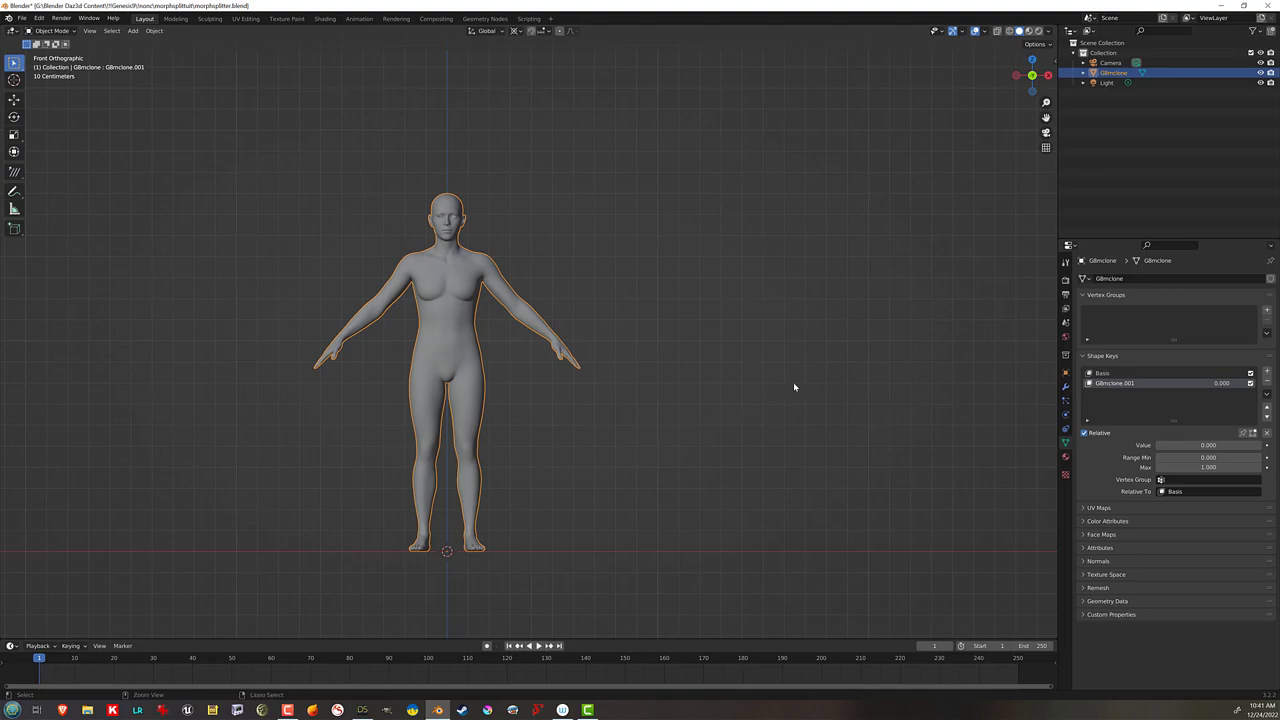
key("ctrl+s")
Step: Select the G8mclone figure and set the G8mclone.001 shape key to 1.000
left_click(547, 246)
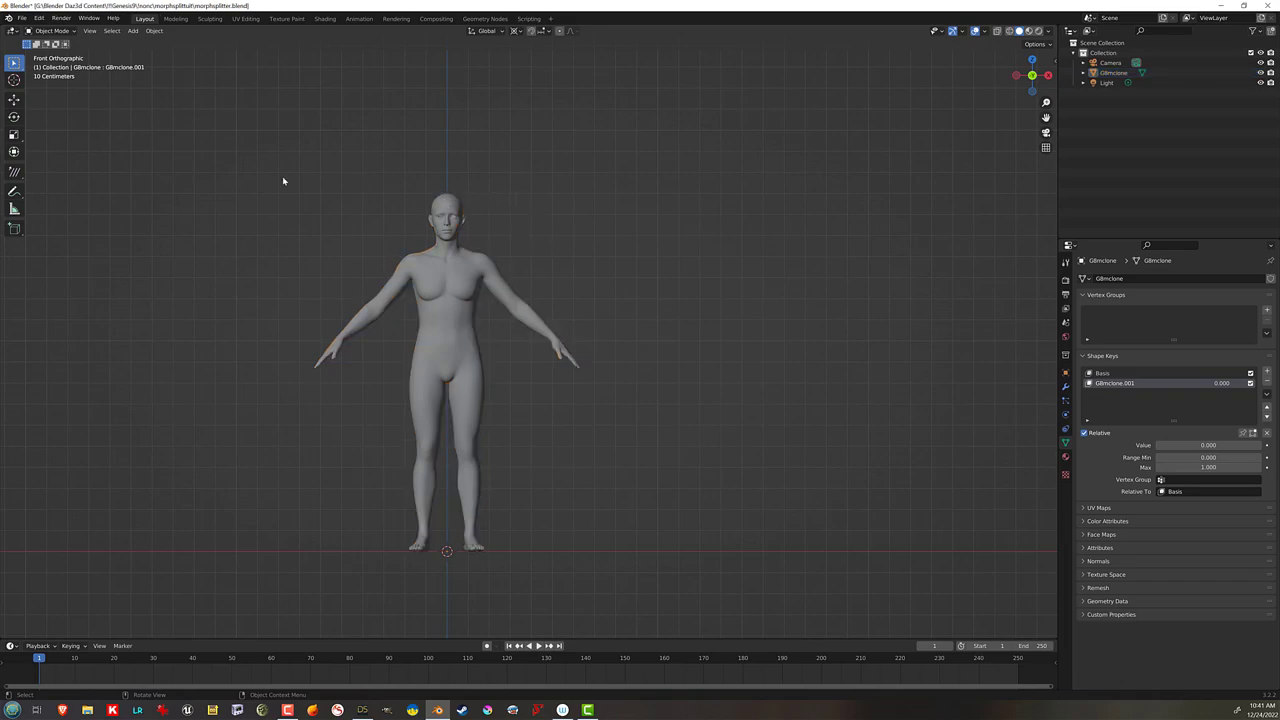
left_click(467, 311)
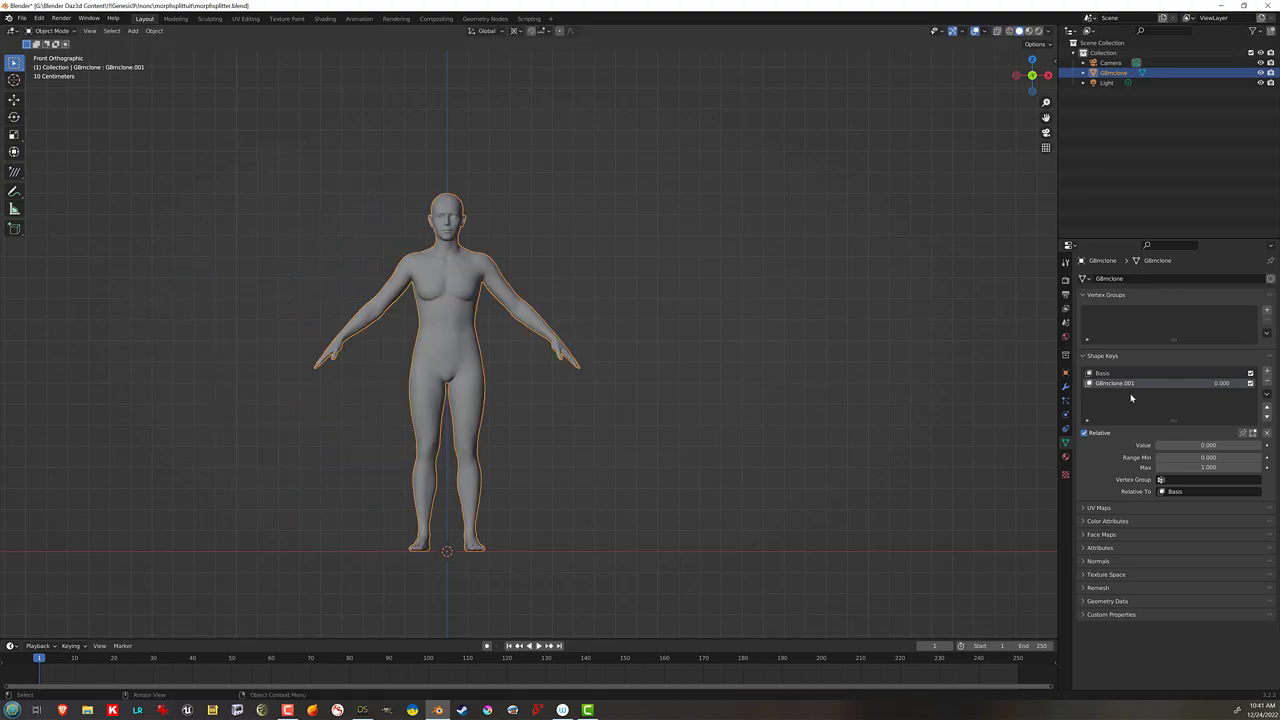
mouse_move(1170, 445)
left_mouse_down()
mouse_move(1250, 445)
mouse_move(1156, 445)
left_mouse_up()
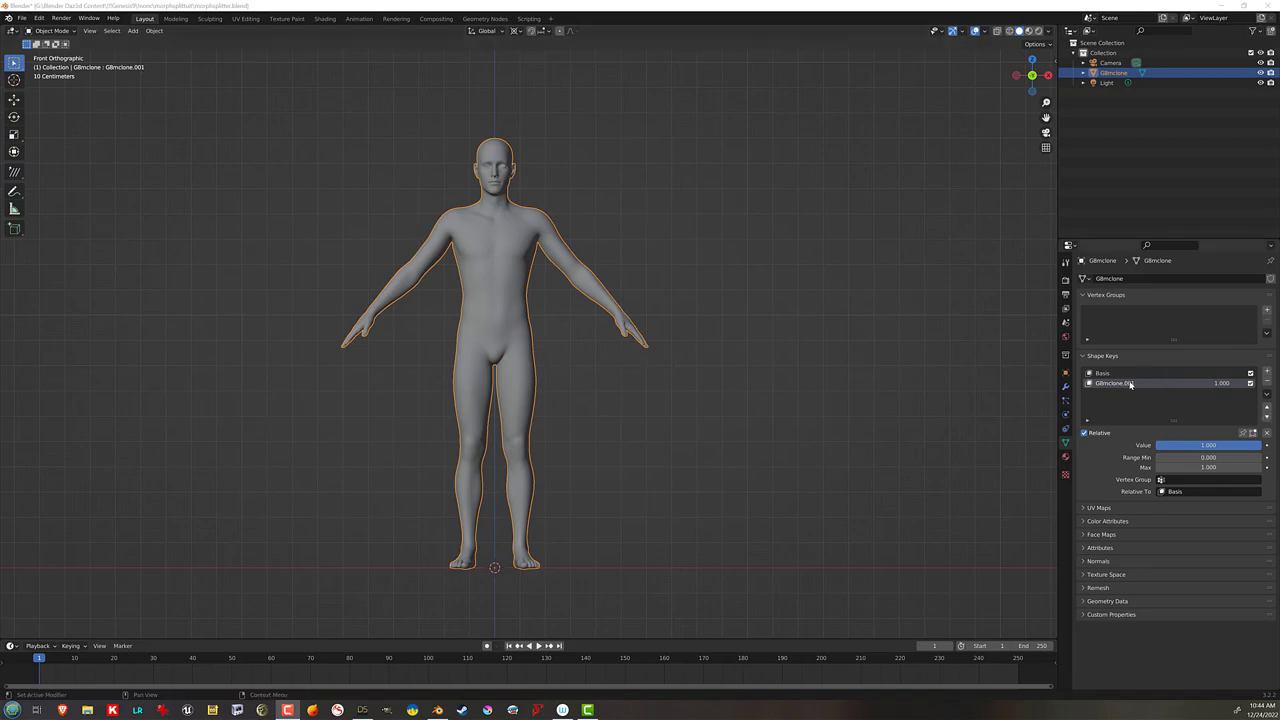
Step: Create a new shape key from the mix and set G8mclone.001 back to 0
left_click(1267, 397)
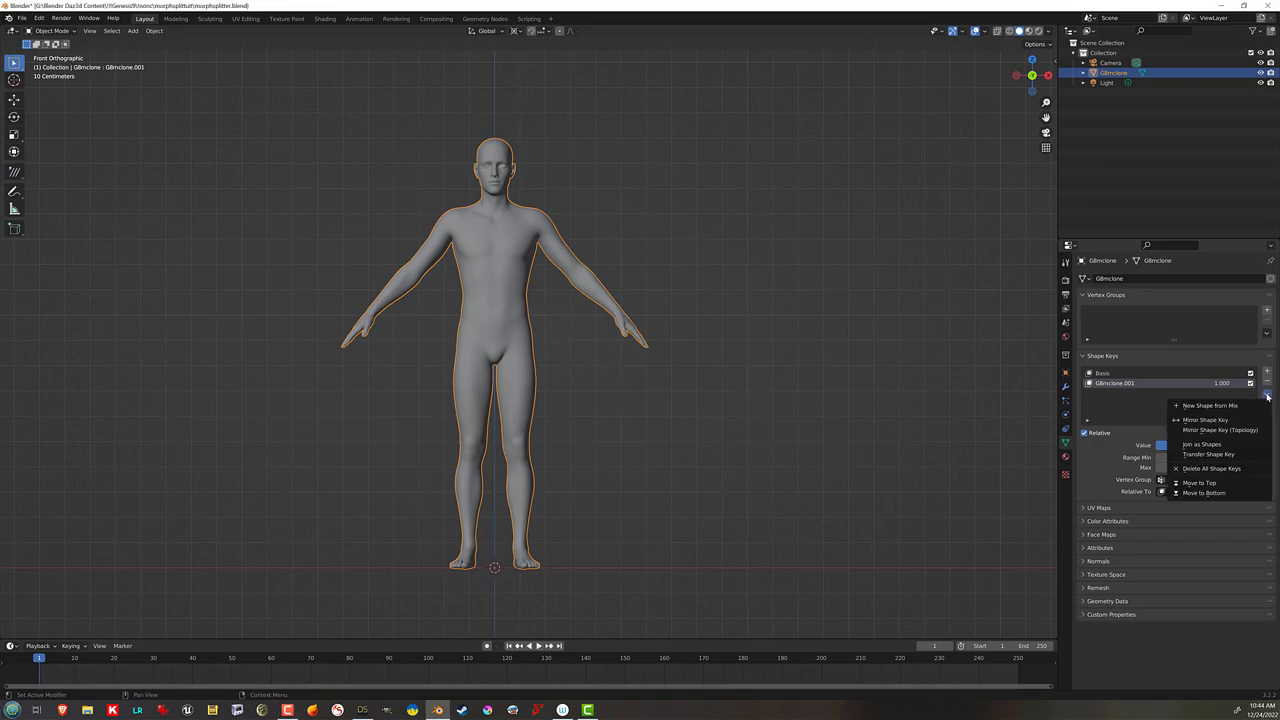
left_click(1246, 407)
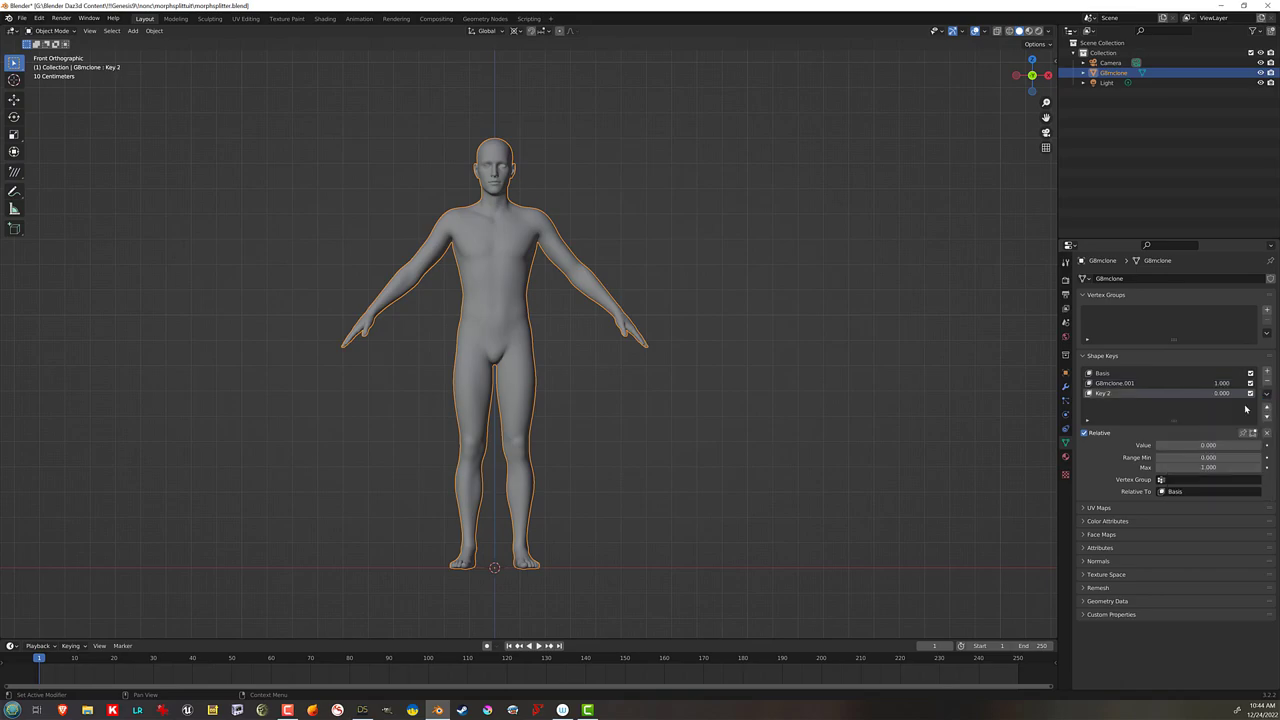
left_click(1135, 383)
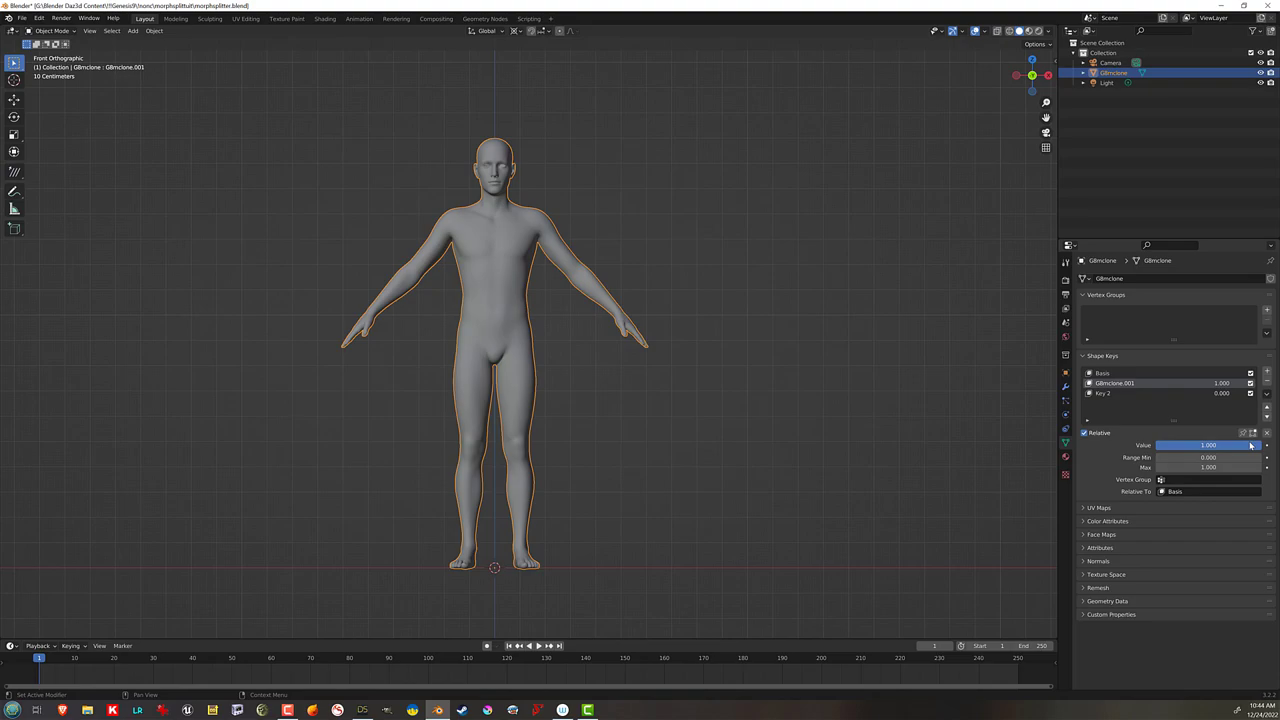
left_click_drag(1250, 445, 1158, 445)
Step: Rename G8mclone.001 to 'g8m head' and Key 2 to 'g8m body'
left_click(1130, 393)
left_click(1150, 384)
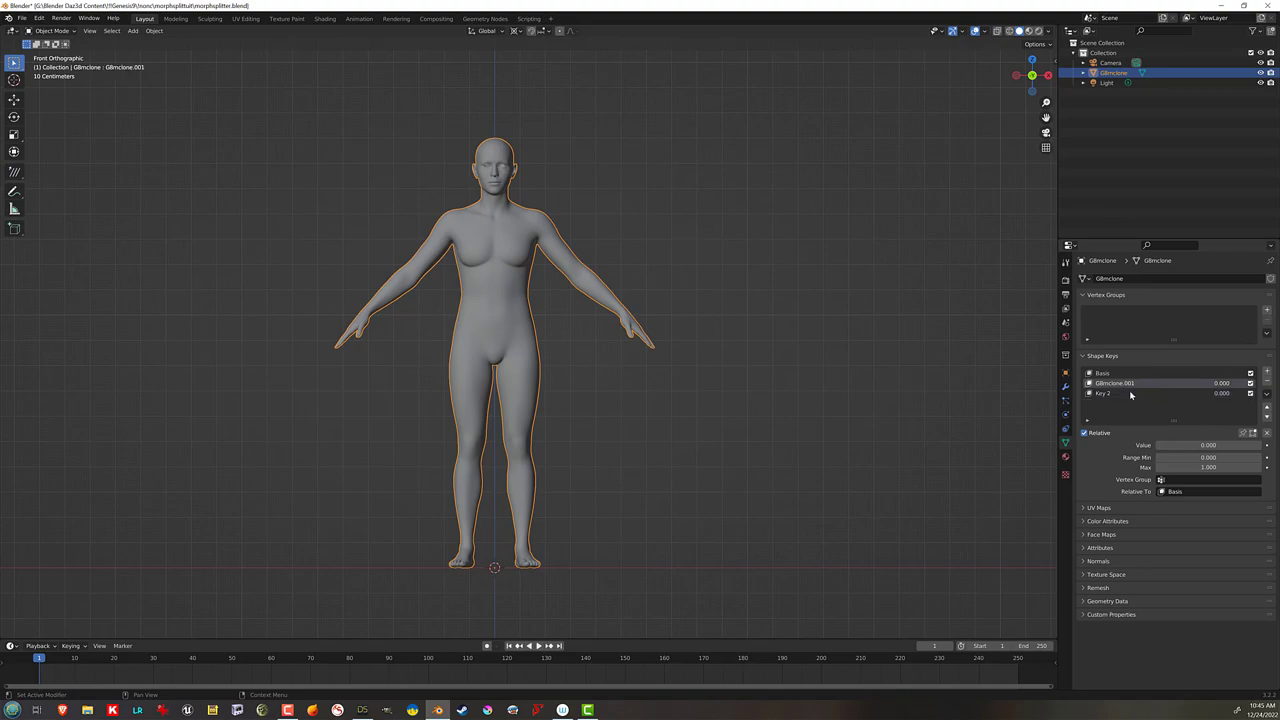
double_click(1130, 384)
type("g8m head")
key("Return")
double_click(1133, 392)
type("g")
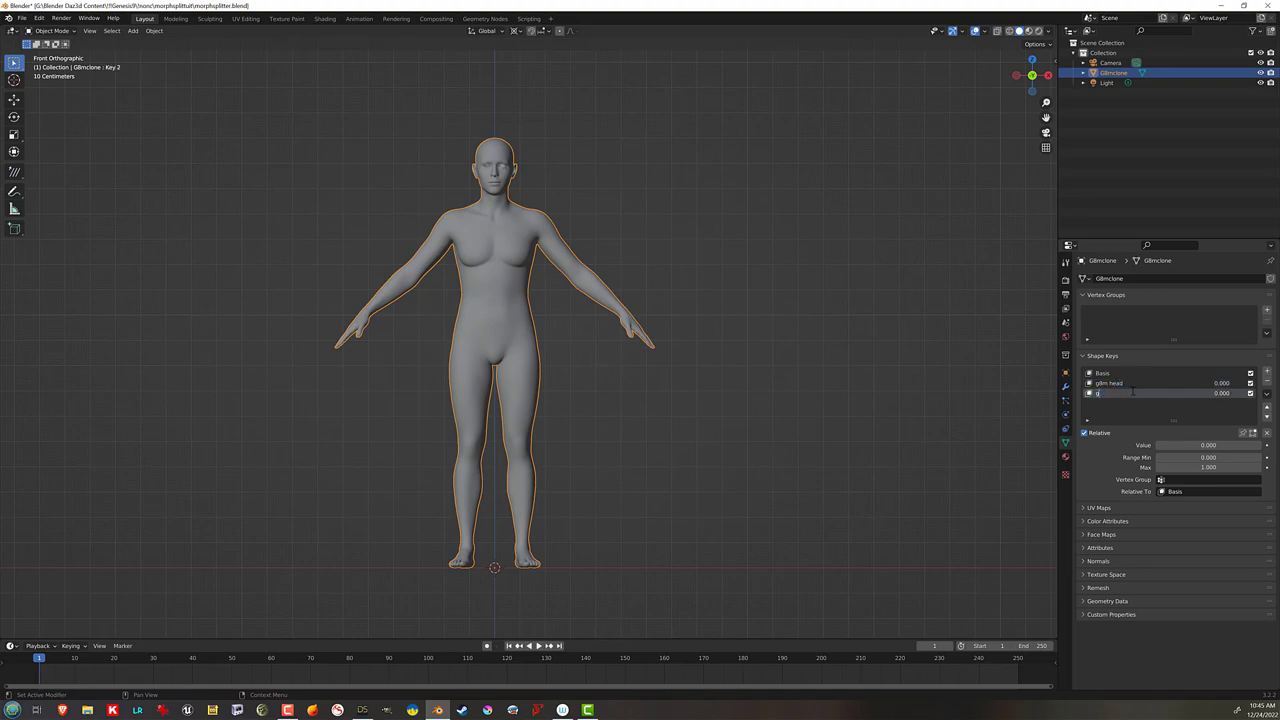
key("BackSpace")
key("BackSpace")
type("8m body")
key("Return")
left_click(1133, 384)
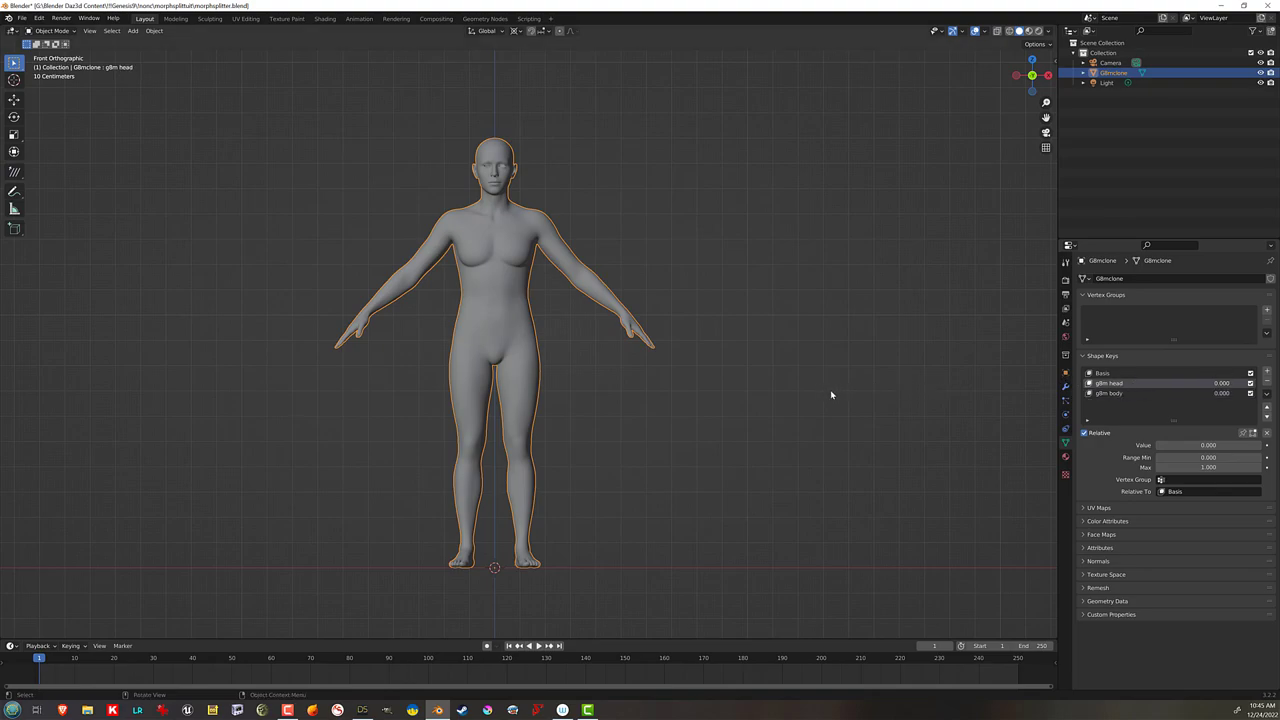
Step: Add two vertex groups named head and body
middle_click_drag(598, 228, 649, 331, "shift")
scroll(640, 390, "up", 5)
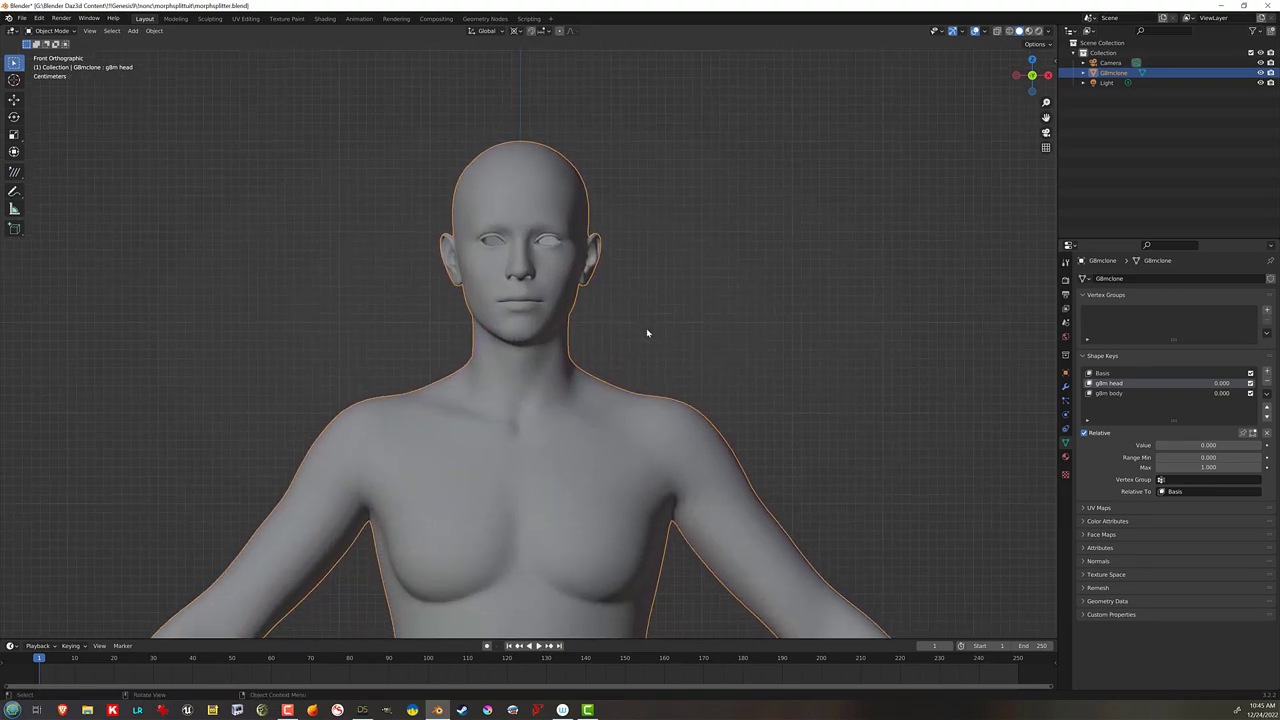
scroll(646, 333, "down", 12)
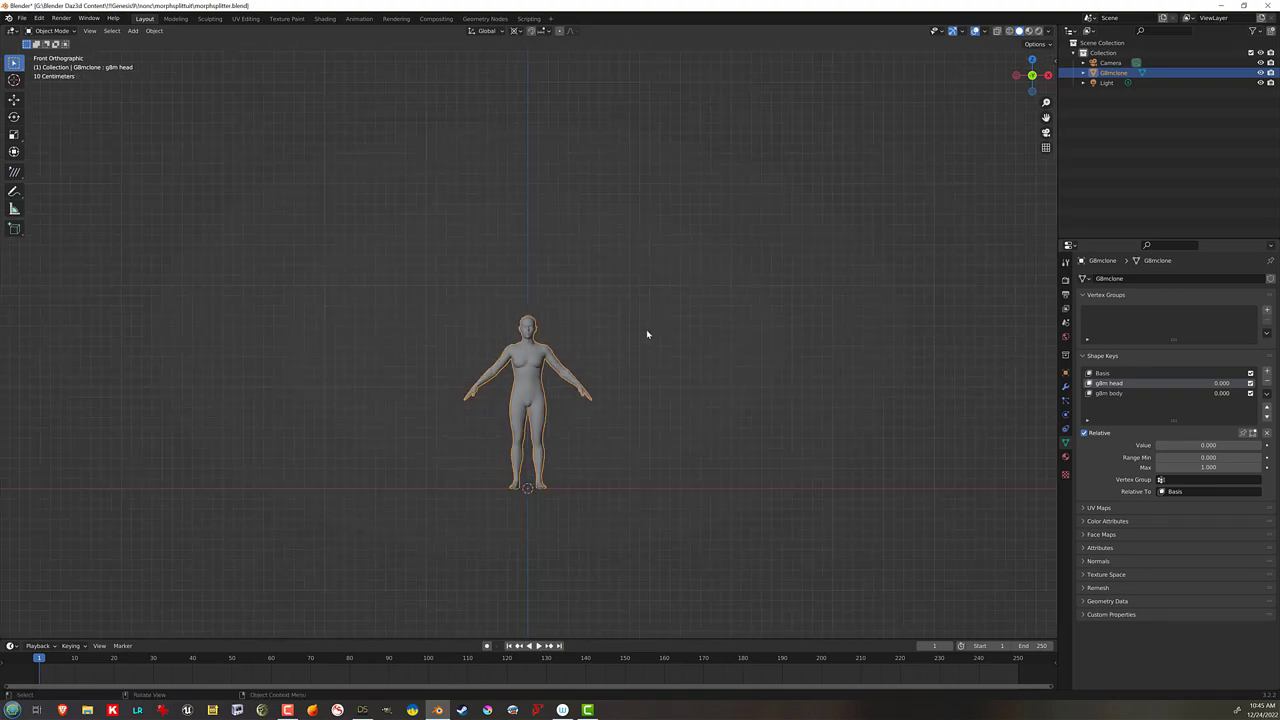
scroll(646, 333, "up", 6)
scroll(647, 334, "up", 2)
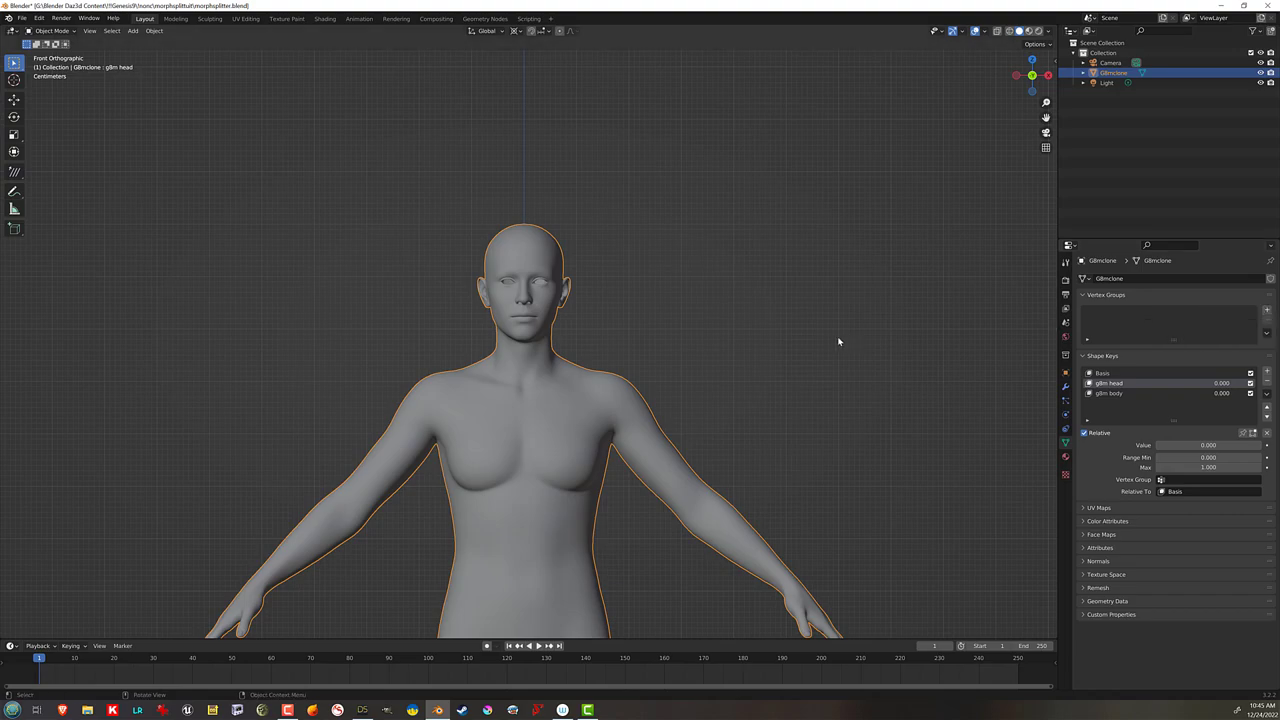
left_click(1267, 311)
double_click(1151, 313)
type("head")
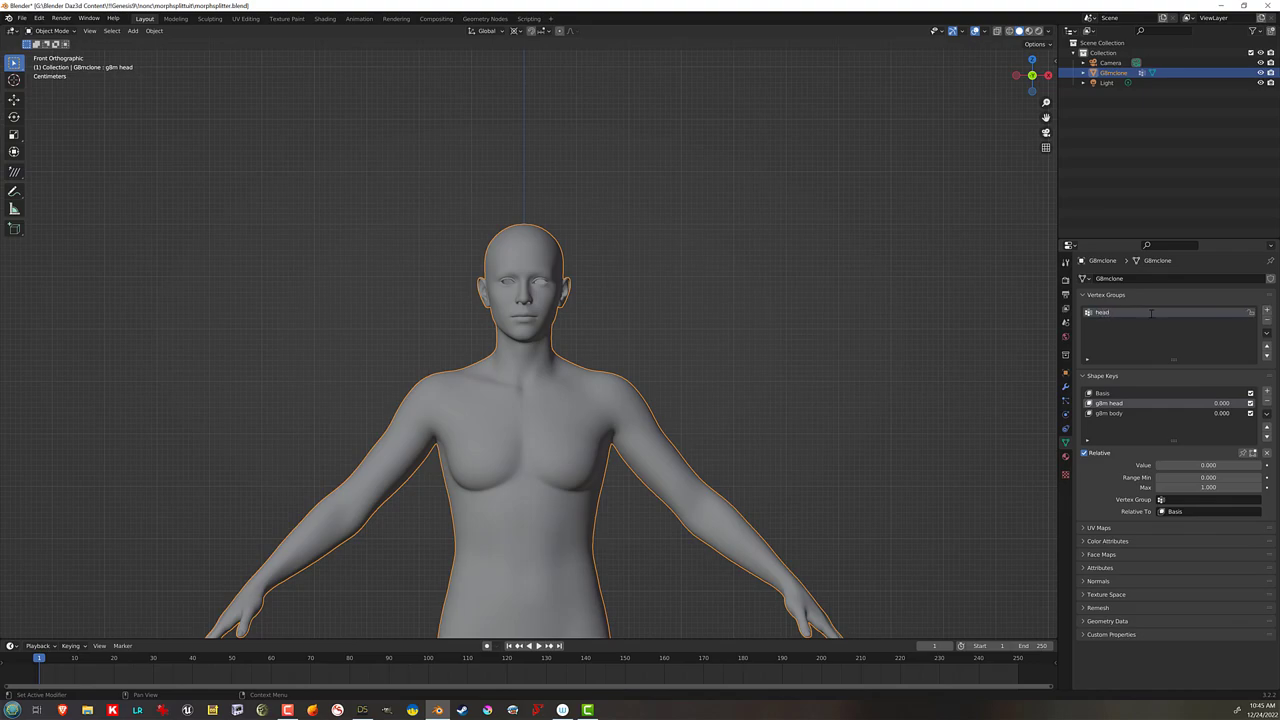
left_click(1267, 311)
double_click(1167, 322)
type("body")
key("Return")
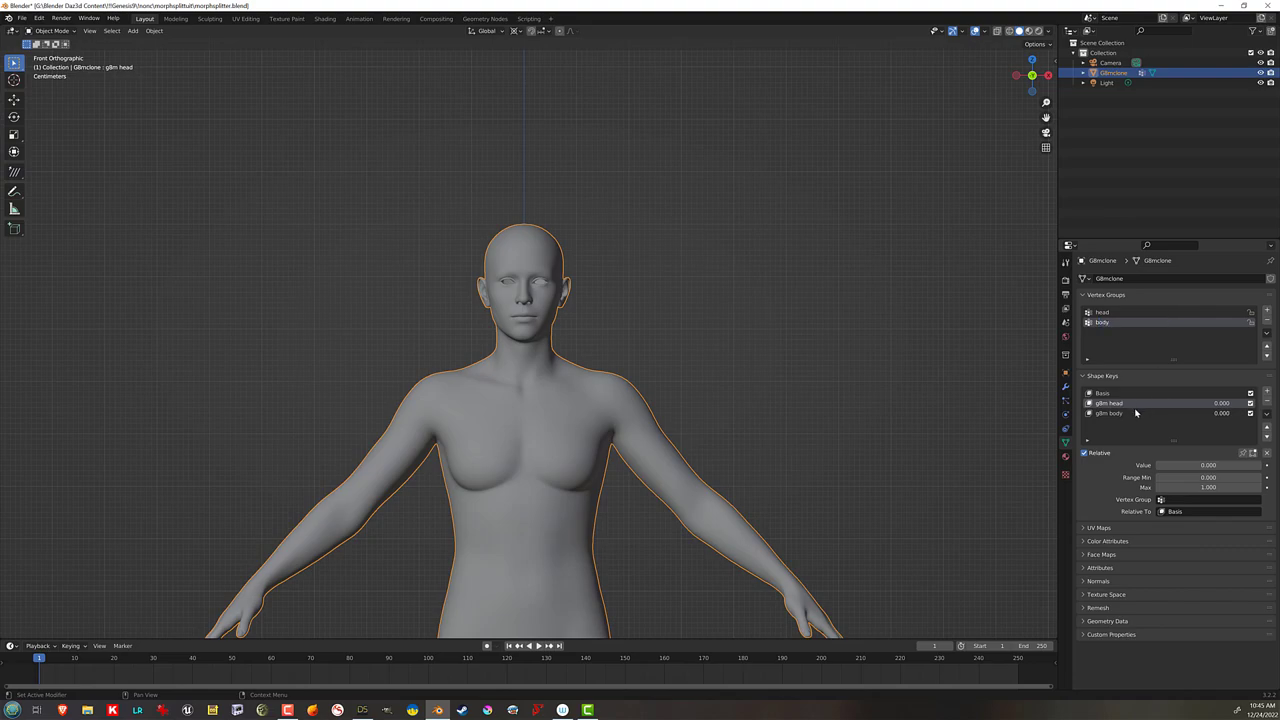
Step: Limit the g8m body shape key to the body group and g8m head to the head group
left_click(1162, 500)
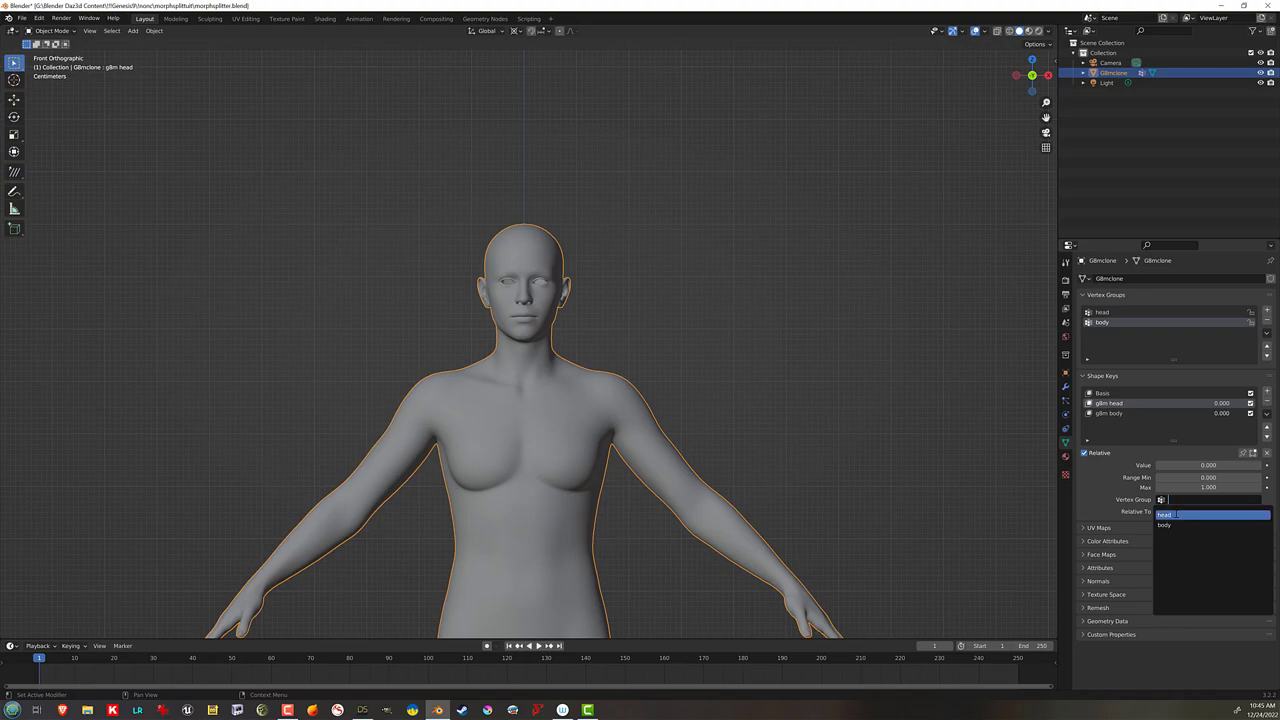
left_click(1179, 524)
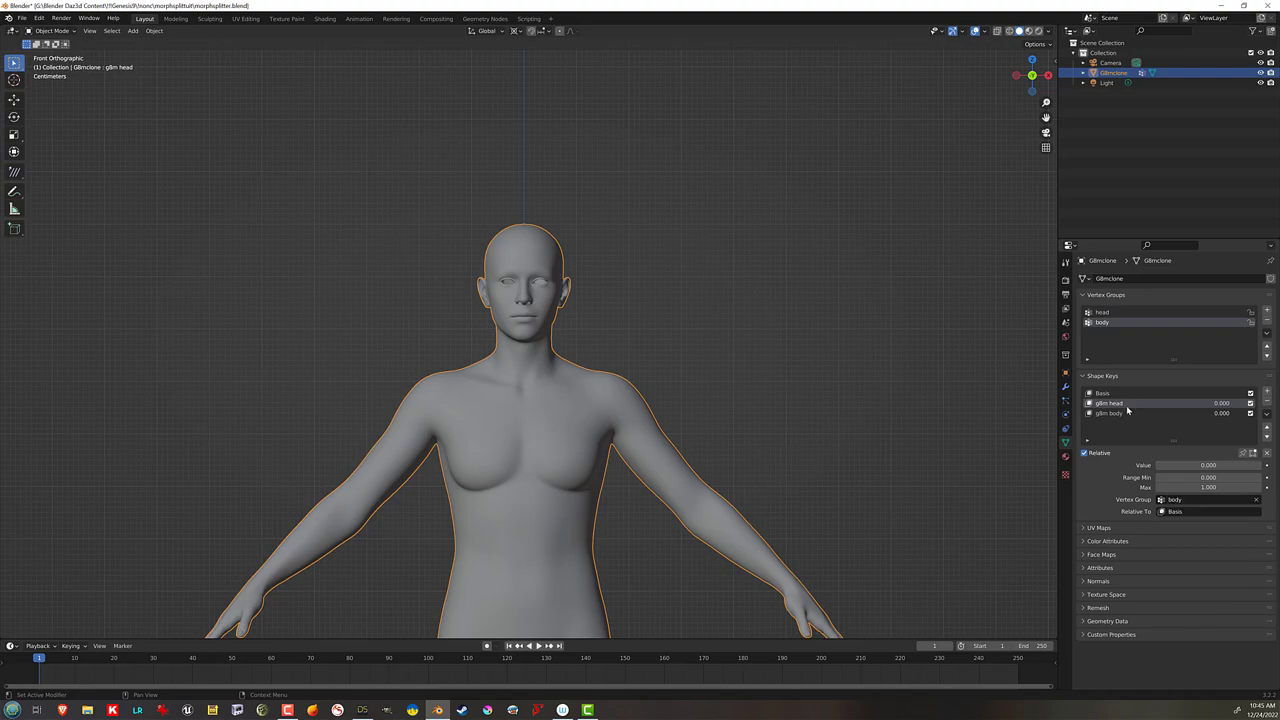
left_click(1126, 413)
left_click(1166, 500)
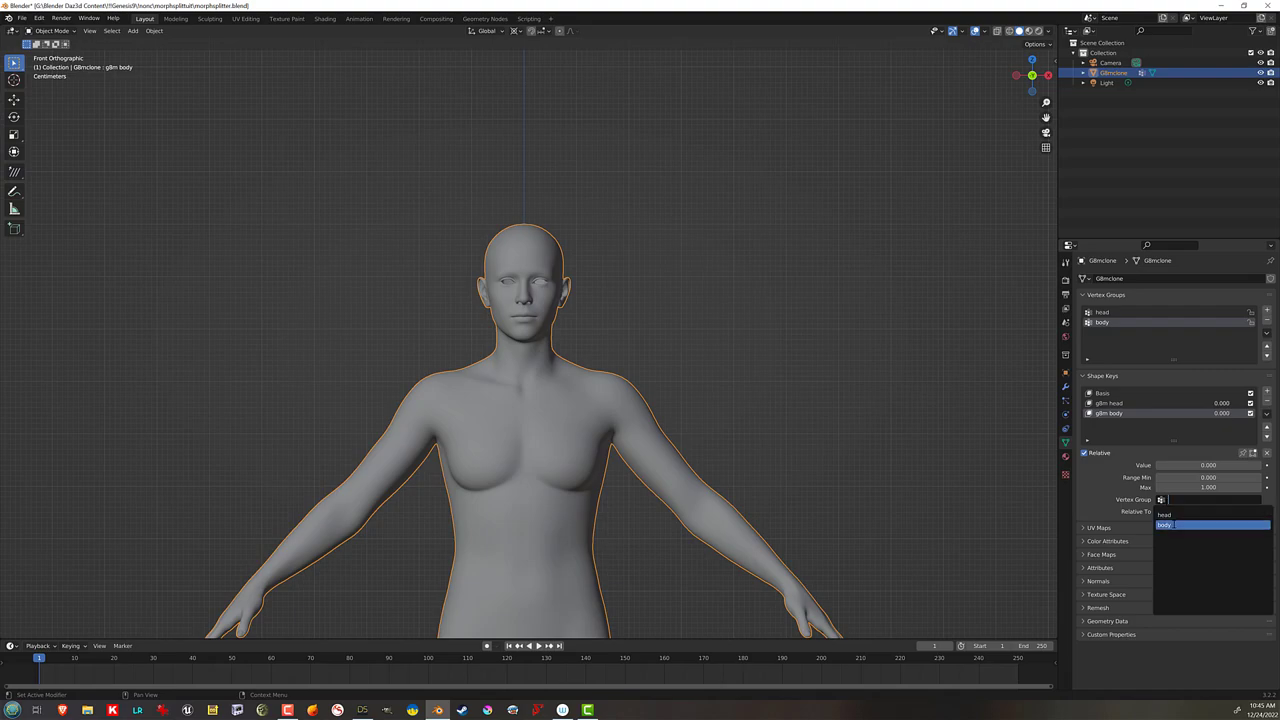
left_click(1175, 524)
left_click(1122, 404)
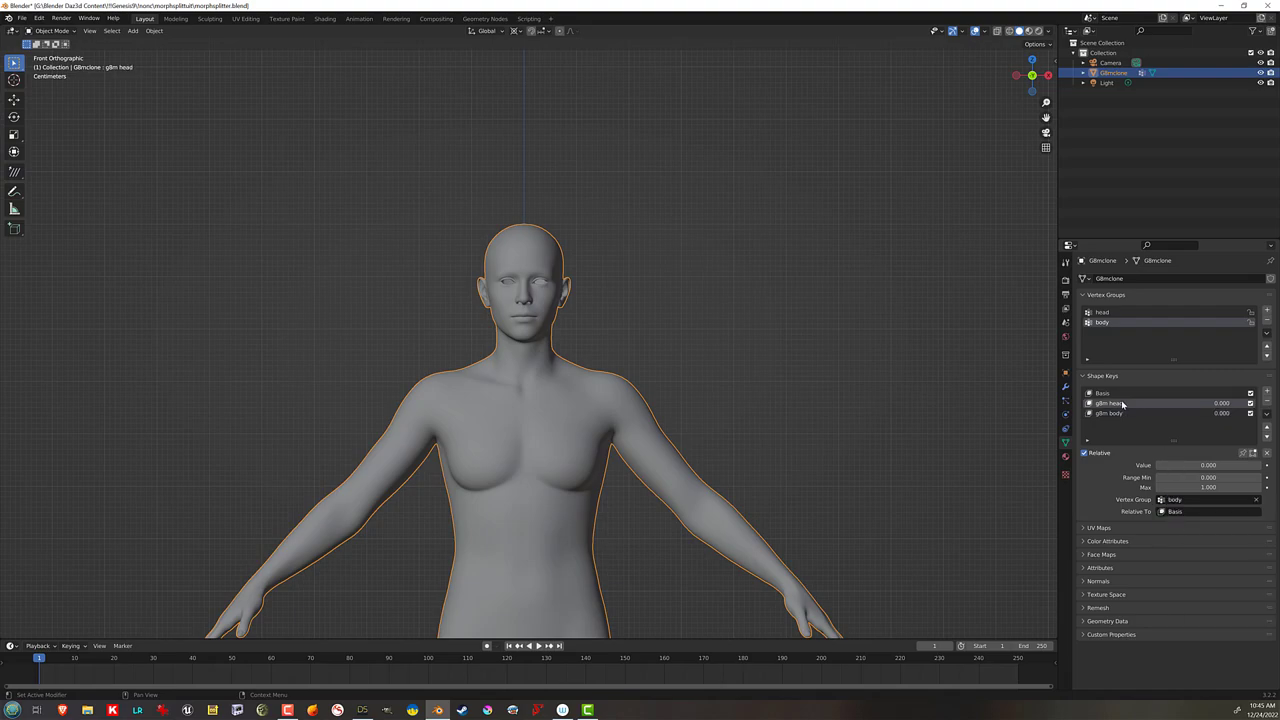
left_click(1156, 500)
left_click(1170, 512)
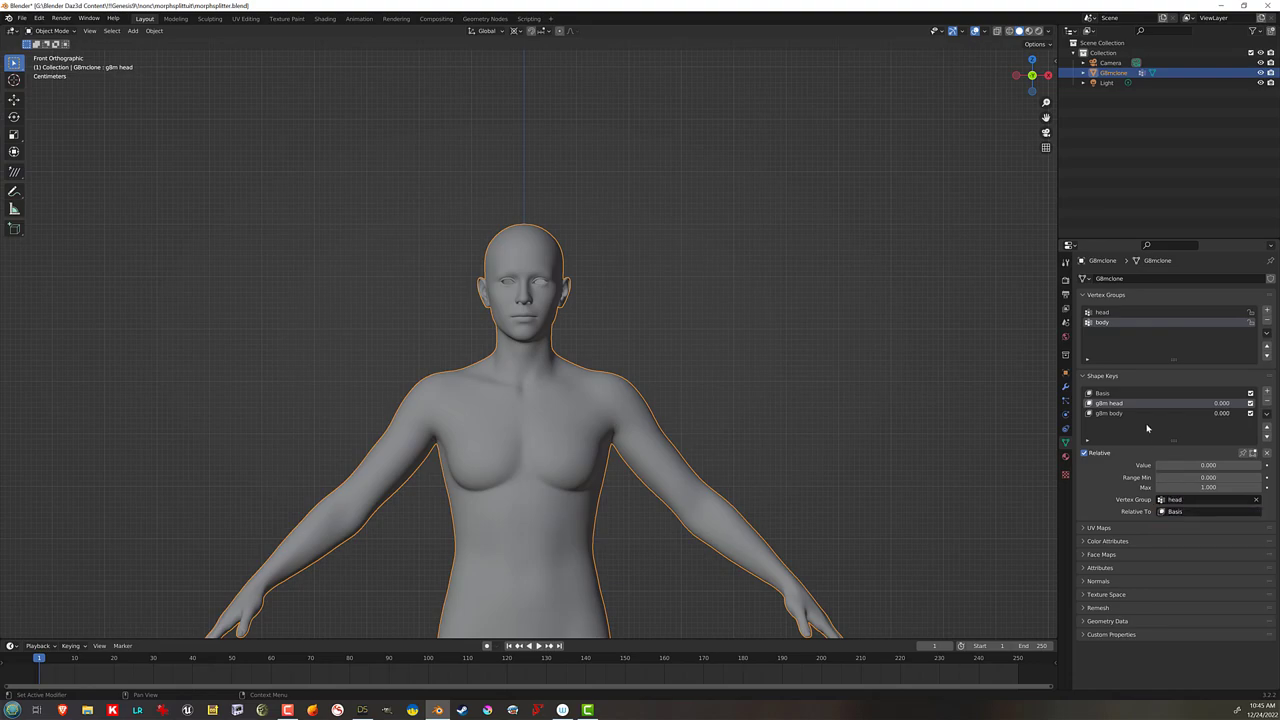
Step: Set g8m head to 1.000 and enter Edit Mode in a right-side X-ray view
left_click(1120, 313)
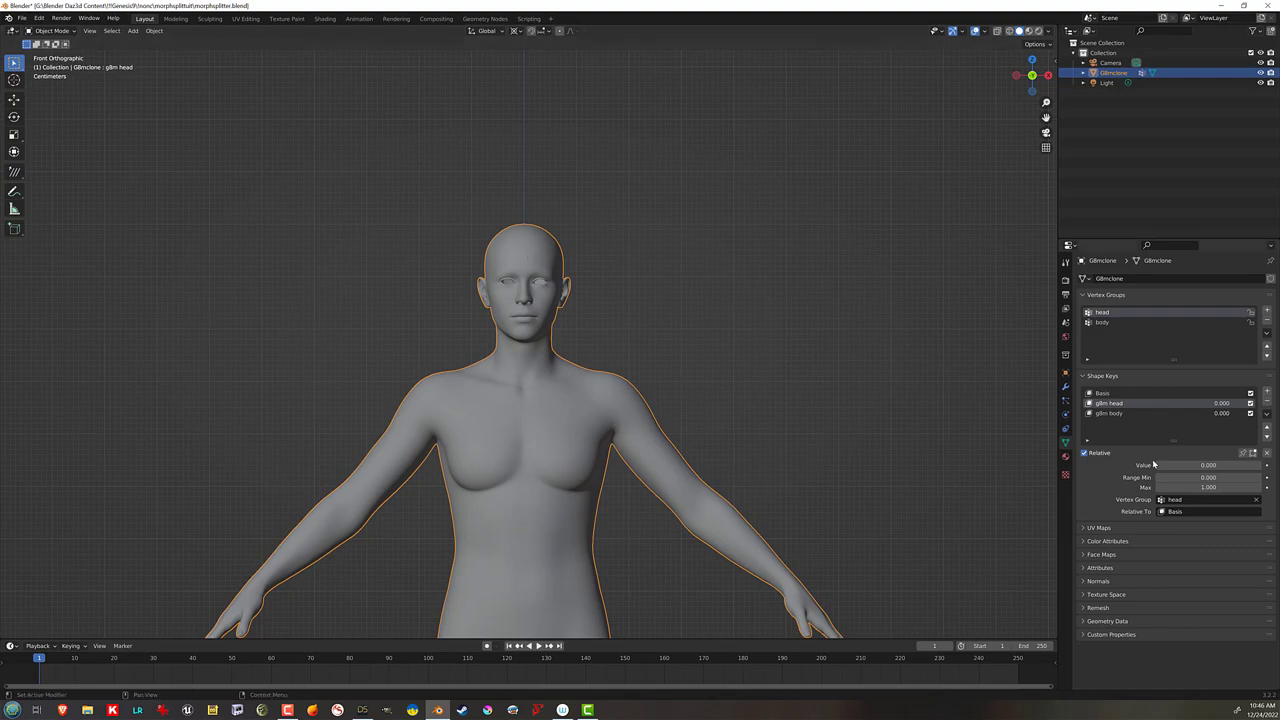
left_click_drag(1153, 465, 1262, 465)
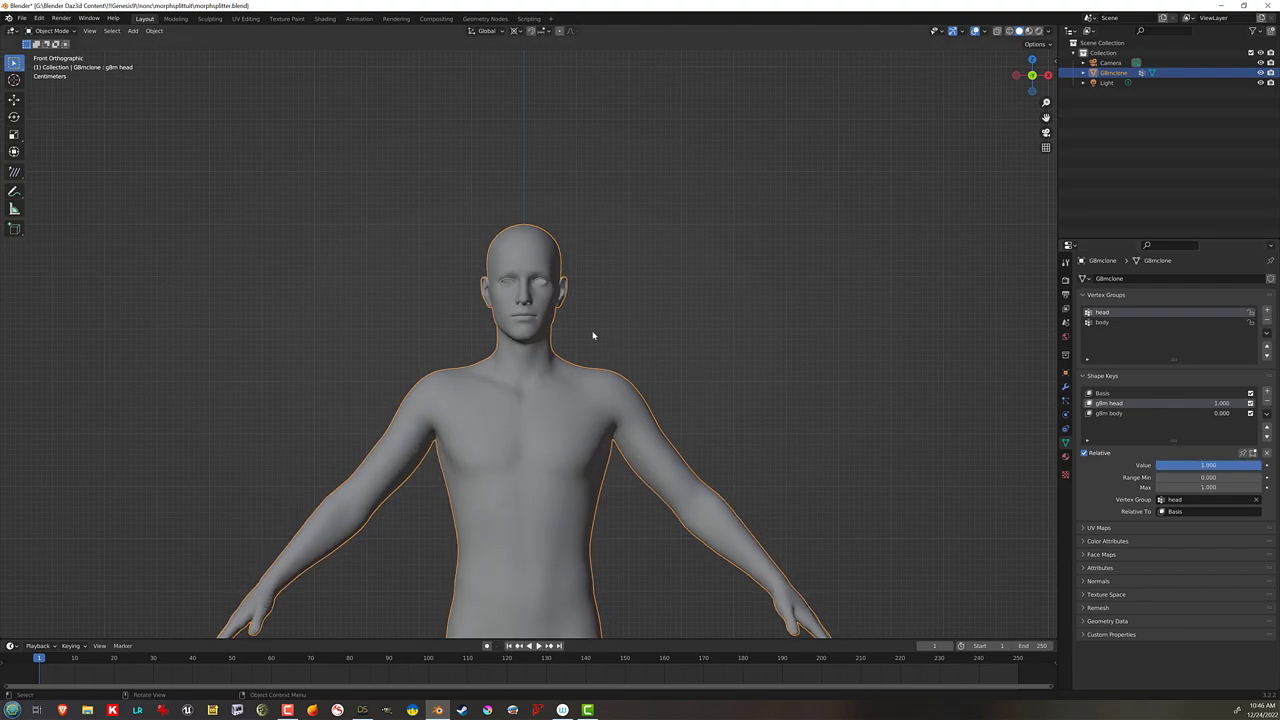
key("Tab")
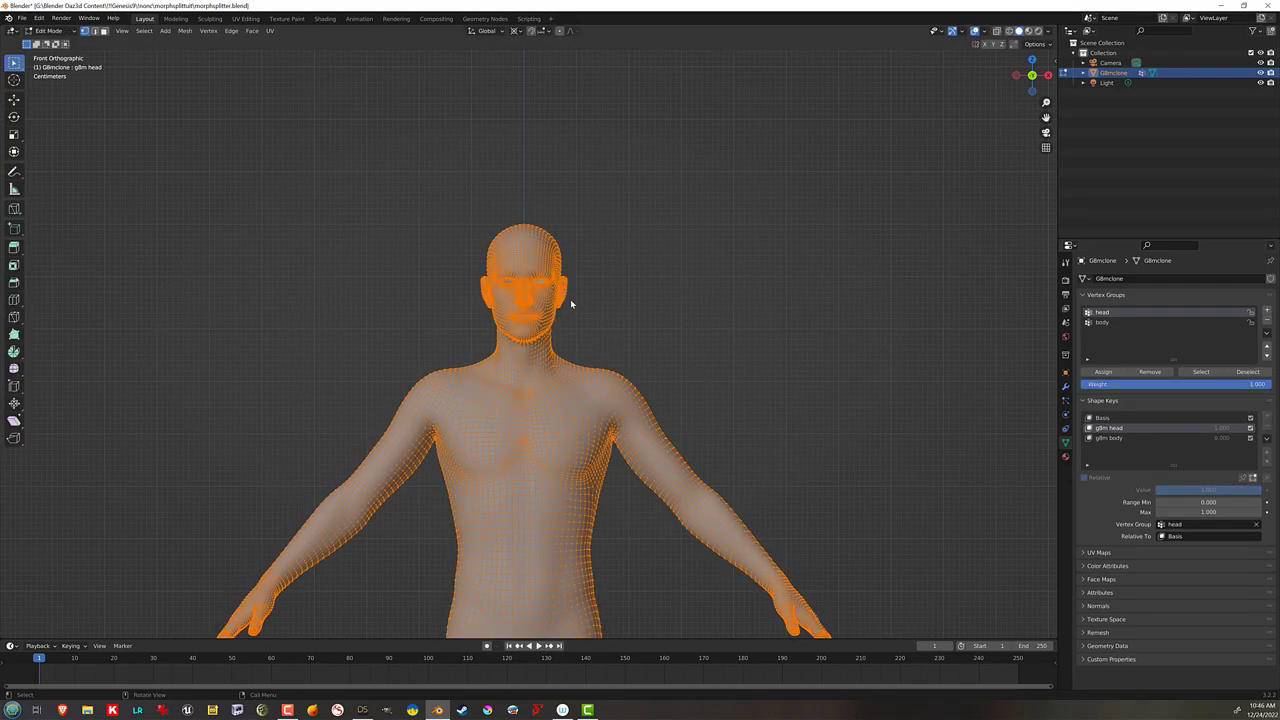
key("KP_3")
key("alt+z")
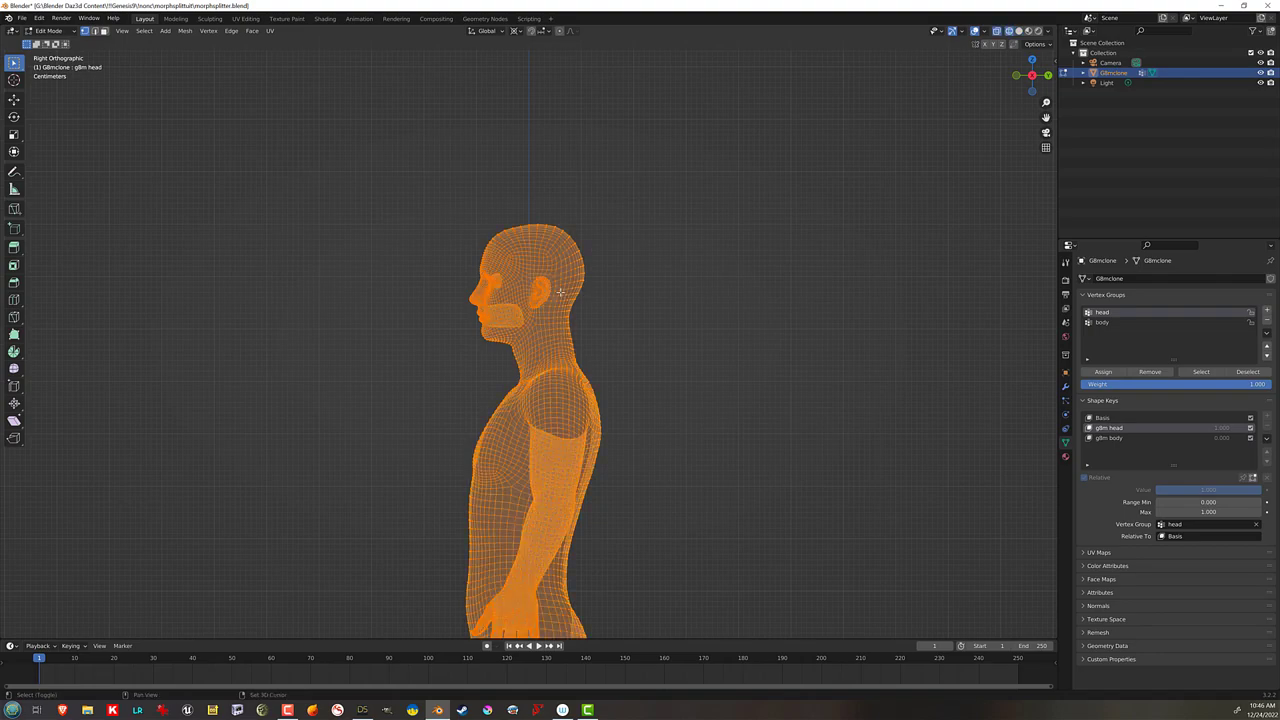
Step: Circle-select only the head's vertices, then return to the front view
scroll(459, 239, "up", 2)
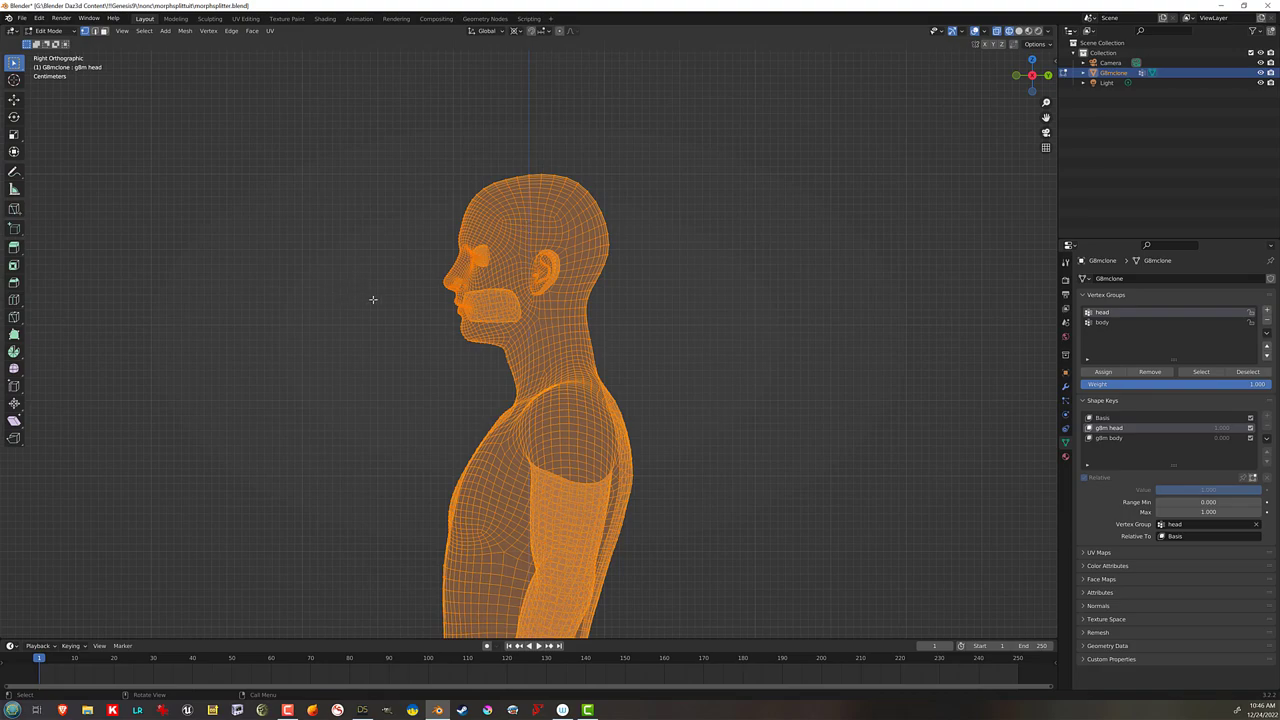
key("shift+z")
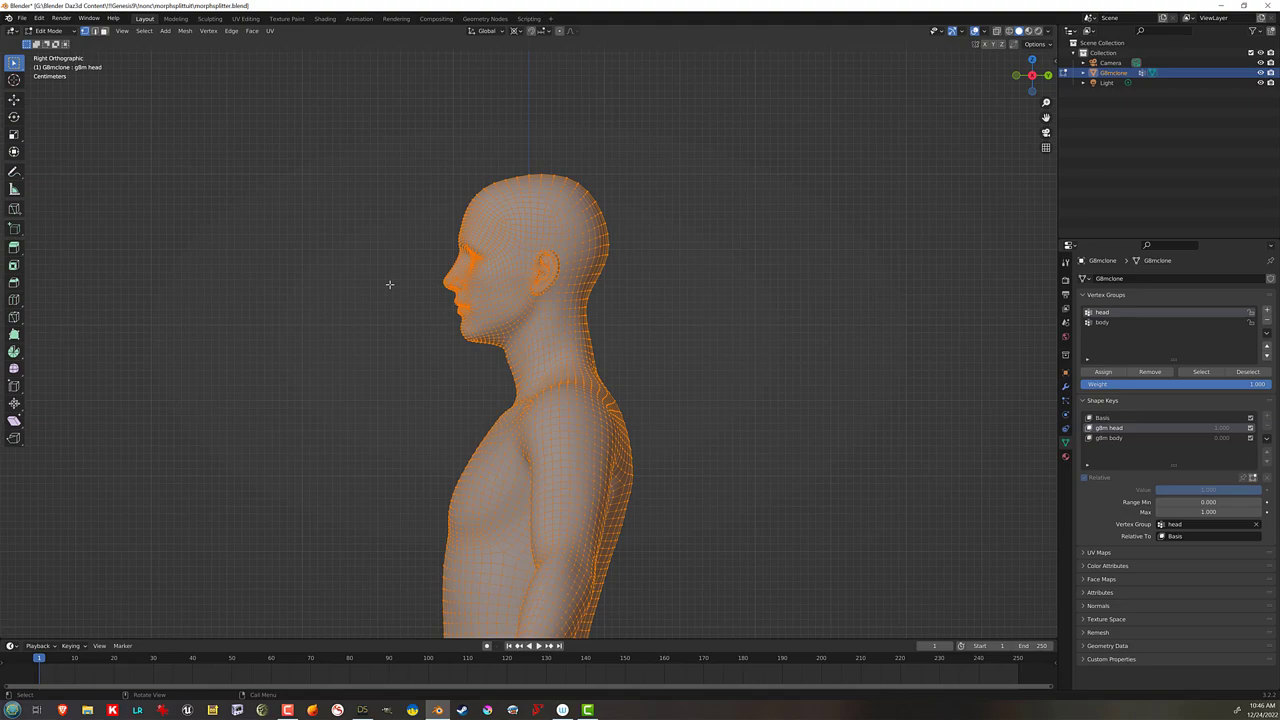
key("shift+z")
key("alt+a")
key("c")
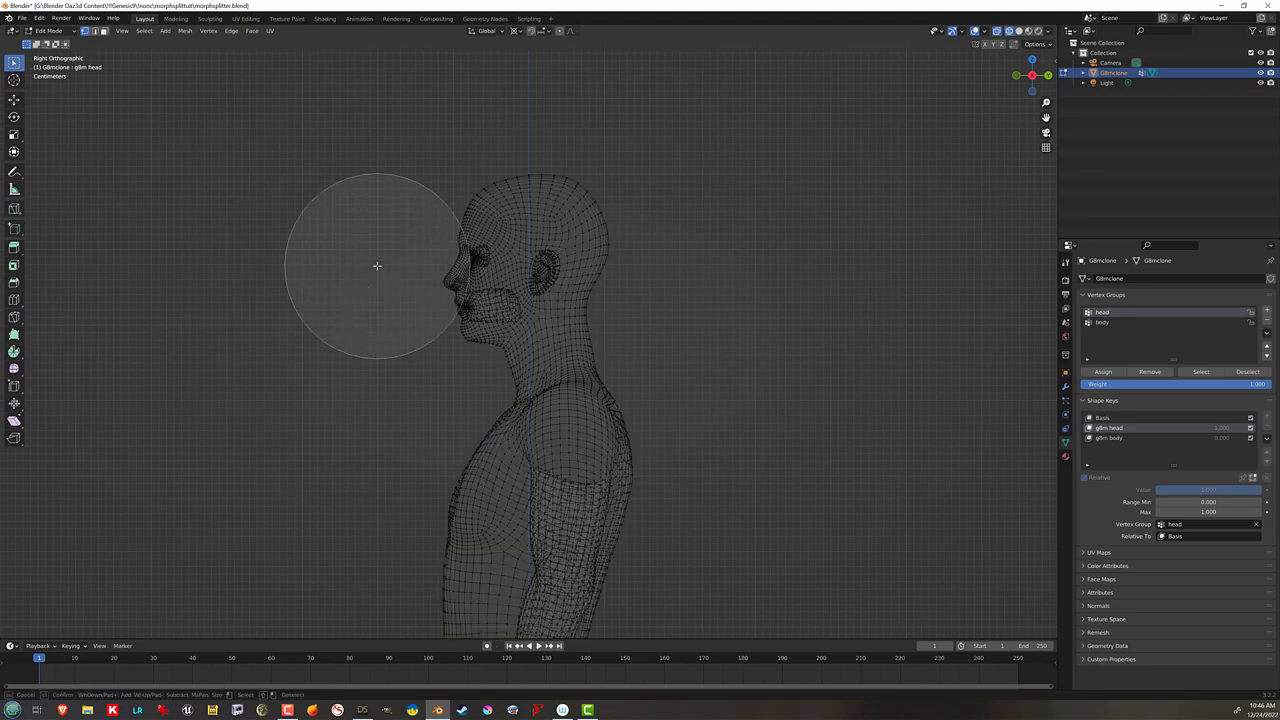
scroll(377, 265, "down", 4)
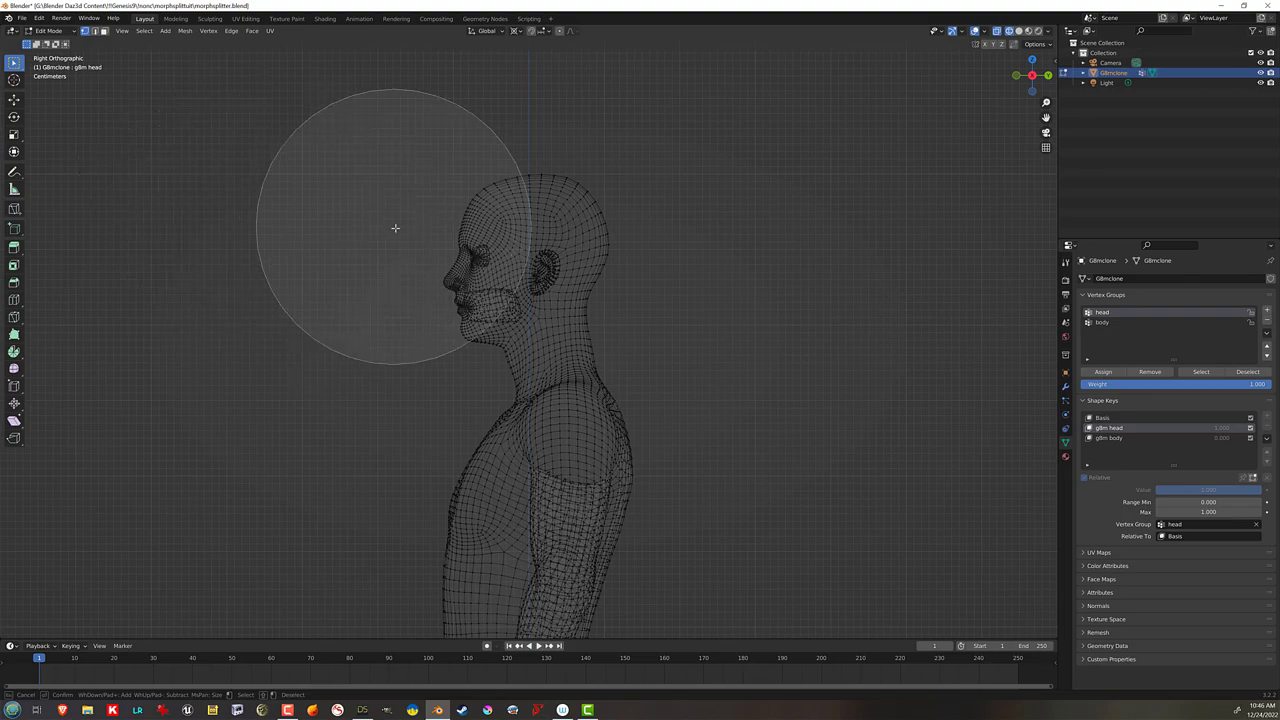
scroll(394, 229, "up", 5)
scroll(406, 253, "down", 2)
scroll(406, 253, "down", 3)
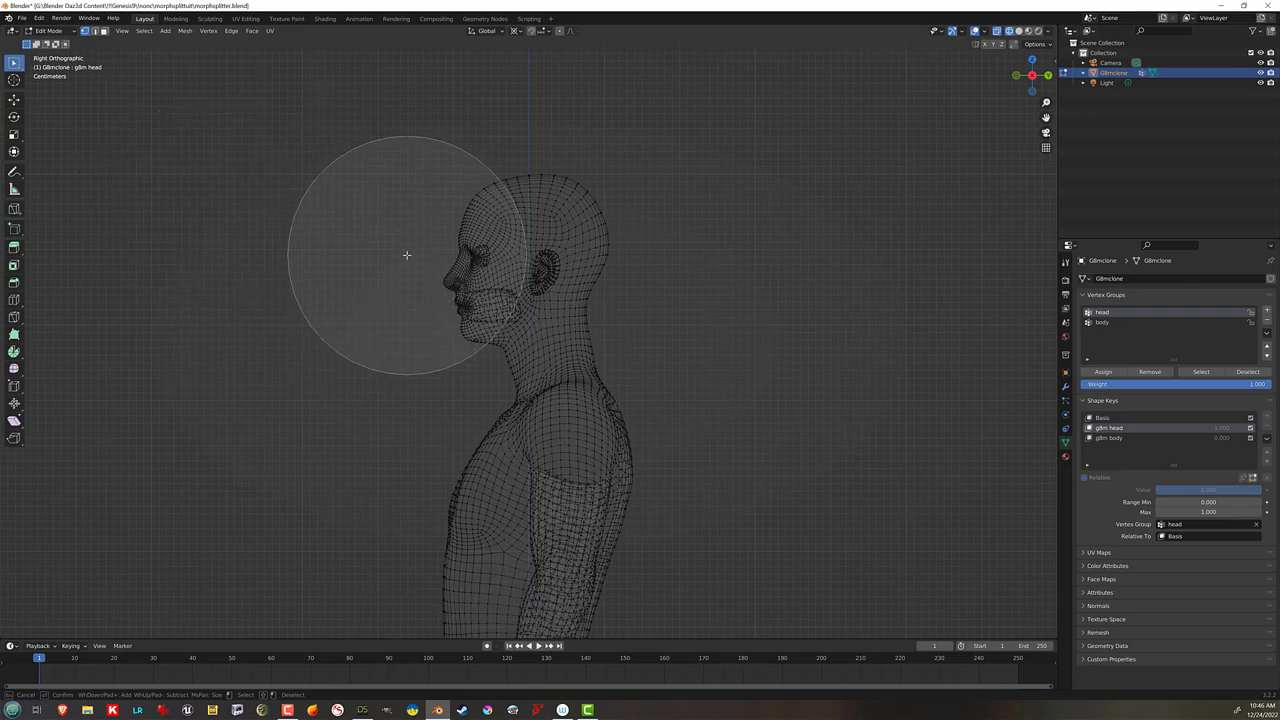
mouse_move(406, 251)
left_mouse_down()
mouse_move(508, 203)
mouse_move(611, 228)
mouse_move(518, 229)
mouse_move(441, 260)
mouse_move(457, 262)
left_mouse_up()
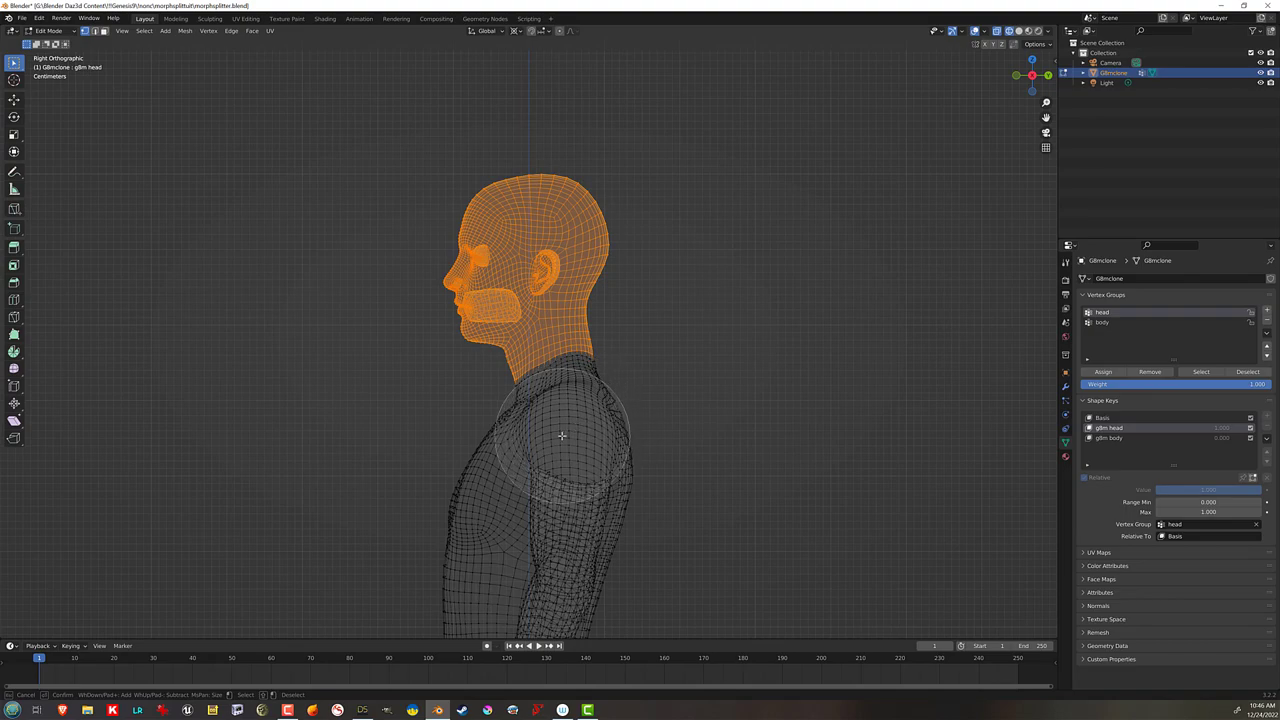
key("Escape")
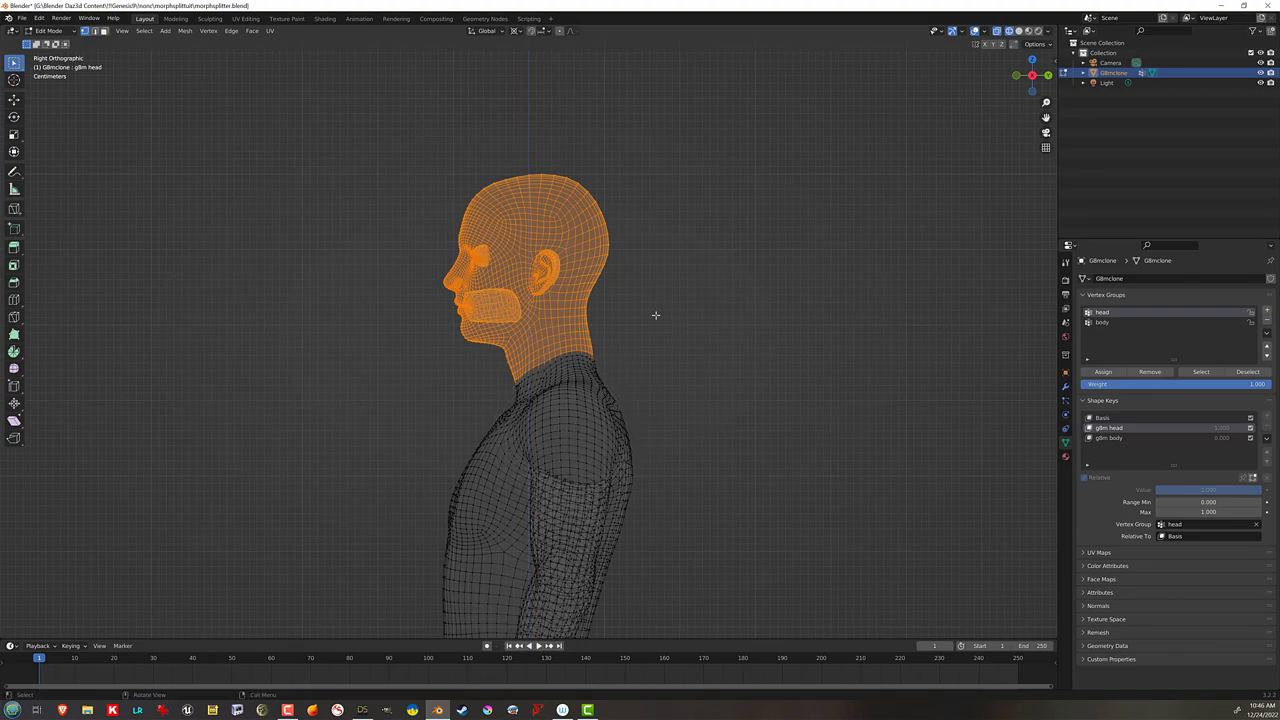
key("KP_1")
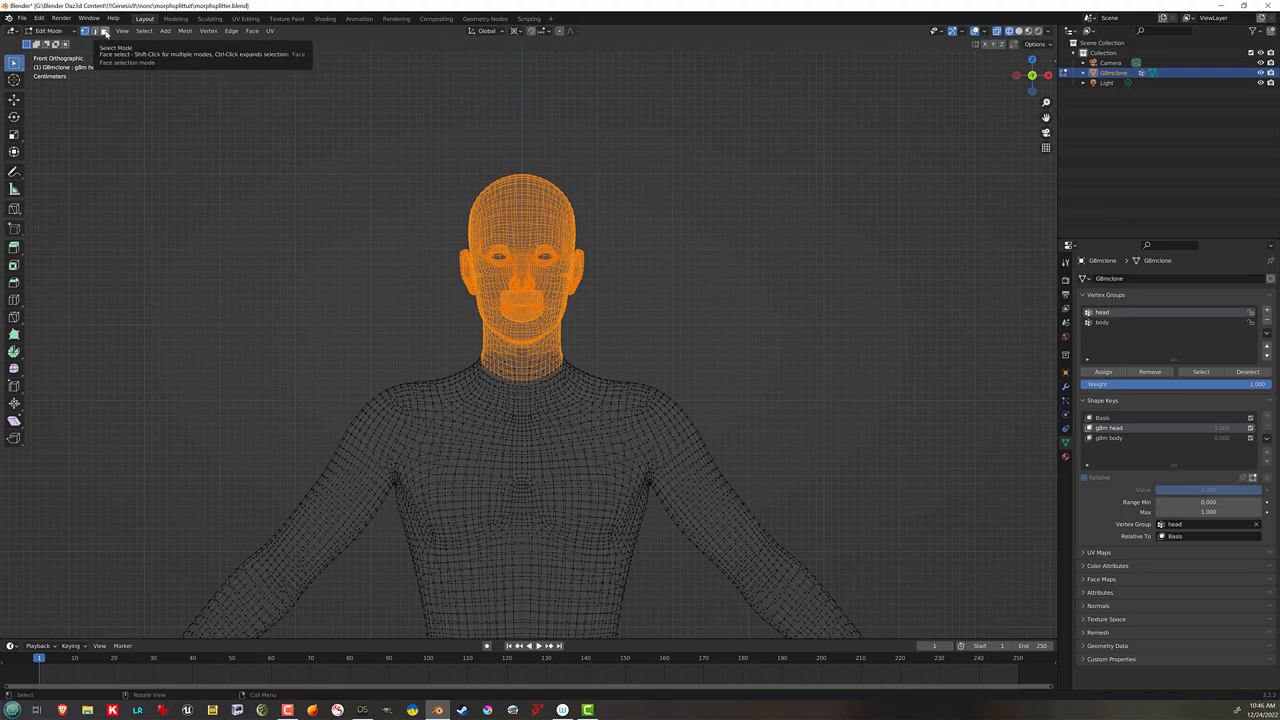
Step: Switch to face select and assign the selected head faces to the head vertex group
left_click(105, 33)
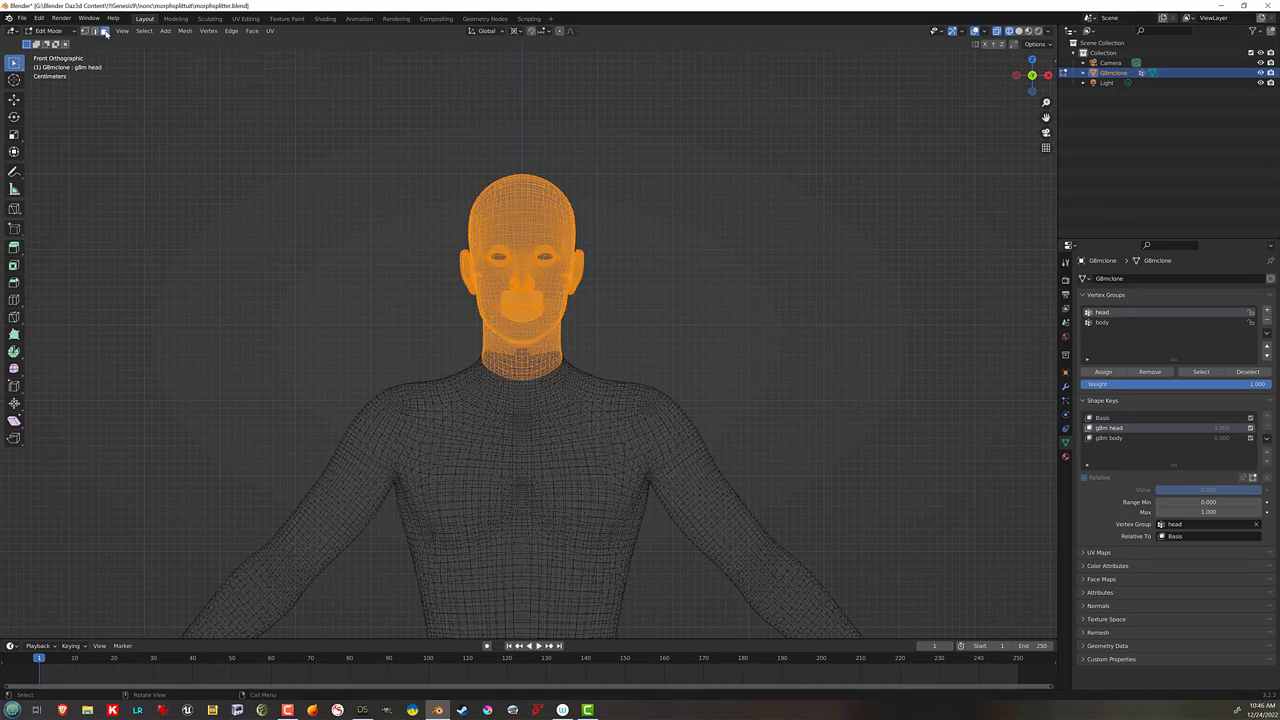
key("ctrl+KP_1")
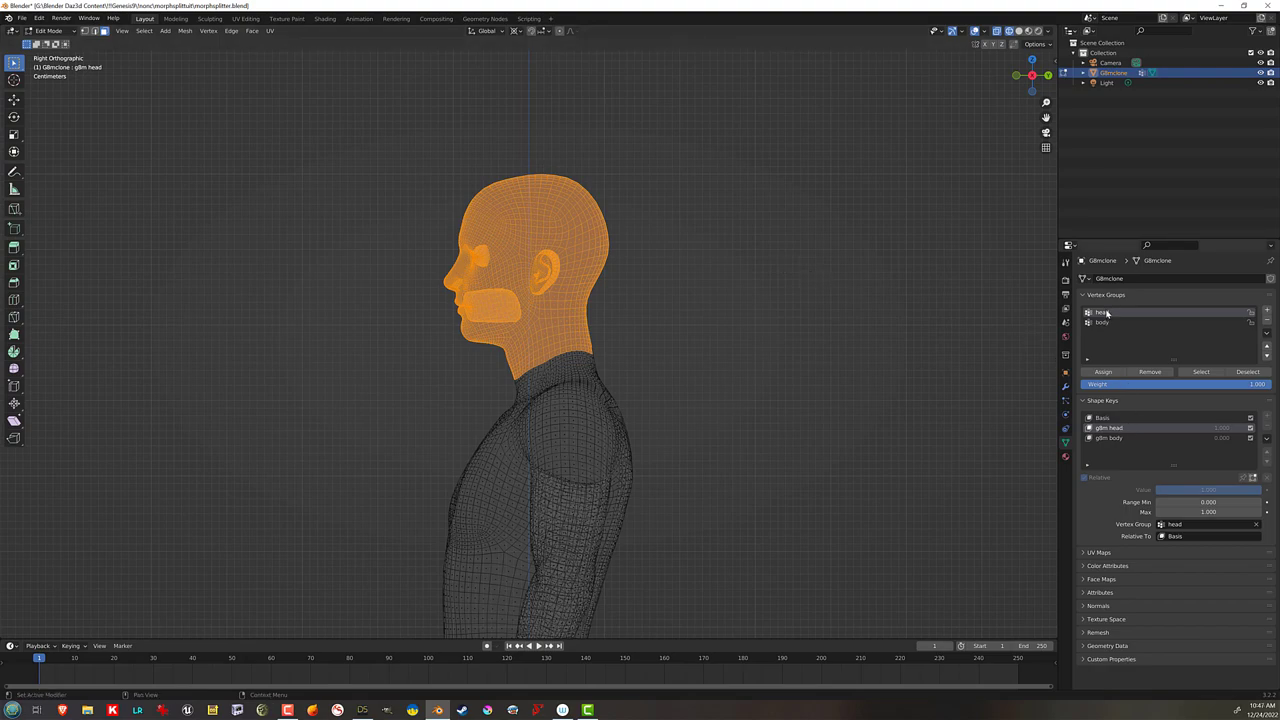
left_click(1105, 373)
left_click(1106, 372)
Step: Invert the selection and assign the rest of the mesh to the body vertex group
left_click(144, 30)
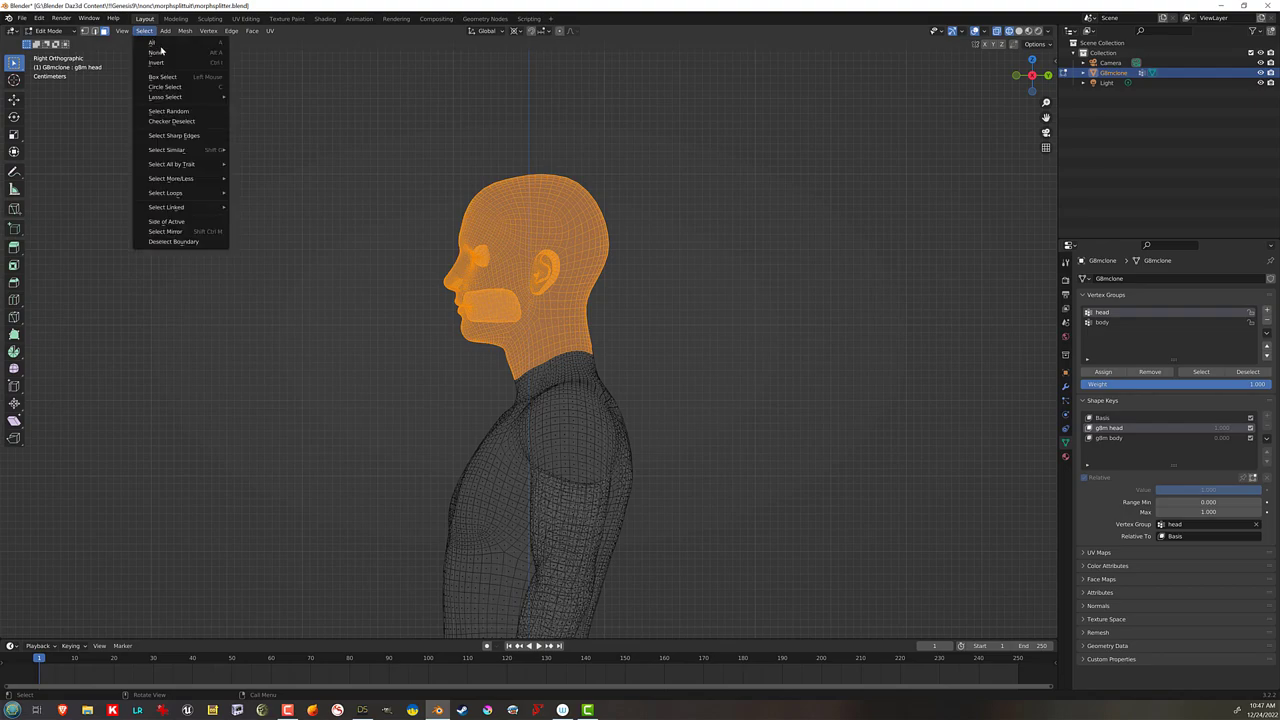
left_click(165, 64)
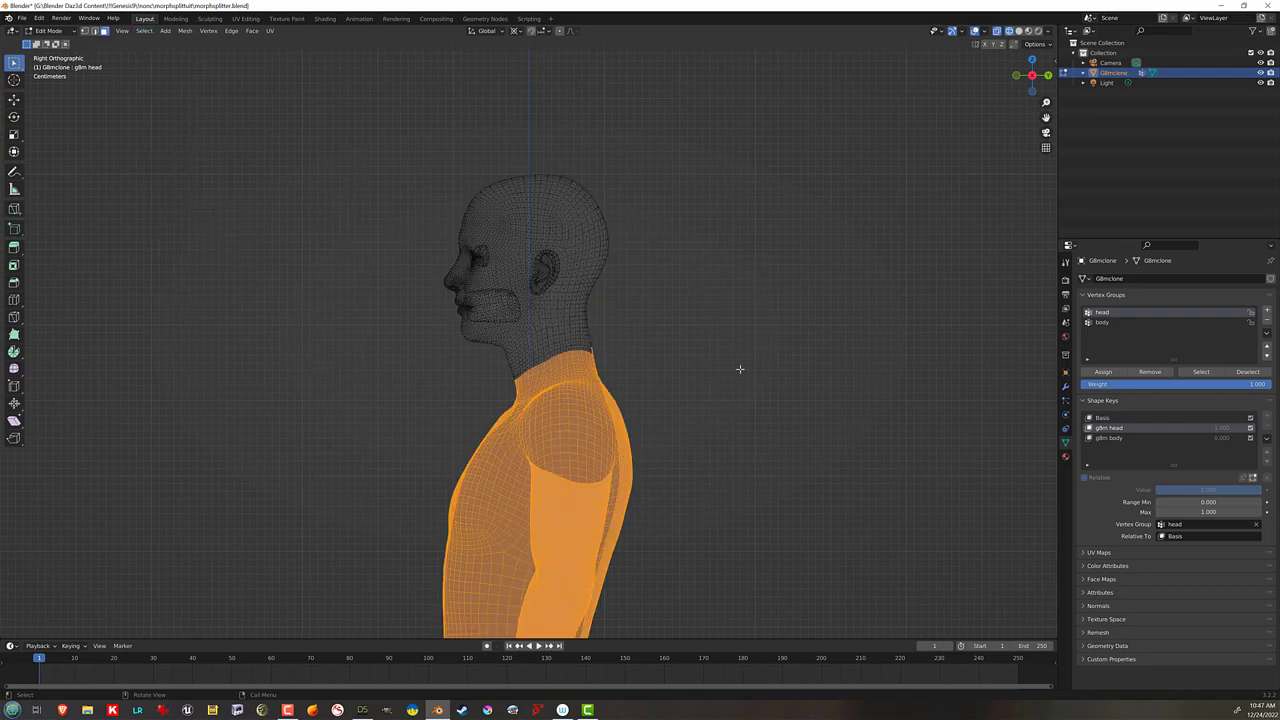
left_click(1126, 323)
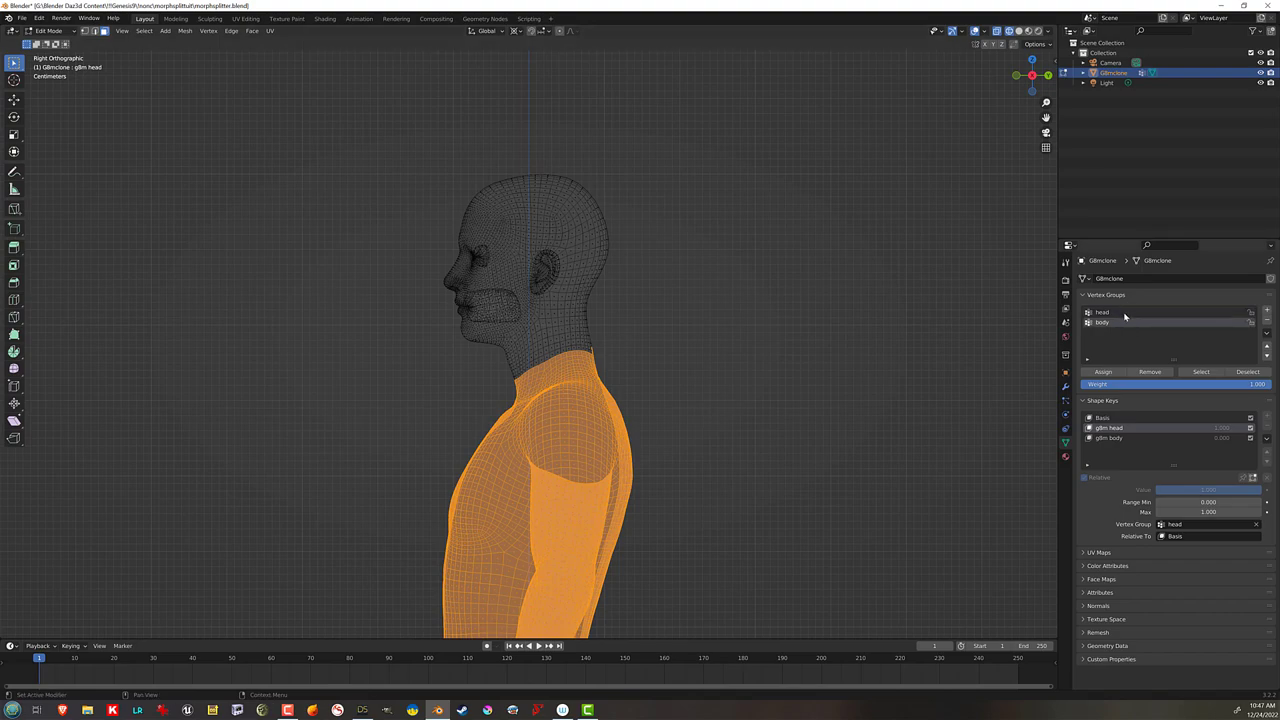
left_click(1100, 373)
key("KP_1")
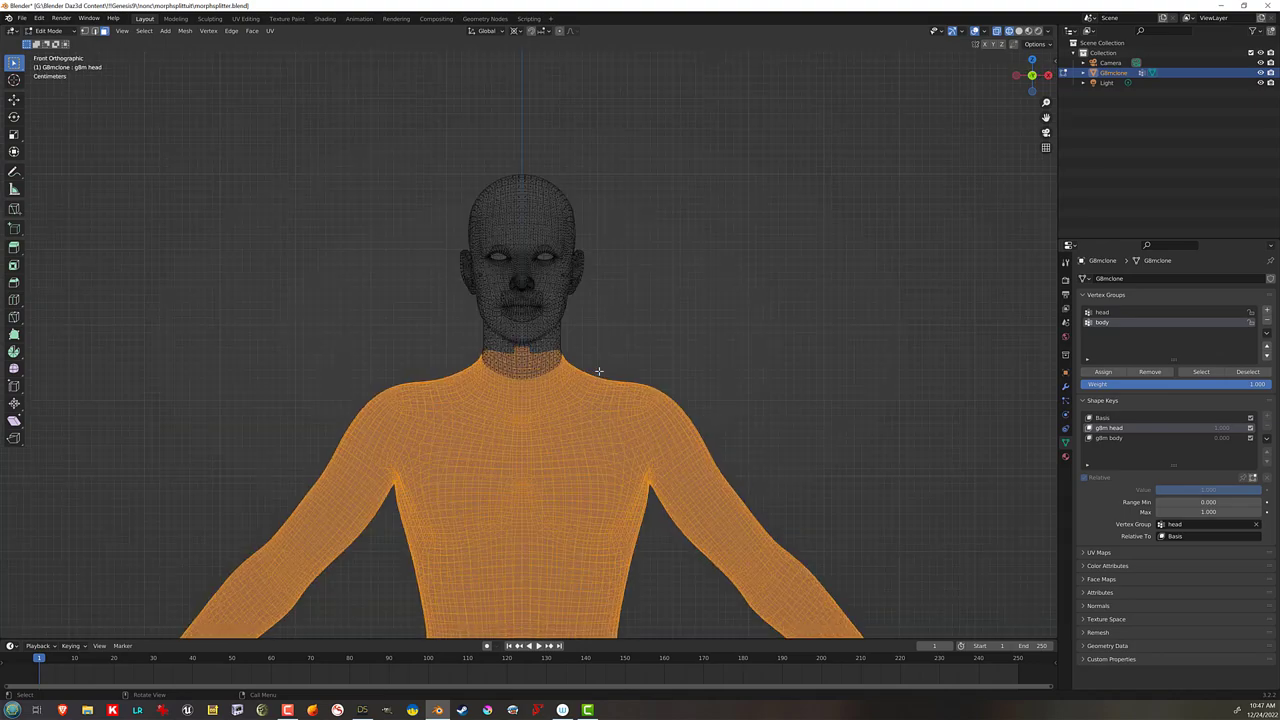
scroll(599, 372, "down", 5)
Step: In Object Mode with solid shading, set the g8m body shape key to 1.000
key("Tab")
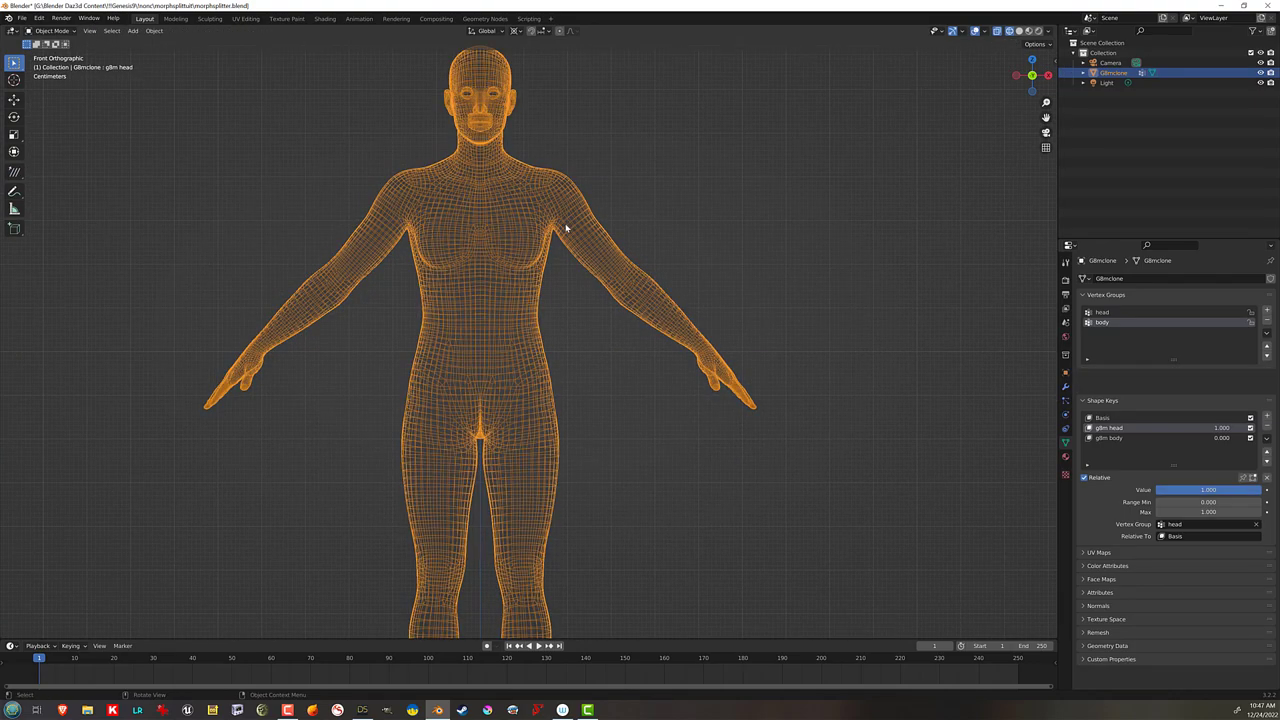
scroll(570, 250, "down", 2)
key("shift+z")
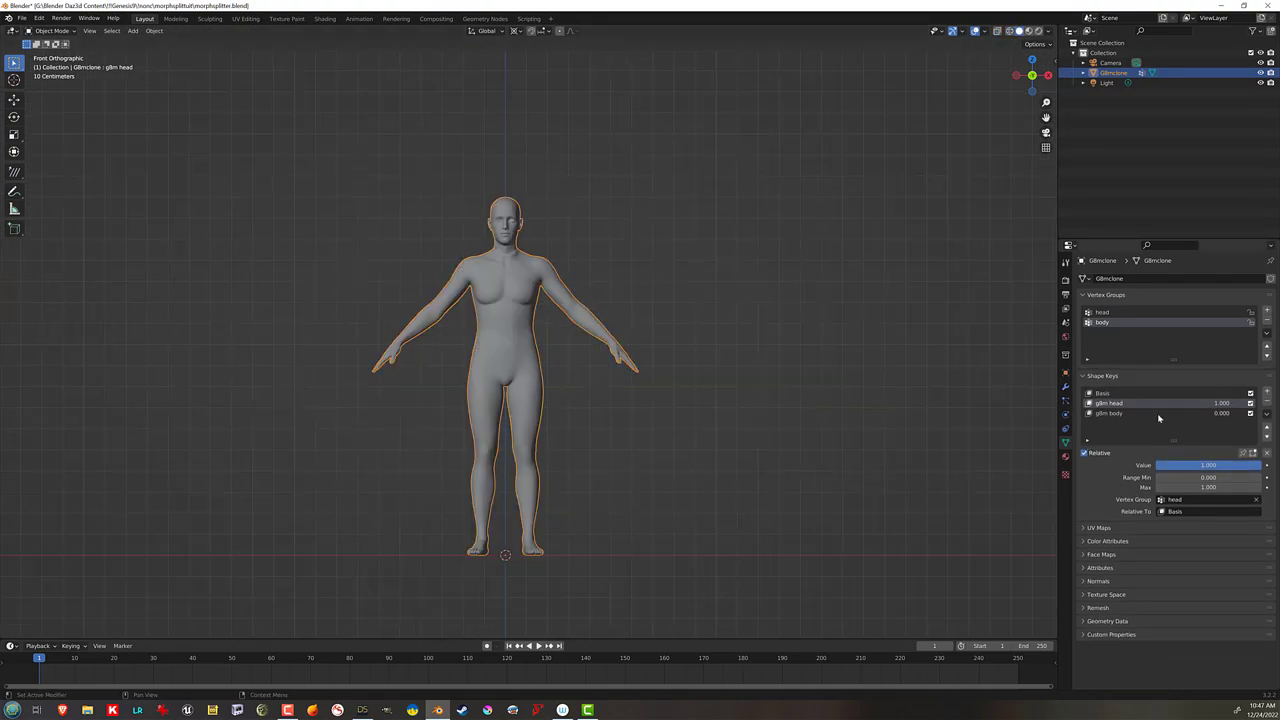
left_click(1125, 413)
left_click_drag(1219, 464, 1258, 464)
scroll(594, 477, "up", 5)
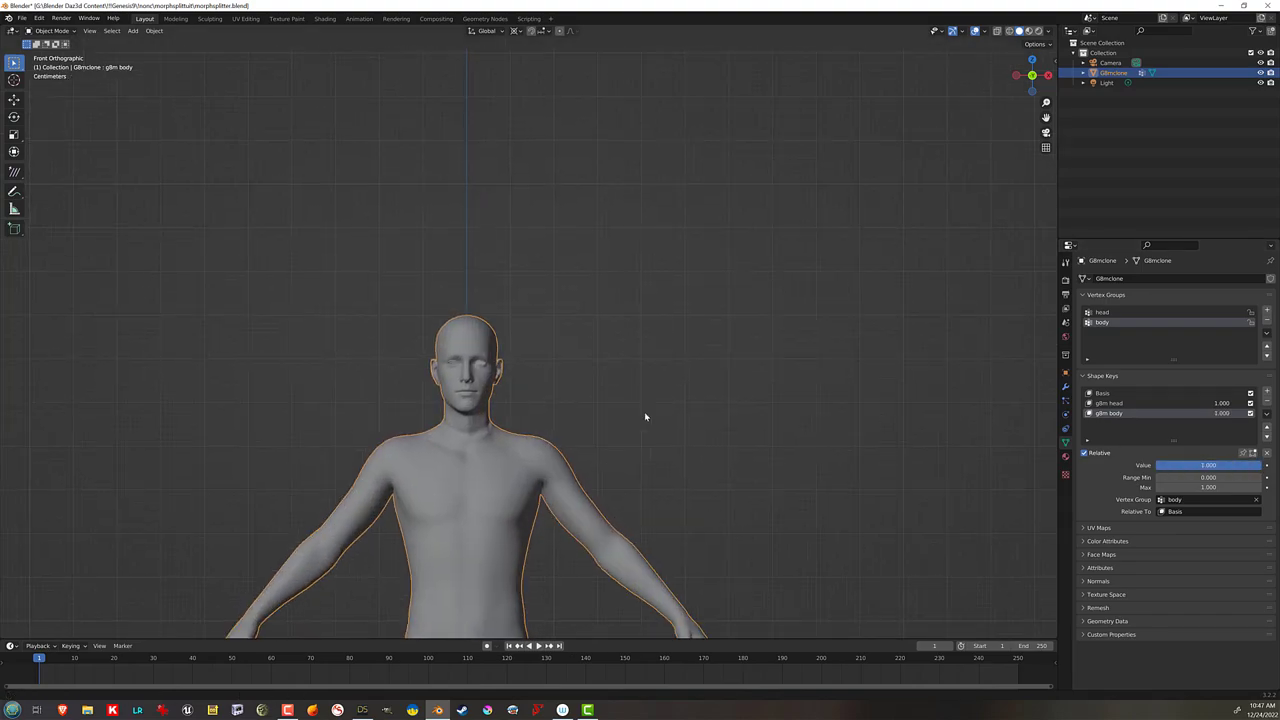
middle_click_drag(645, 417, 463, 420)
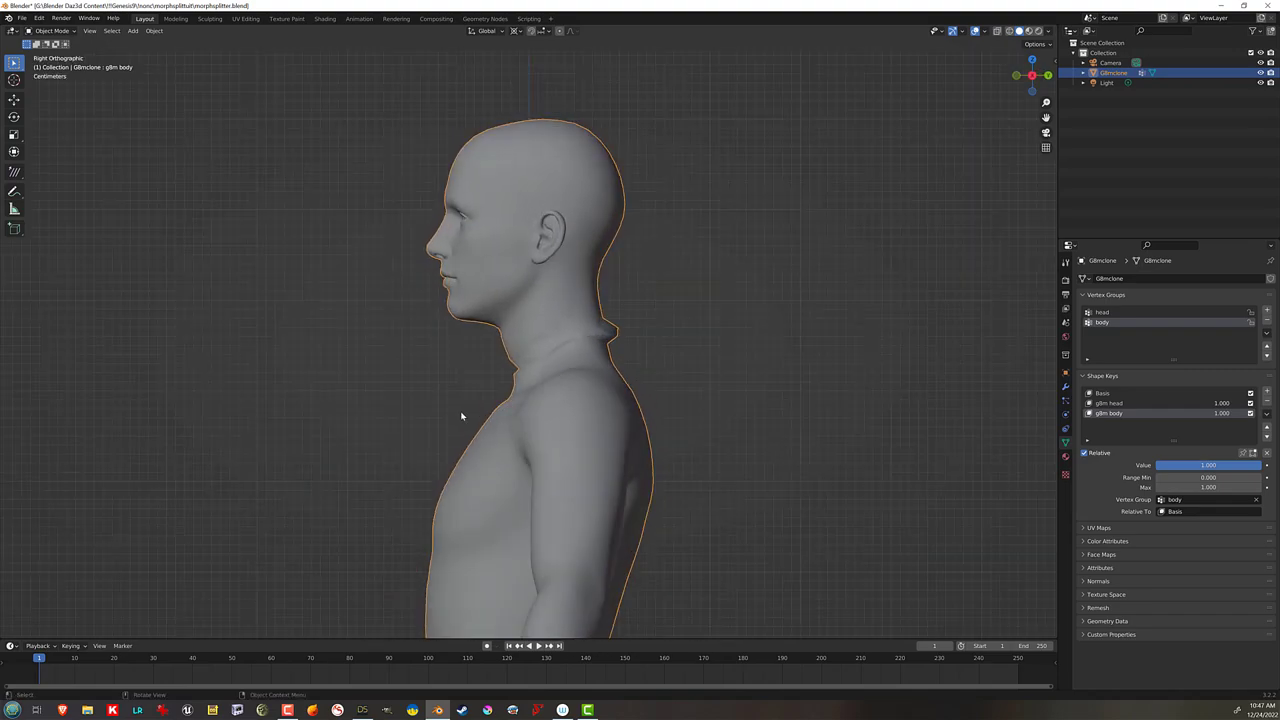
double_click(1210, 403)
key("Return")
Step: Make the head vertex group active, clear the vertex selection, and switch to Weight Paint mode
left_click(1185, 402)
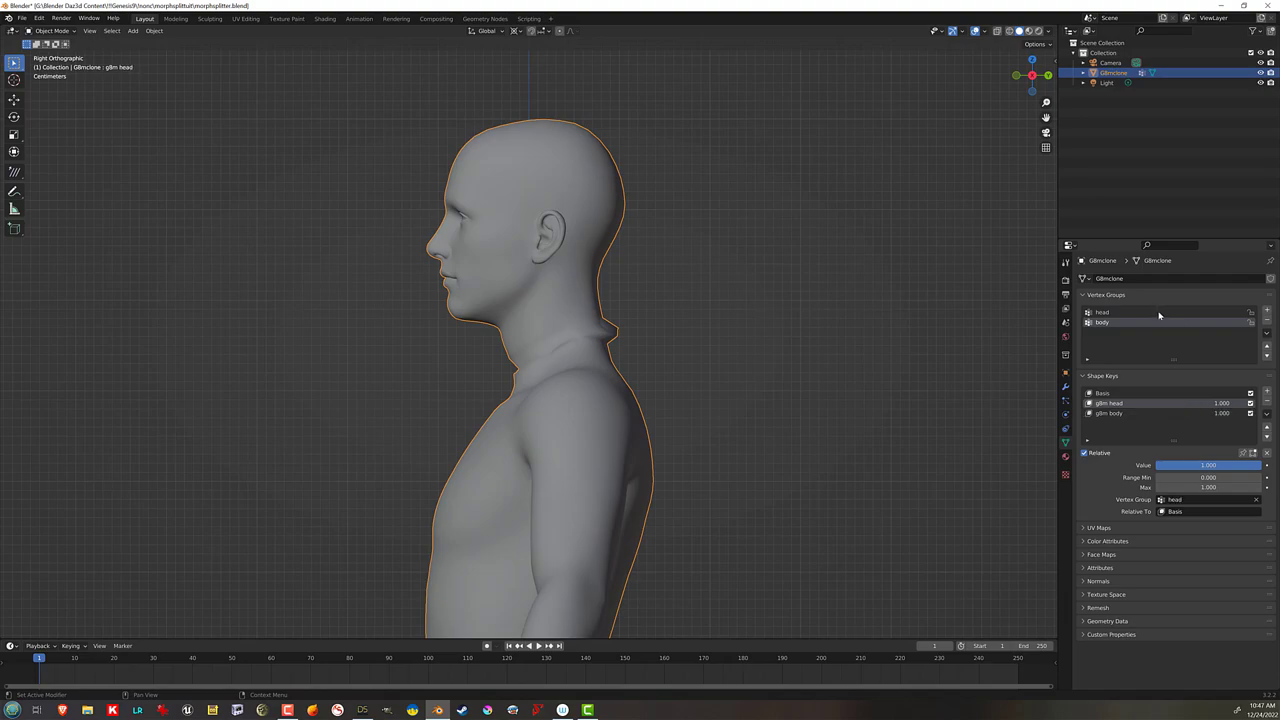
left_click(1160, 316)
key("Tab")
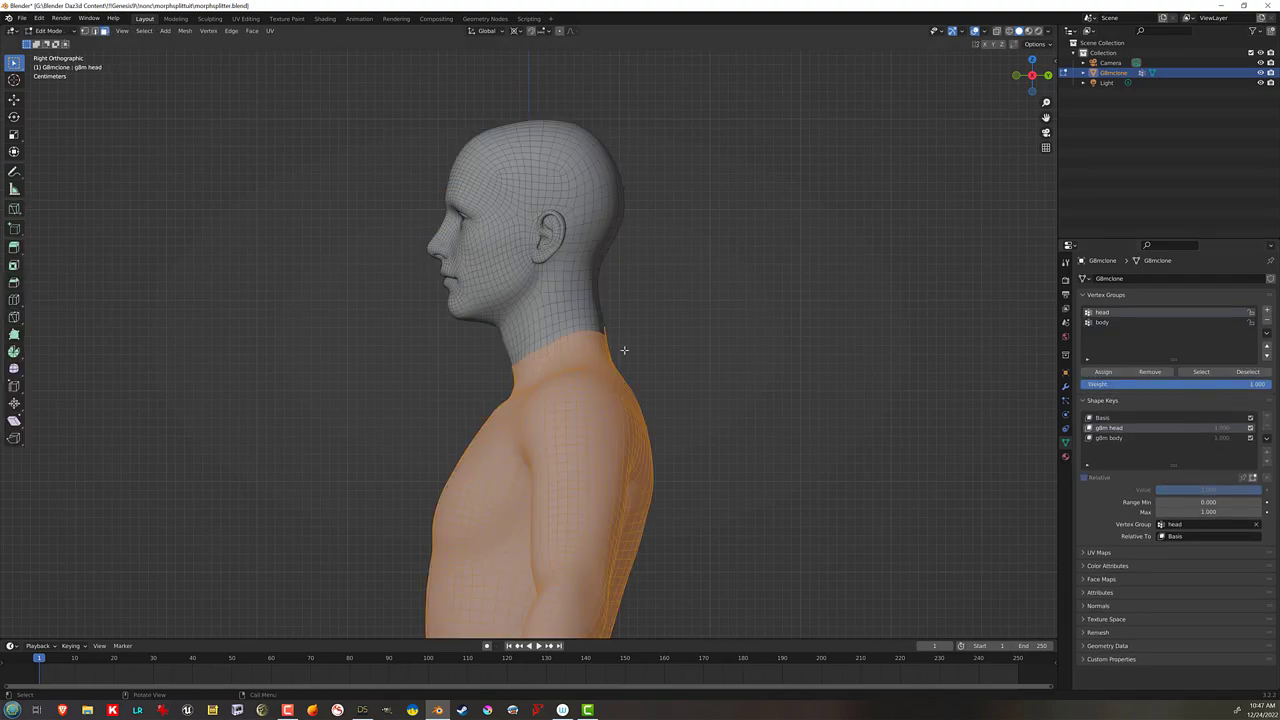
key("alt+a")
key("Tab")
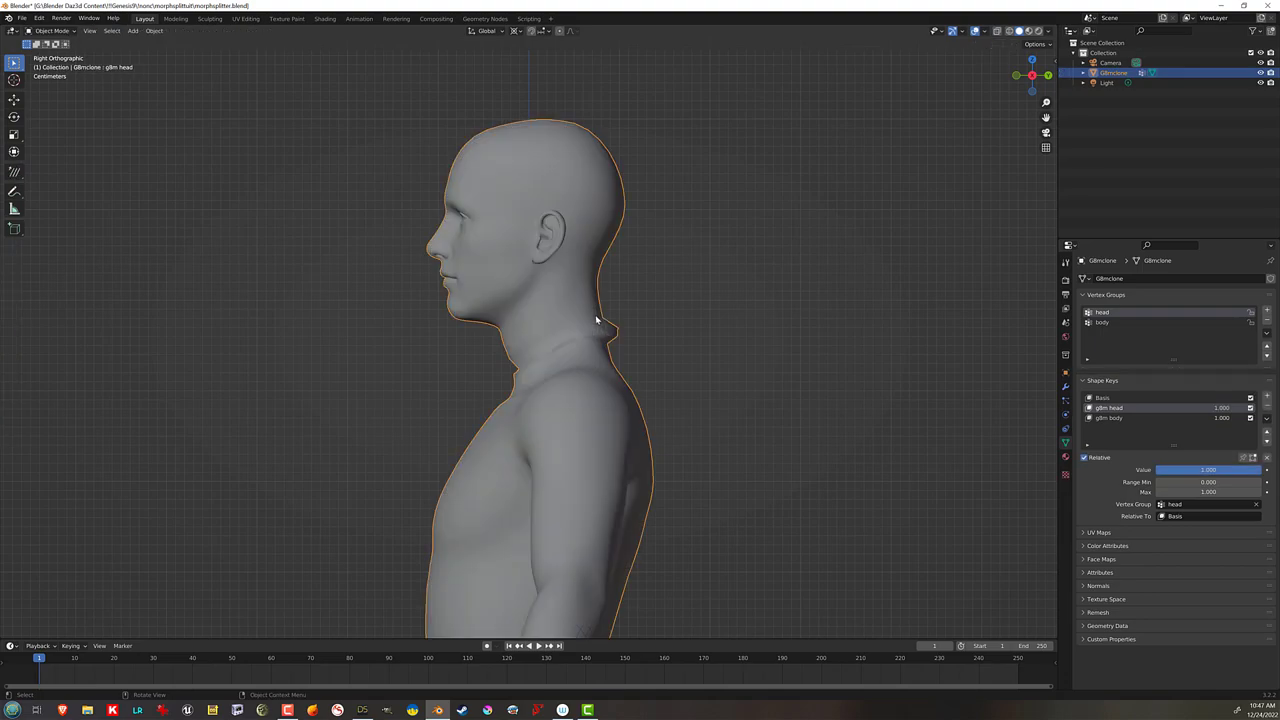
scroll(627, 294, "down", 3)
scroll(627, 317, "up", 1)
scroll(627, 317, "up", 1)
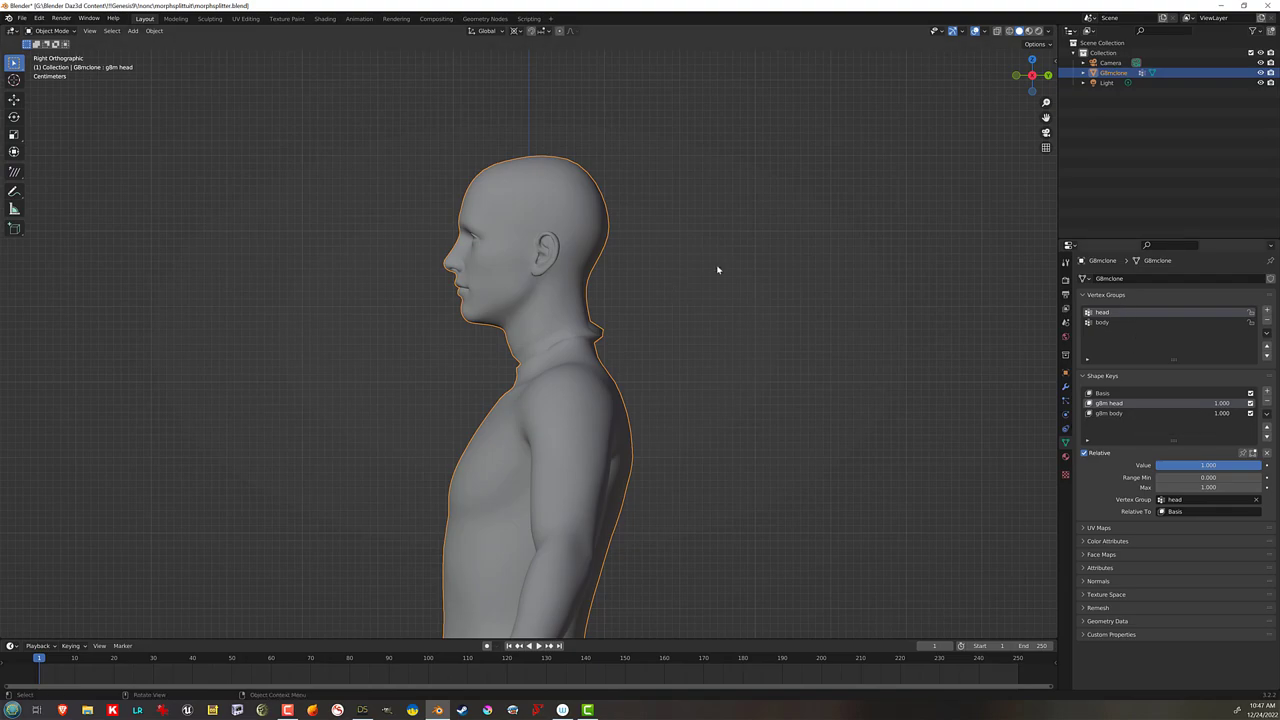
left_click(55, 33)
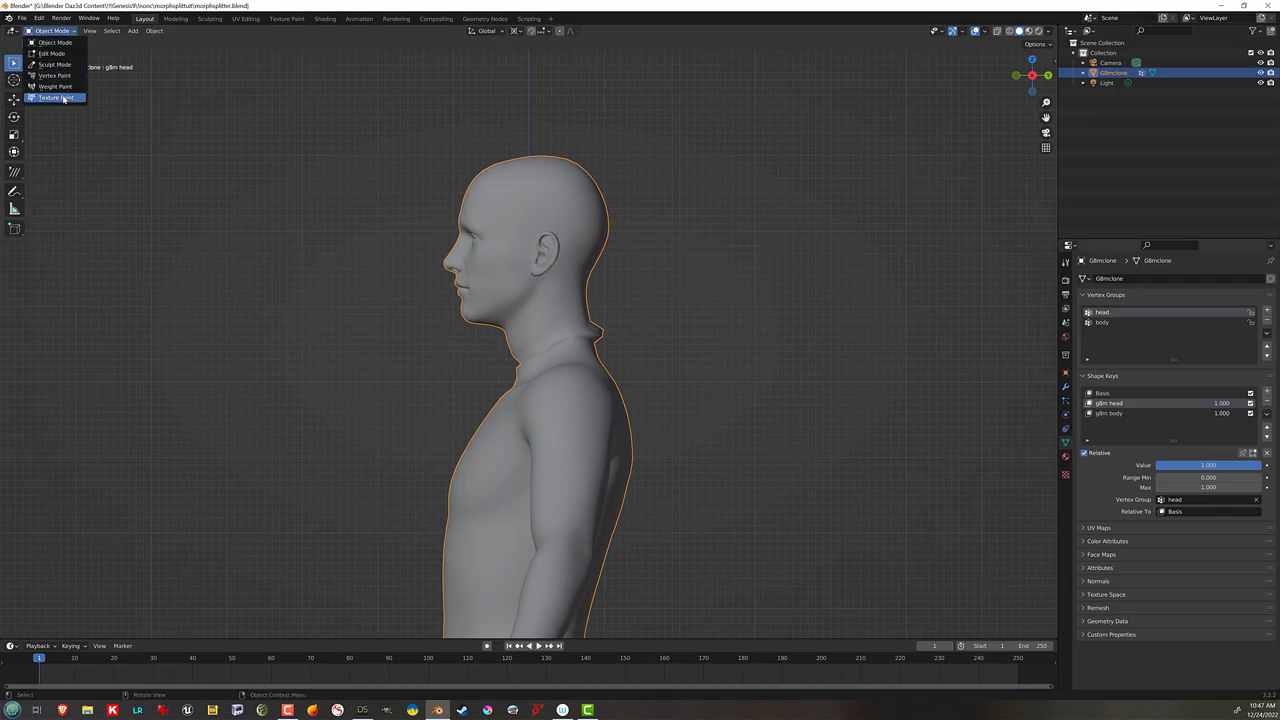
left_click(60, 87)
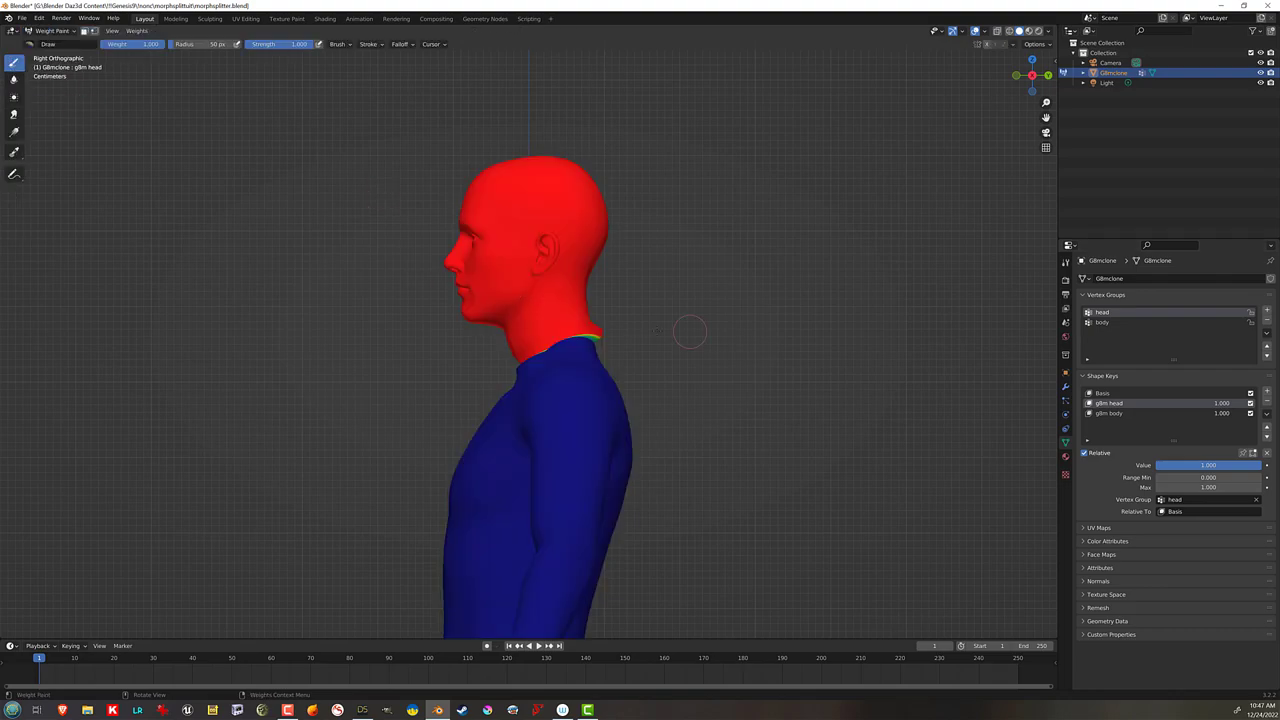
Step: Set the weight-paint brush weight to 0.5
middle_click_drag(683, 332, 612, 333)
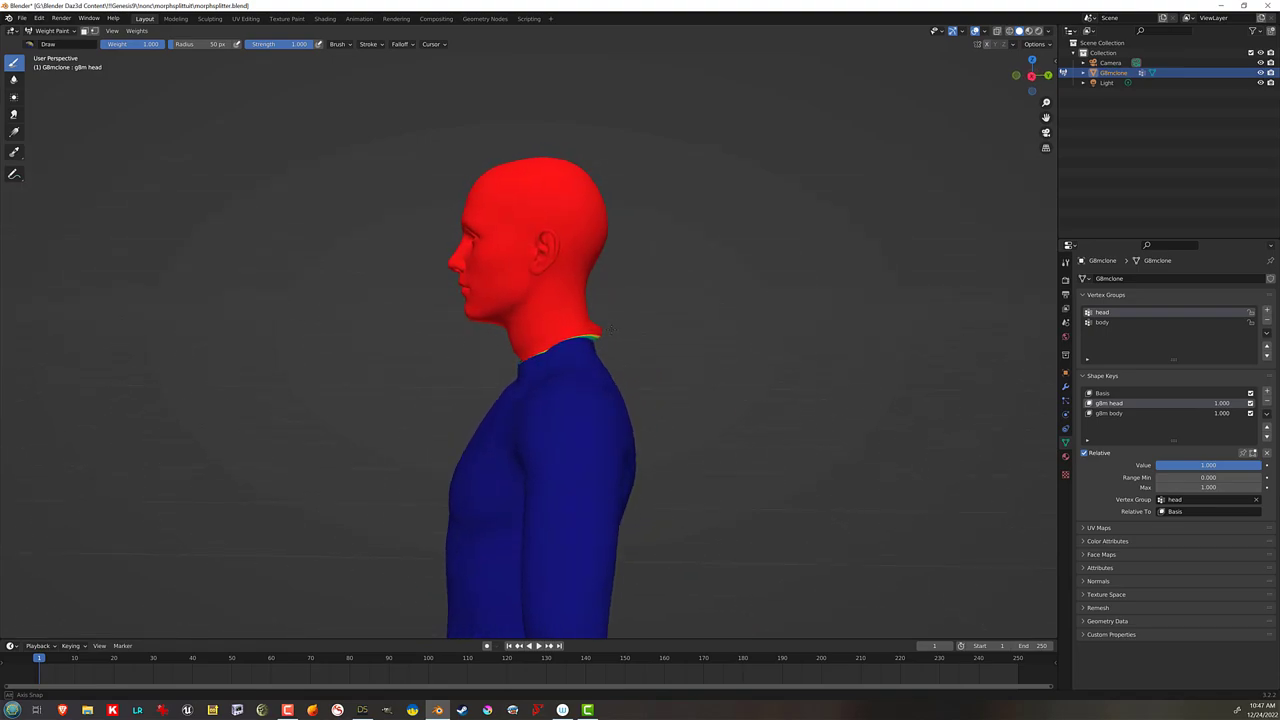
left_click(142, 44)
type("0.5")
key("Return")
Step: Paint half-strength head weight around the back and front of the neck base, undoing the last two strokes
mouse_move(610, 337)
left_mouse_down()
mouse_move(595, 340)
mouse_move(600, 322)
mouse_move(518, 356)
left_mouse_up()
mouse_move(508, 362)
middle_mouse_down()
mouse_move(540, 366)
mouse_move(495, 368)
middle_mouse_up()
left_click_drag(492, 368, 462, 357)
middle_click_drag(462, 357, 480, 348)
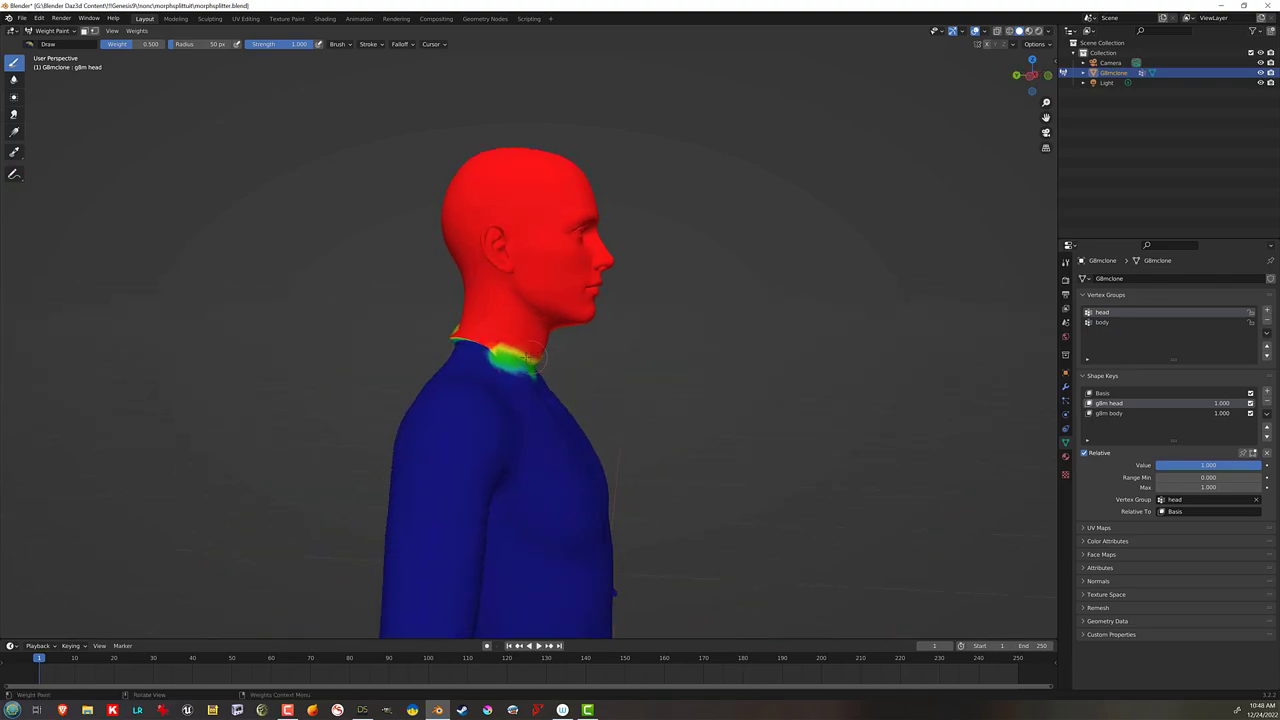
left_click_drag(495, 348, 452, 340)
middle_click_drag(452, 341, 540, 342)
mouse_move(540, 342)
left_mouse_down()
mouse_move(510, 340)
mouse_move(548, 344)
left_mouse_up()
middle_click_drag(548, 344, 640, 331)
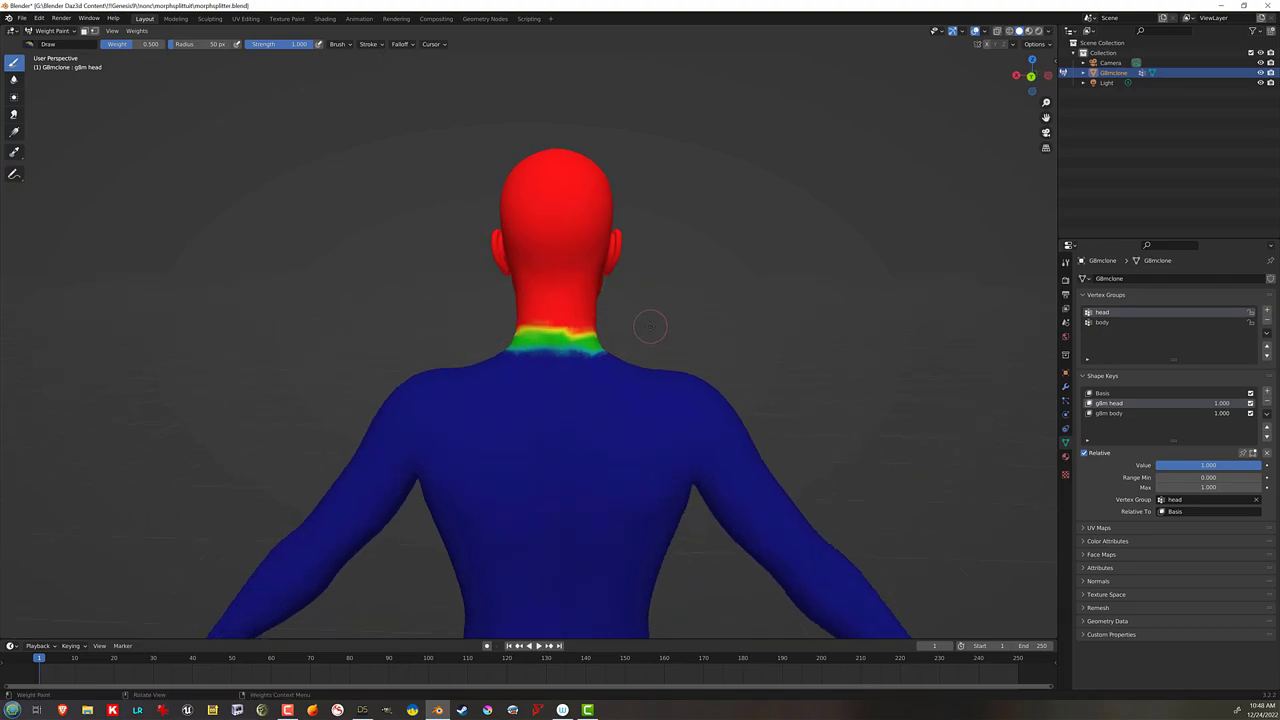
key("ctrl+z")
key("ctrl+z")
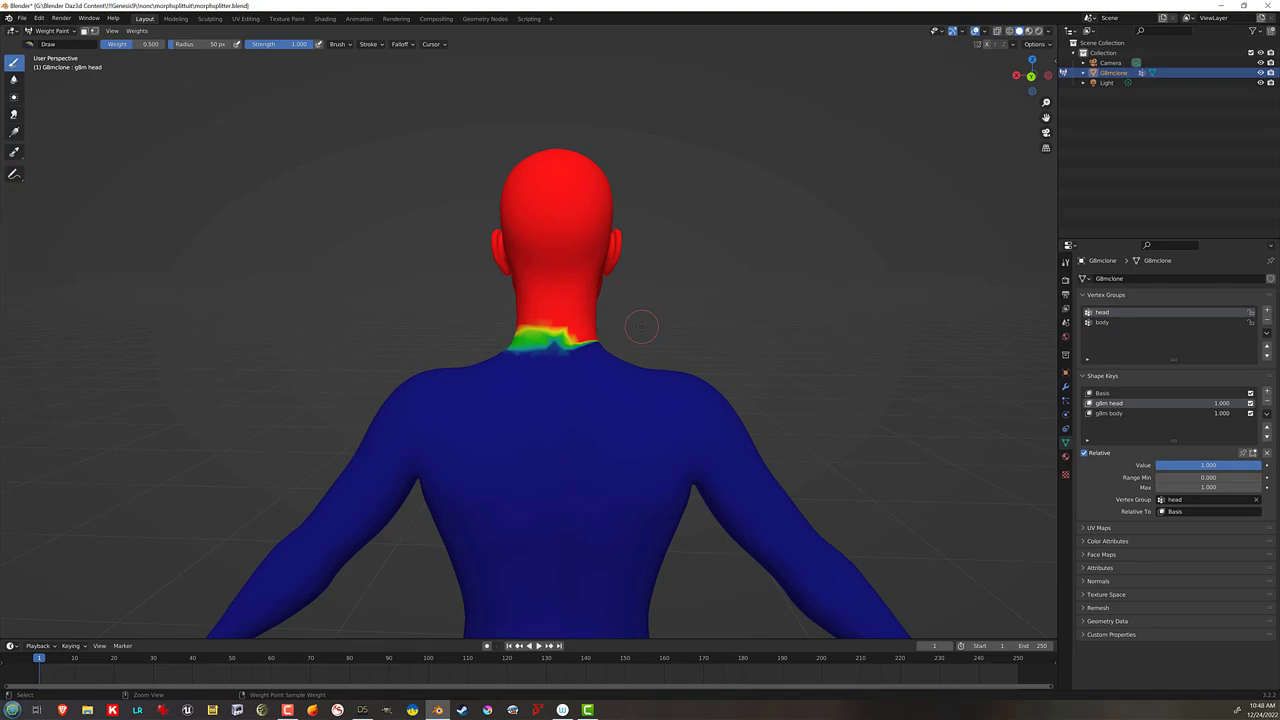
key("ctrl+z")
key("ctrl+z")
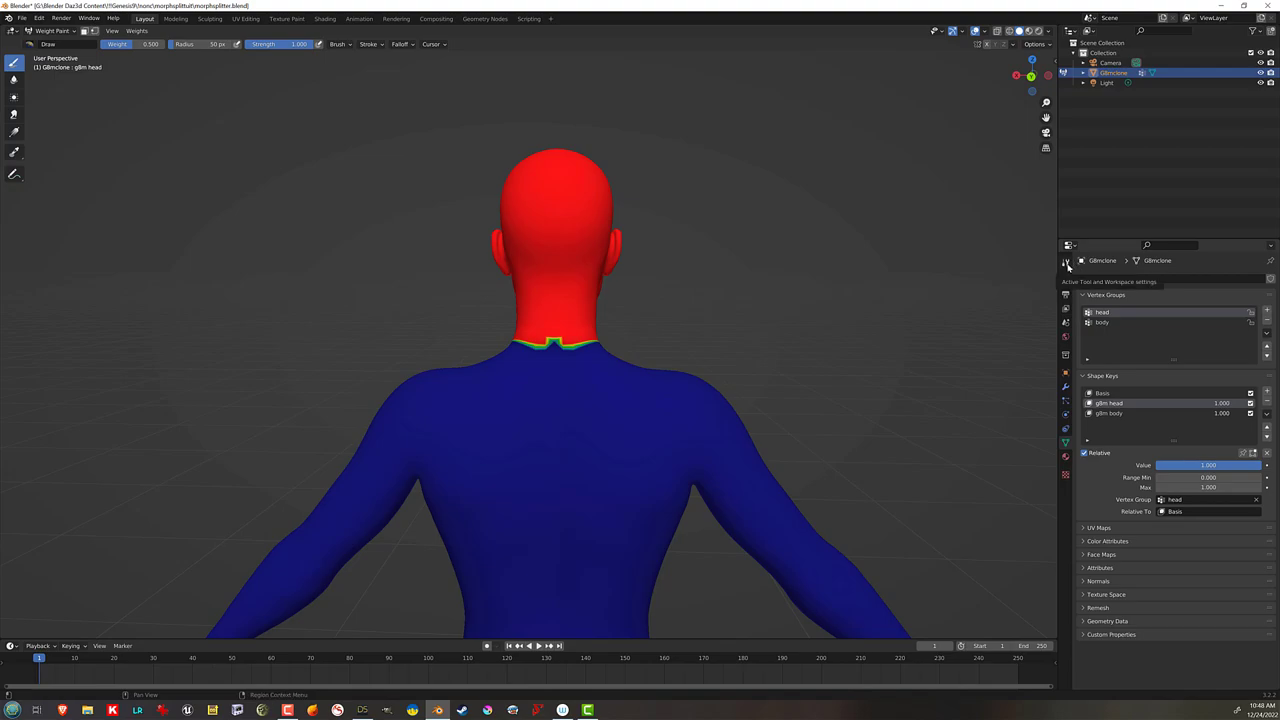
Step: Enable brush symmetry and paint a weight gradient across the neck base
left_click(1066, 263)
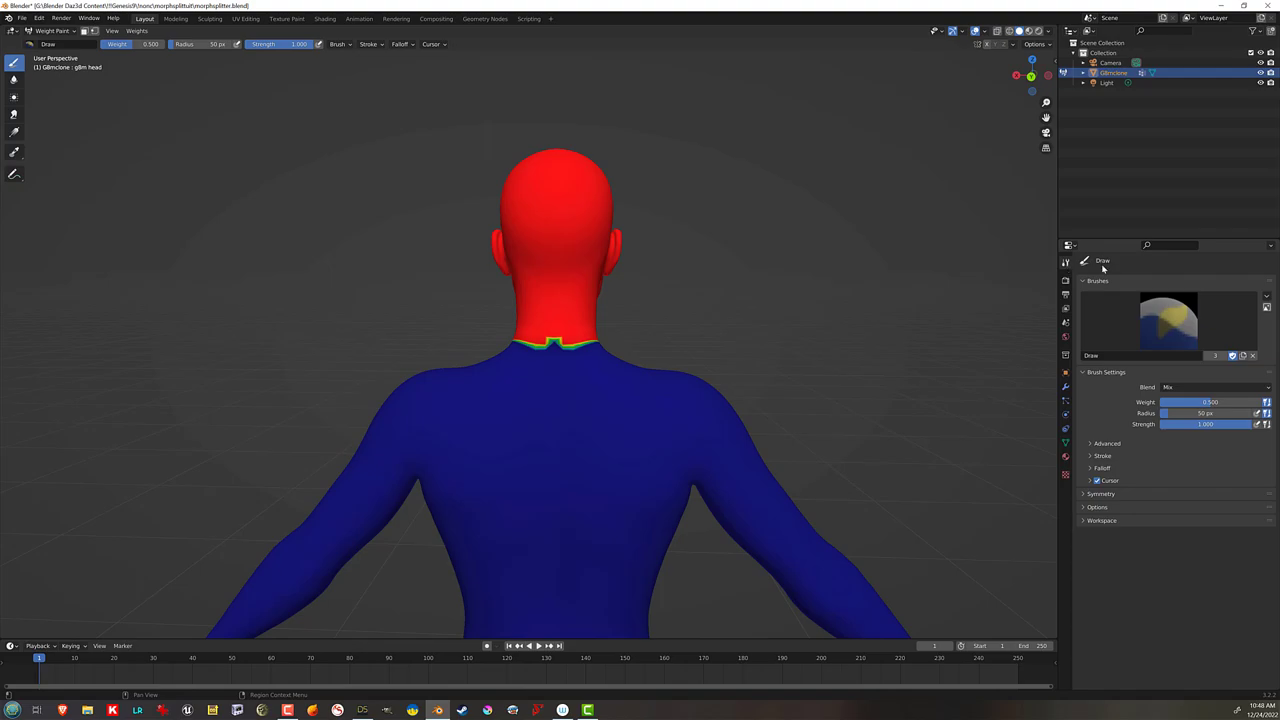
left_click(1118, 495)
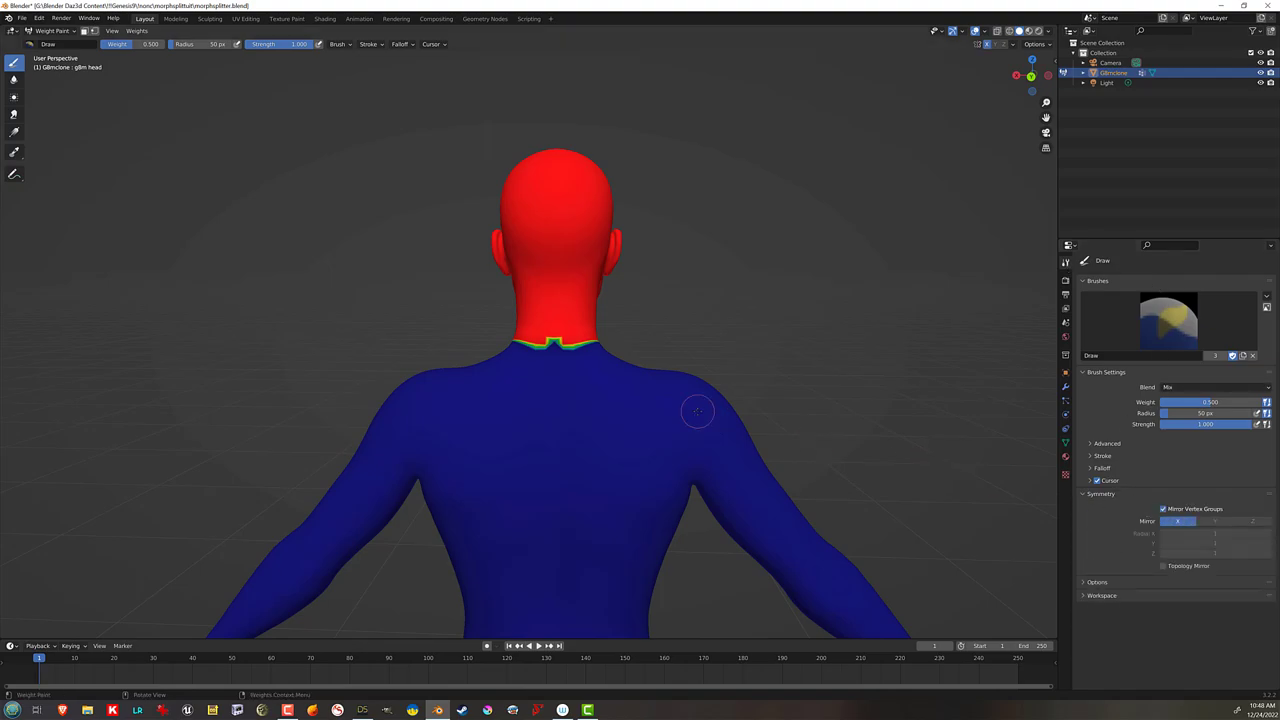
mouse_move(565, 352)
left_mouse_down()
mouse_move(601, 340)
mouse_move(561, 344)
left_mouse_up()
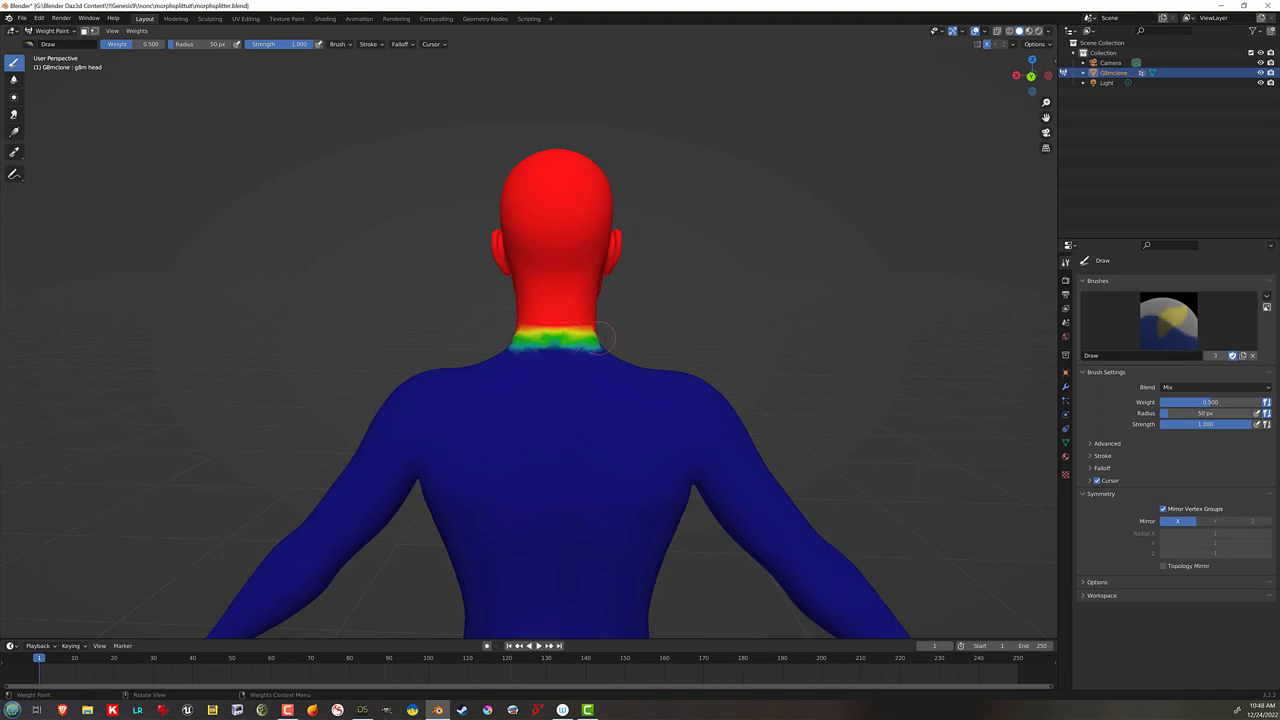
middle_click_drag(548, 340, 443, 343)
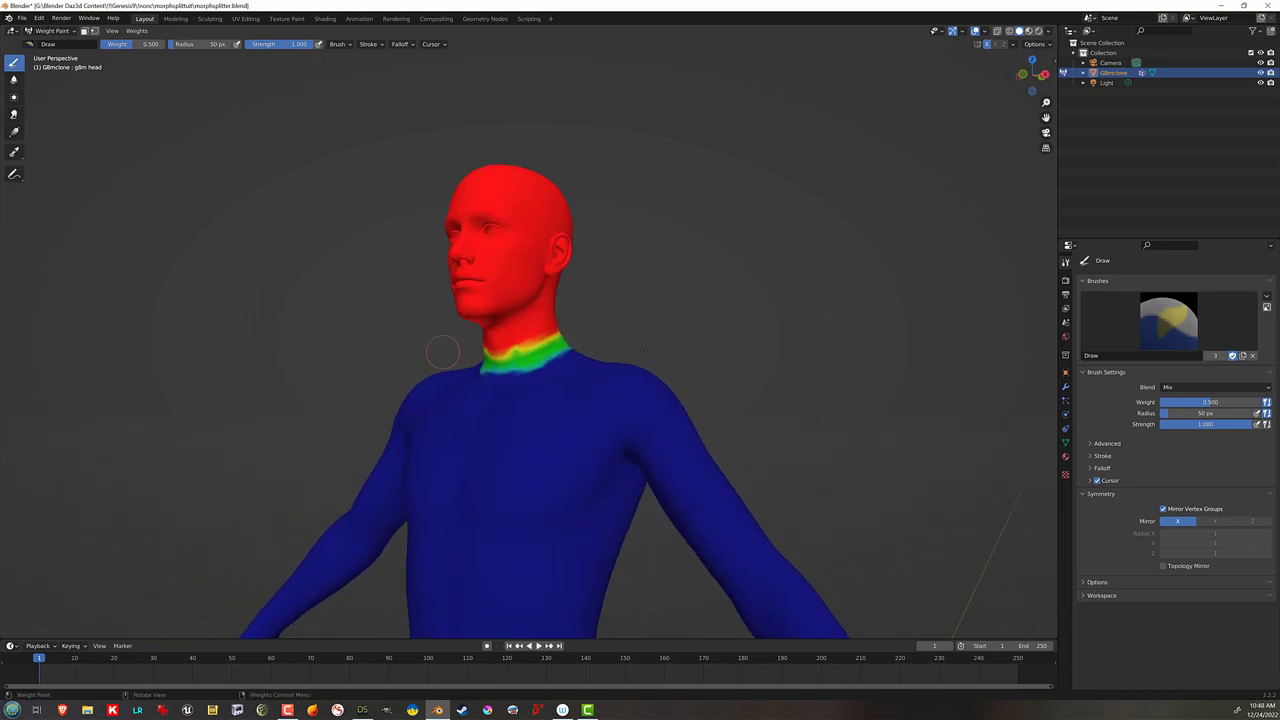
left_click(1065, 442)
Step: Make the body vertex group active and paint body weight along both sides of the neck
left_click(1112, 323)
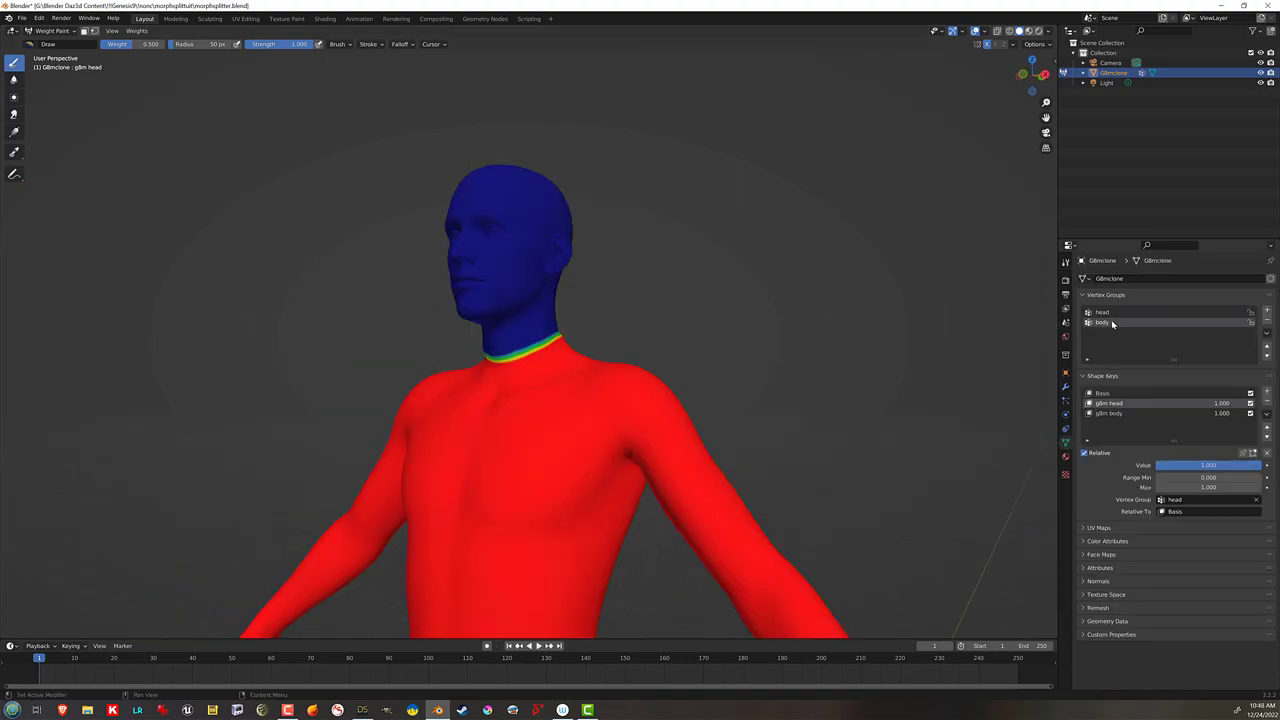
left_click_drag(555, 335, 500, 353)
middle_click_drag(500, 353, 540, 345)
left_click_drag(540, 345, 598, 347)
mouse_move(598, 347)
middle_mouse_down()
mouse_move(684, 347)
mouse_move(629, 338)
middle_mouse_up()
scroll(629, 338, "up", 4)
scroll(601, 322, "down", 1)
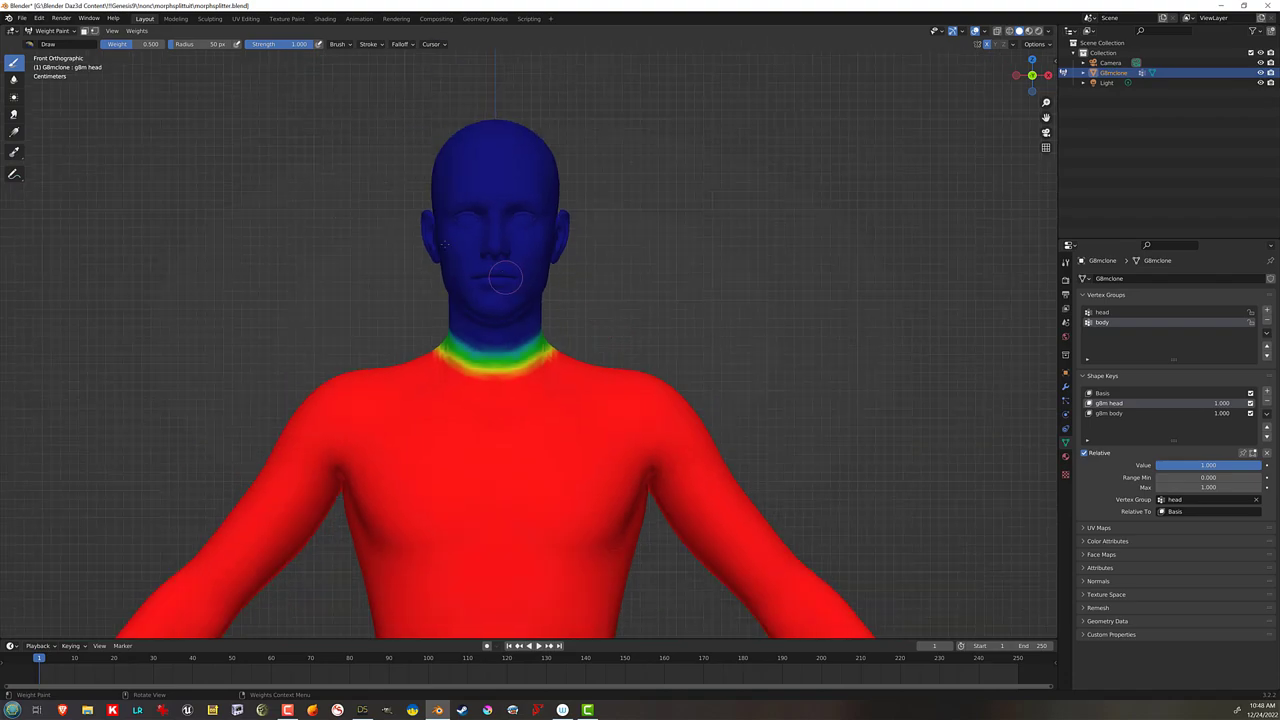
Step: Smooth the body group's neck weights twice with Weights > Smooth
left_click(134, 31)
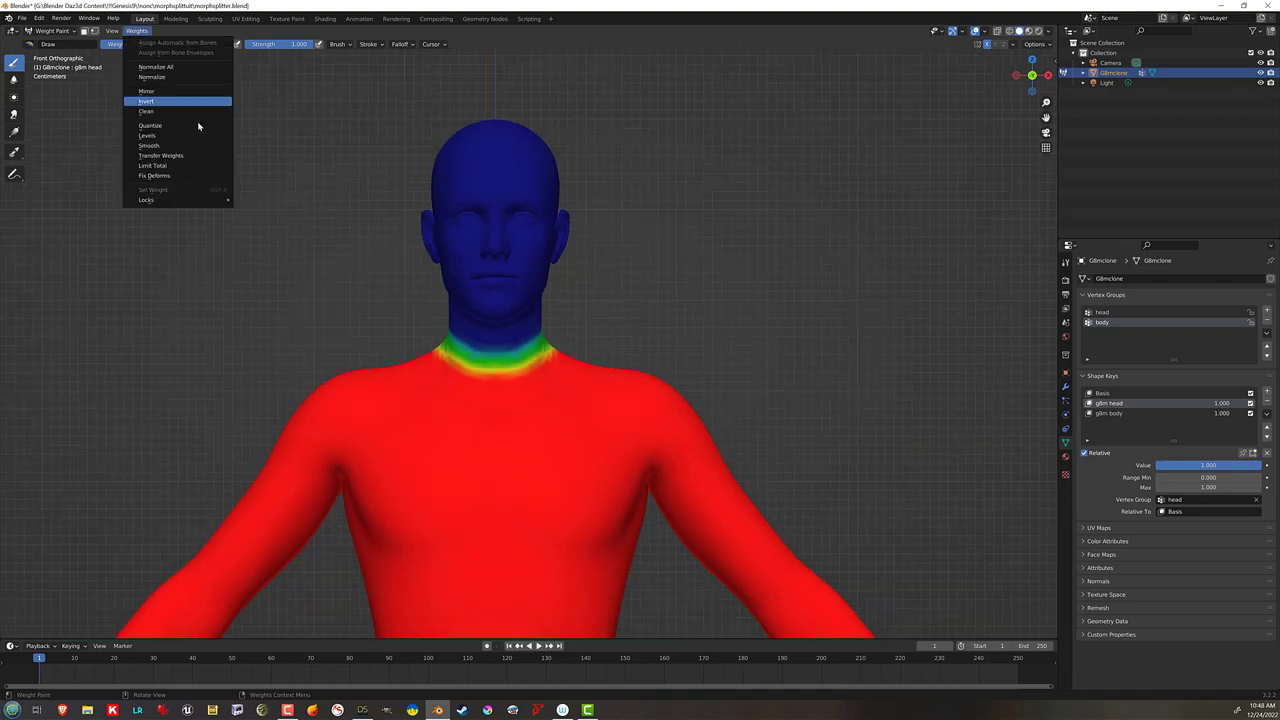
left_click(180, 146)
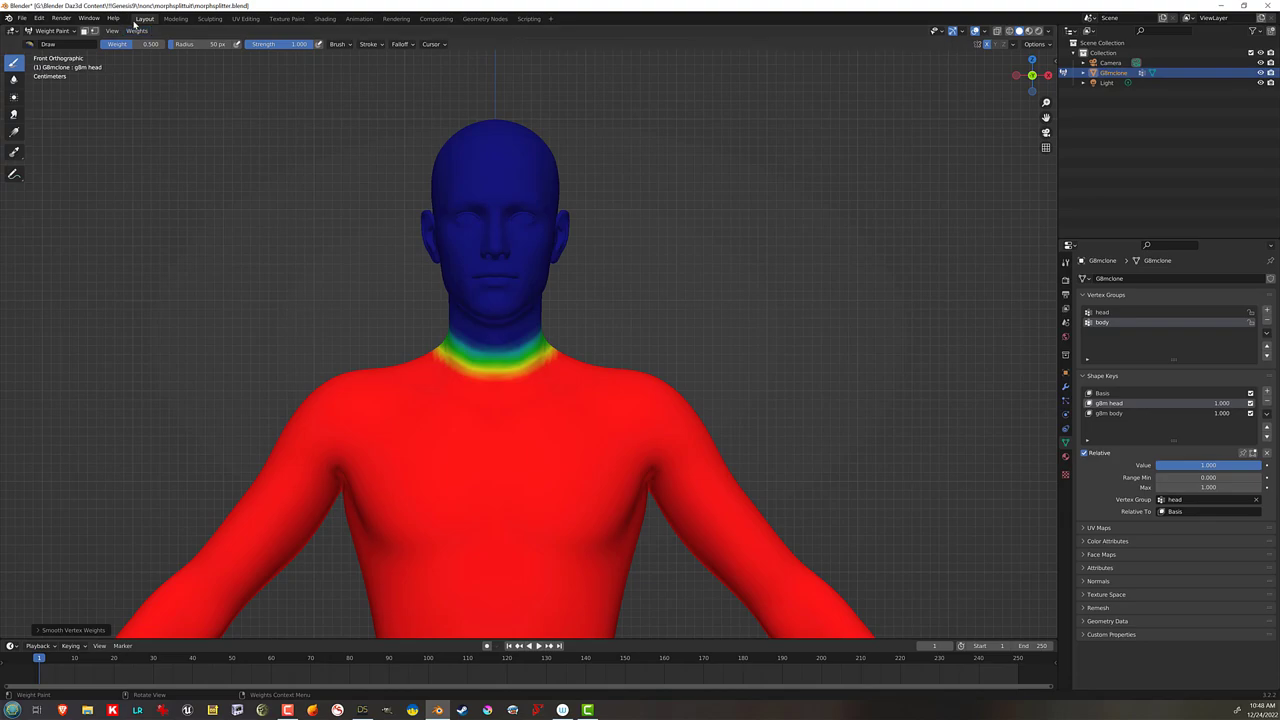
left_click(134, 31)
left_click(170, 147)
Step: Make the head group active and smooth its neck weights three more times
left_click(1151, 314)
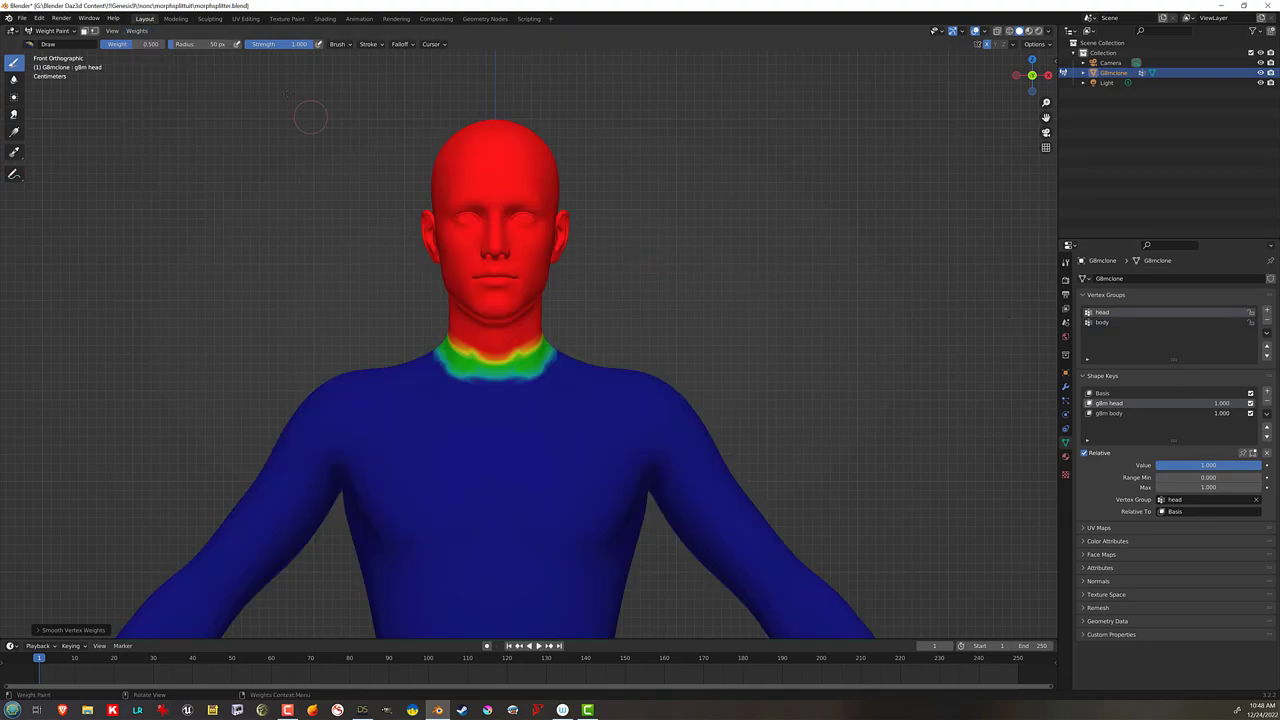
left_click(134, 31)
left_click(168, 147)
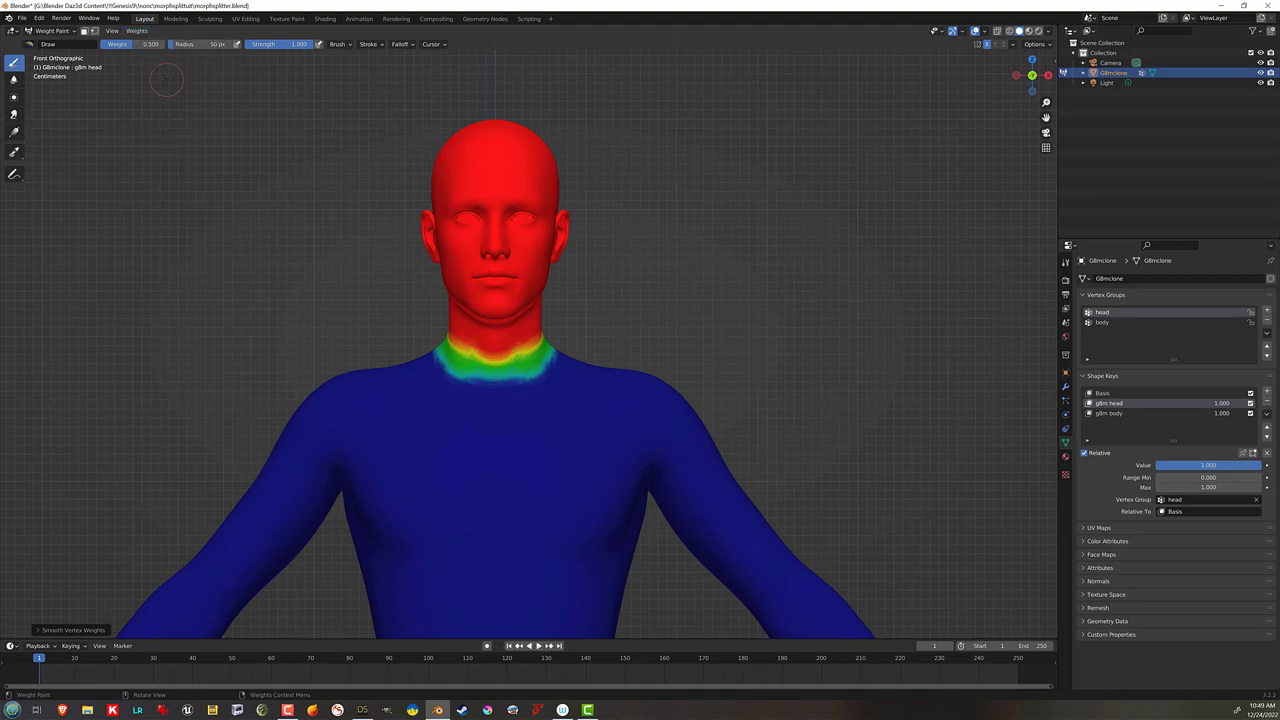
left_click(135, 31)
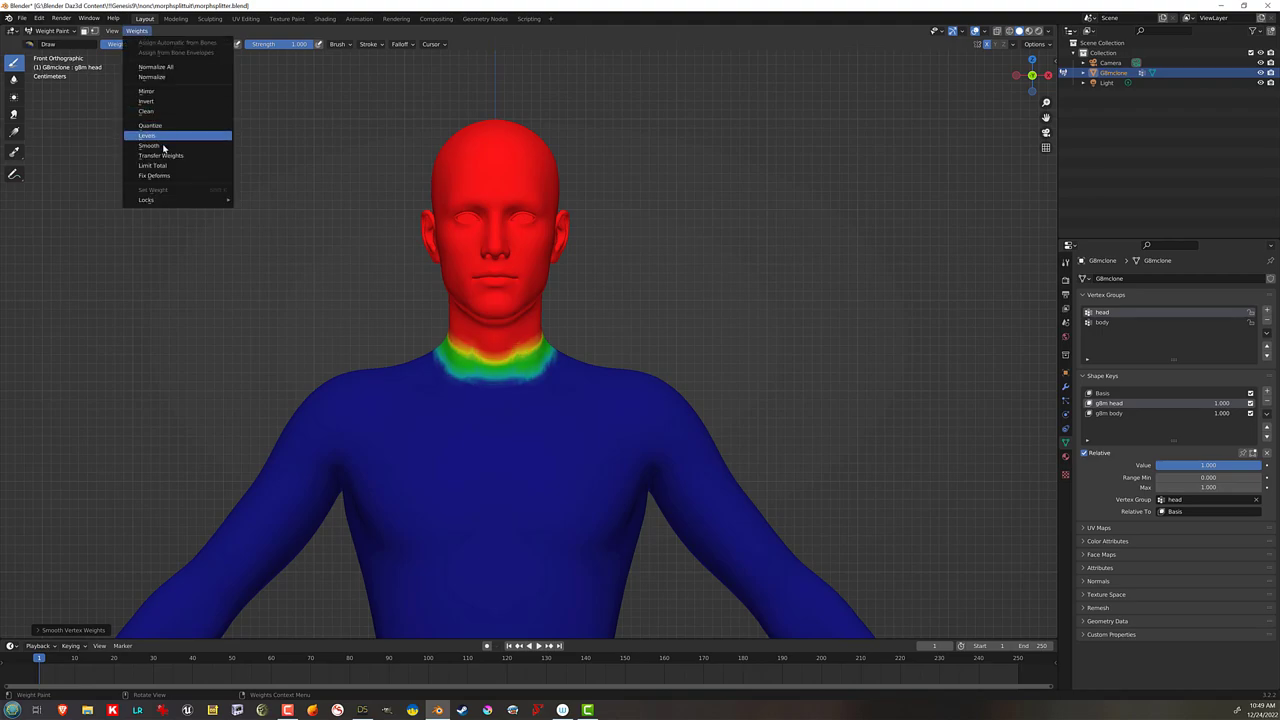
left_click(166, 146)
left_click(135, 31)
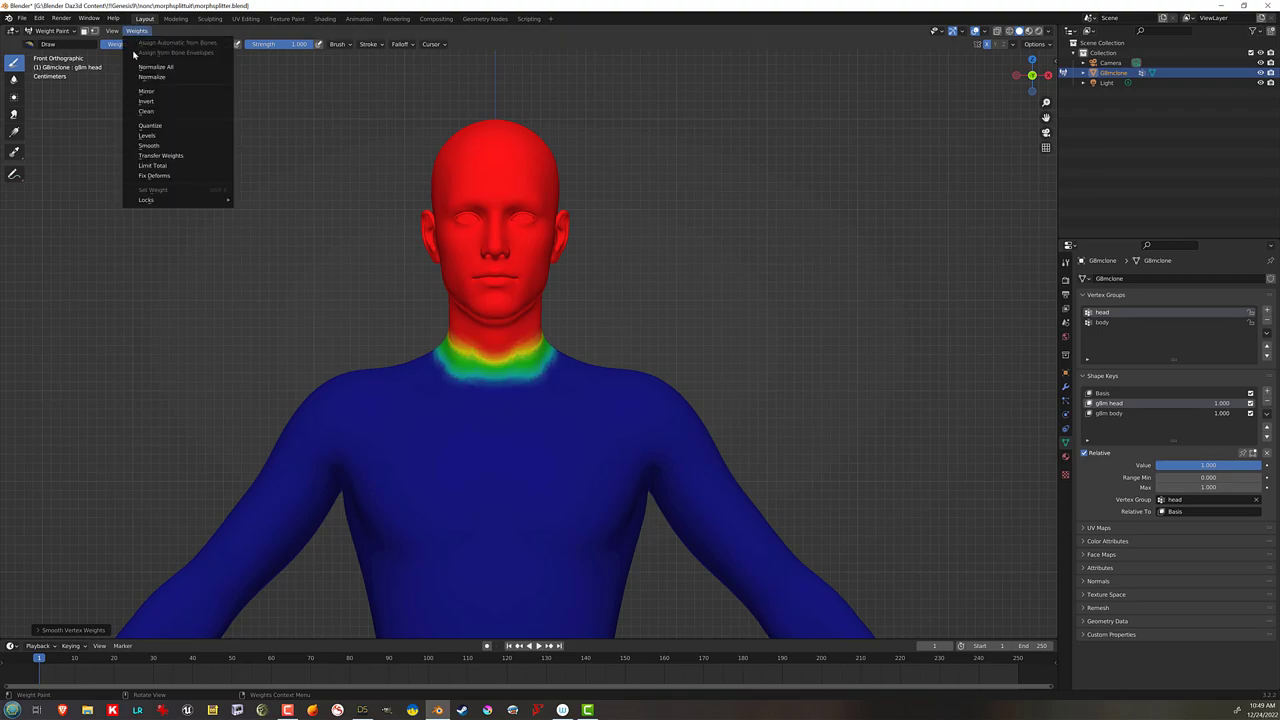
left_click(166, 146)
scroll(610, 300, "down", 5)
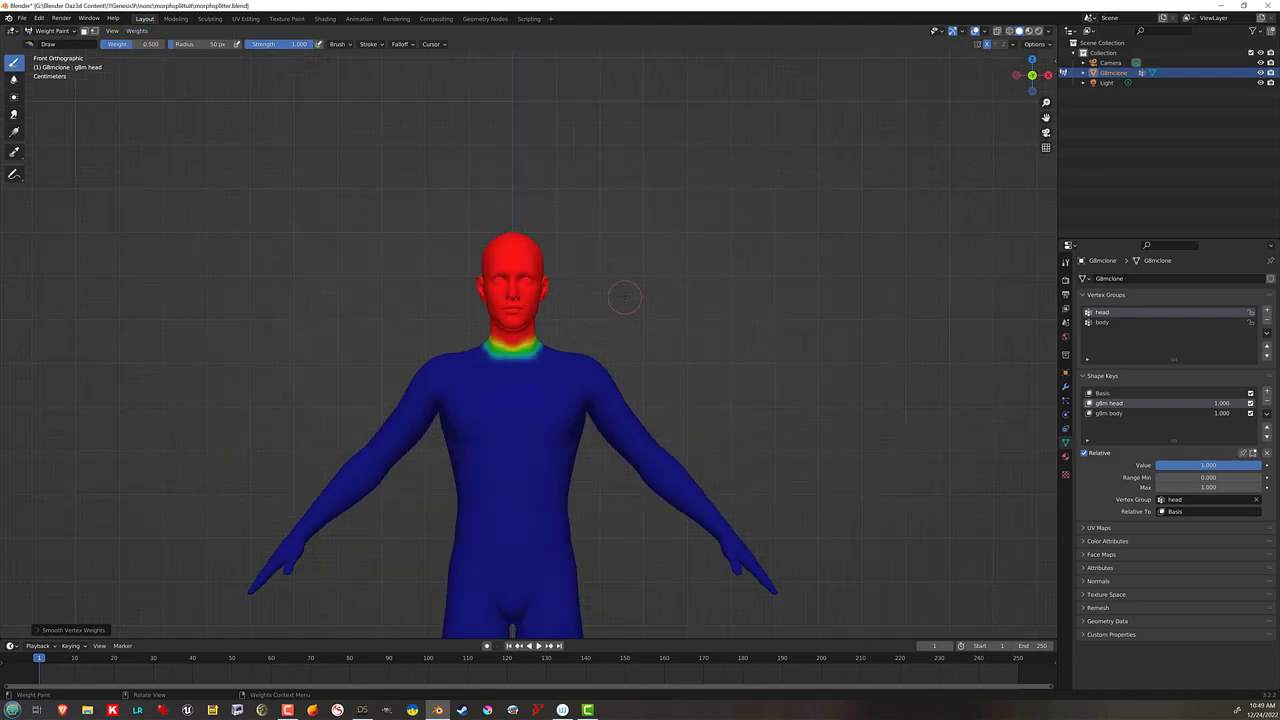
scroll(610, 300, "up", 4)
Step: Switch to Object Mode and inspect the neck in Right orthographic view
left_click(52, 30)
left_click(50, 44)
middle_click_drag(611, 305, 745, 316)
key("KP_3")
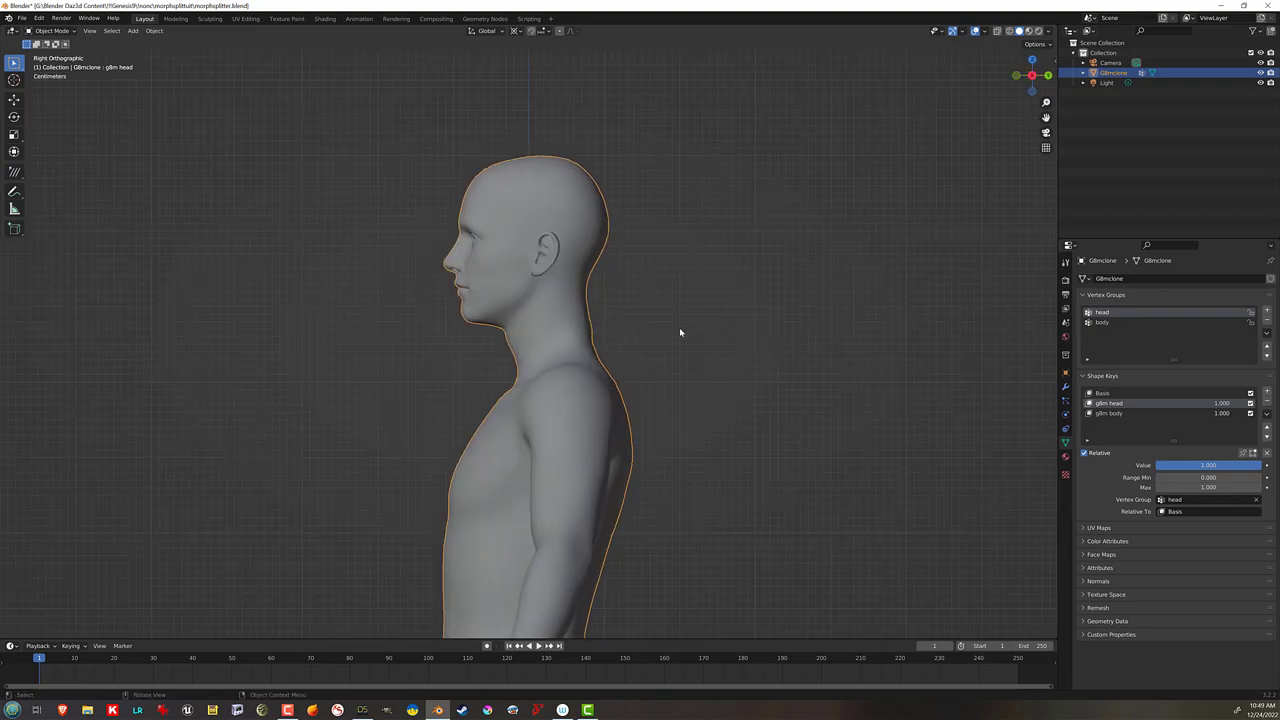
scroll(679, 332, "up", 2)
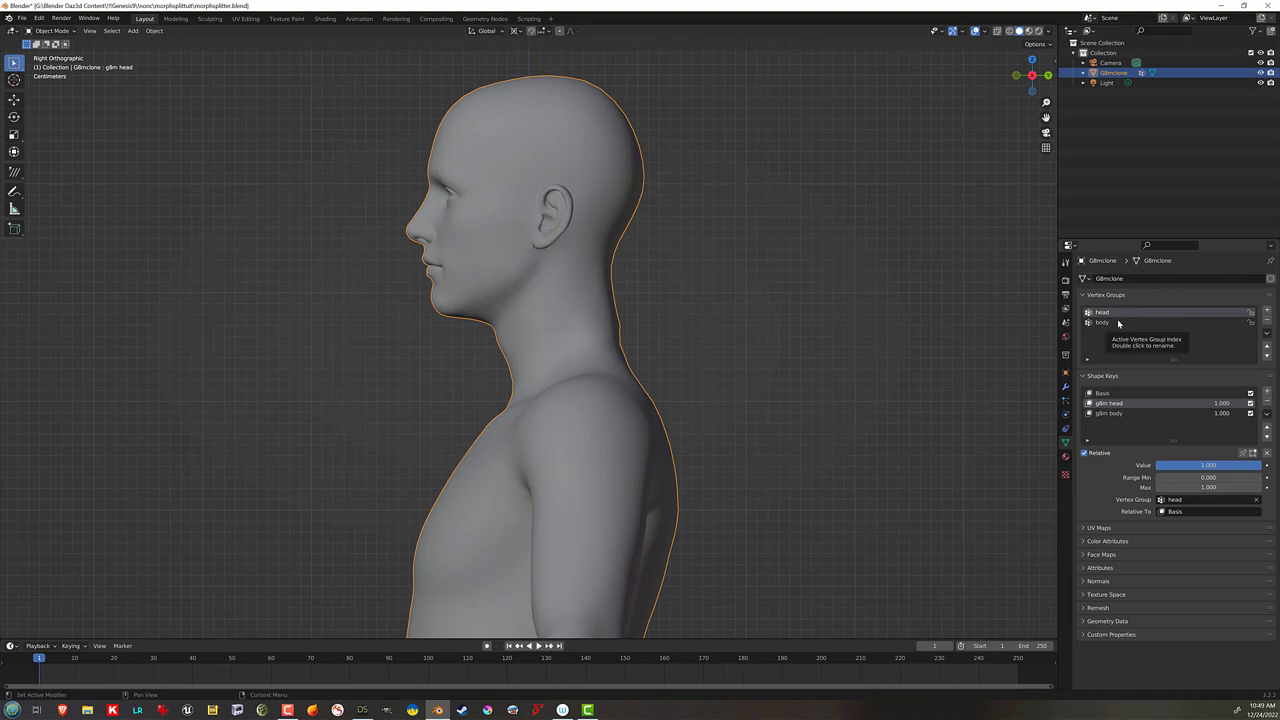
Step: Return to Weight Paint mode, keeping the brush weight at 0.5
left_click(52, 31)
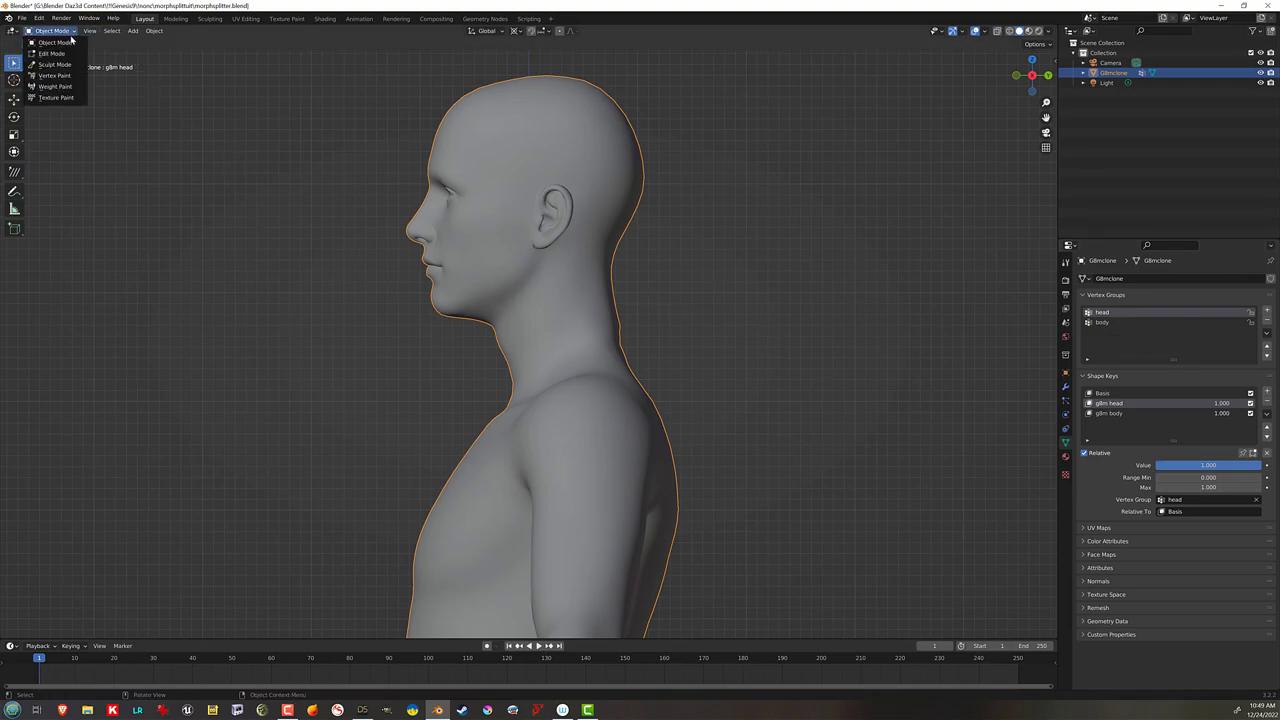
left_click(52, 87)
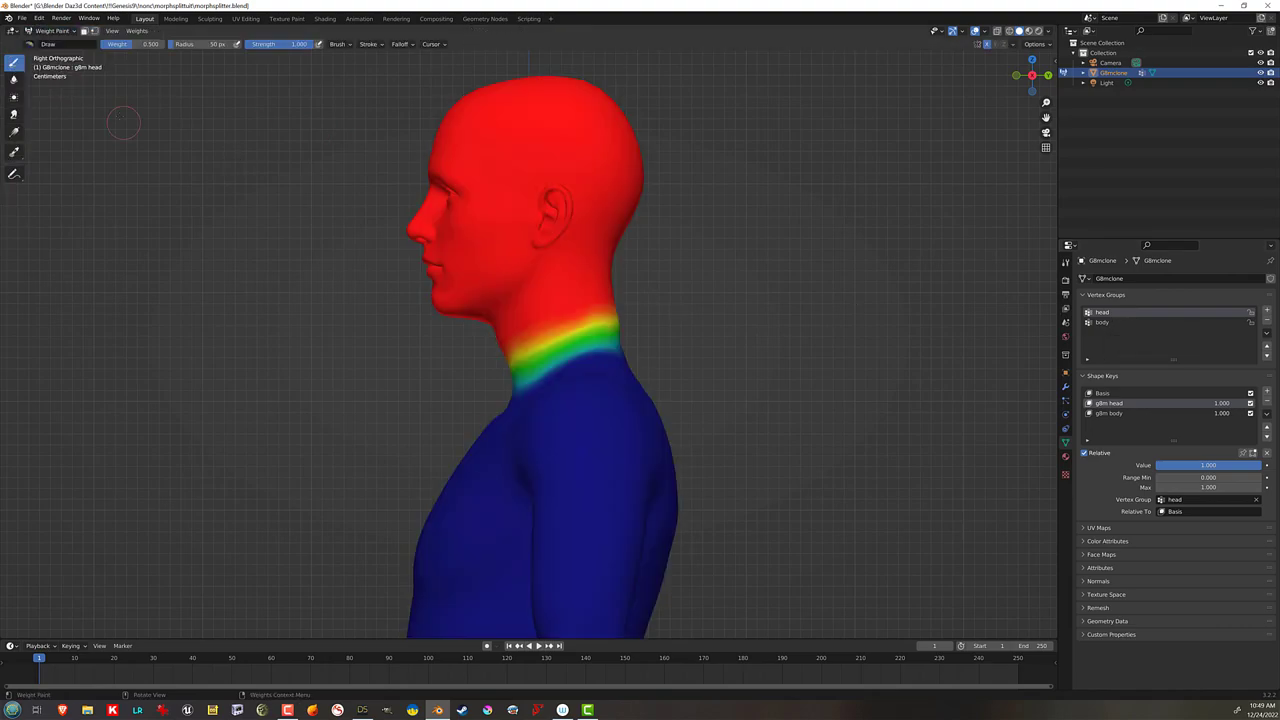
left_click(150, 45)
key("Return")
mouse_move(620, 325)
middle_mouse_down()
mouse_move(561, 349)
mouse_move(590, 334)
mouse_move(570, 331)
middle_mouse_up()
Step: Smooth the head group's neck weights twice more, then view from the front
left_click(130, 31)
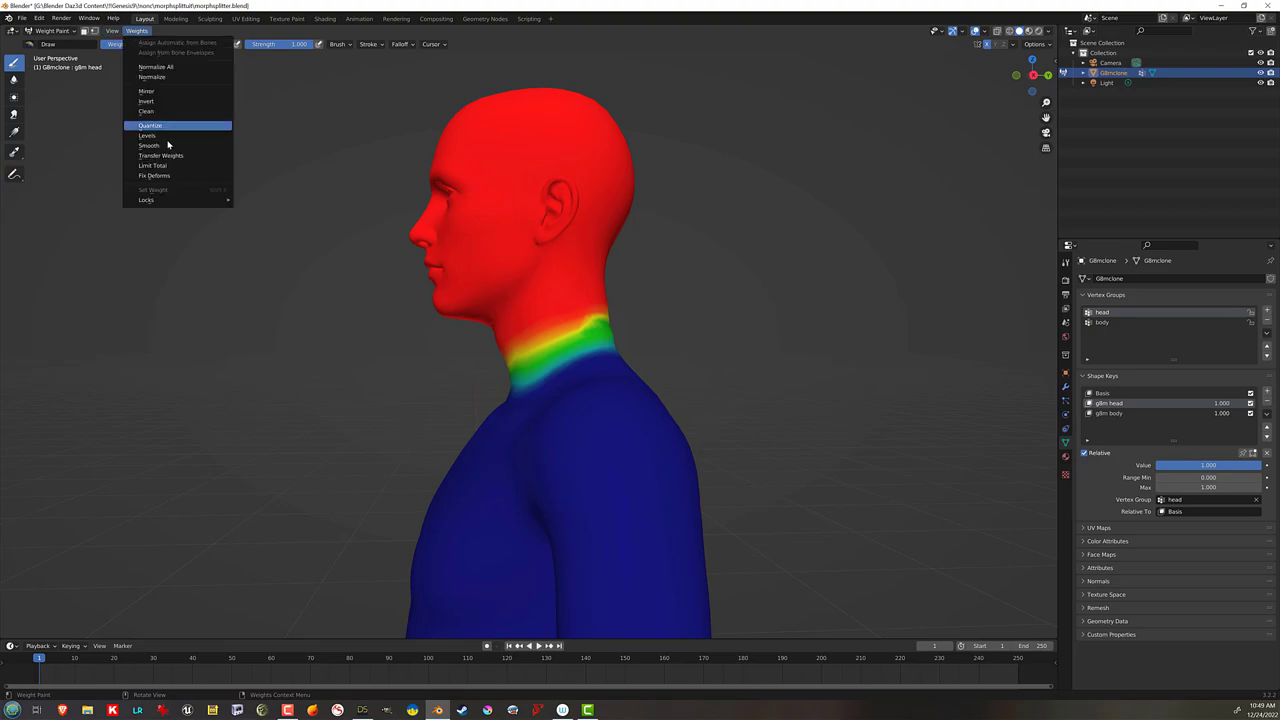
left_click(168, 146)
left_click(135, 31)
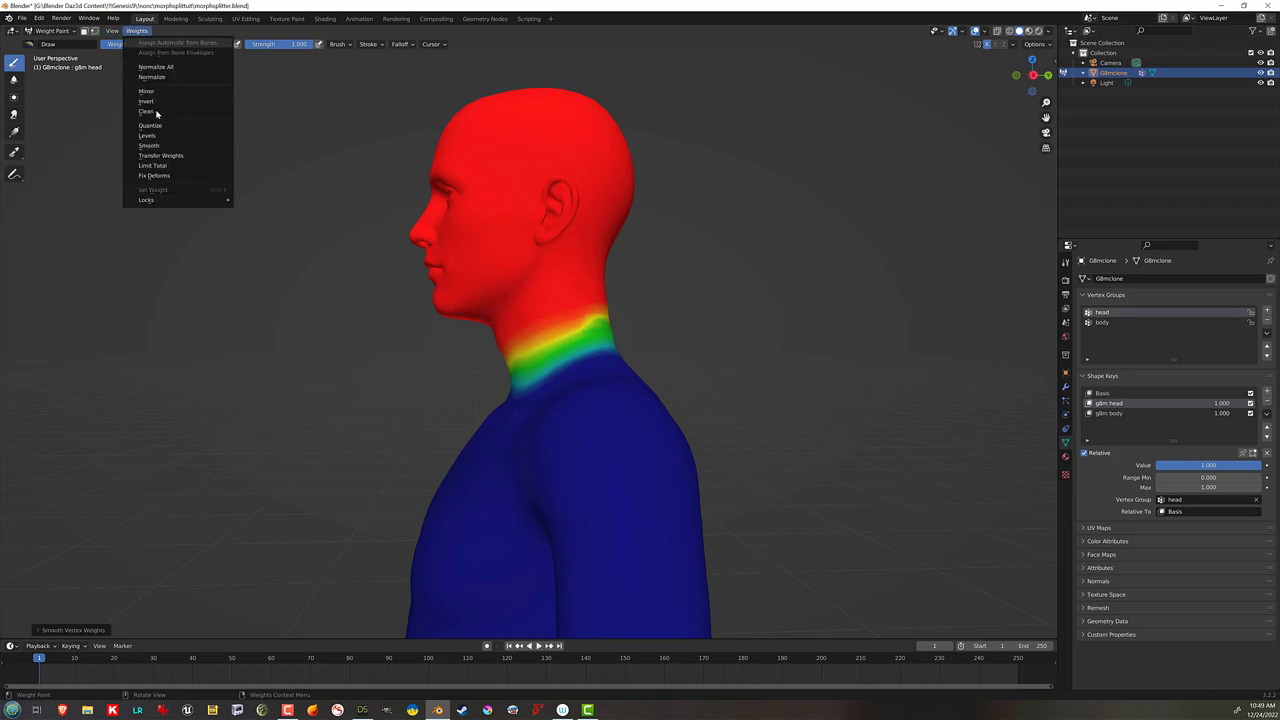
left_click(166, 146)
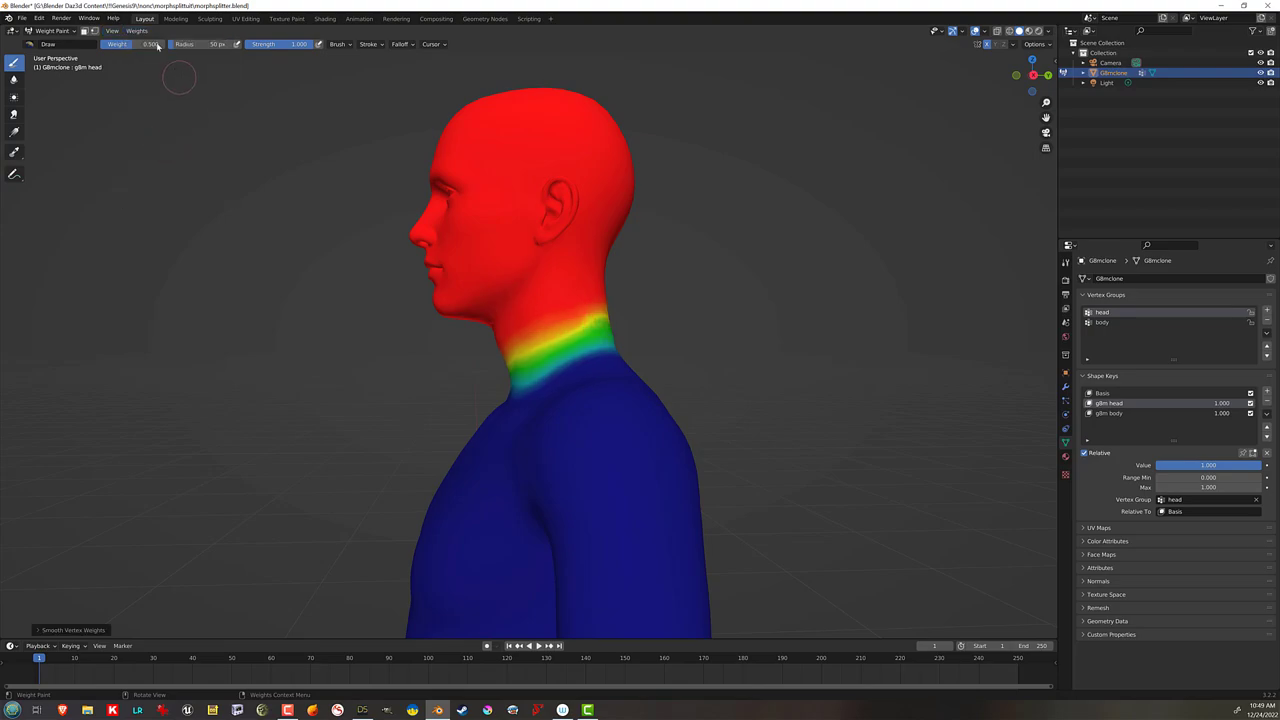
left_click(138, 31)
middle_click_drag(412, 260, 703, 281)
key("KP_1")
scroll(695, 265, "down", 5)
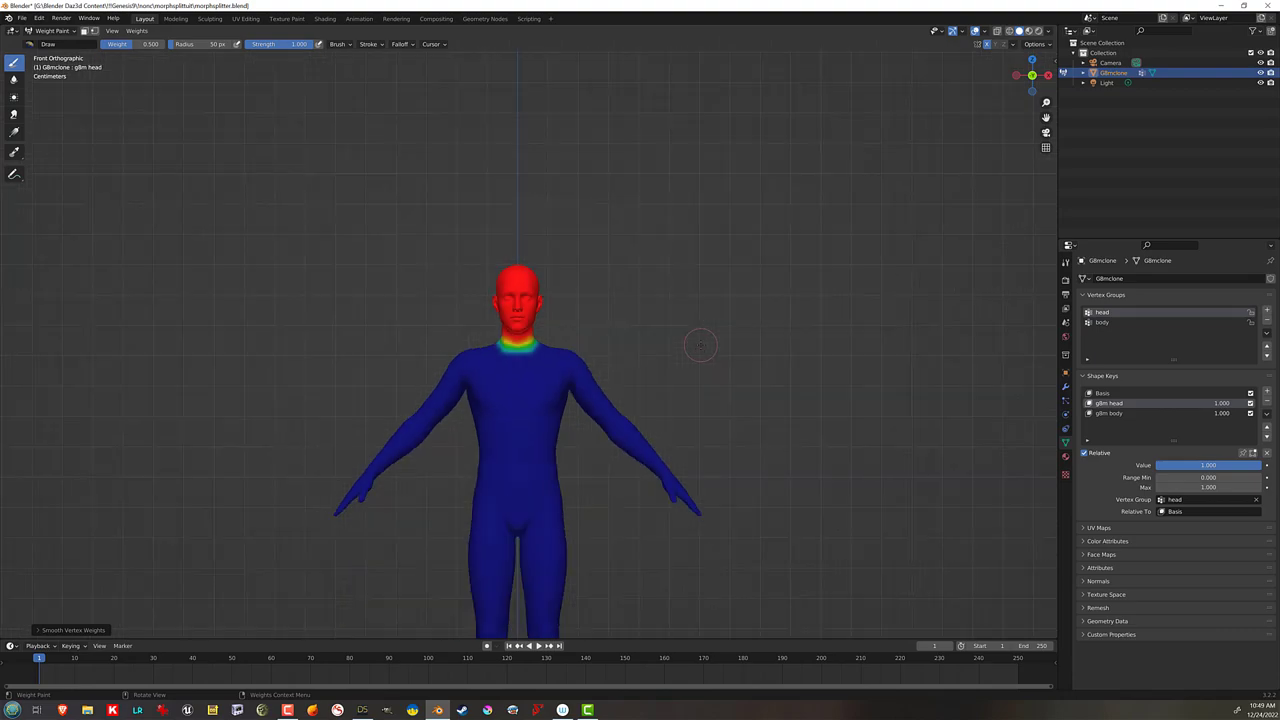
Step: Return to Object Mode and frame the head and neck in Right side view
left_click(52, 31)
left_click(55, 44)
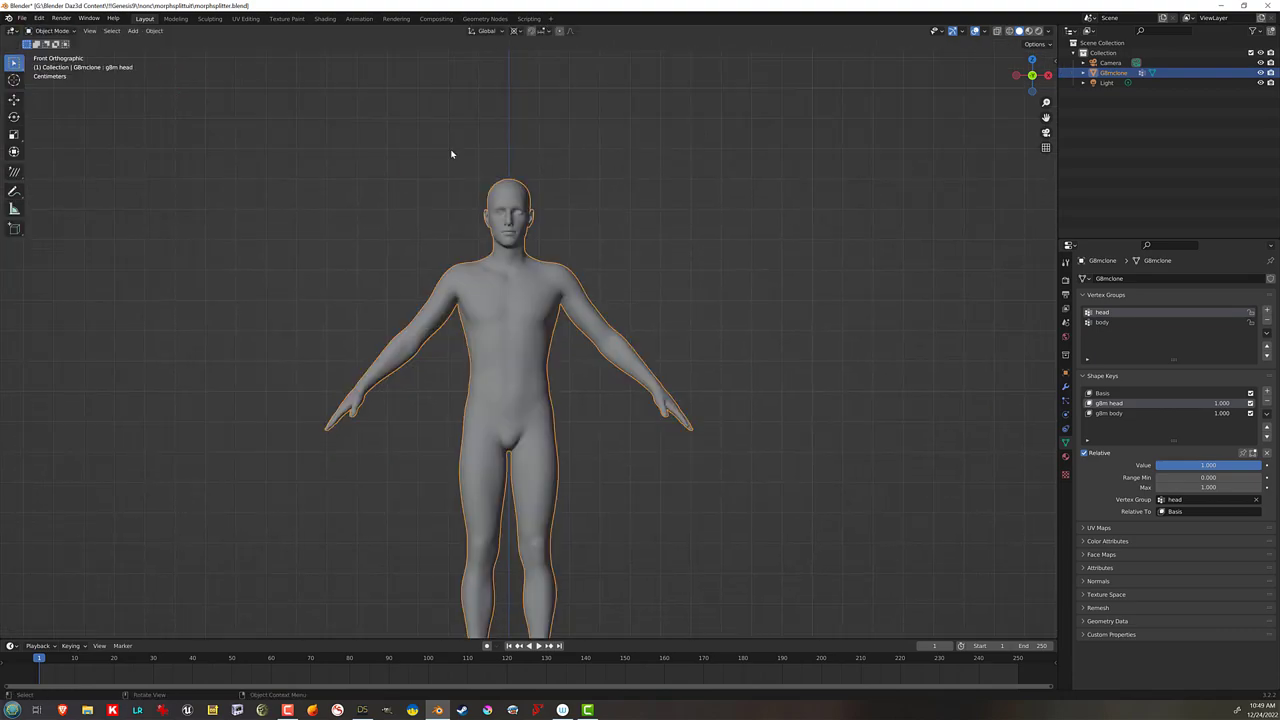
scroll(669, 220, "up", 2)
middle_click_drag(669, 220, 542, 230)
key("KP_3")
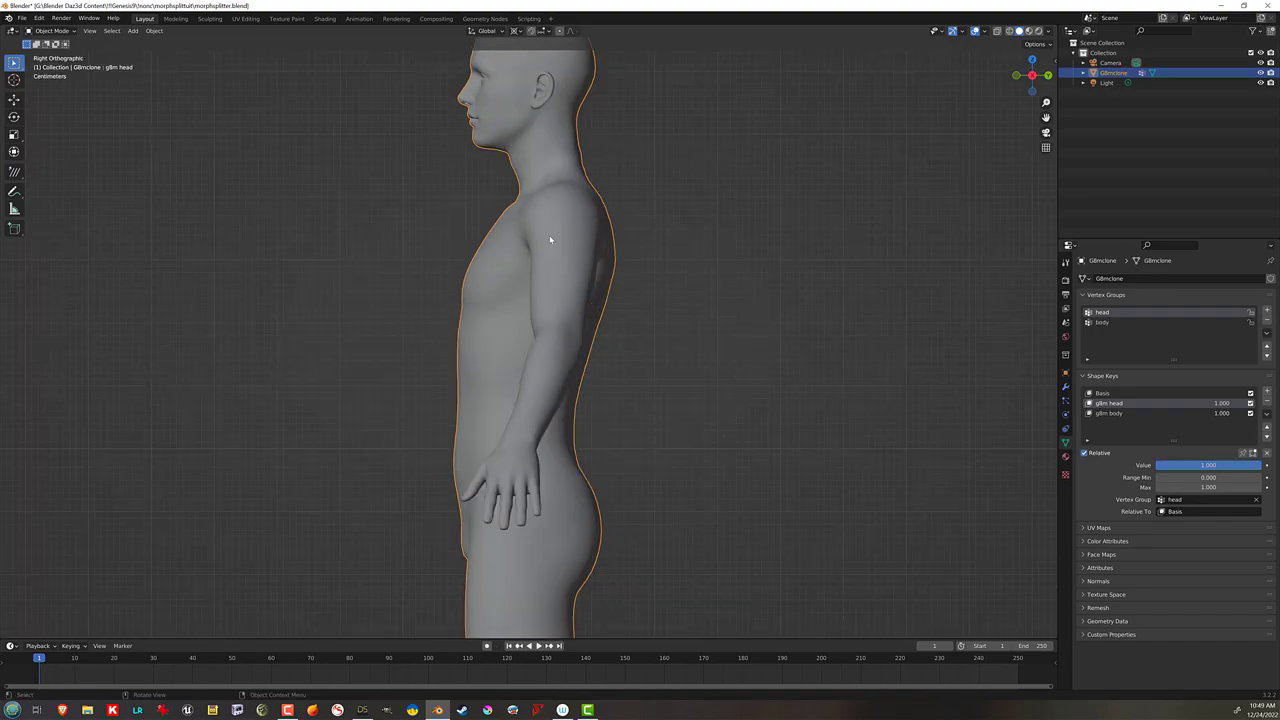
middle_click_drag(708, 231, 686, 423, "shift")
scroll(686, 421, "up", 4)
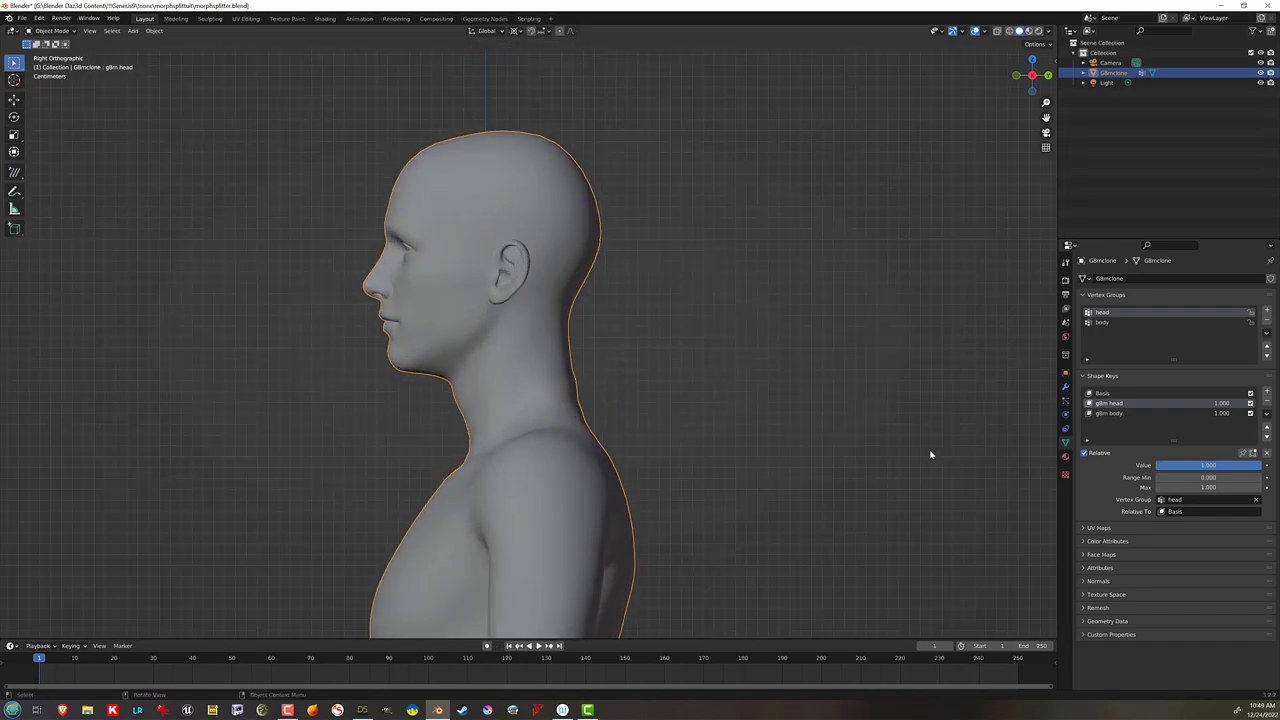
Step: Select the g8m body shape key and body vertex group, then enter Weight Paint mode
left_click(1110, 413)
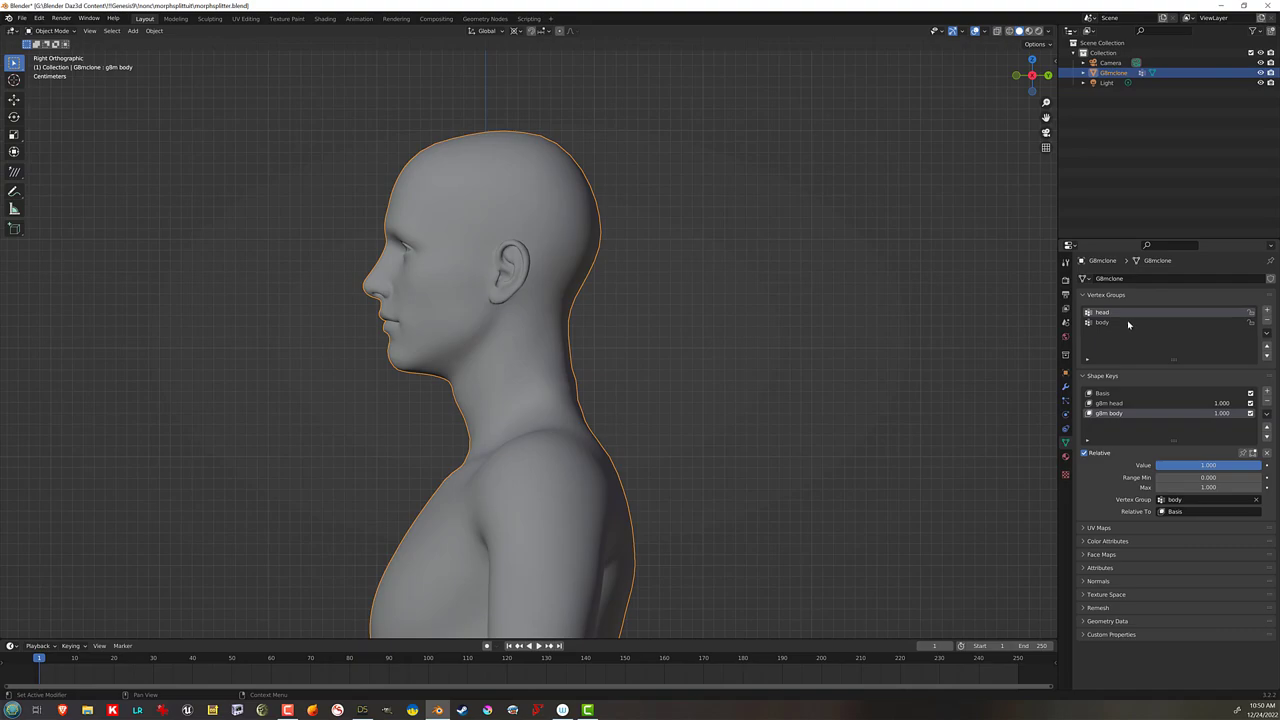
left_click(1128, 322)
left_click(52, 30)
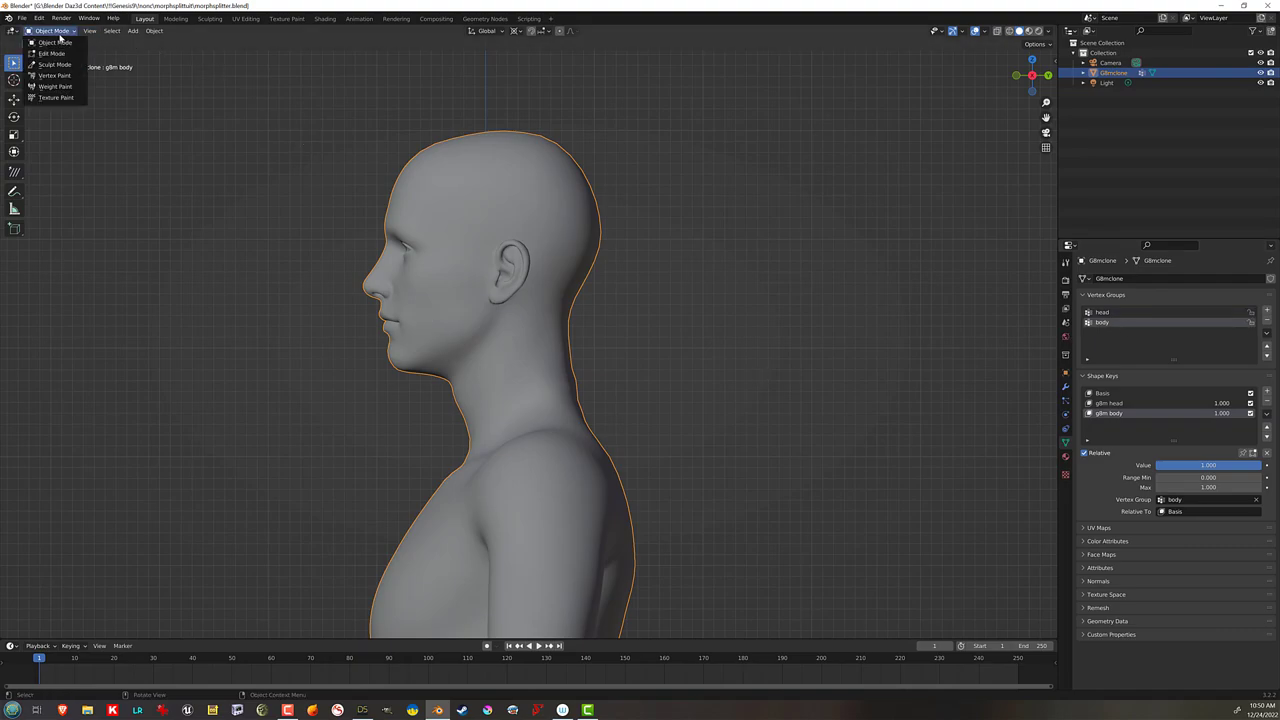
left_click(56, 36)
left_click(55, 31)
left_click(66, 91)
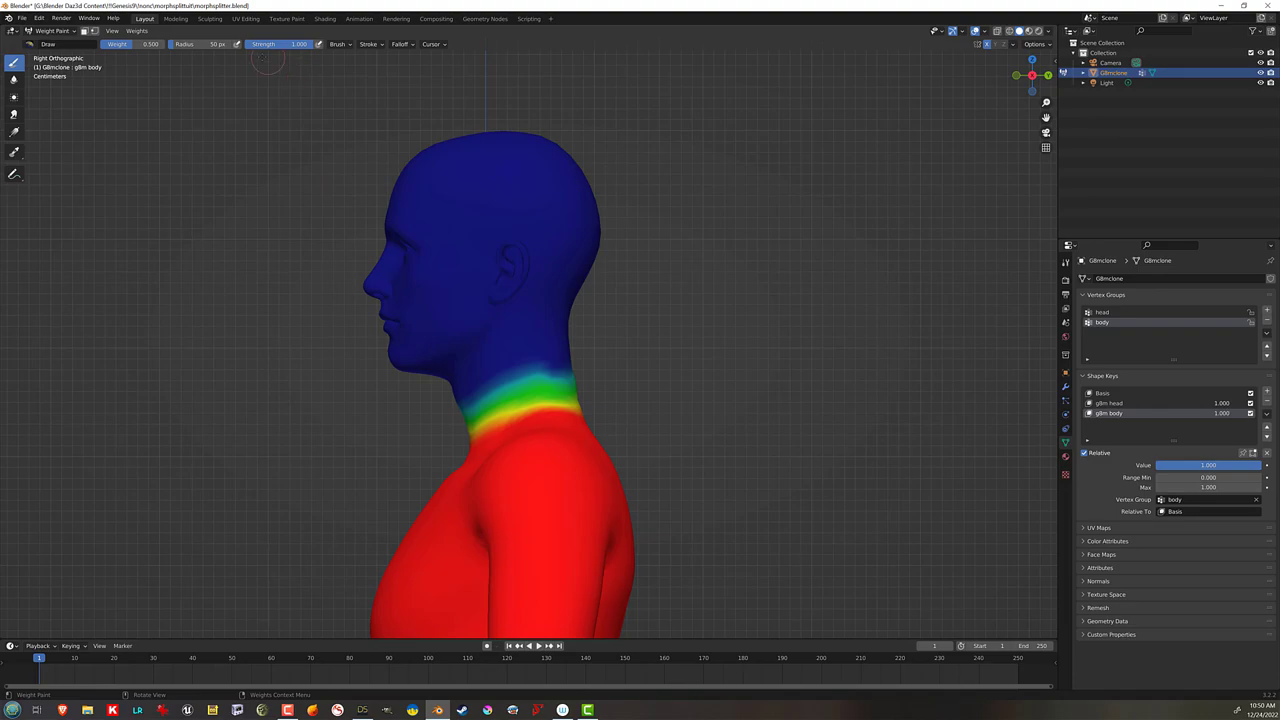
Step: Try a full 1.0 weight stroke on the back of the neck and undo it
left_click(132, 45)
type("1")
key("Return")
middle_click_drag(577, 381, 470, 385)
left_click_drag(578, 390, 640, 388)
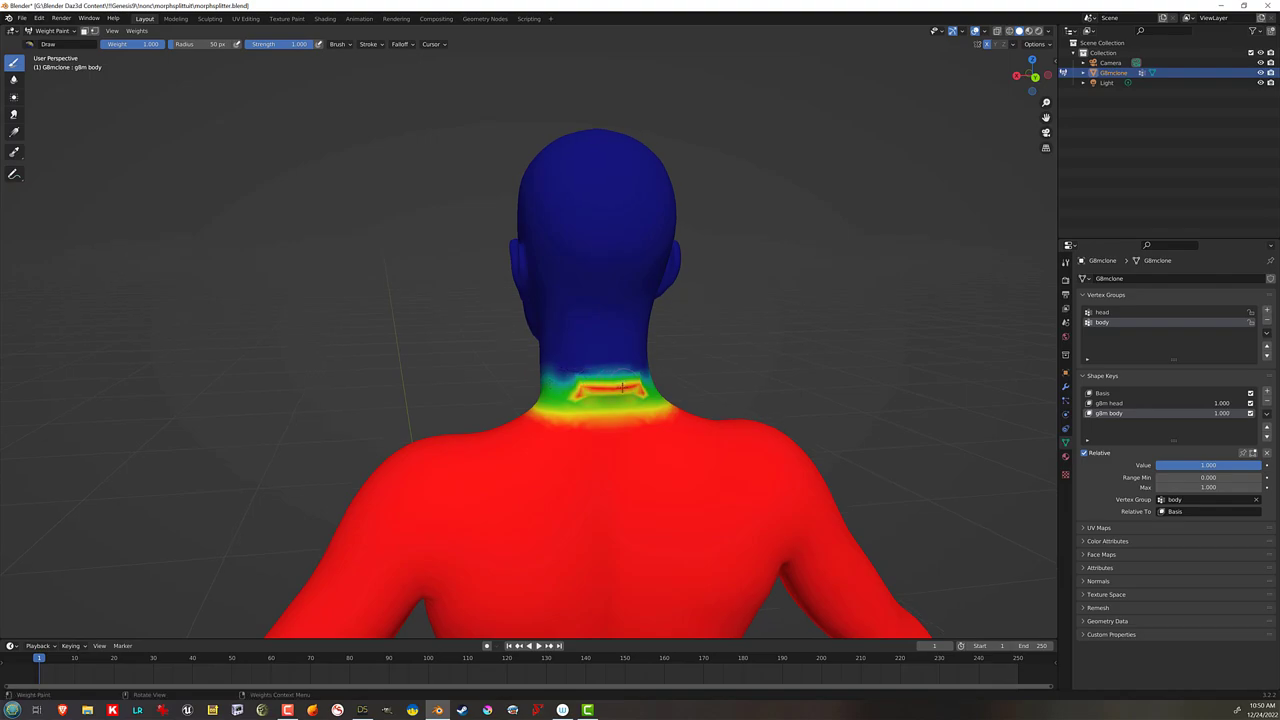
key("ctrl+z")
key("ctrl+z")
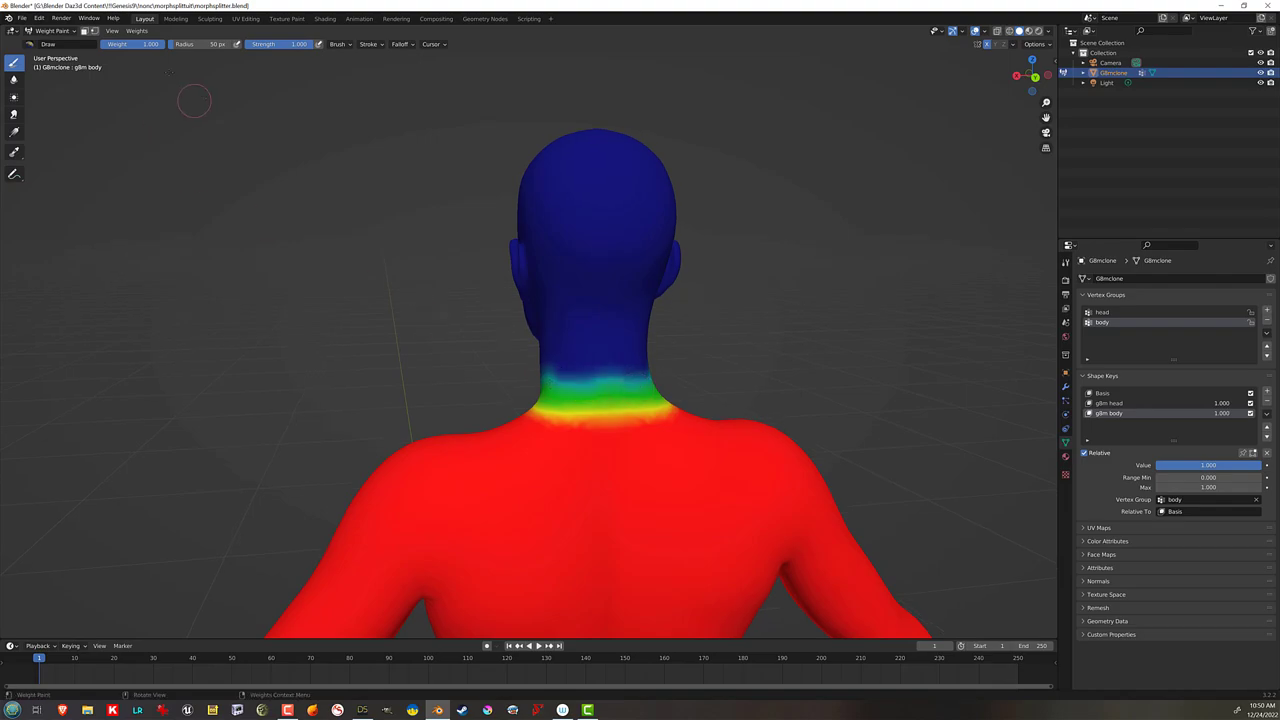
Step: Set the brush weight to 0.25 and paint light bands on the back and side of the neck
left_click(135, 44)
type("0.25")
key("Return")
mouse_move(643, 380)
left_mouse_down()
mouse_move(546, 383)
mouse_move(615, 389)
left_mouse_up()
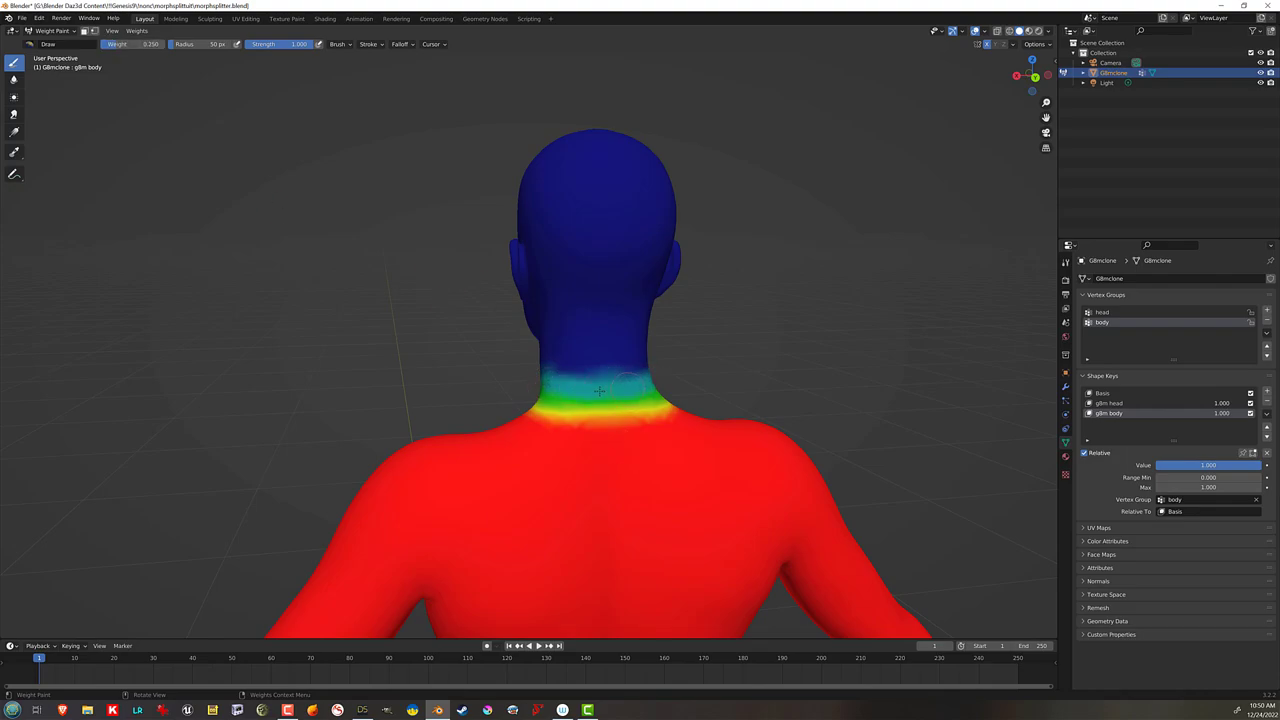
middle_click_drag(635, 389, 628, 384)
left_click_drag(542, 381, 499, 393)
middle_click_drag(578, 383, 580, 370)
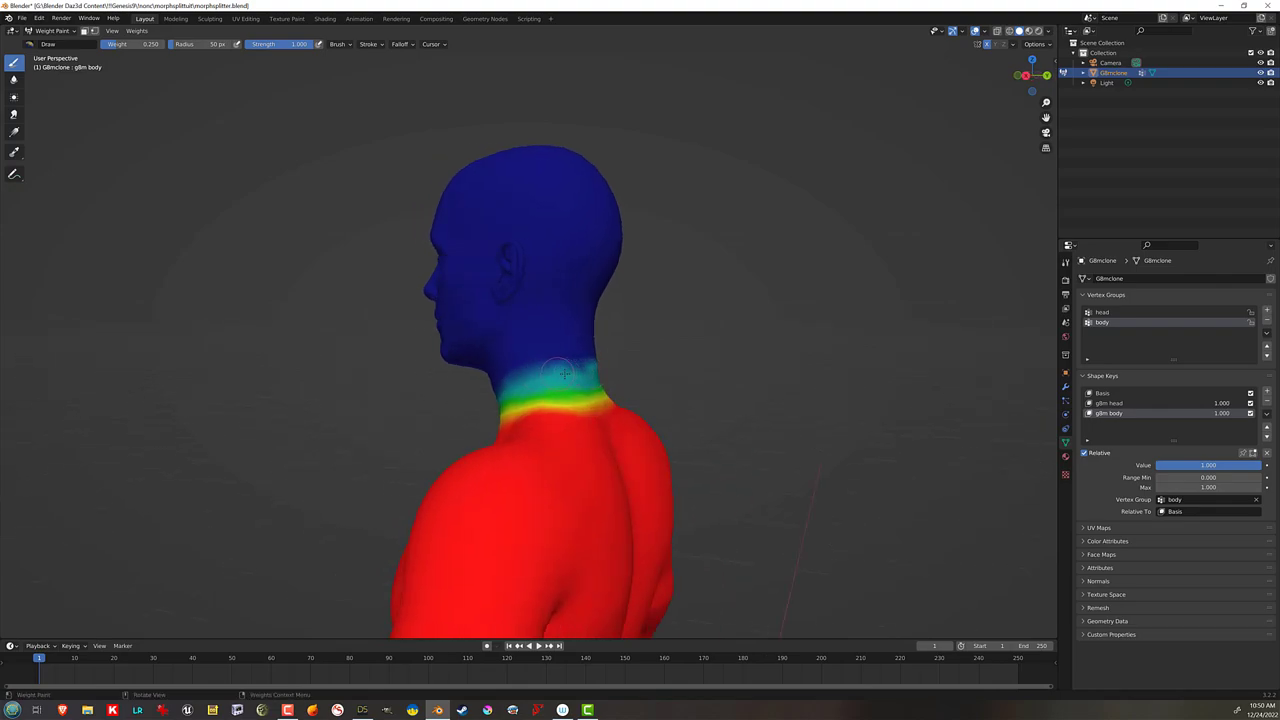
middle_click_drag(562, 375, 558, 368)
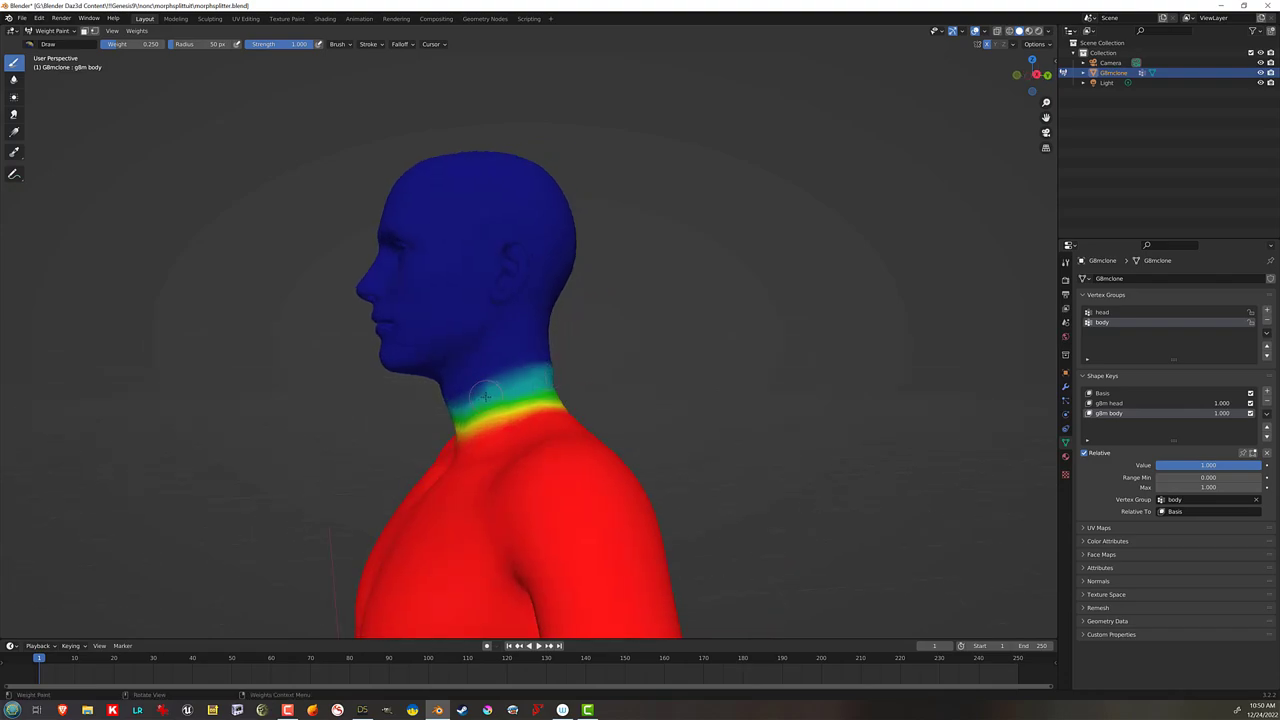
middle_click_drag(592, 381, 543, 380)
key("KP_3")
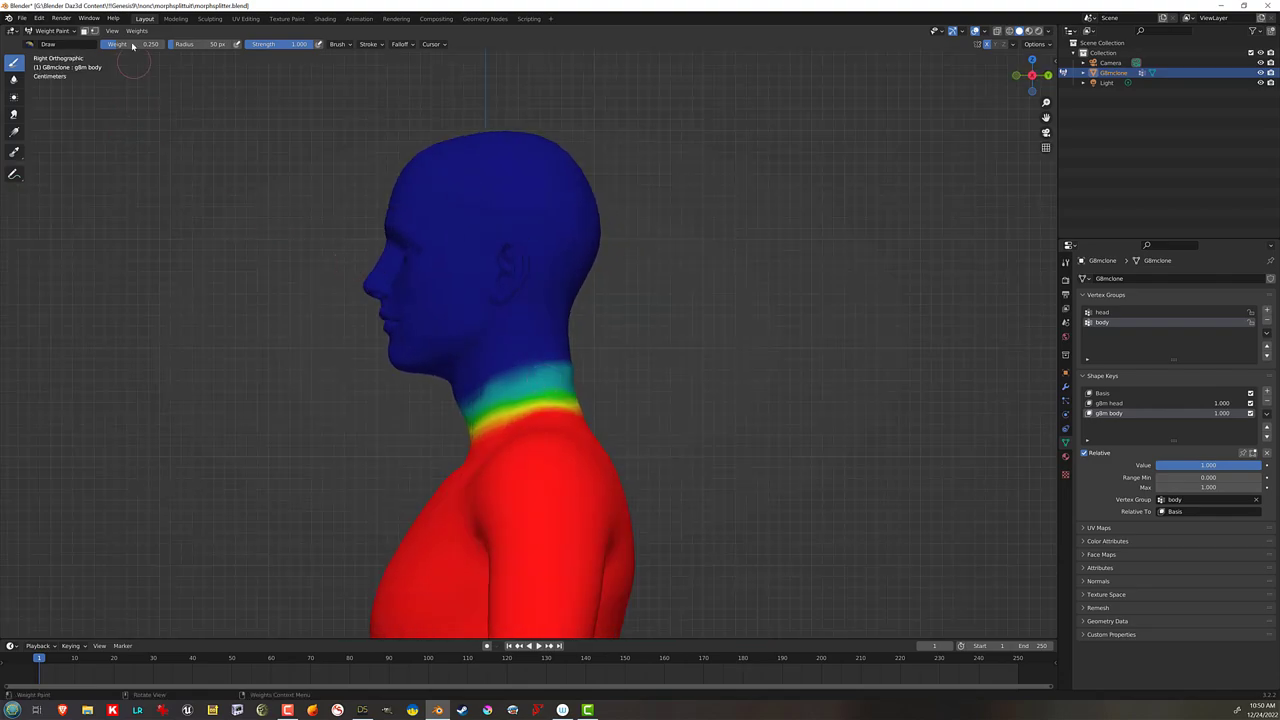
Step: Smooth the body group's neck weights three times with Weights > Smooth
left_click(136, 30)
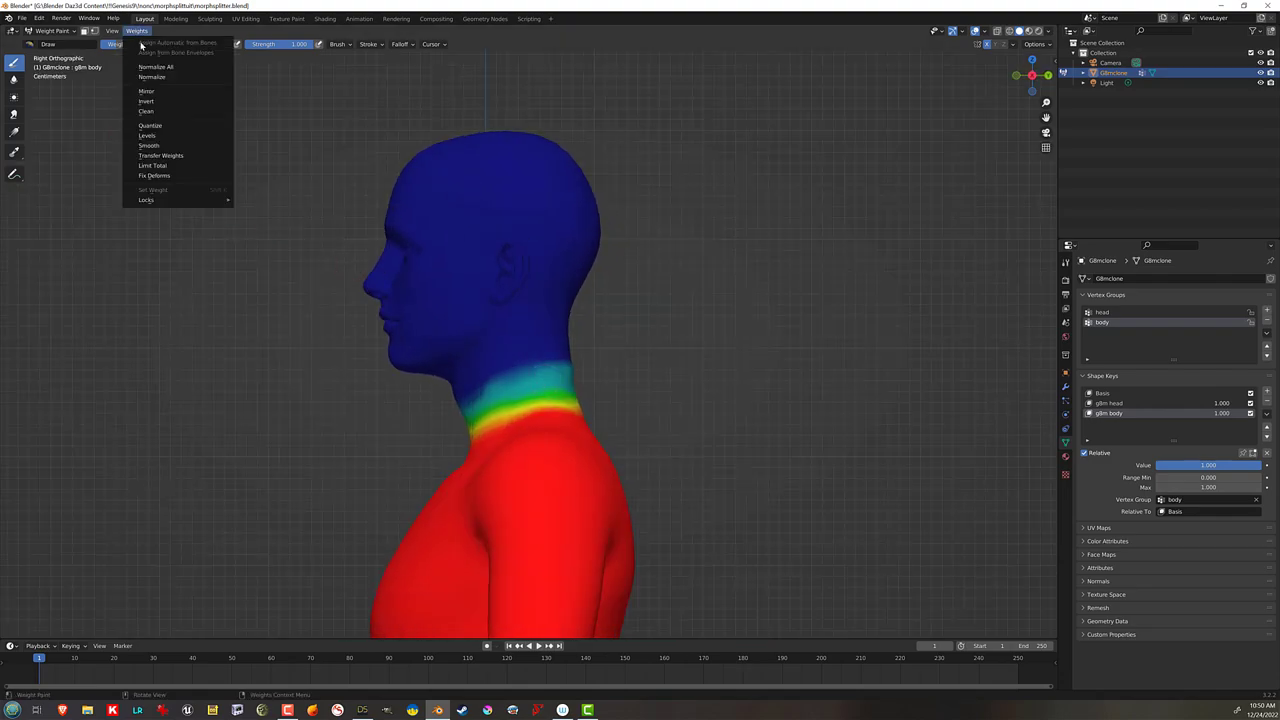
left_click(208, 148)
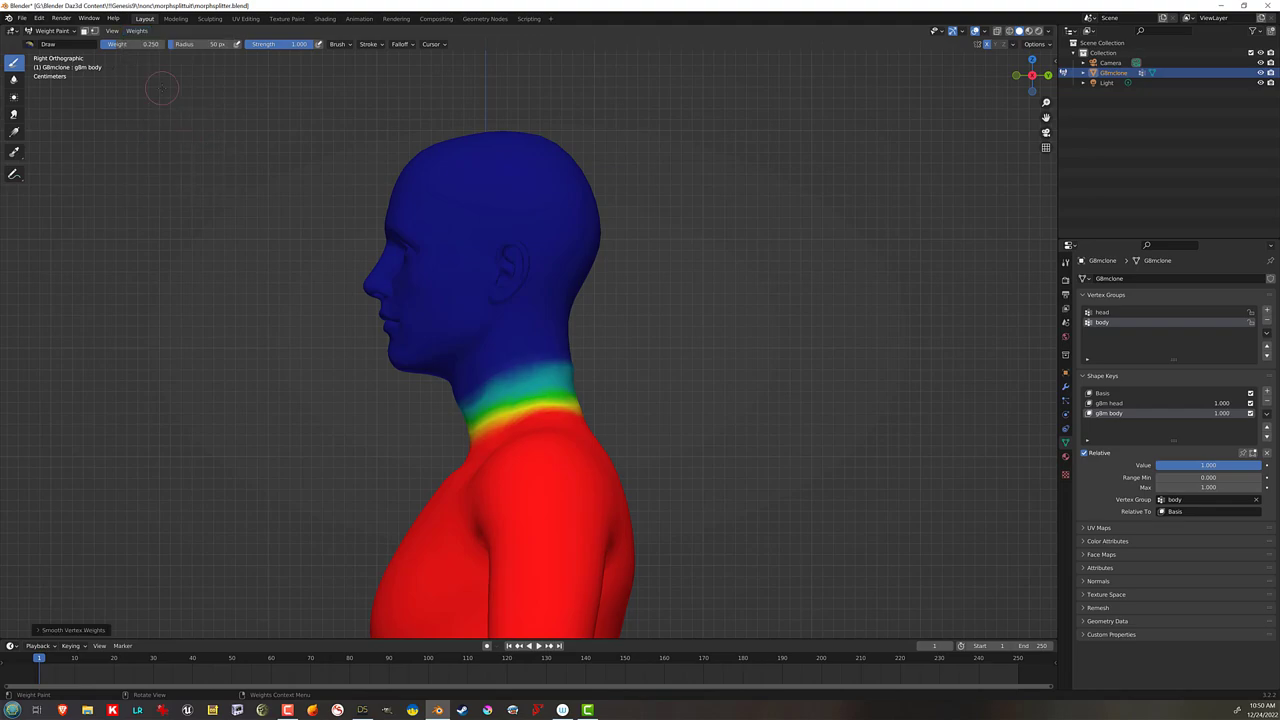
left_click(136, 30)
left_click(188, 146)
left_click(136, 30)
left_click(195, 143)
middle_click_drag(626, 354, 706, 150)
scroll(765, 342, "down", 6)
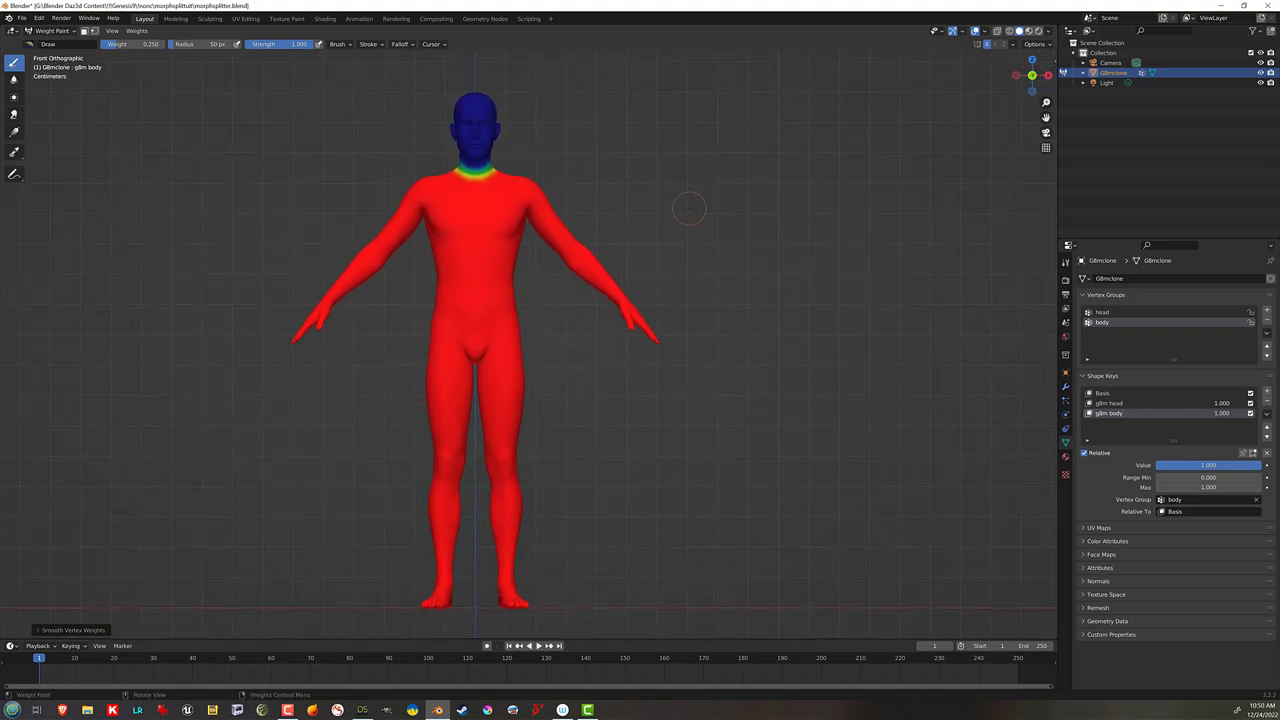
Step: Switch to Object Mode and centre the figure in front orthographic view
left_click(52, 31)
left_click(50, 40)
middle_click_drag(490, 150, 558, 149)
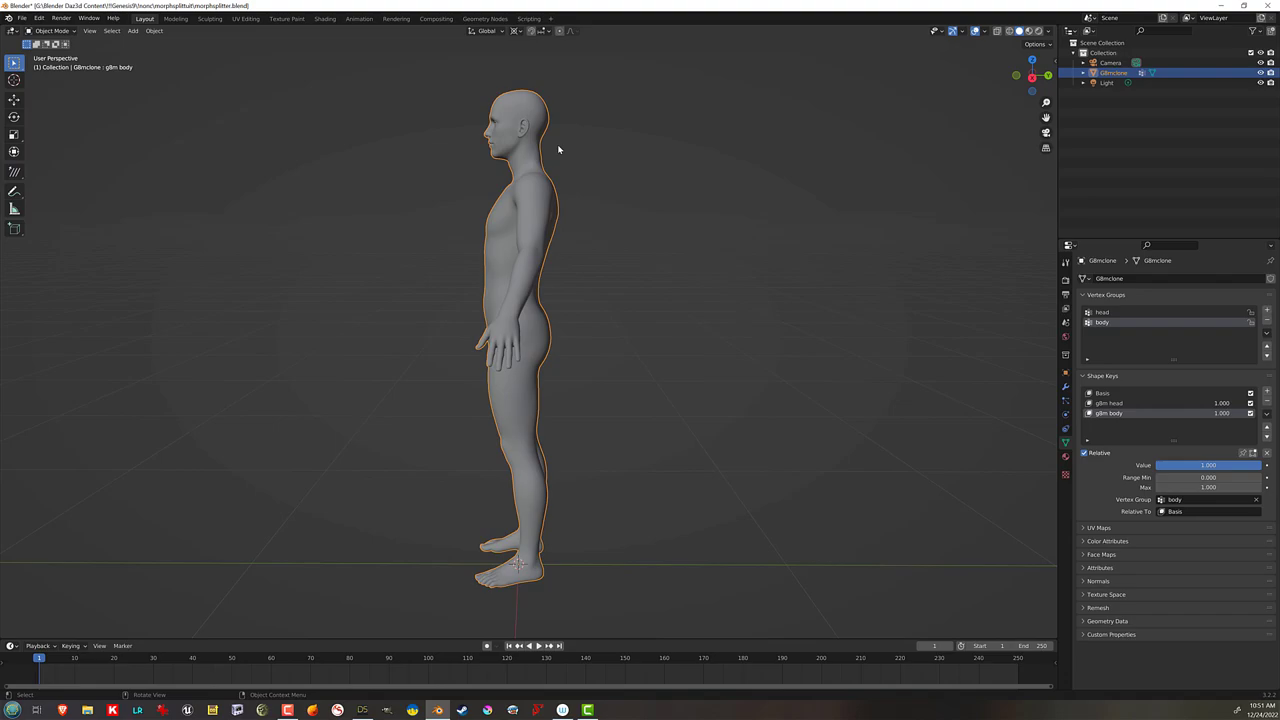
key("KP_1")
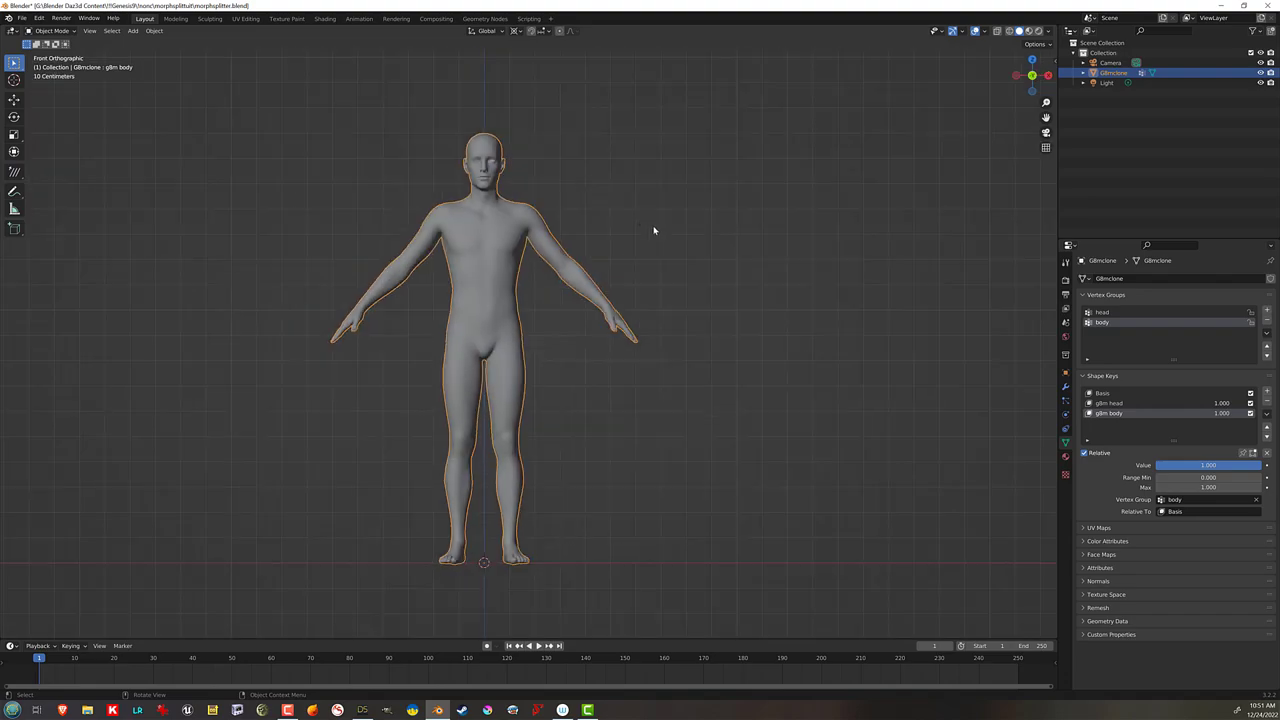
middle_click_drag(654, 231, 668, 250, "shift")
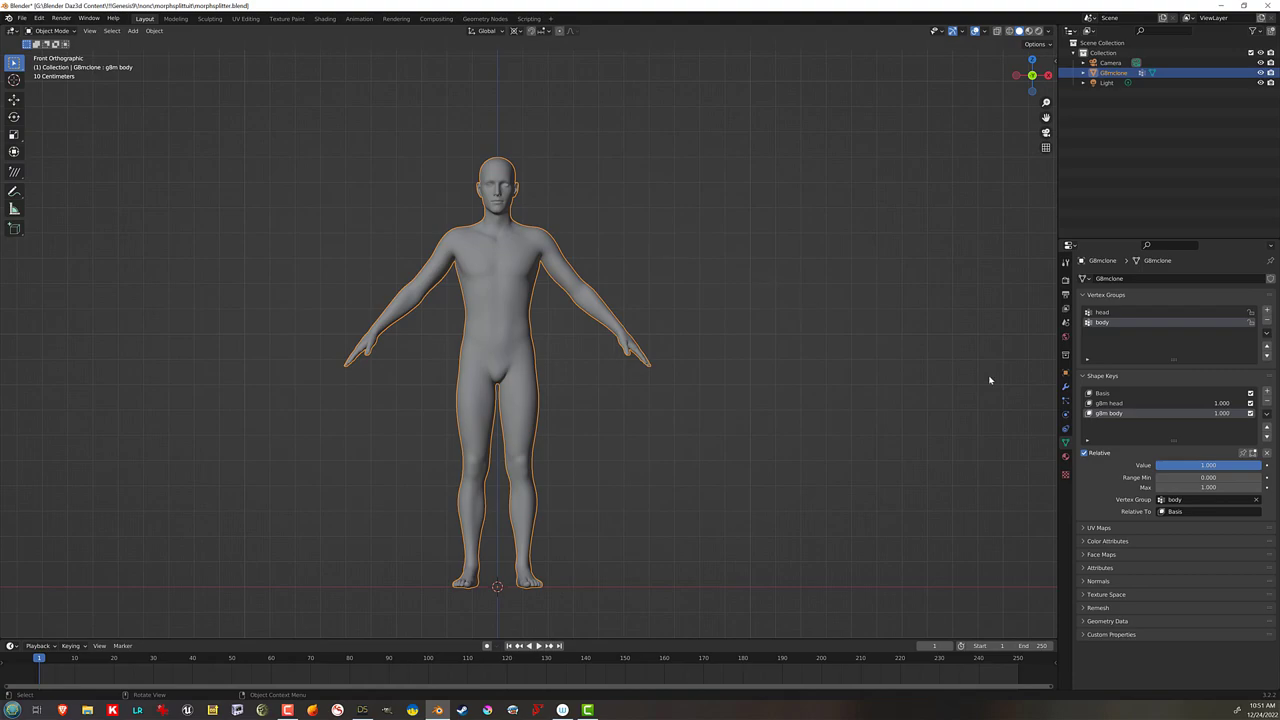
Step: Set the g8m head shape key value to 0 and make g8m body active
left_click(1184, 403)
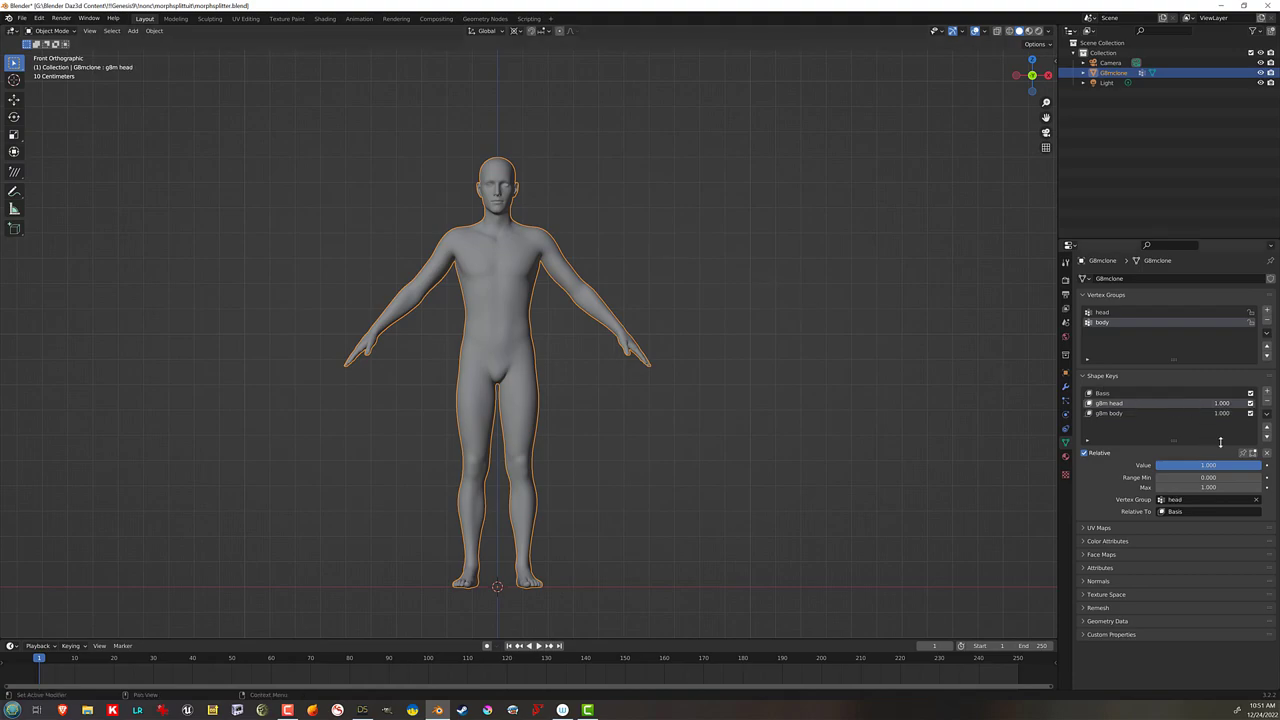
left_click_drag(1208, 465, 1150, 466)
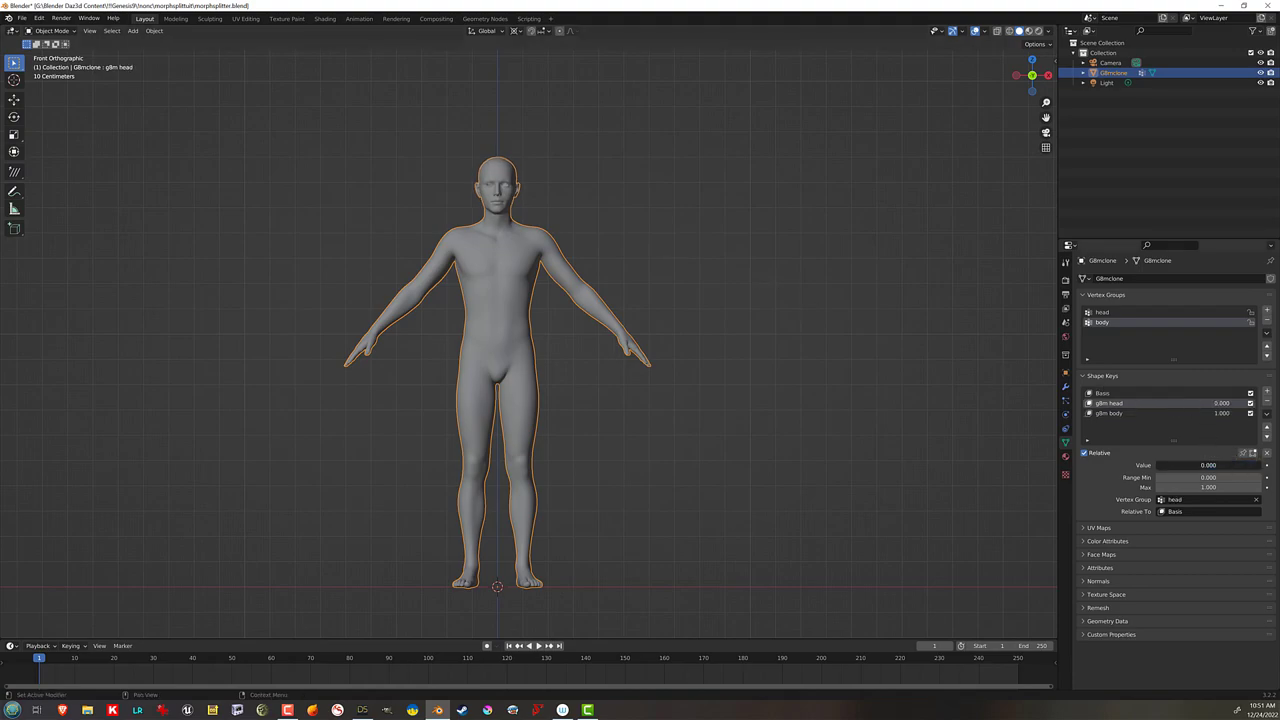
left_click(1172, 413)
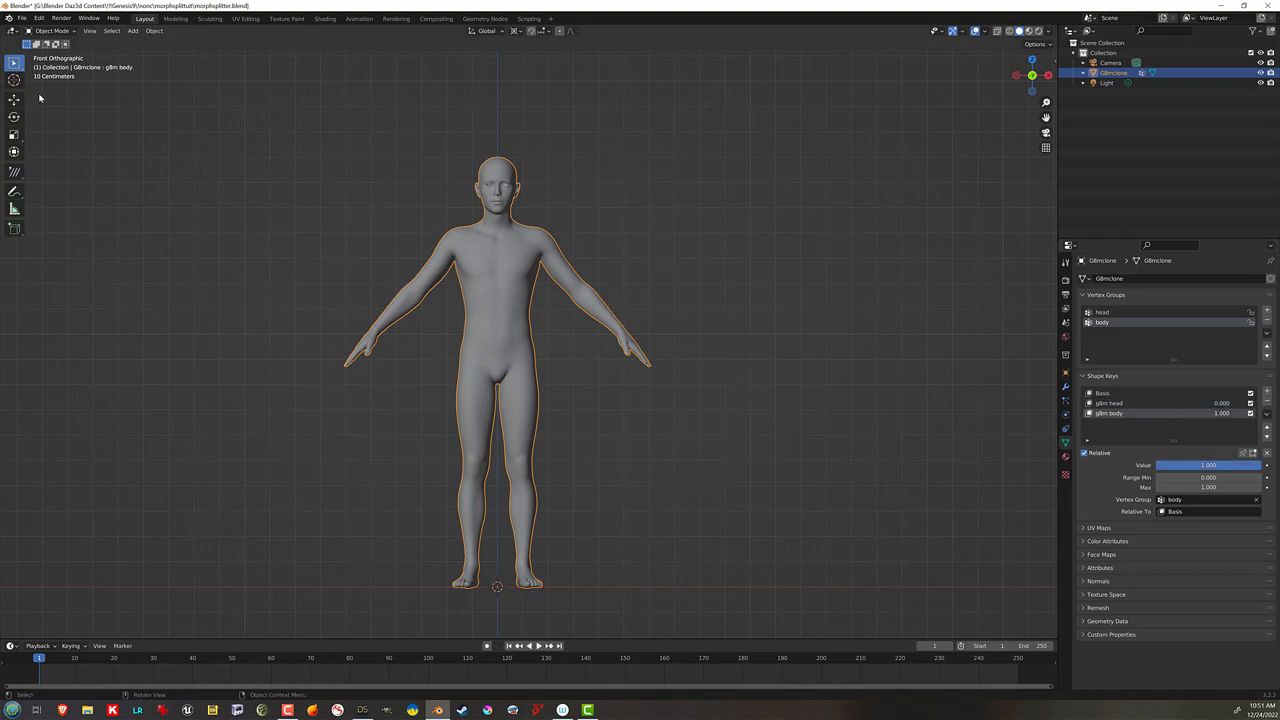
left_click(21, 18)
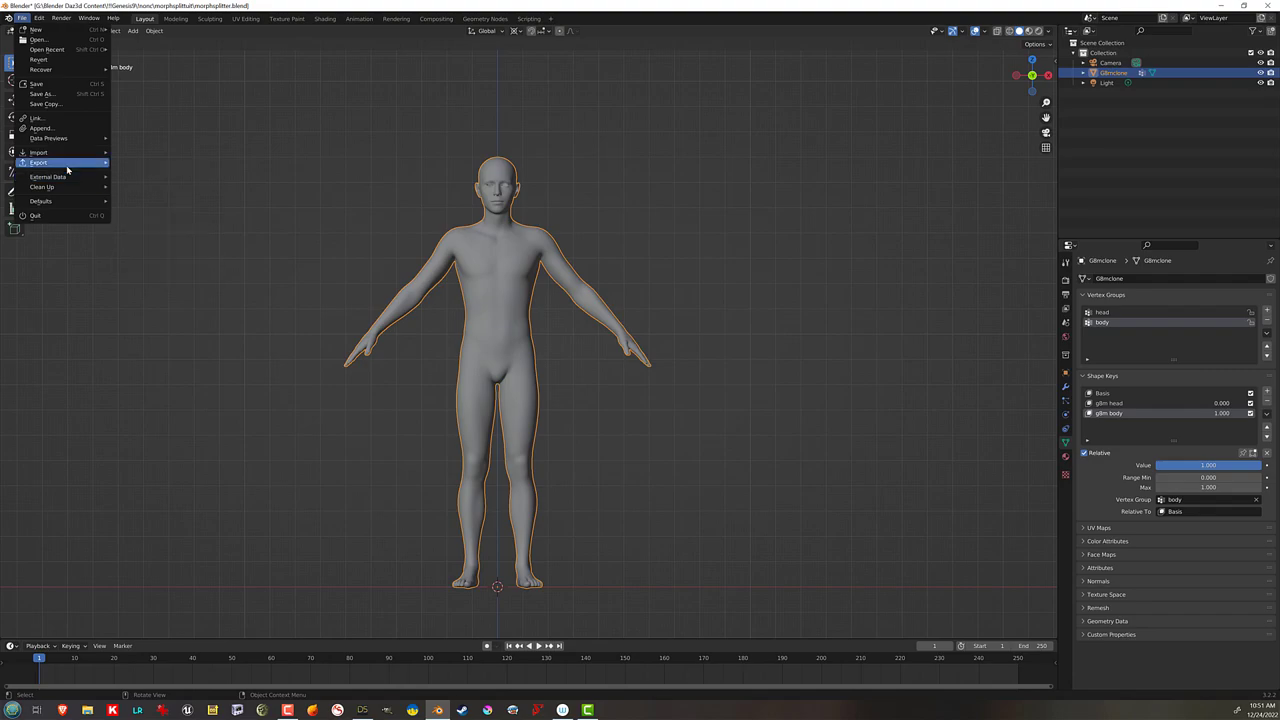
Step: Start a Wavefront OBJ export named splitmorph_body_bs_g8mhead.obj with export preset 1
mouse_move(67, 164)
left_click(178, 268)
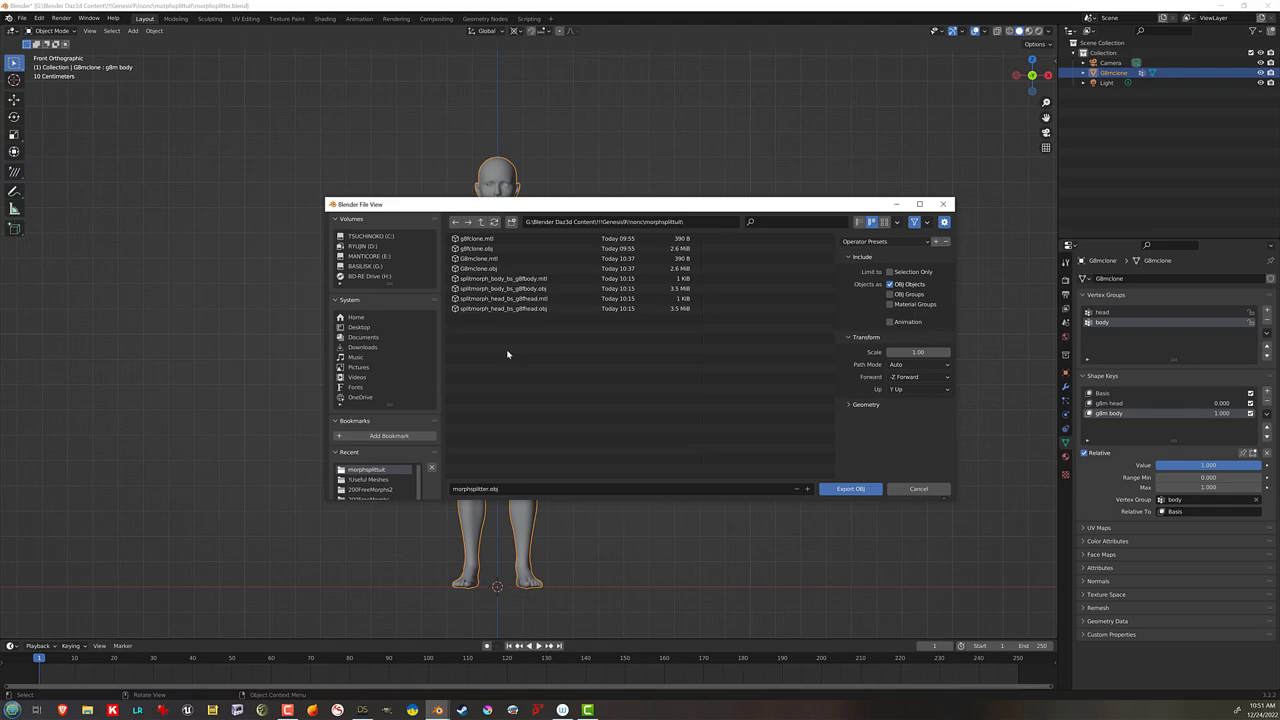
left_click(503, 289)
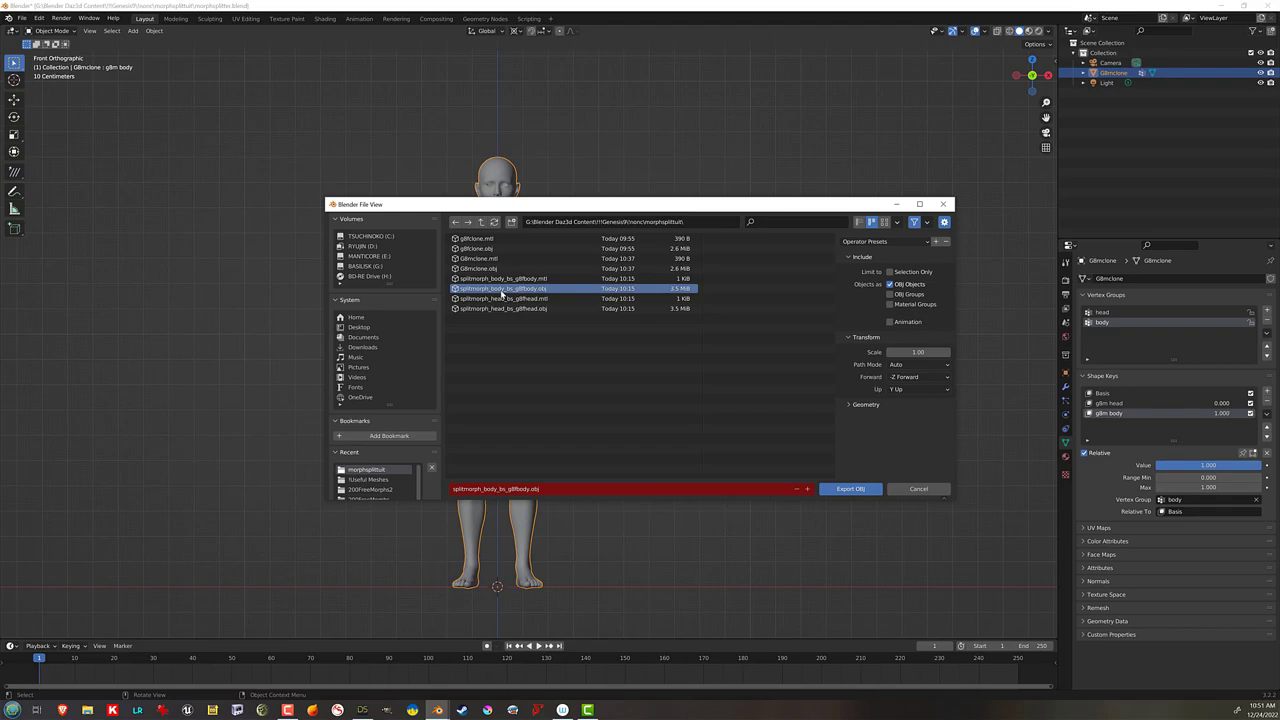
left_click(513, 490)
left_click_drag(507, 490, 657, 494)
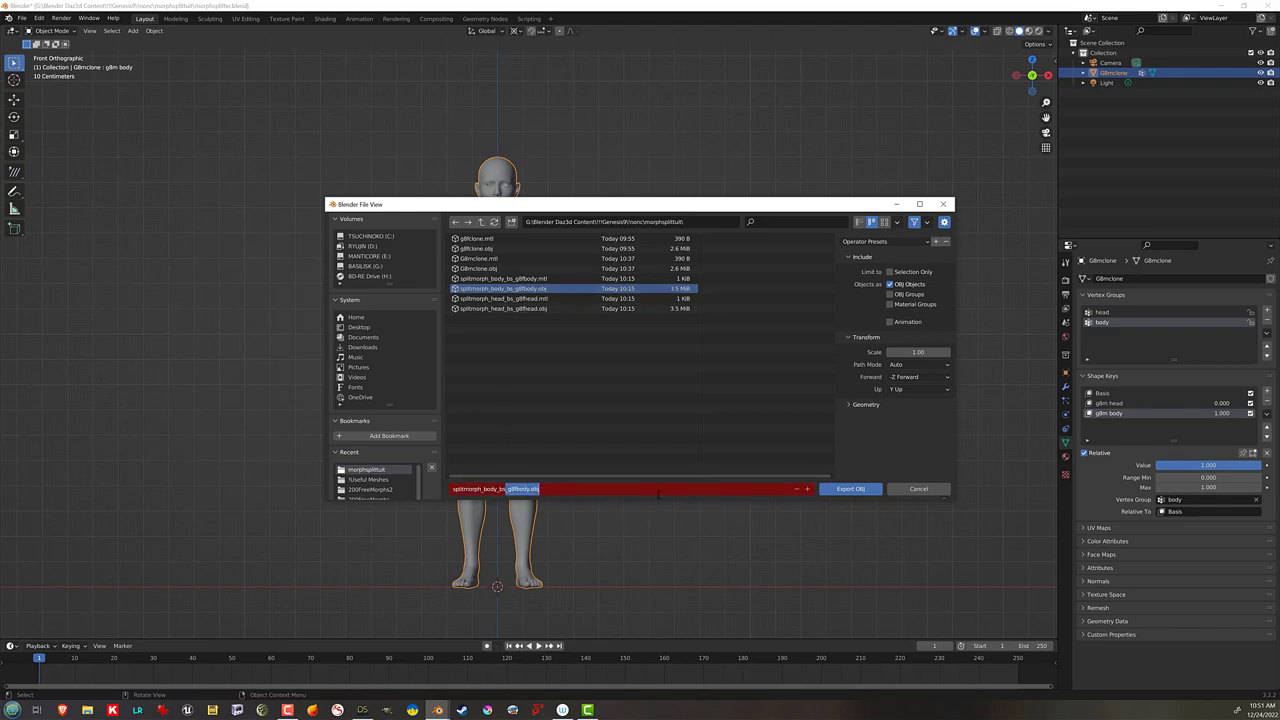
key("BackSpace")
type("g8mhead")
key("Return")
left_click(890, 242)
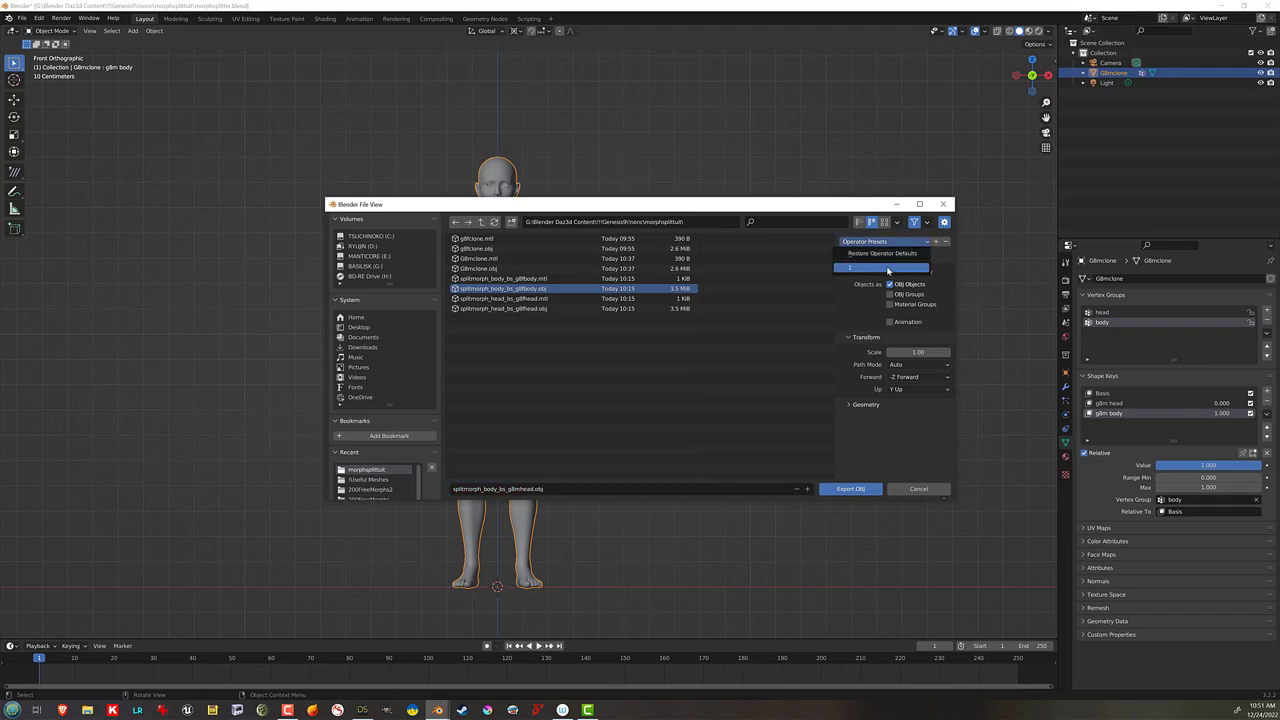
left_click(887, 270)
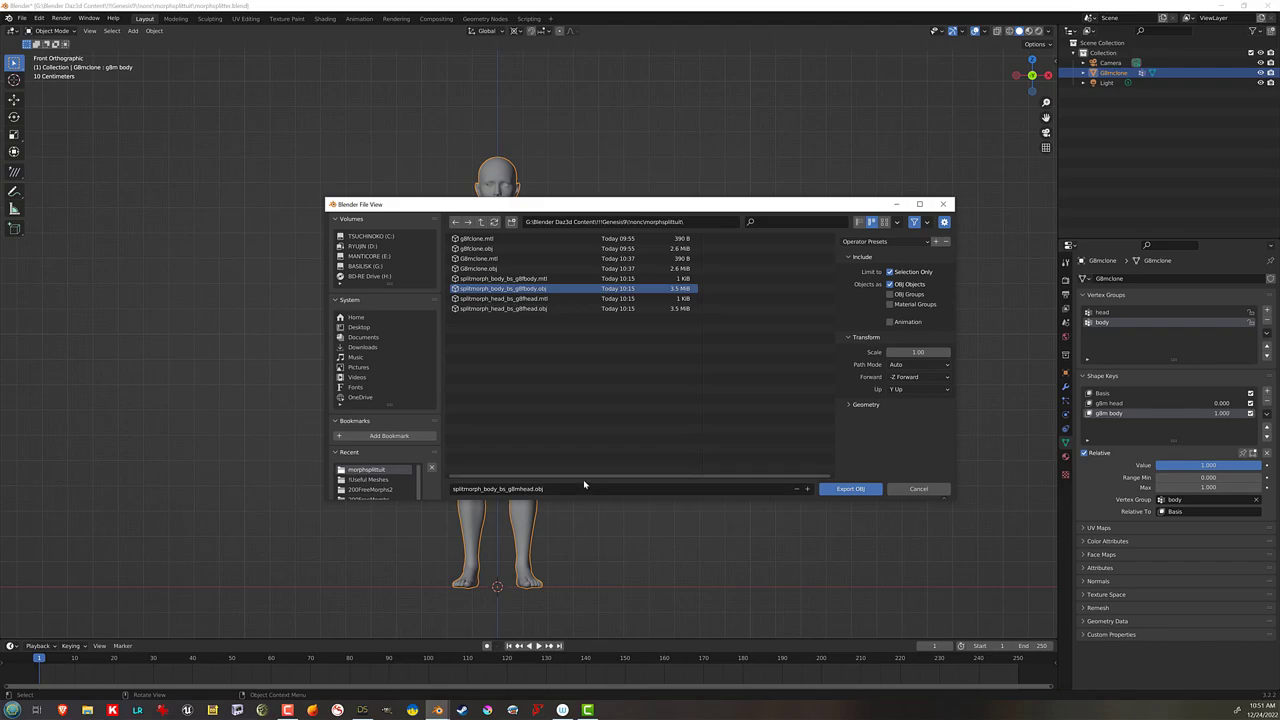
Step: Change the export file name to splitmorph_body_bs_g8mbody.obj
left_click_drag(633, 208, 517, 230)
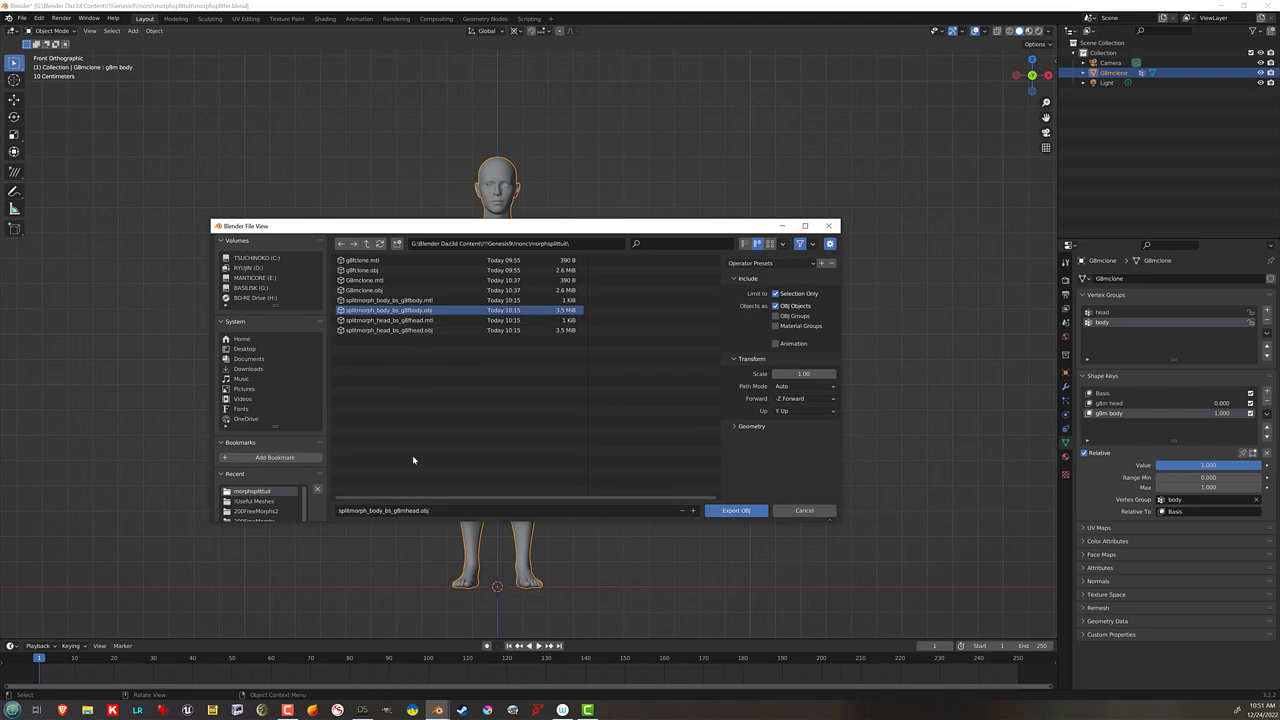
left_click(420, 311)
left_click(404, 510)
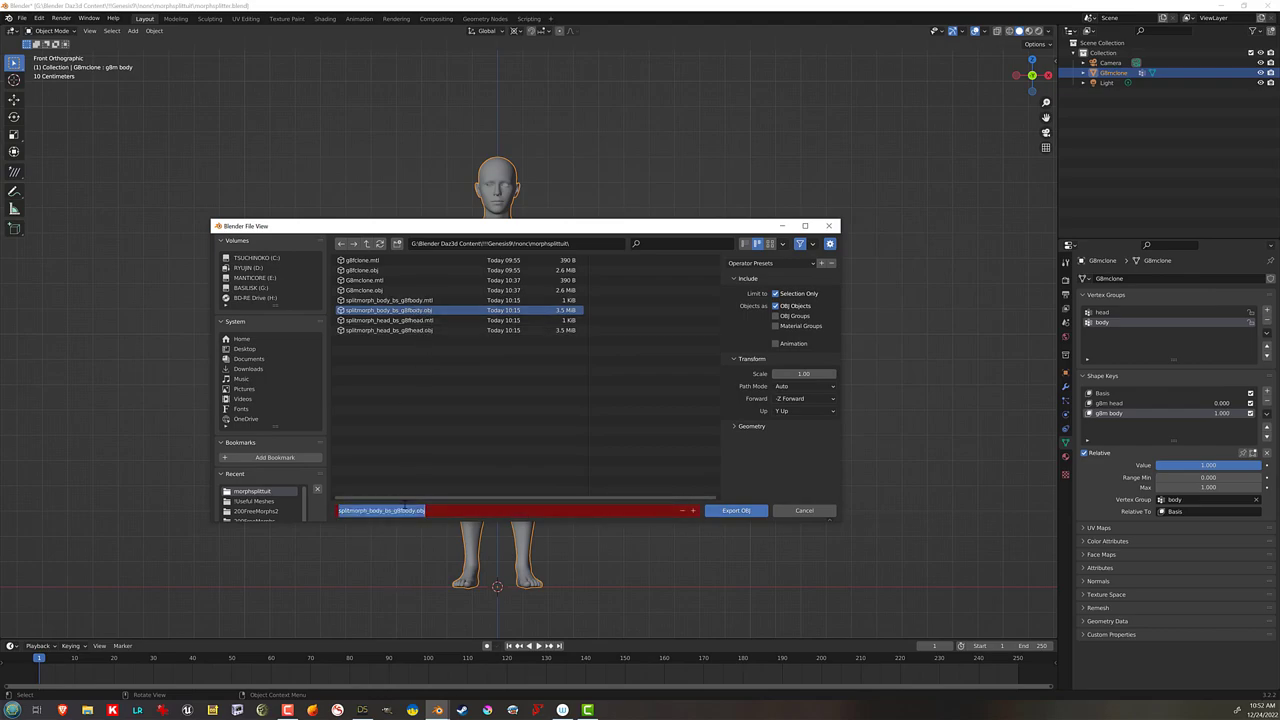
left_click(401, 510)
key("BackSpace")
type("m")
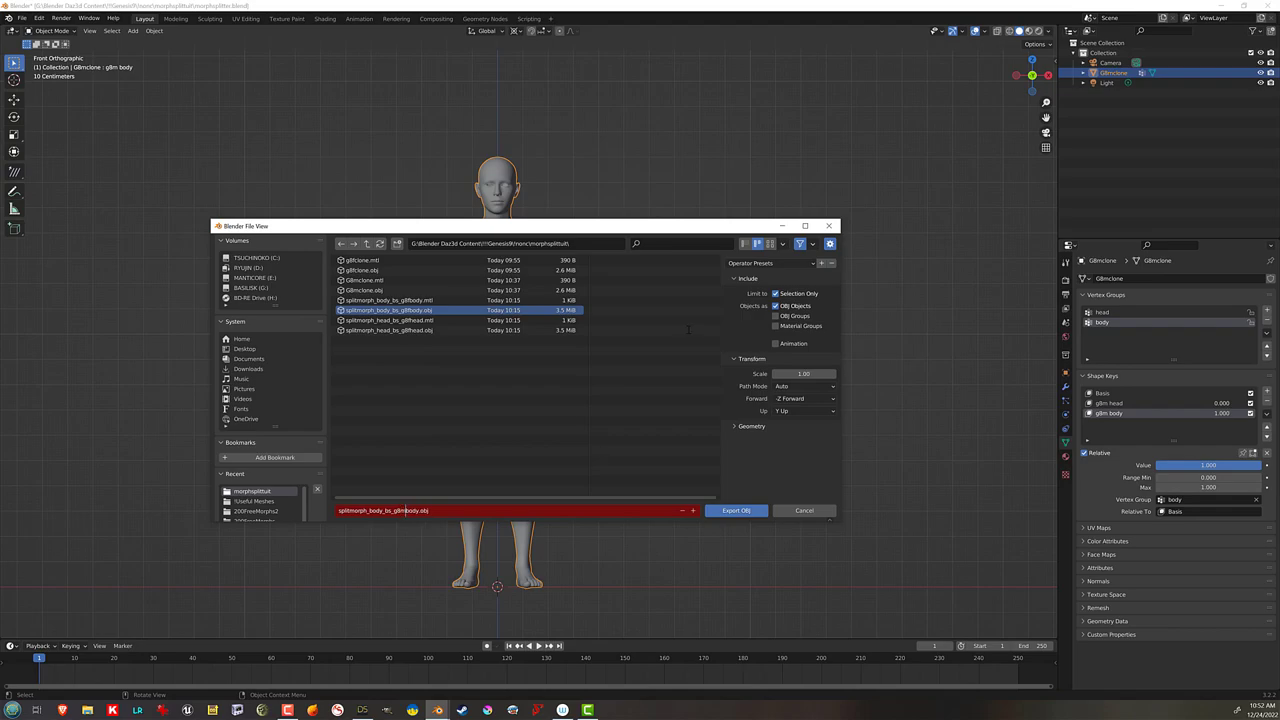
key("Return")
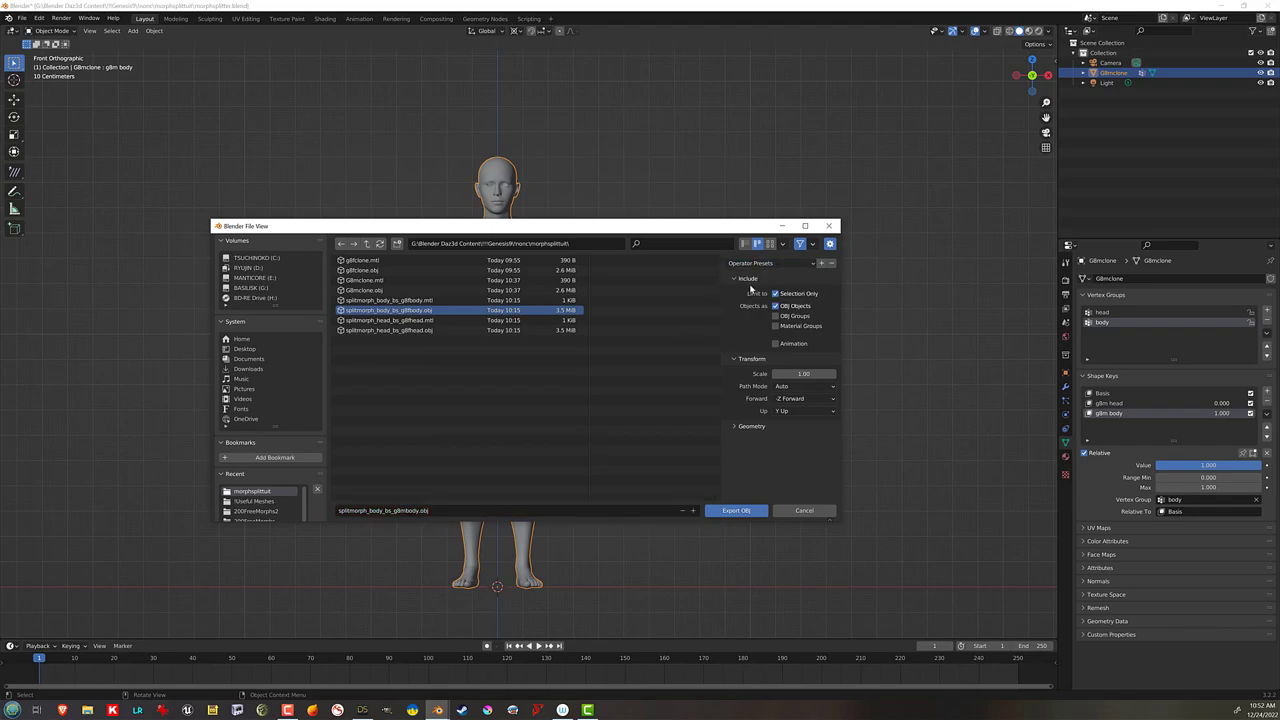
Step: Apply export preset 1, review the Geometry options, and export the OBJ file
left_click(752, 263)
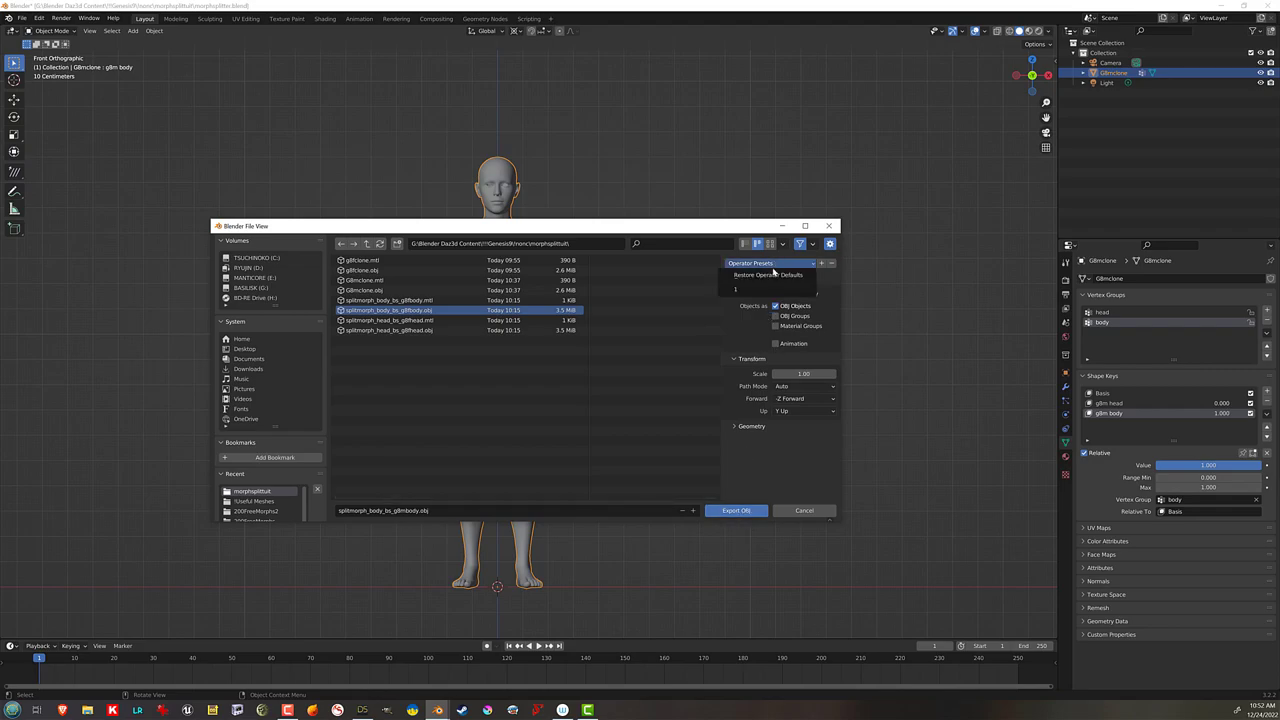
left_click(767, 289)
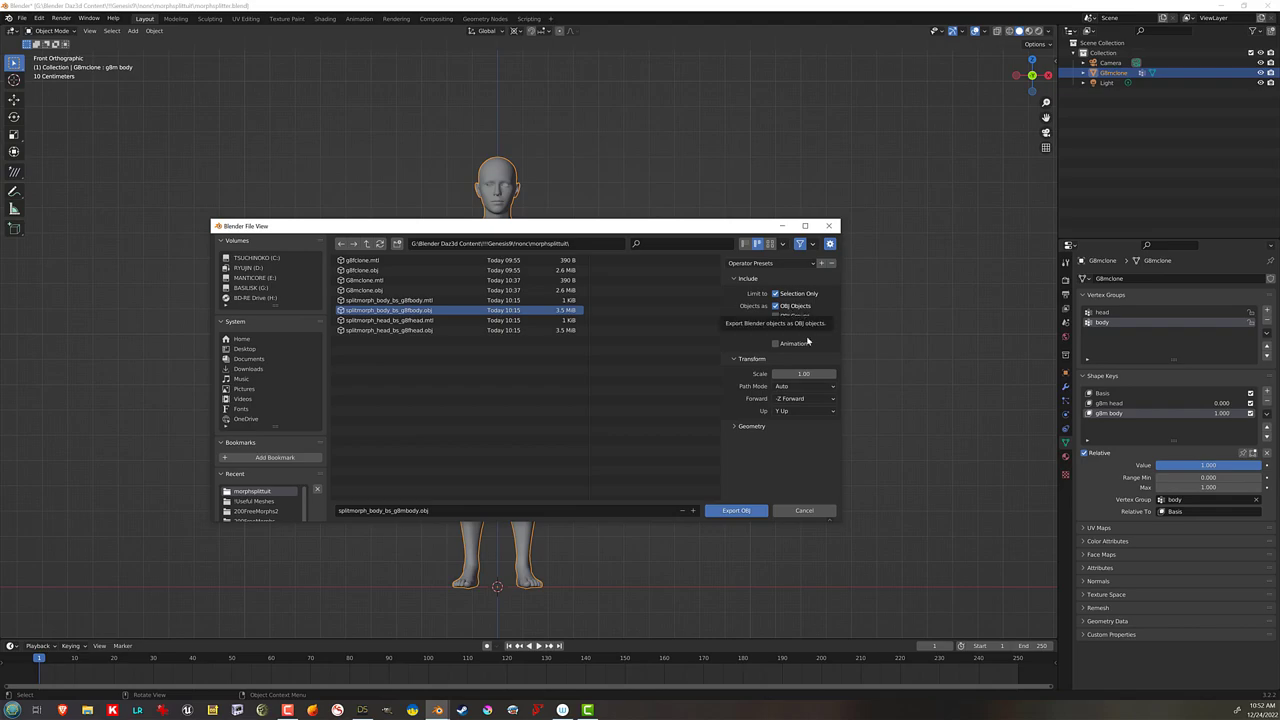
left_click(752, 426)
scroll(755, 427, "down", 3)
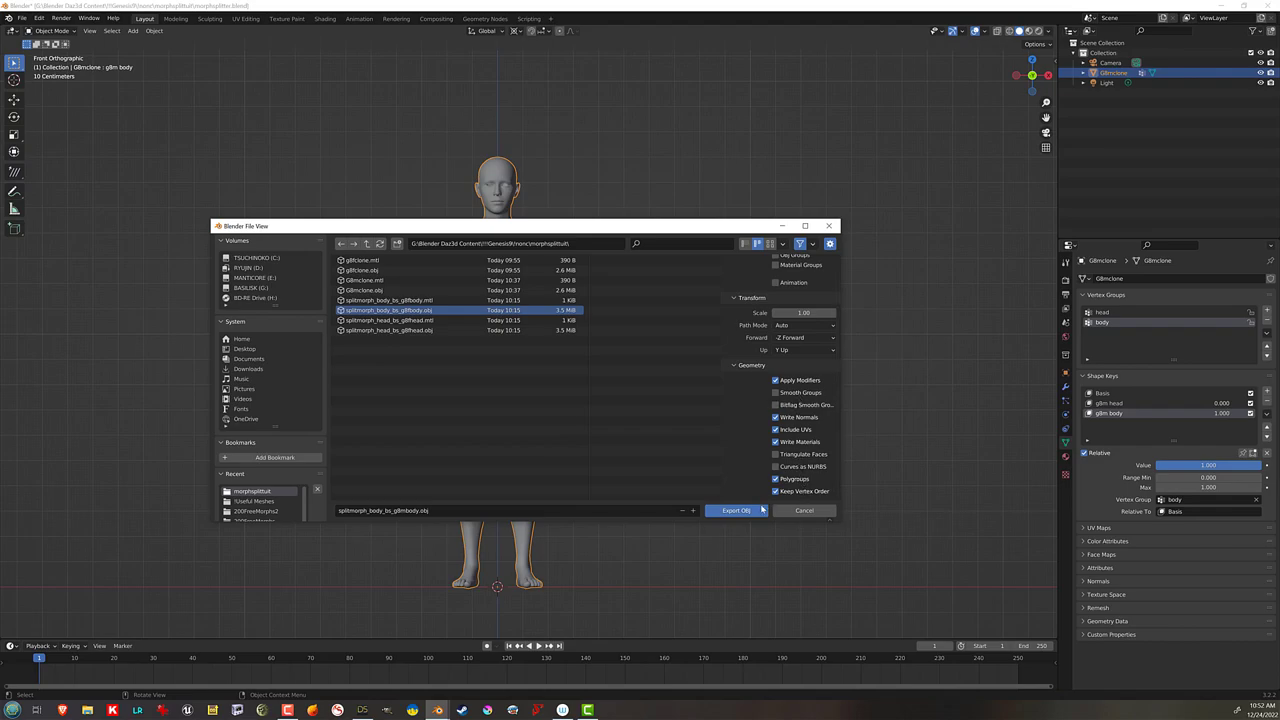
scroll(804, 304, "up", 3)
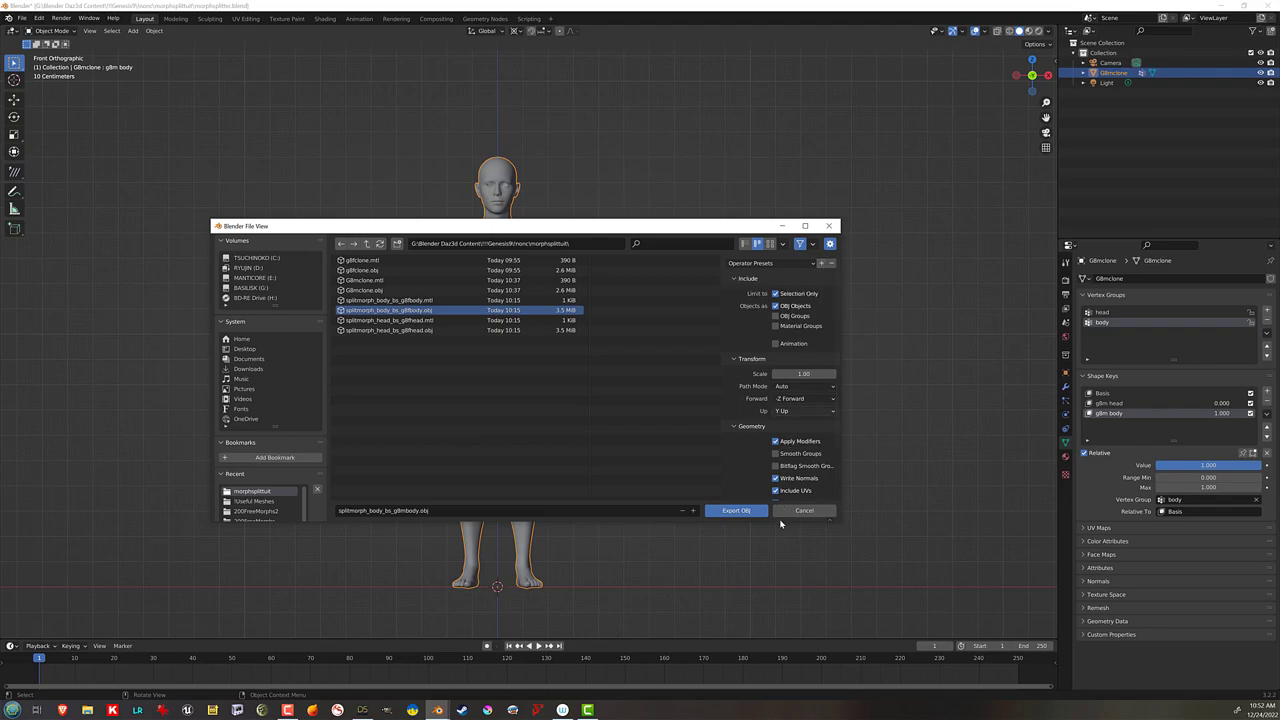
left_click(748, 512)
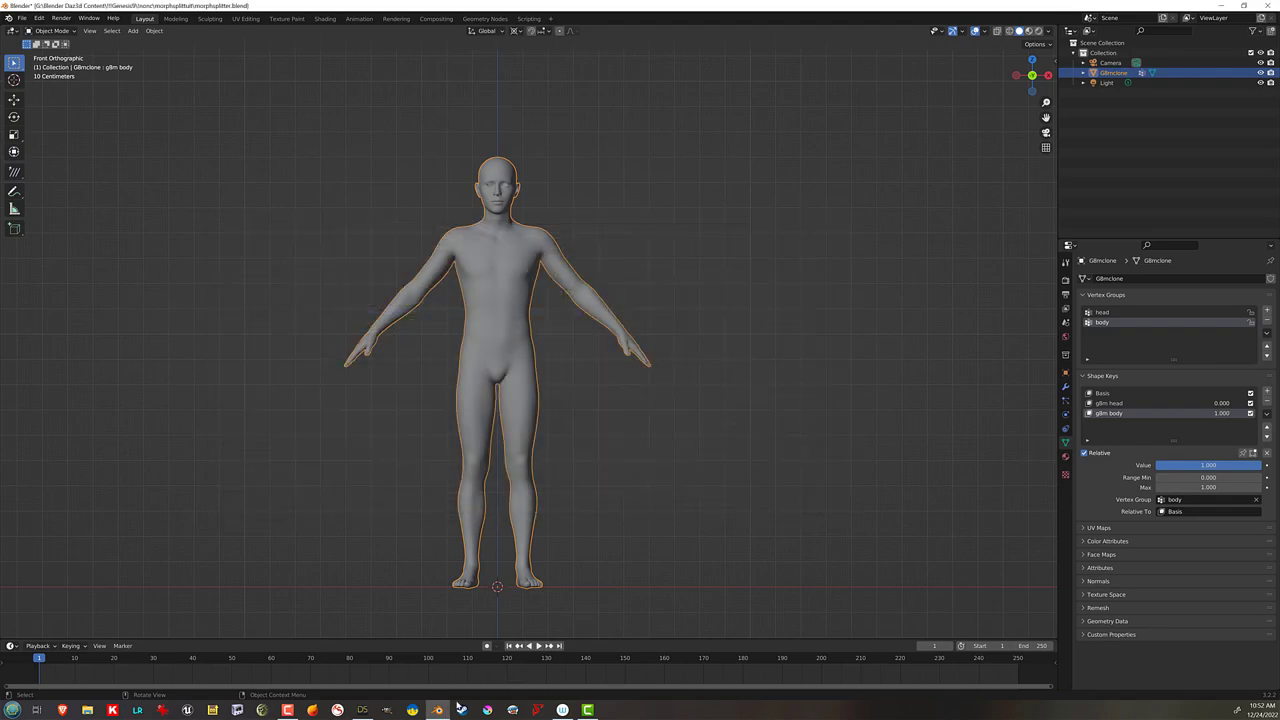
Step: In DAZ Studio's Morph Loader Pro, load splitmorph_body_bs_g8mbody.obj as a morph file
left_click(362, 710)
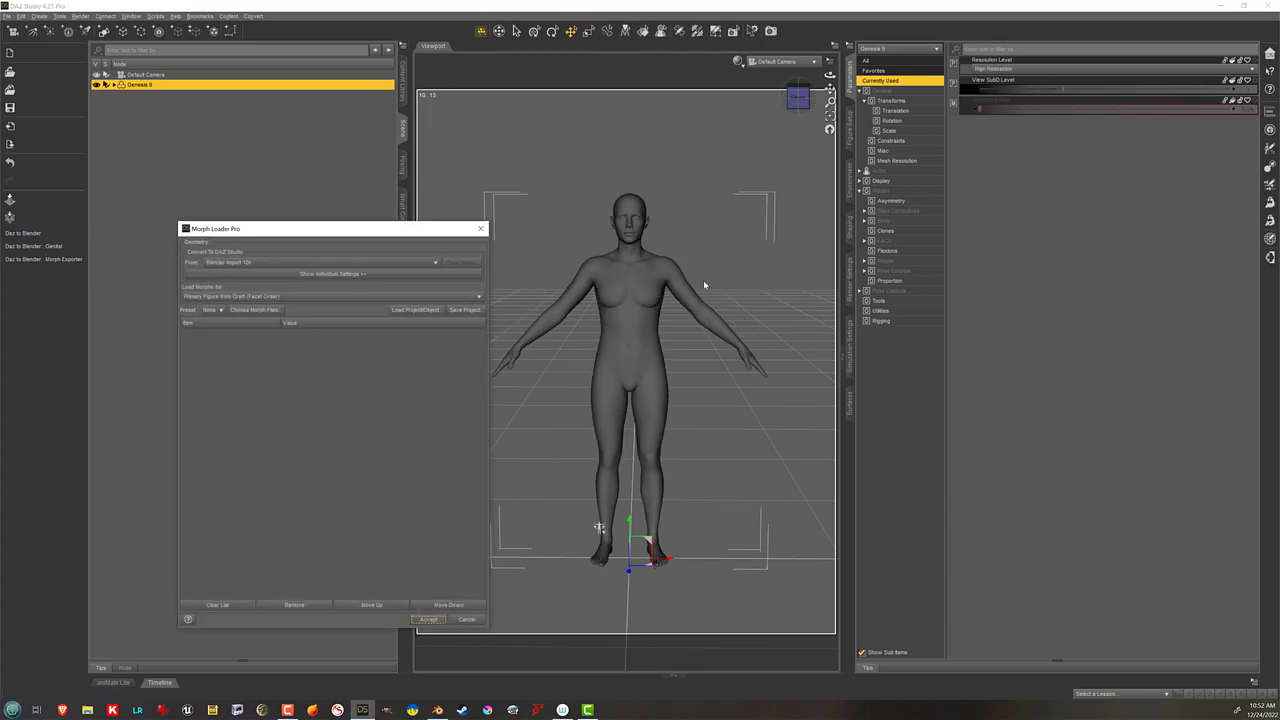
left_click(250, 310)
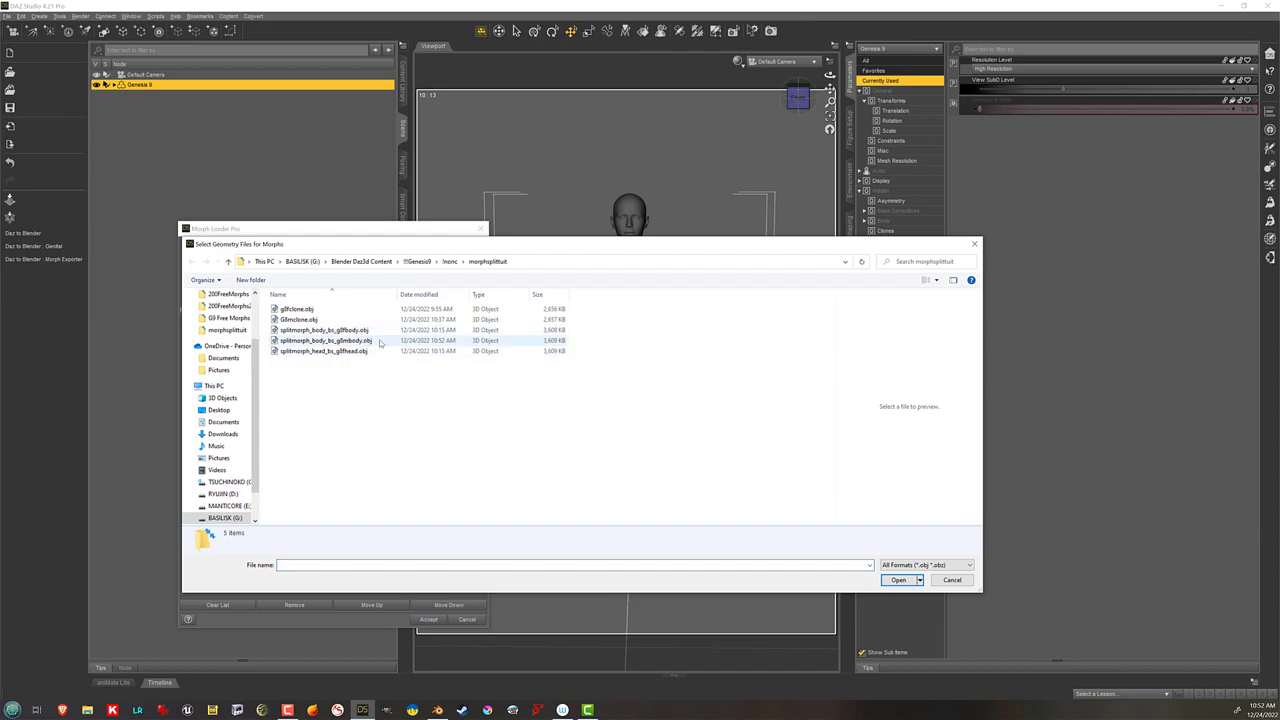
double_click(379, 341)
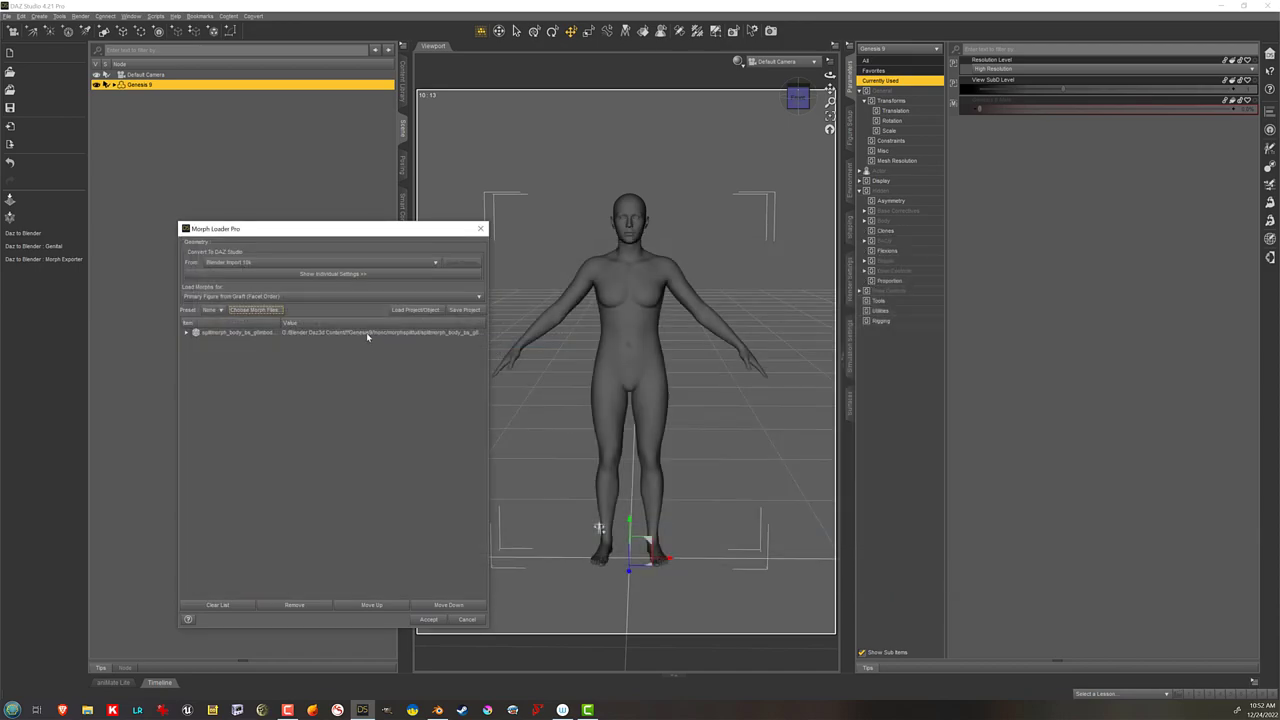
left_click_drag(350, 237, 398, 228)
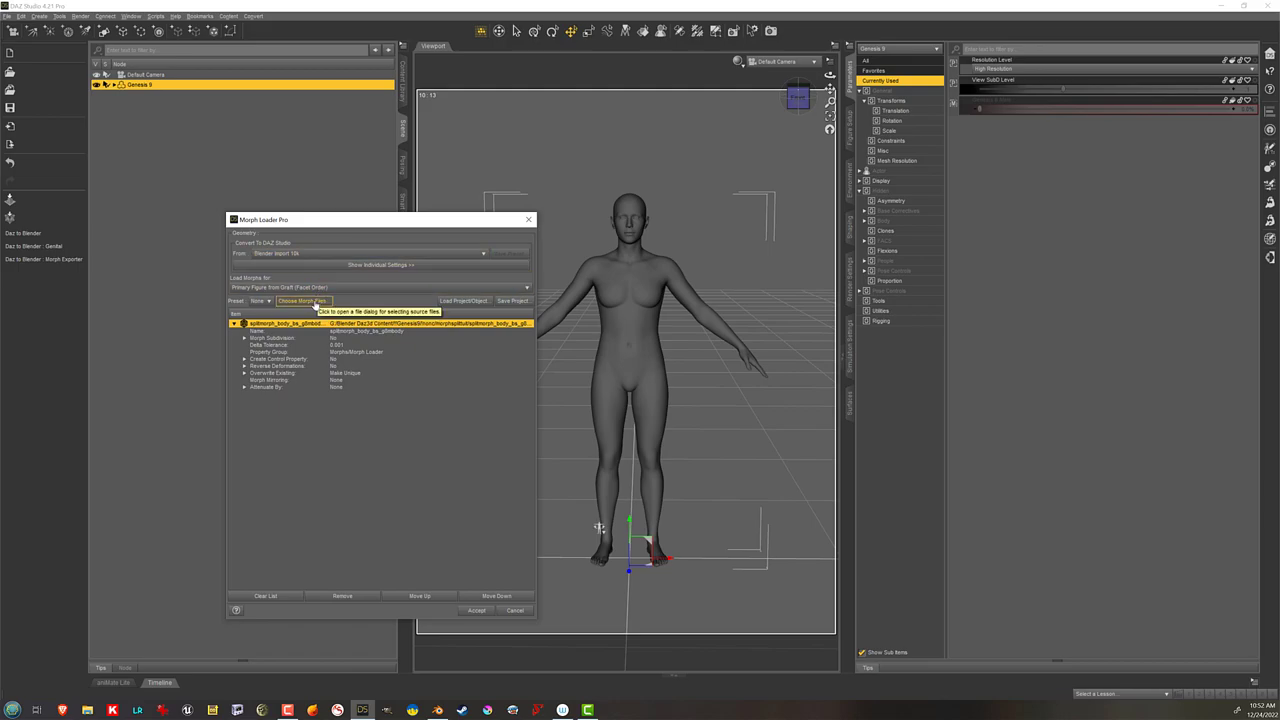
Step: Set the morph's Property Group to Actor/Full Body/People/Masculine and accept to create it
left_click(370, 331)
left_click(372, 353)
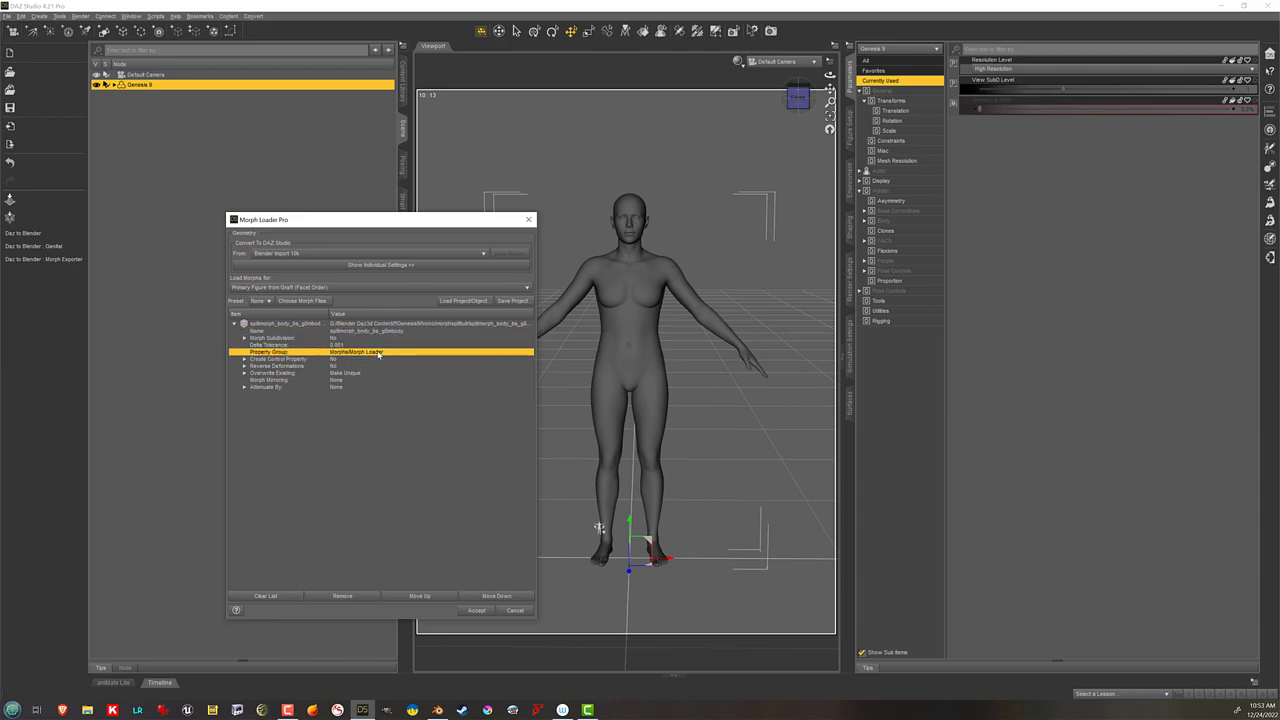
left_click(375, 353)
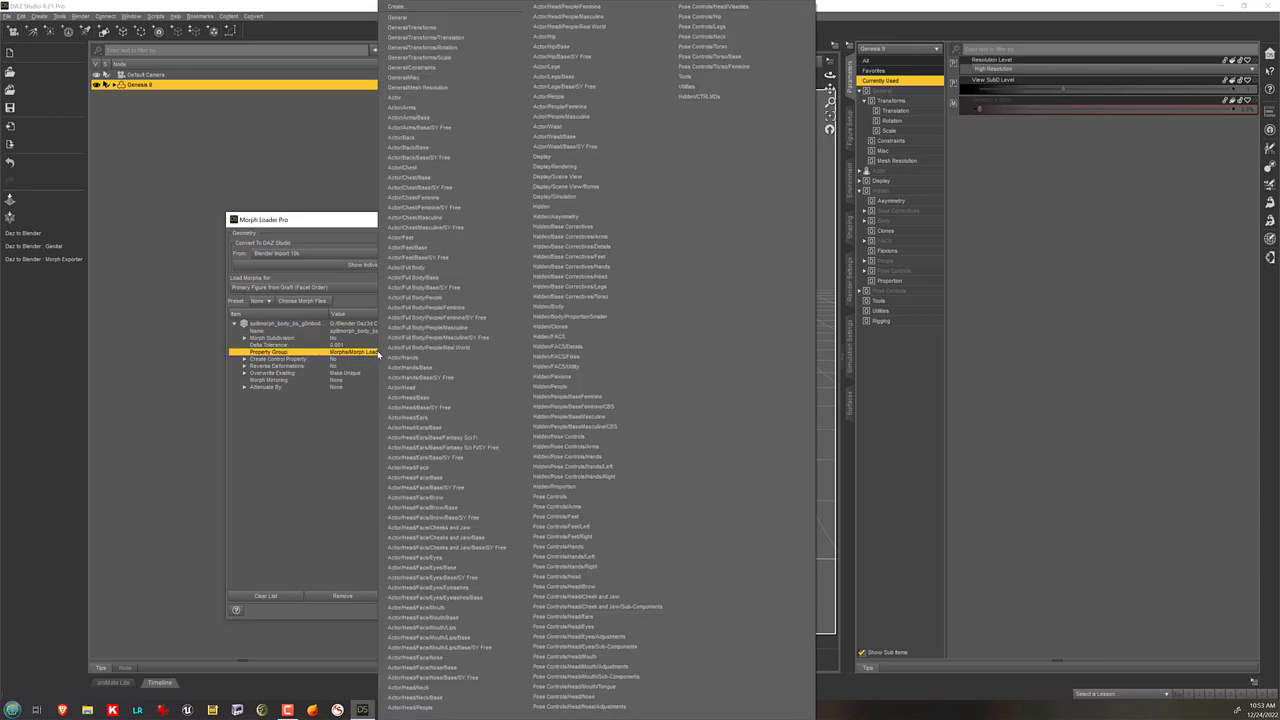
left_click(475, 329)
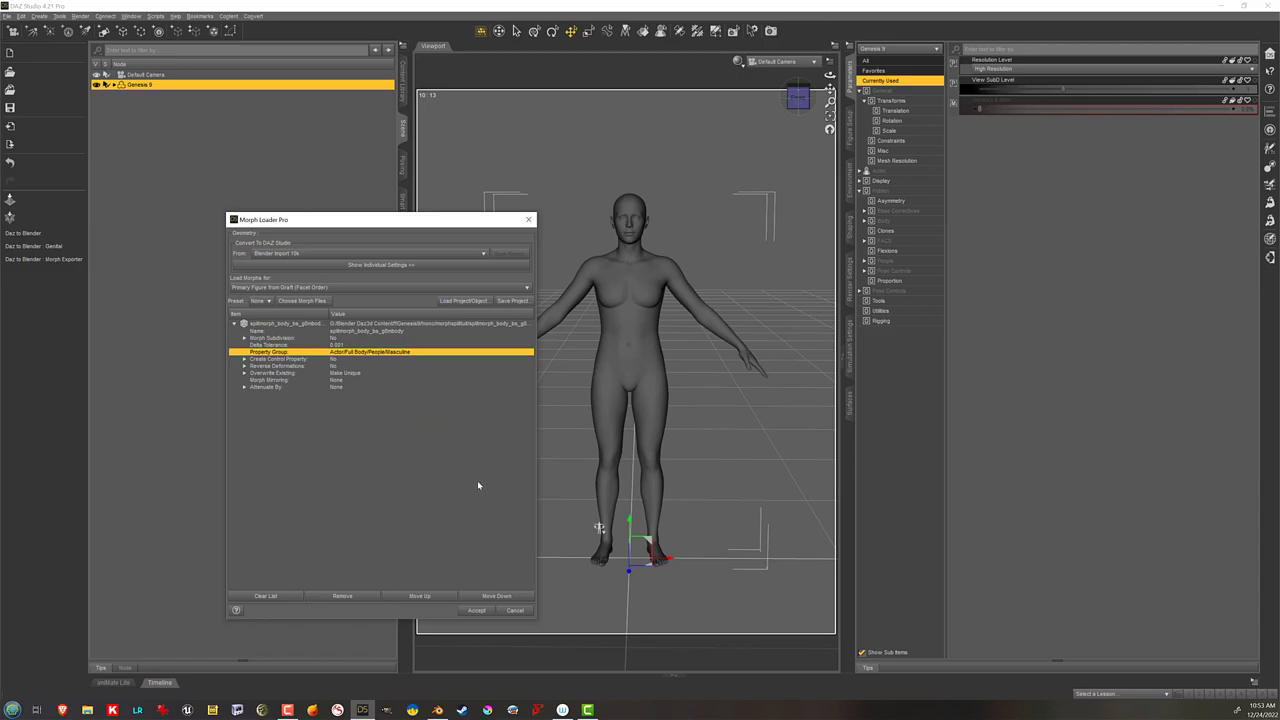
left_click(478, 610)
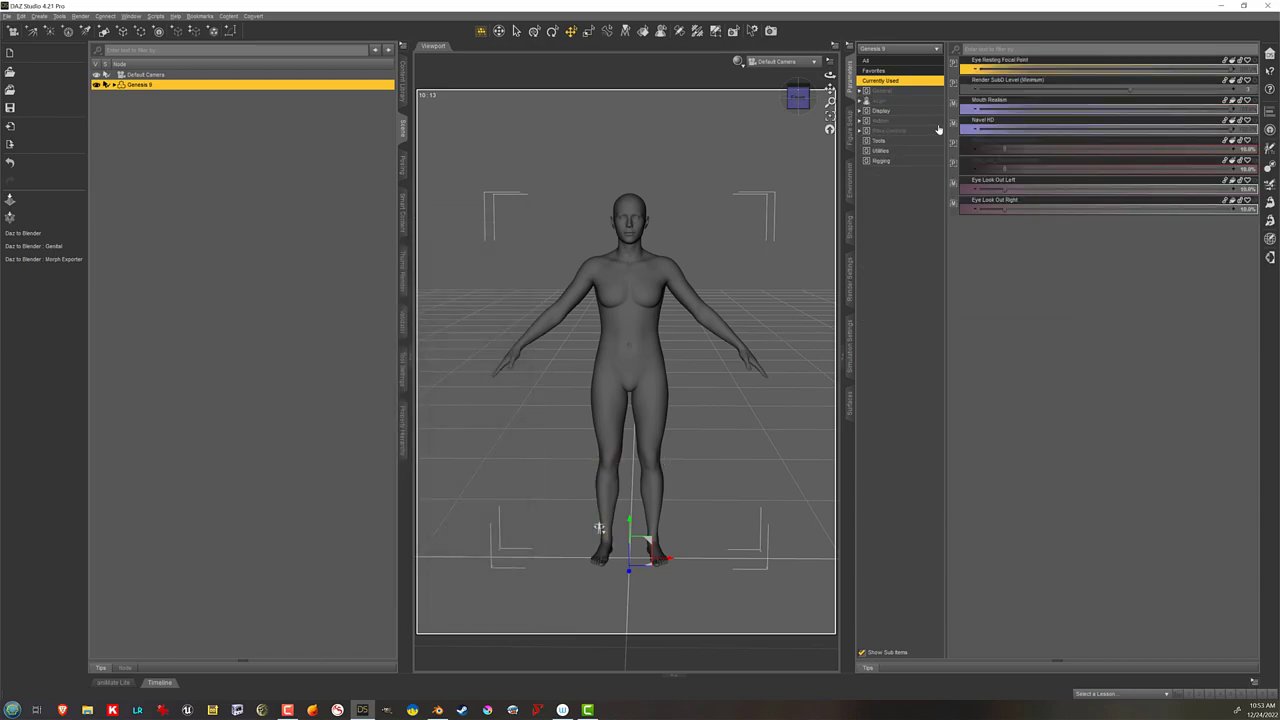
Step: Open Parameter Settings for the new dial under Actor > Full Body > People > Masculine
left_click(922, 100)
left_click(920, 152)
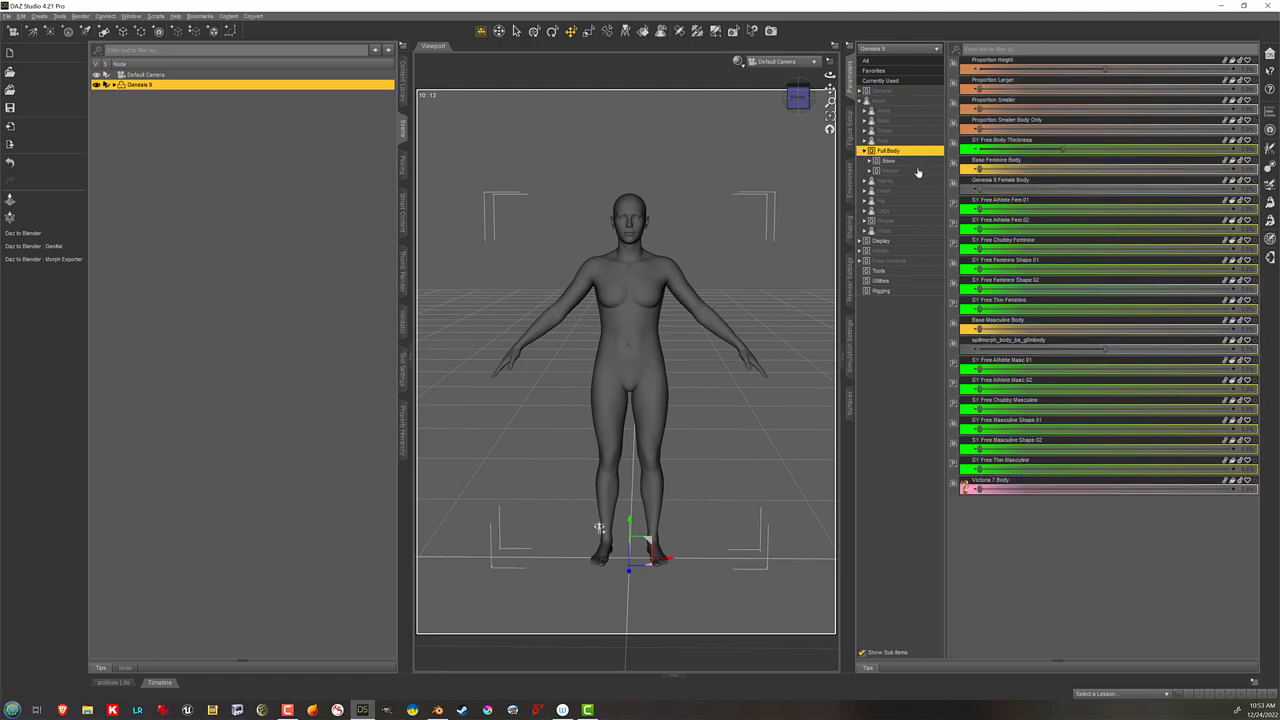
left_click(918, 171)
left_click(917, 191)
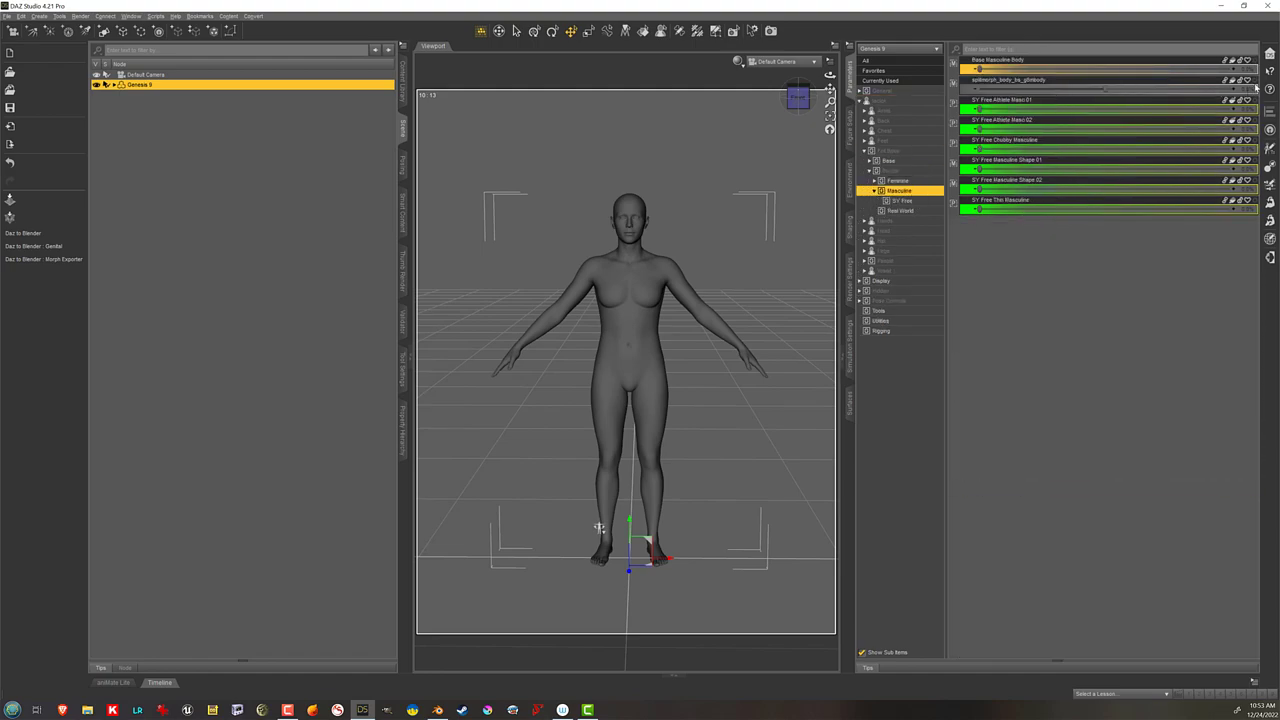
left_click(1247, 80)
left_click(1240, 88)
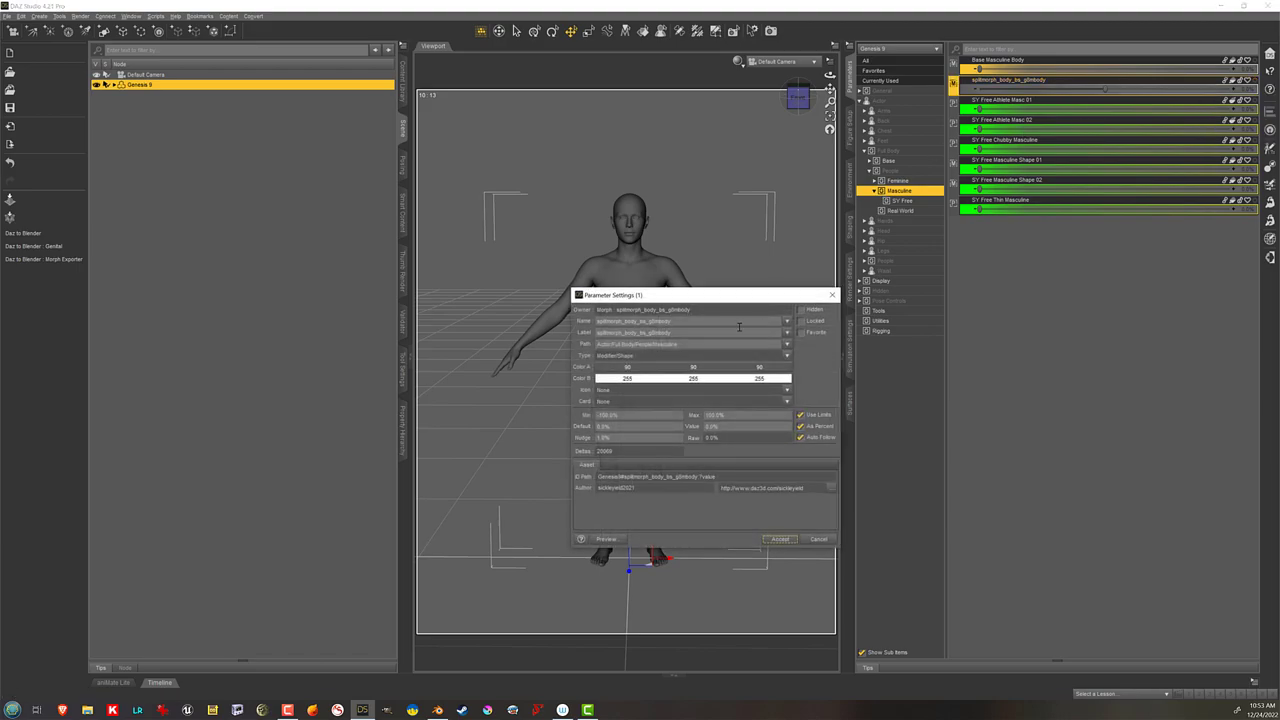
Step: Label the dial Genesis 8 Male Body with minimum 0, then reopen Morph Loader Pro's file chooser
double_click(698, 332)
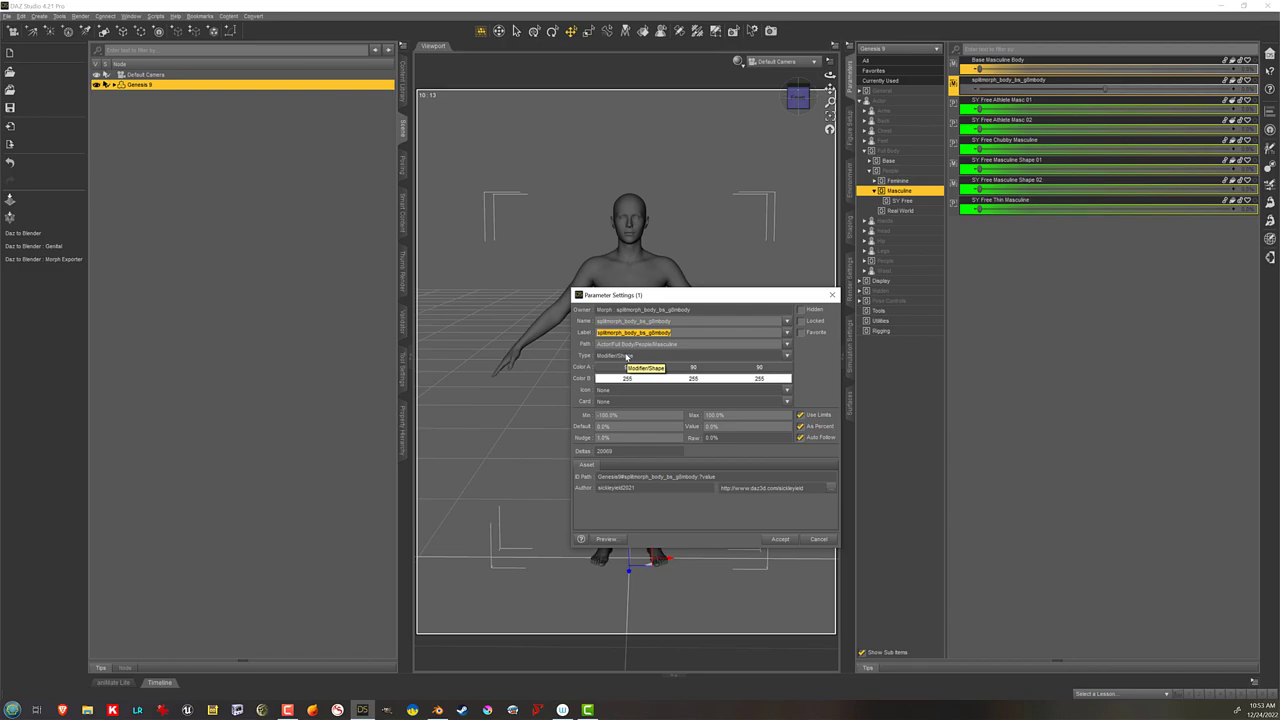
type("Genesis 9 Base Body")
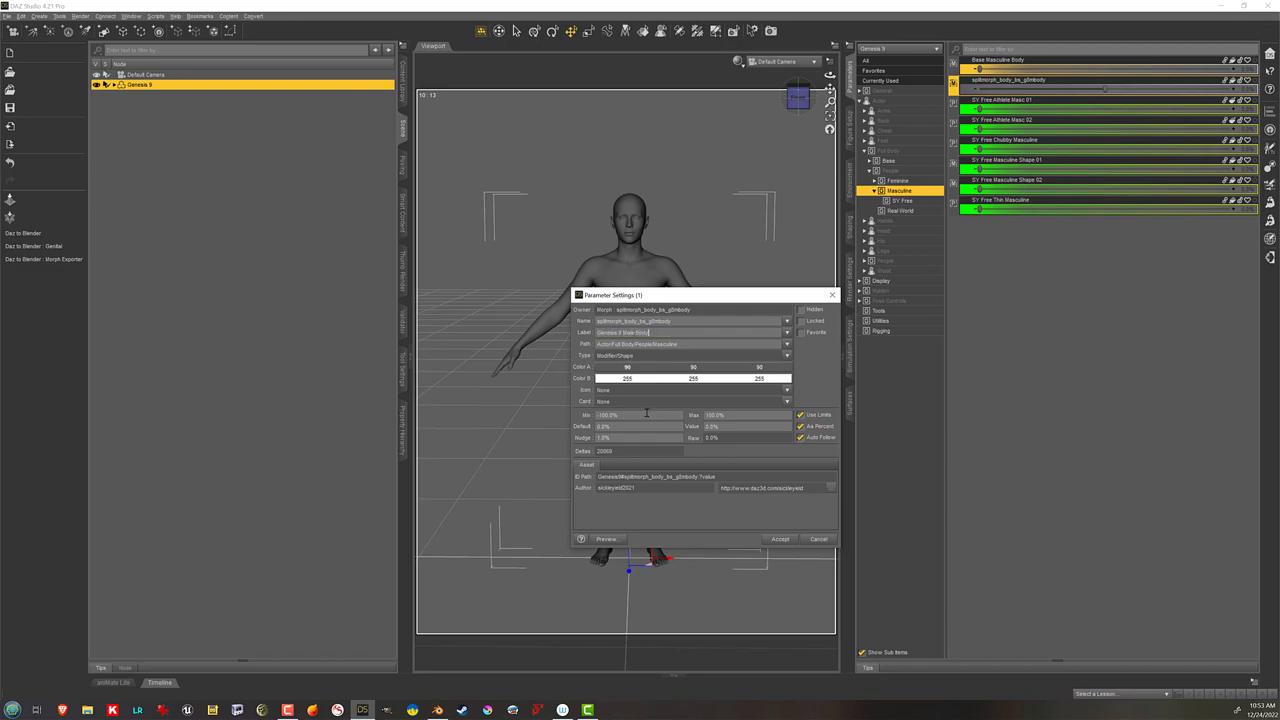
key("ctrl+a")
type("0")
key("Return")
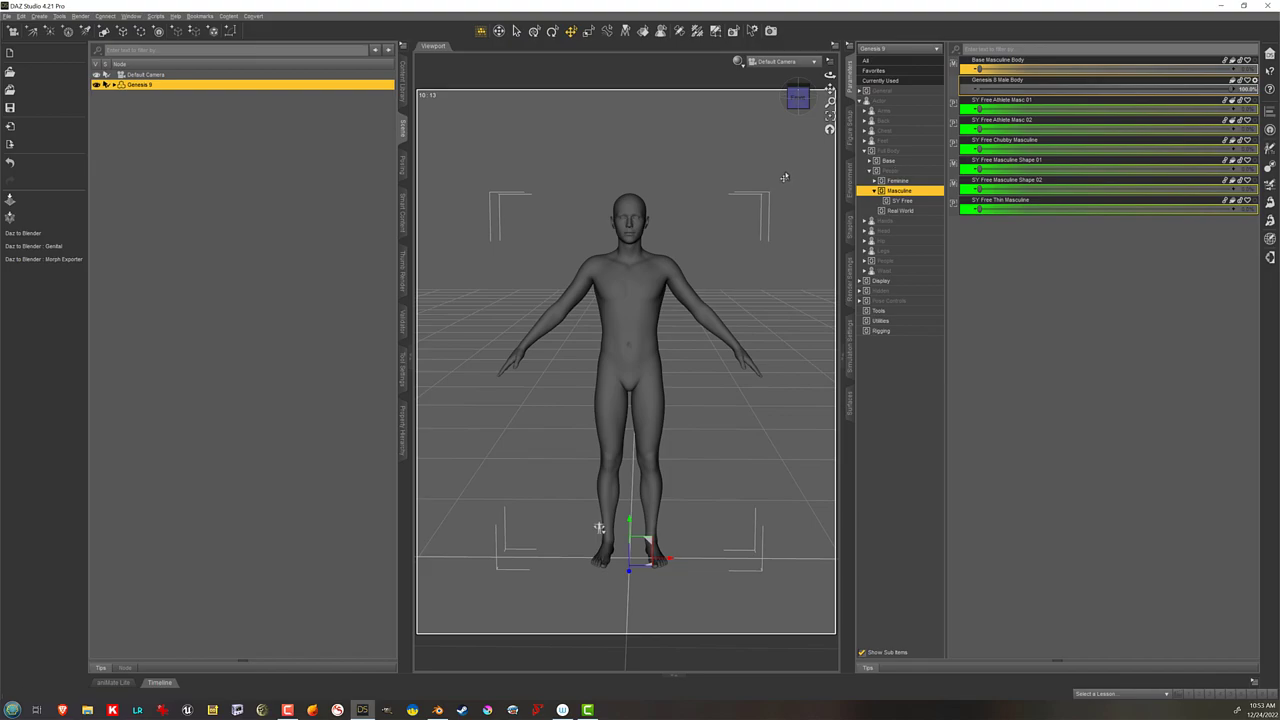
key("ctrl+z")
left_click(1269, 221)
left_click(260, 314)
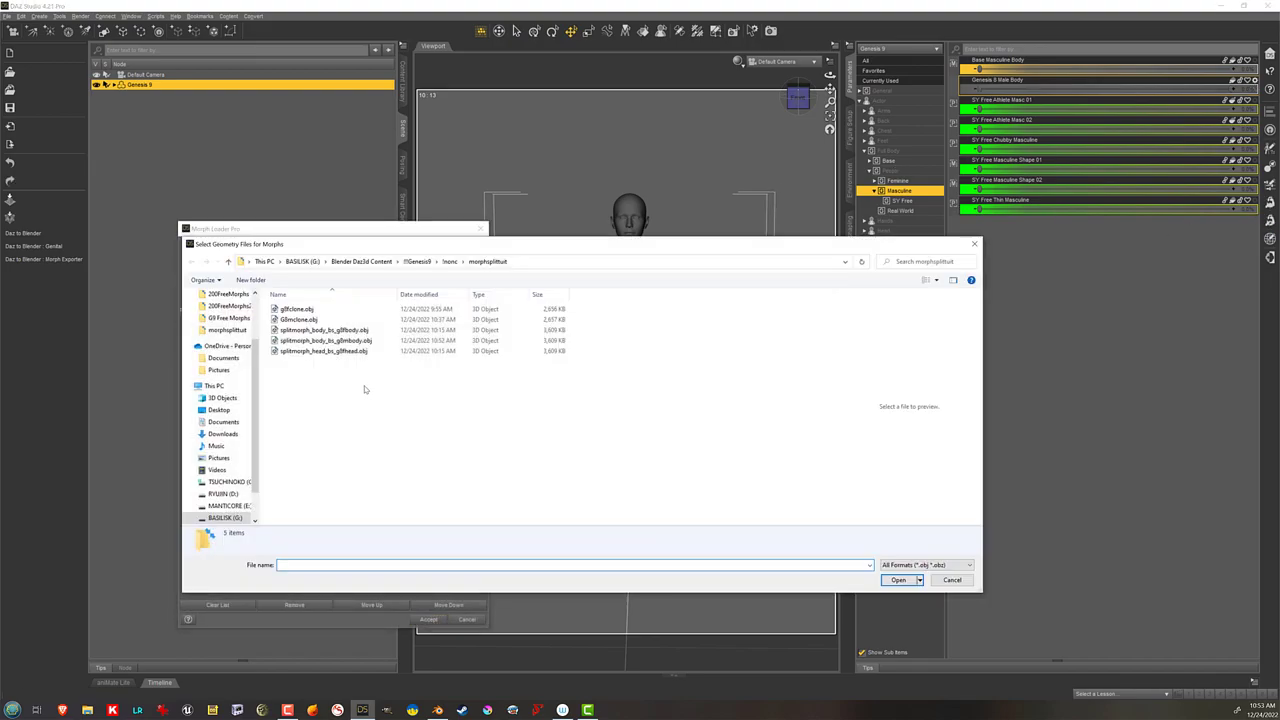
Step: In Blender, set the g8m body shape key to 0 and make g8m head active
left_click(437, 710)
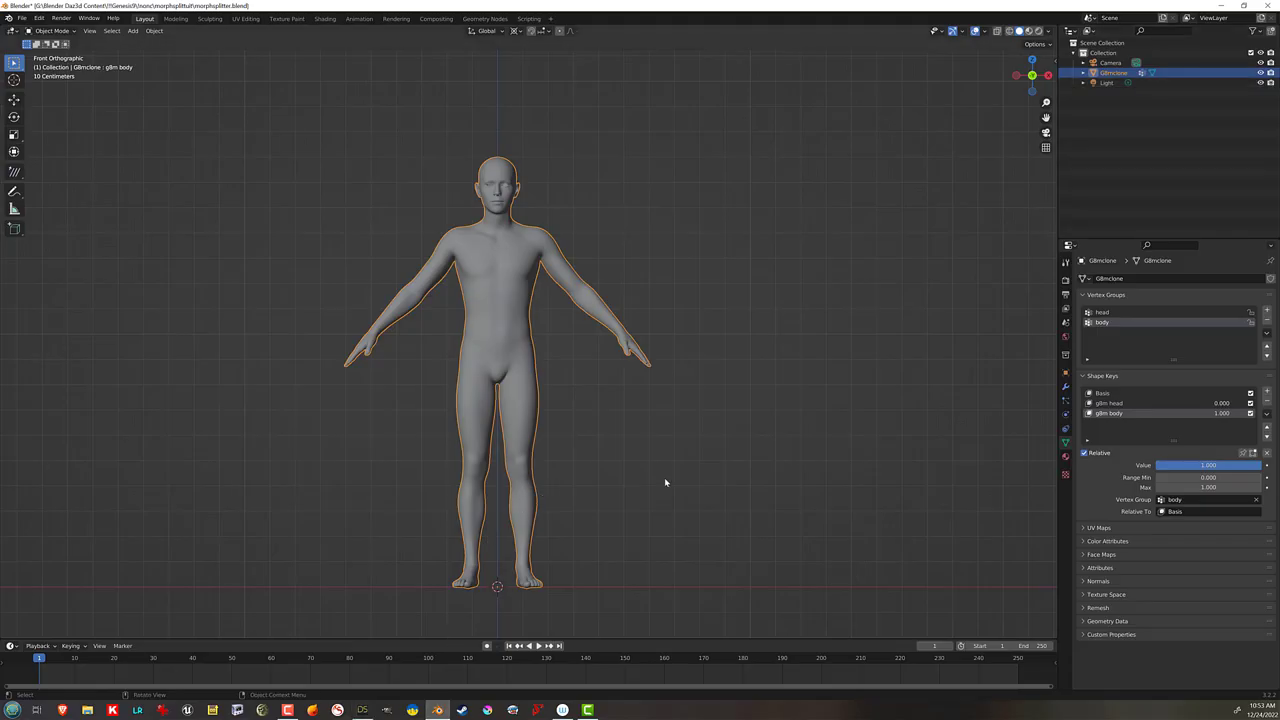
mouse_move(1248, 468)
left_mouse_down()
mouse_move(1160, 467)
mouse_move(1262, 467)
left_mouse_up()
left_click(1150, 403)
Step: Export the mesh as Wavefront OBJ over splitmorph_head_bs_g8mhead.obj and return to DAZ Studio
left_click(21, 18)
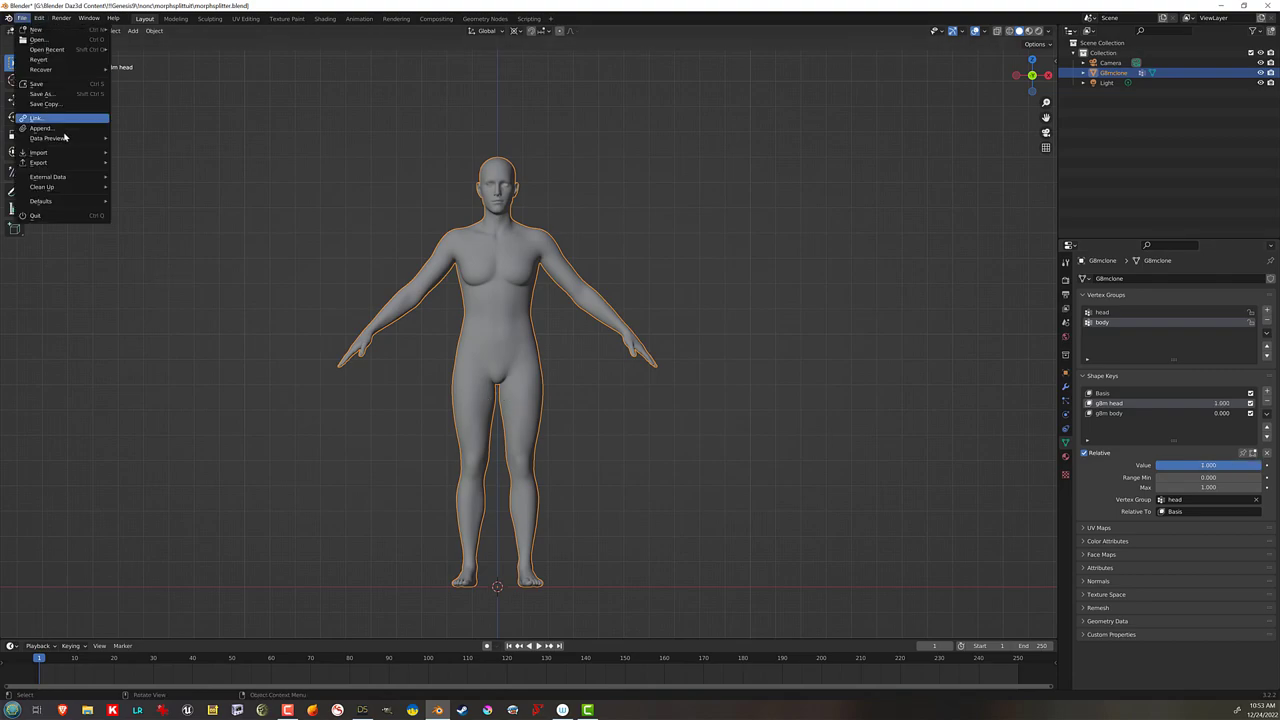
mouse_move(68, 164)
left_click(186, 282)
left_click(916, 489)
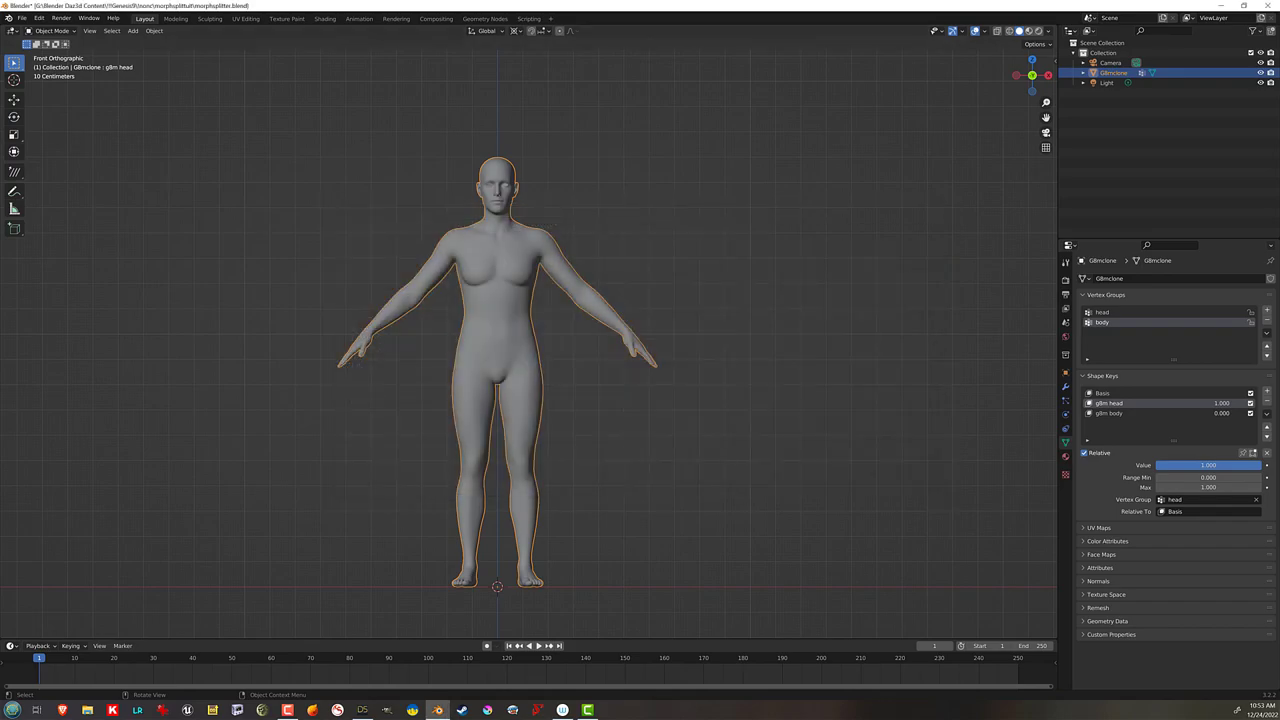
left_click(21, 18)
mouse_move(90, 162)
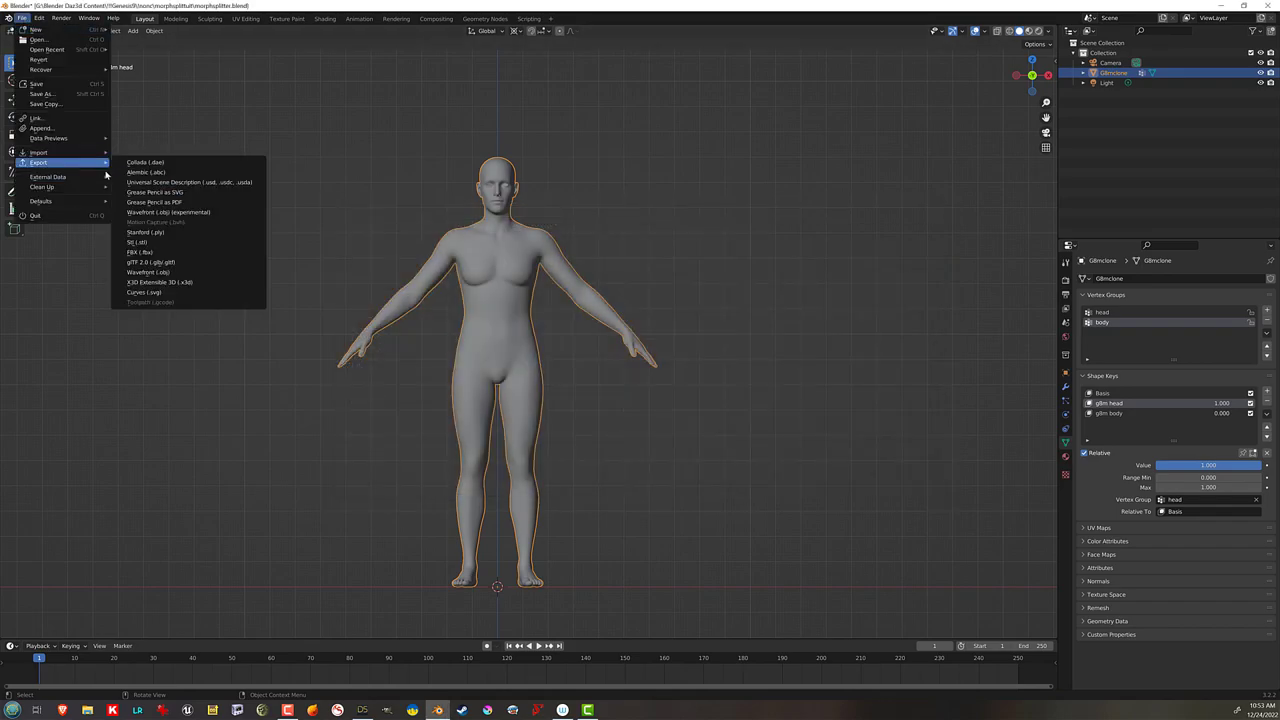
left_click(163, 271)
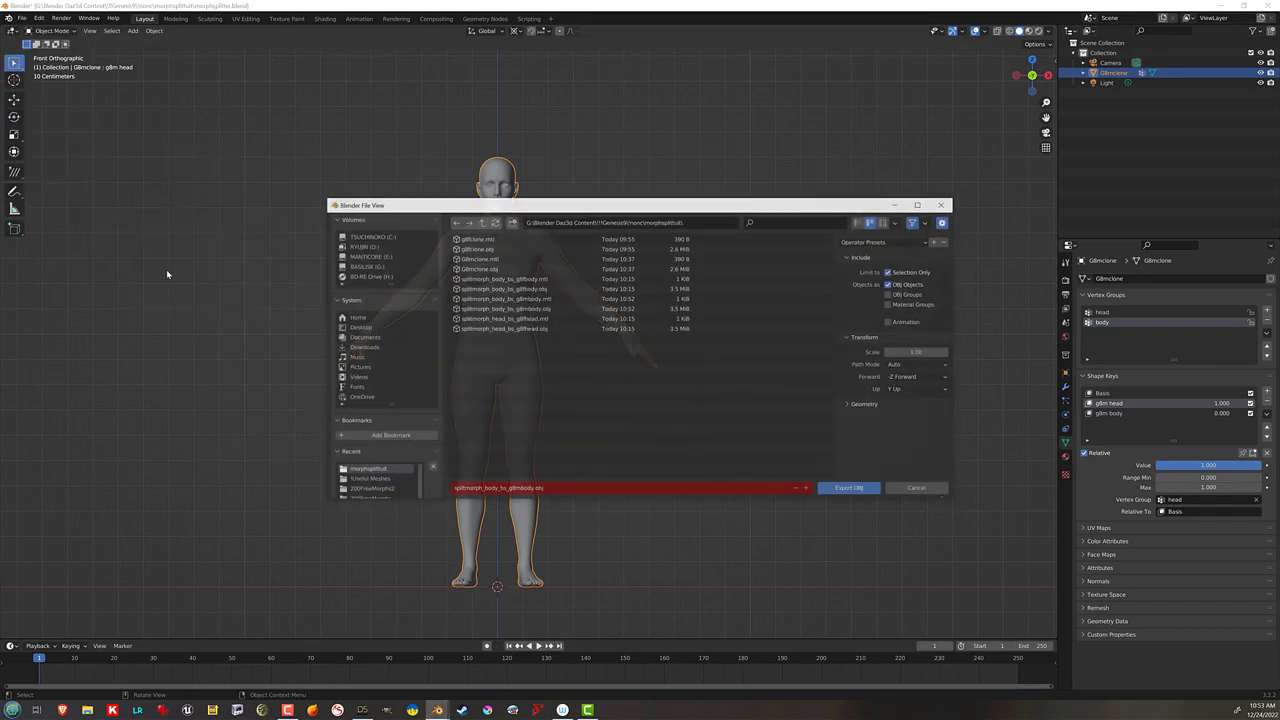
left_click(540, 329)
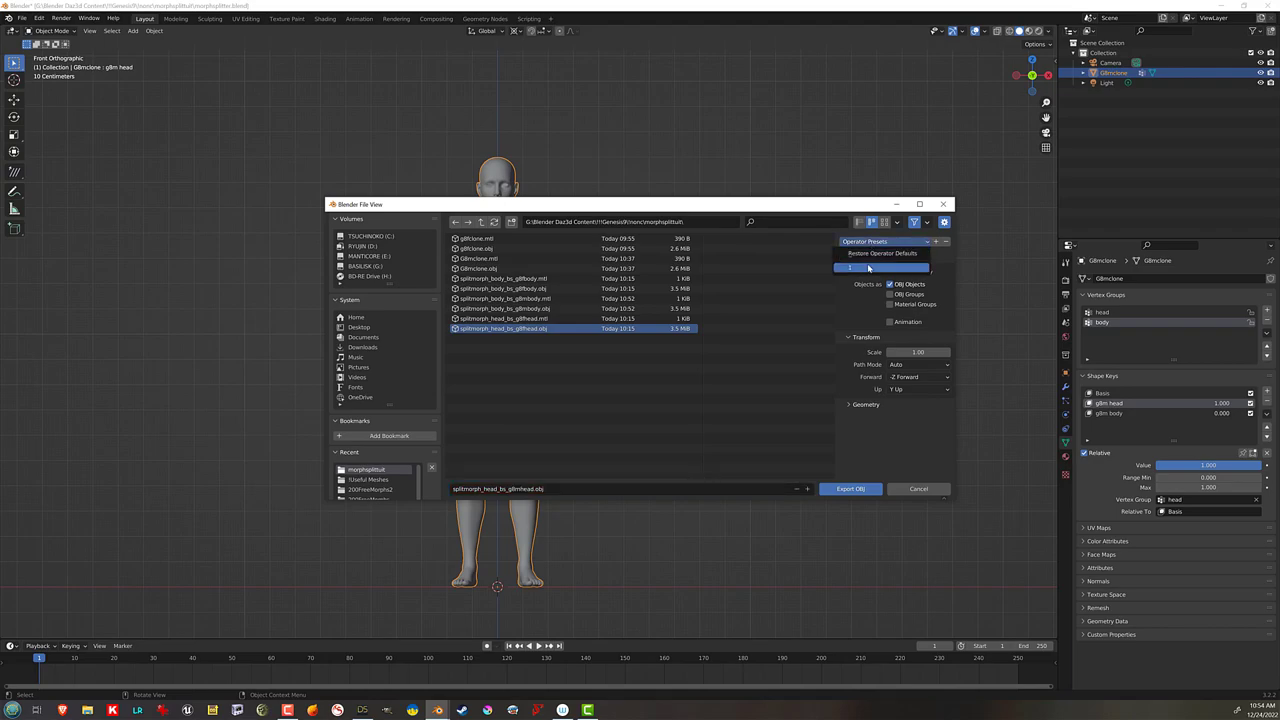
left_click(850, 489)
left_click(362, 710)
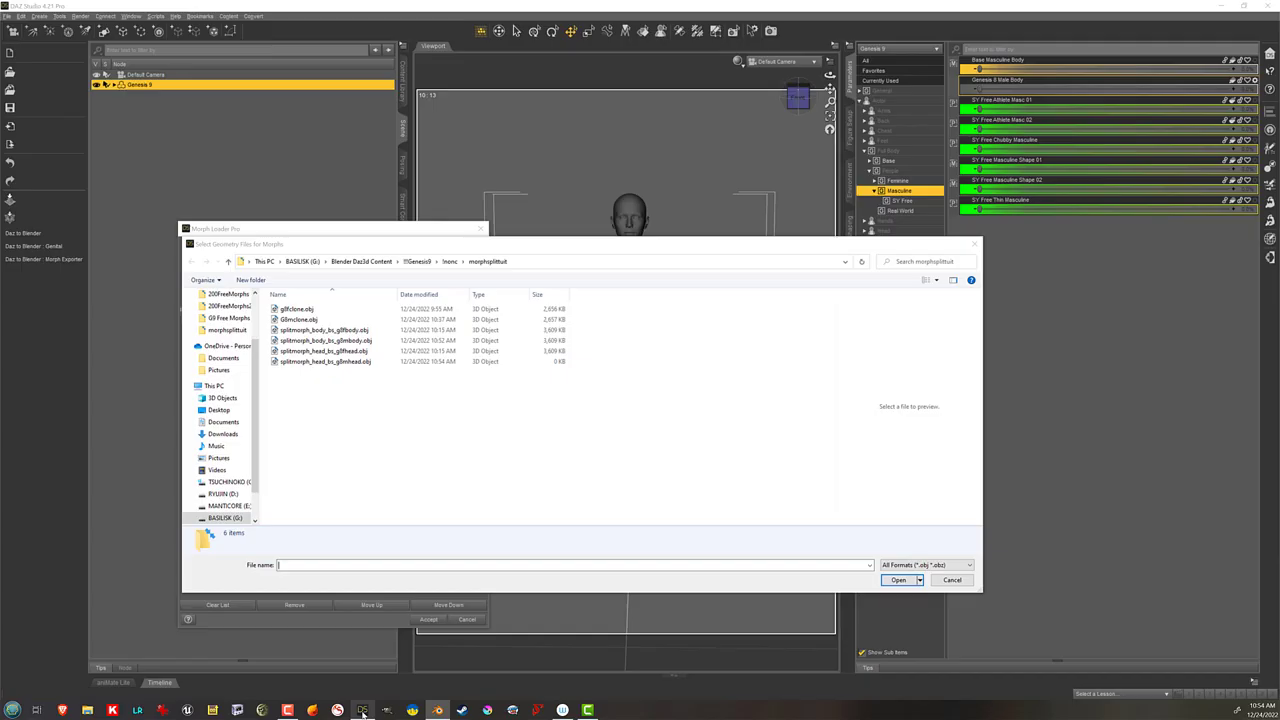
Step: Load splitmorph_head_bs_g8mhead.obj in Morph Loader Pro with Property Group Actor/Head/People/Masculine
left_click_drag(720, 251, 790, 283)
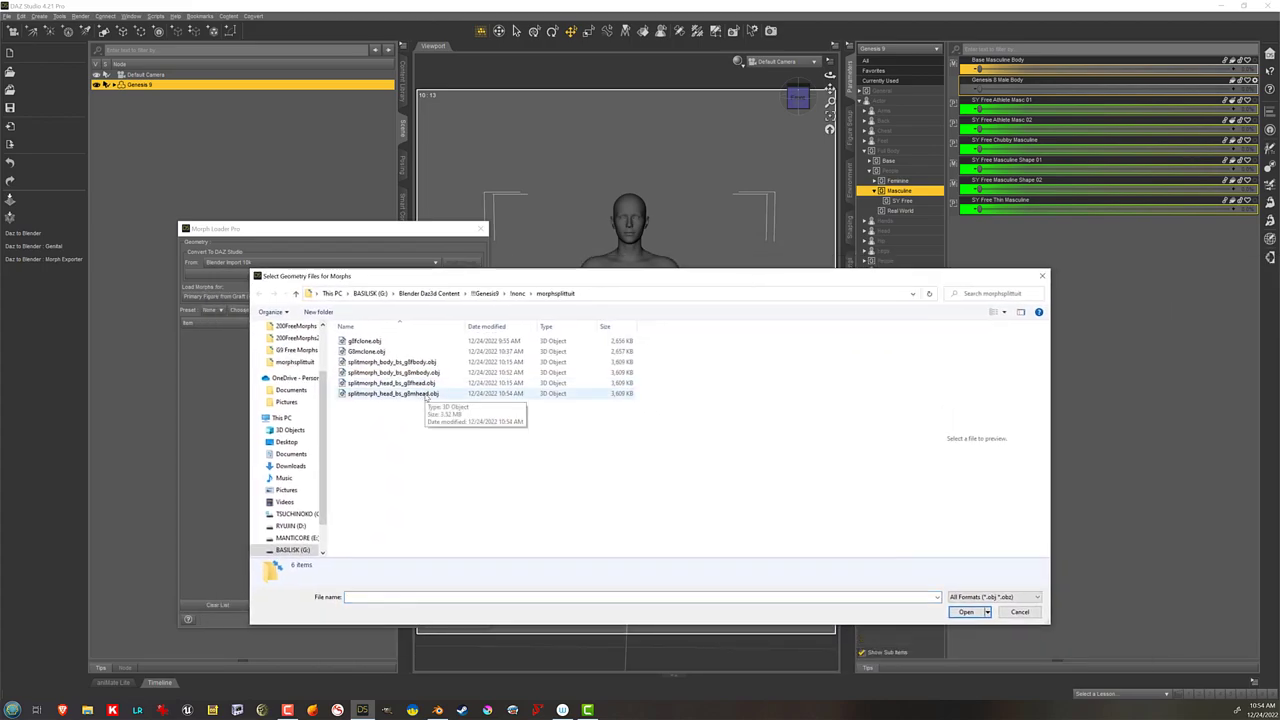
left_click(425, 395)
double_click(438, 394)
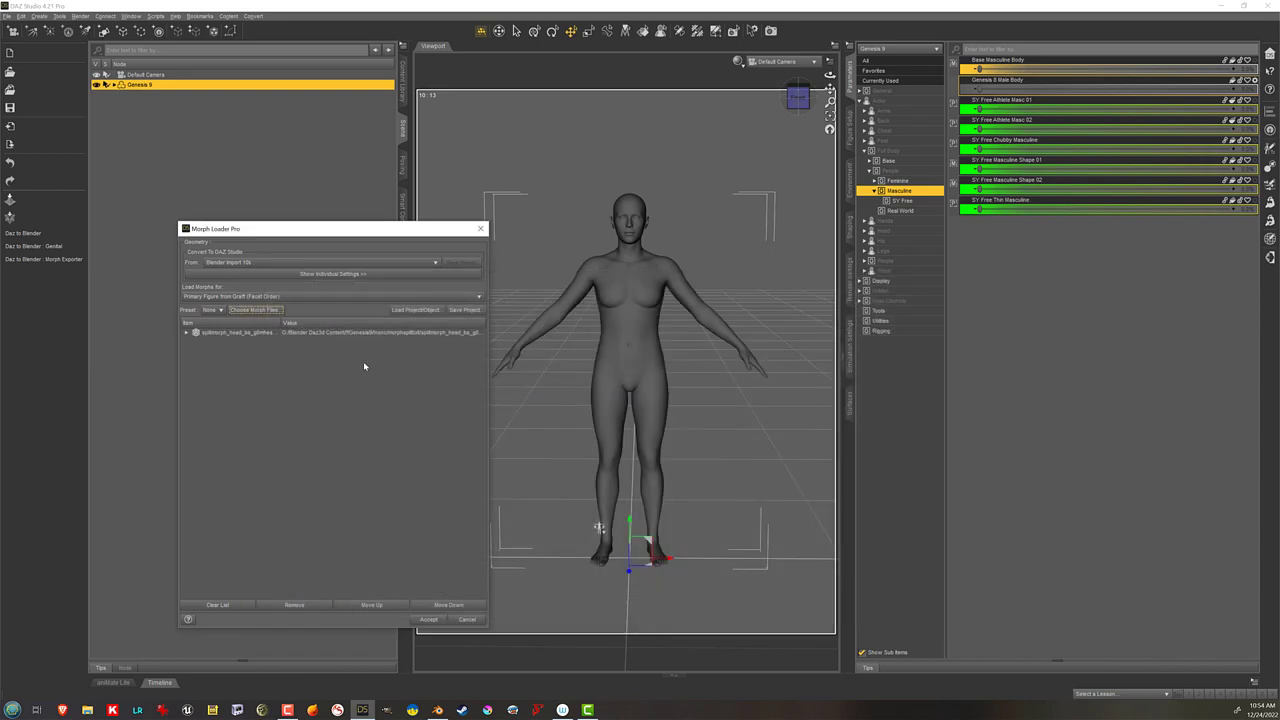
left_click(348, 362)
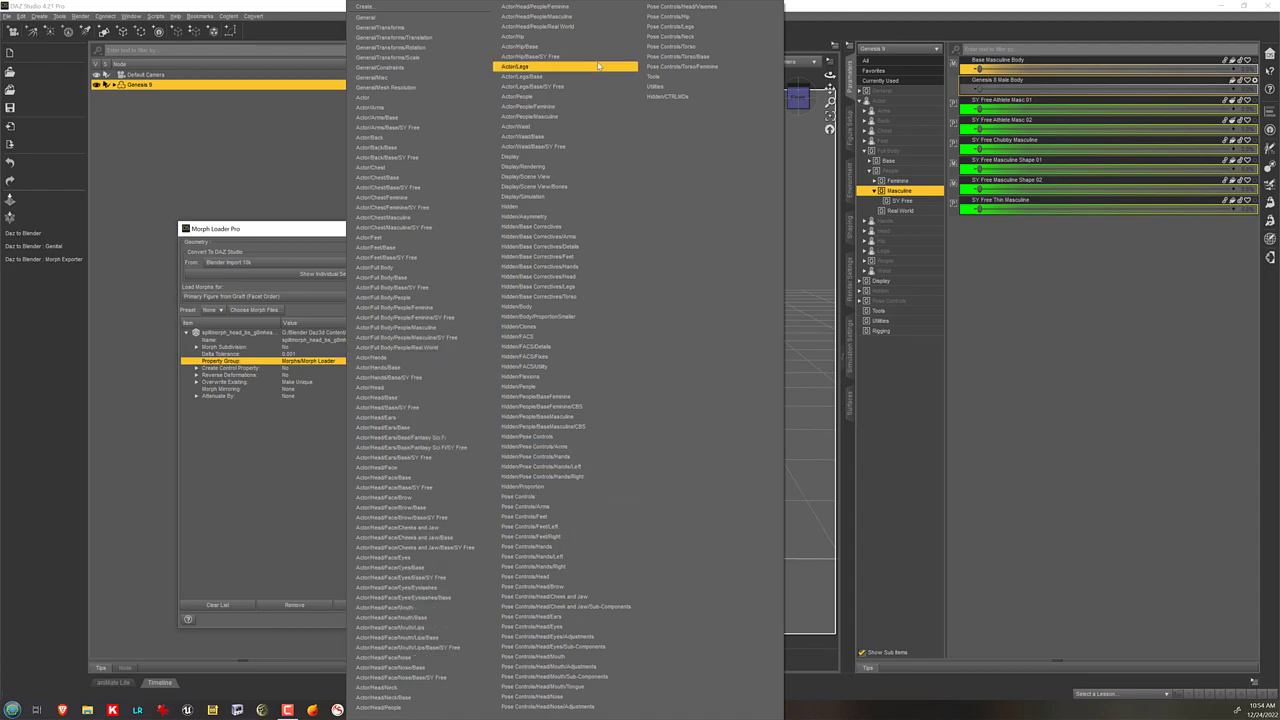
left_click(583, 20)
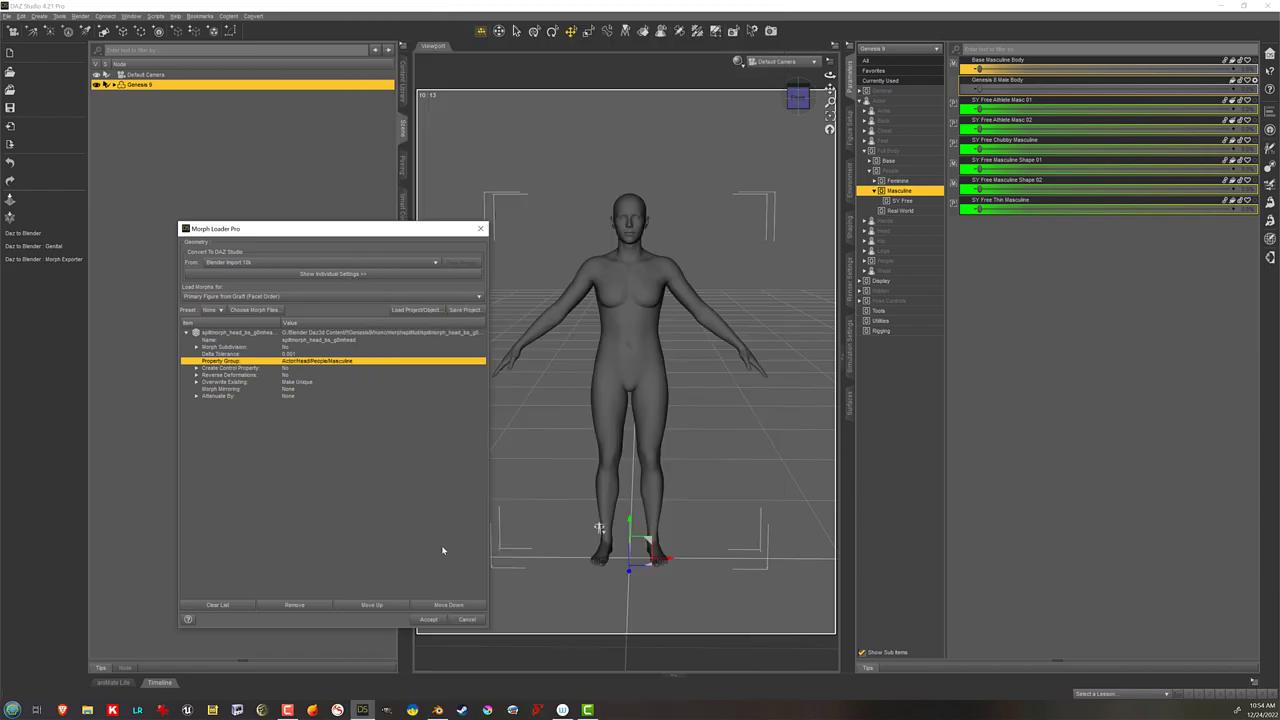
left_click(428, 619)
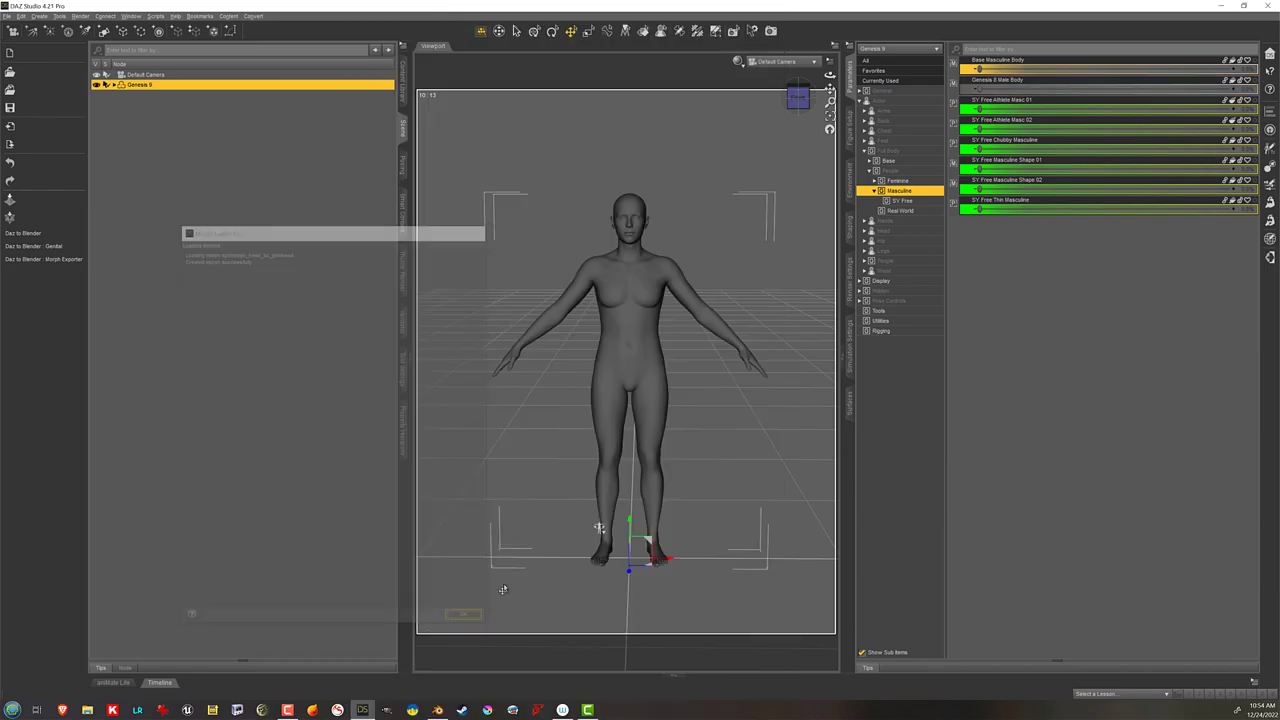
Step: Open Parameter Settings for the new morph under Head > People > Masculine
left_click(919, 233)
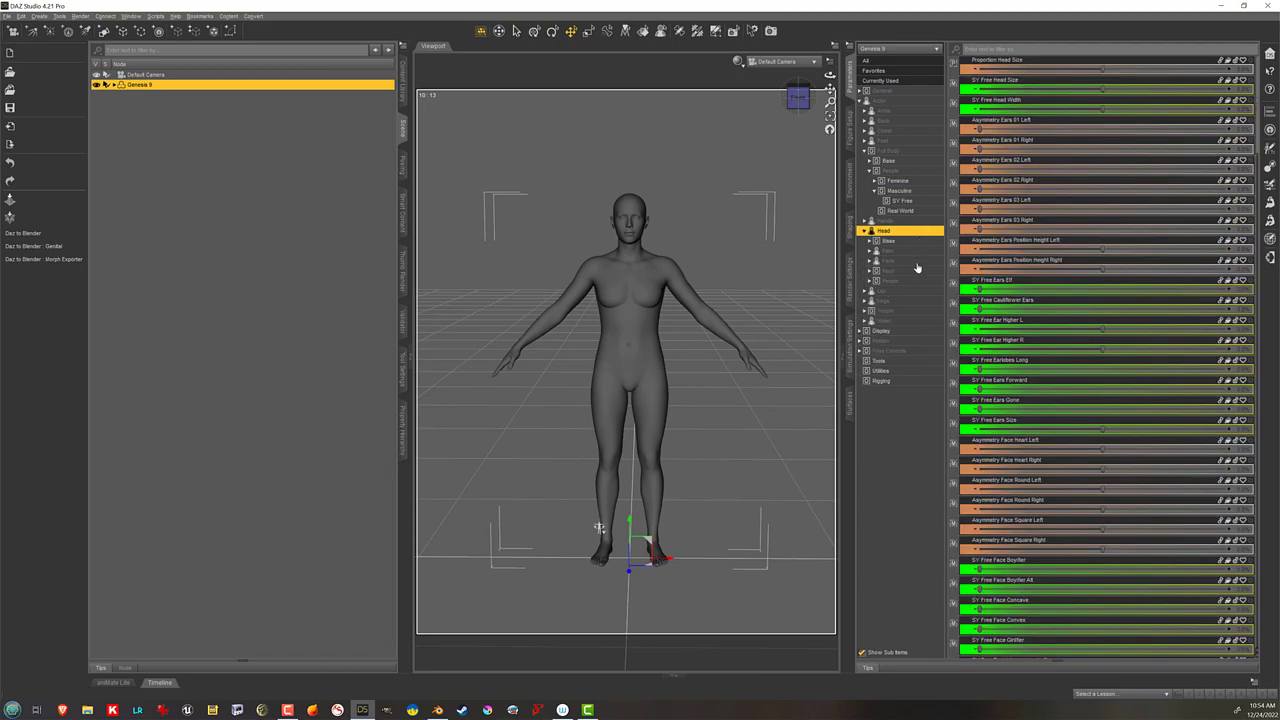
left_click(908, 281)
left_click(900, 300)
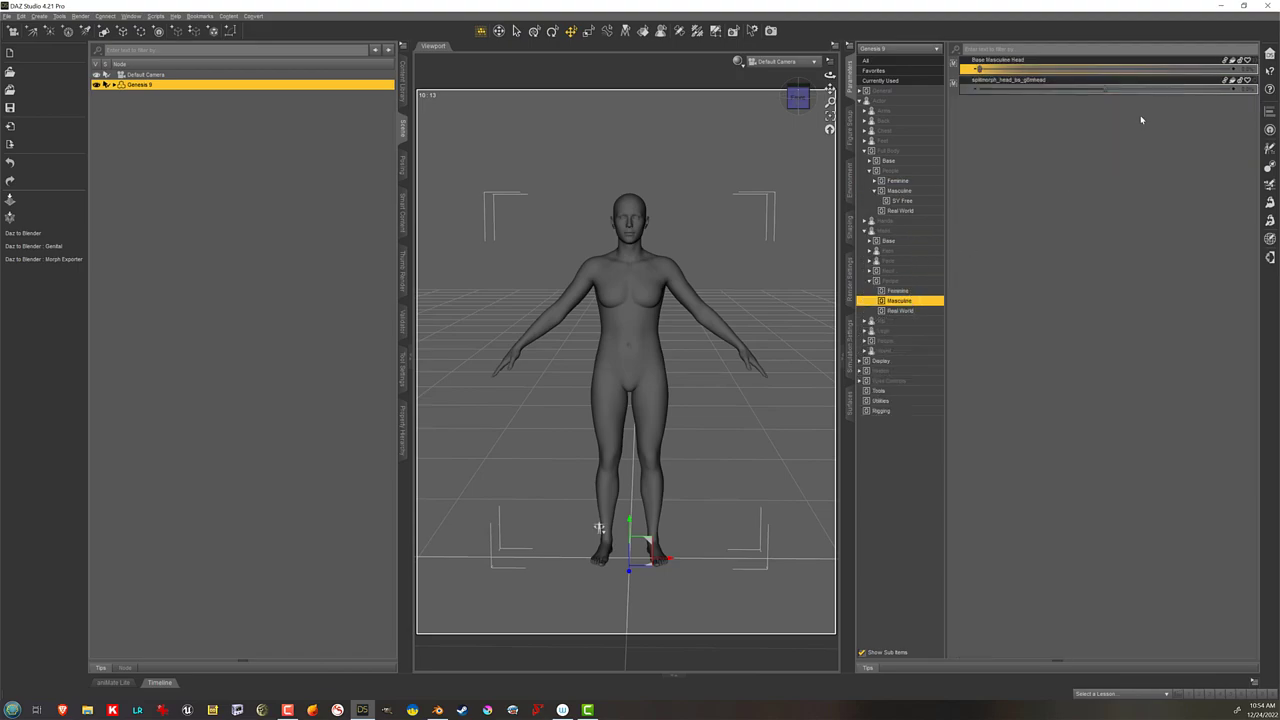
left_click(1250, 84)
left_click(1240, 89)
Step: Label it Genesis 8 Male Head with minimum 0, then dial it to 100%
left_click_drag(671, 333, 576, 341)
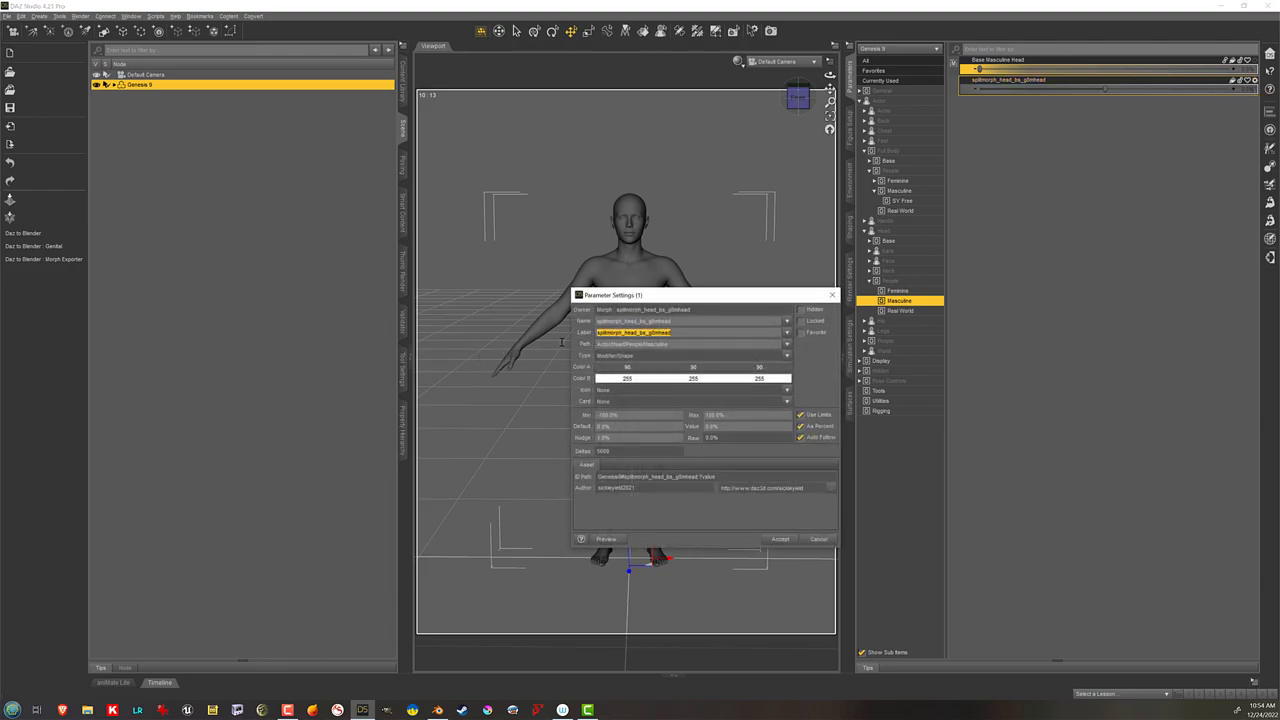
type("Sp")
left_click_drag(565, 413, 543, 420)
type("0")
key("Return")
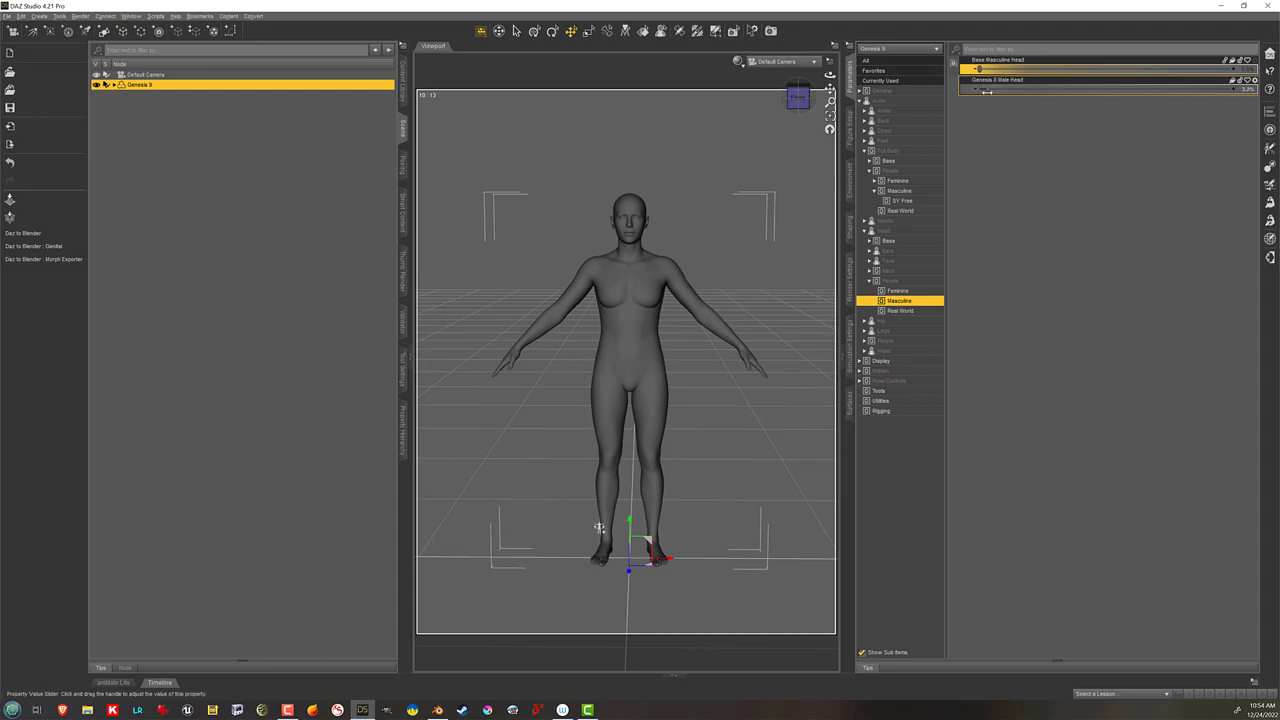
left_click(987, 91)
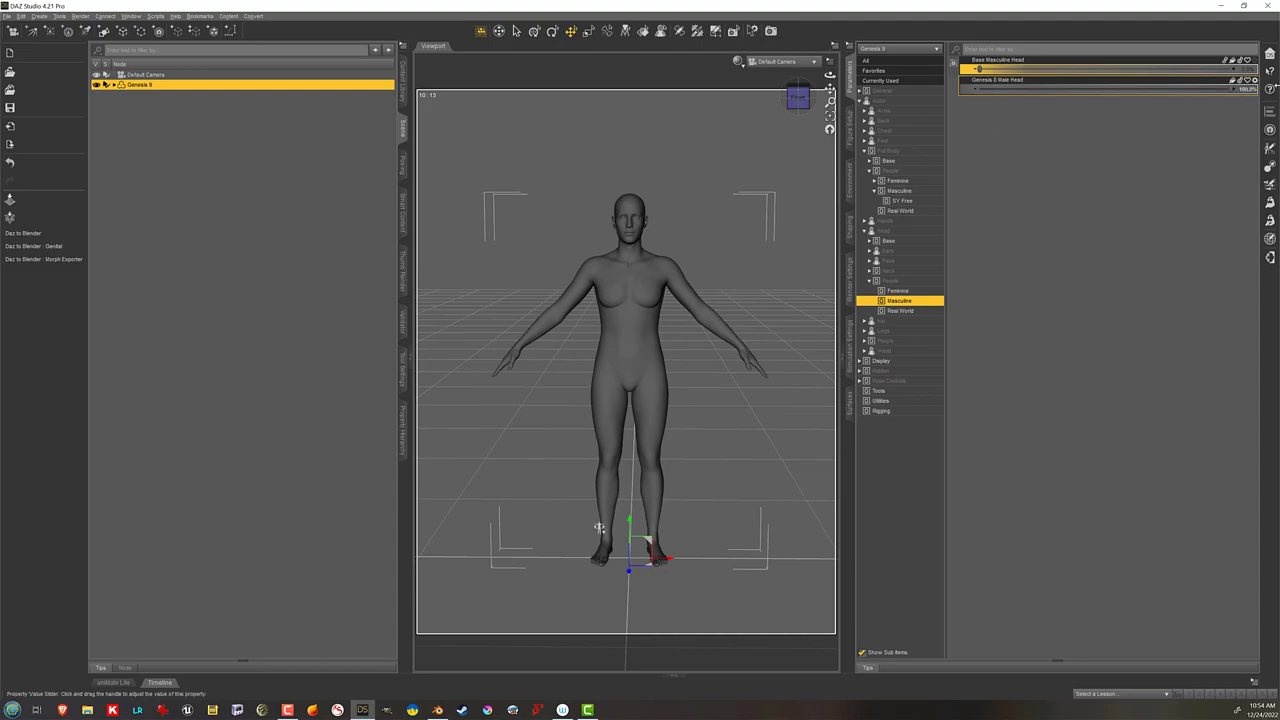
left_click(914, 191)
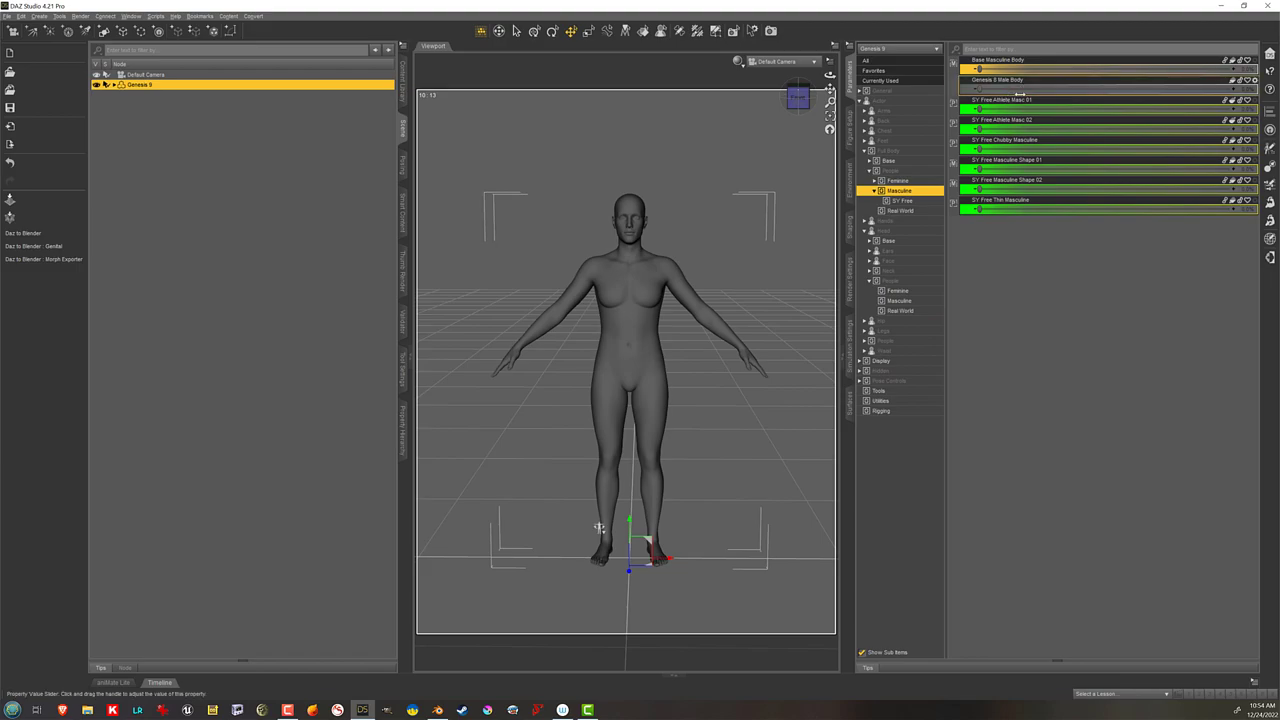
Step: Dial Genesis 8 Male Body to 100% and load a Genesis 8 Male figure from Scripts
left_click(1087, 91)
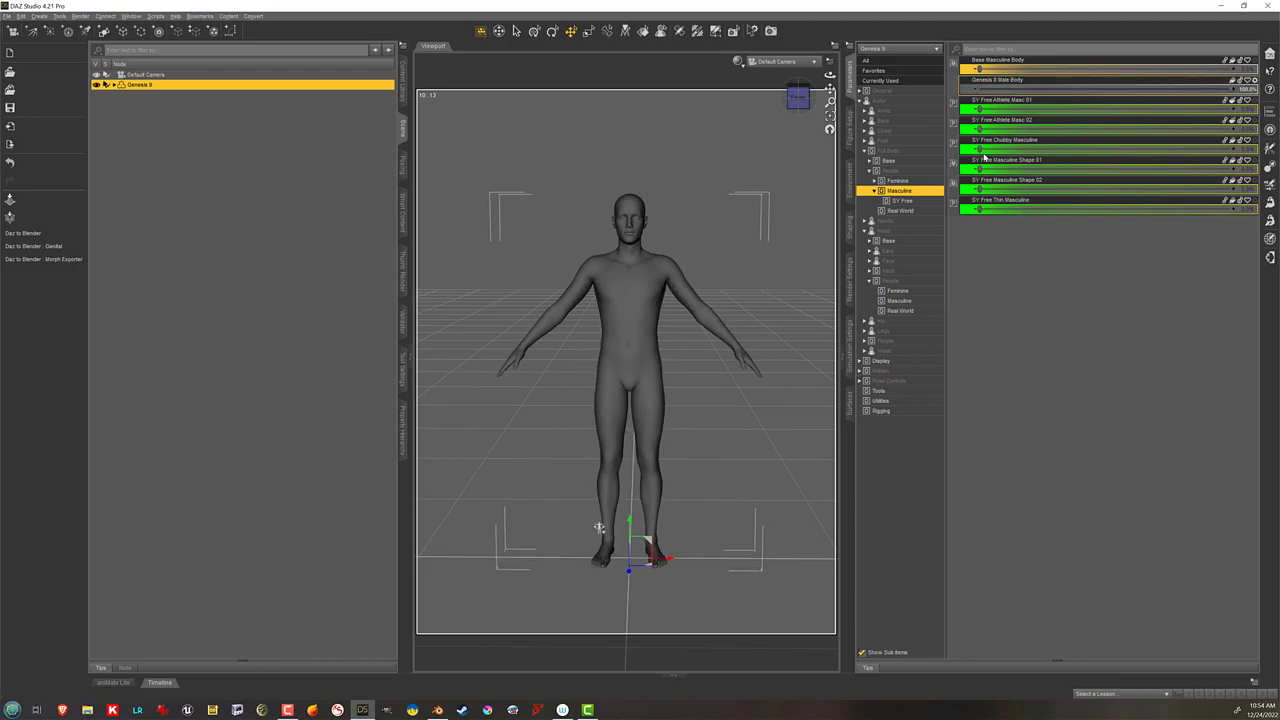
left_click(566, 153)
left_click(155, 16)
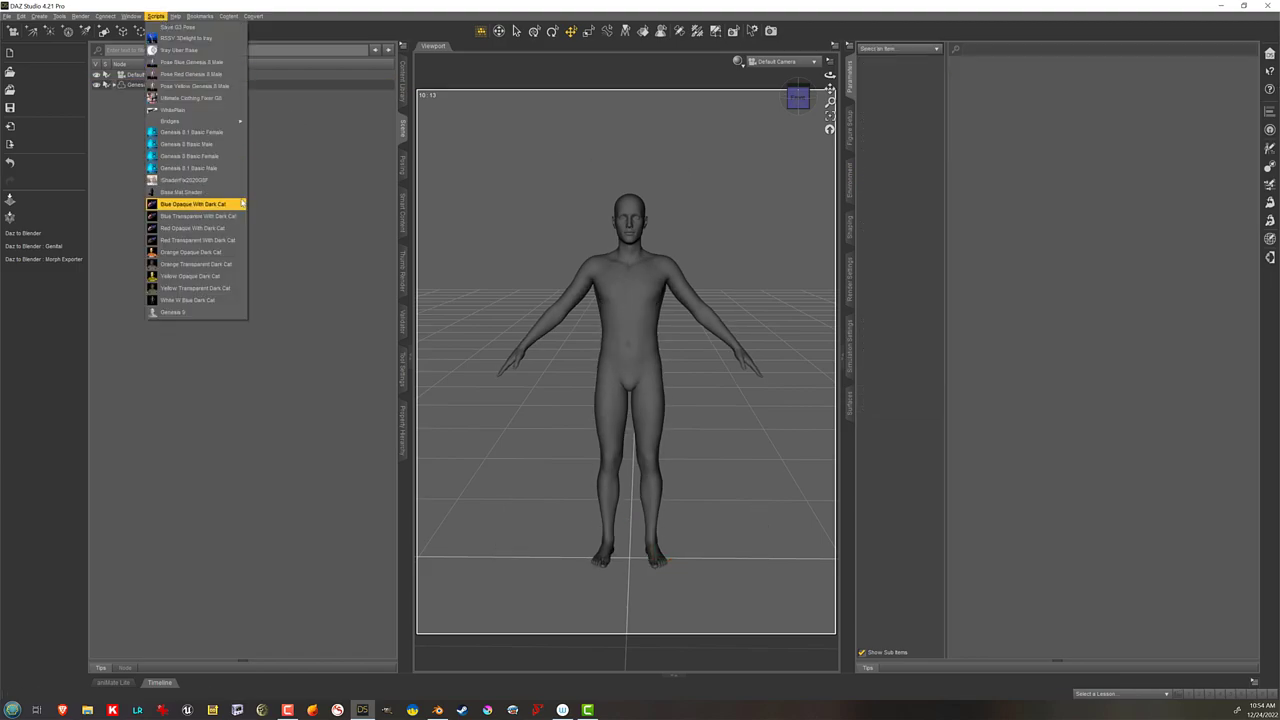
left_click(213, 145)
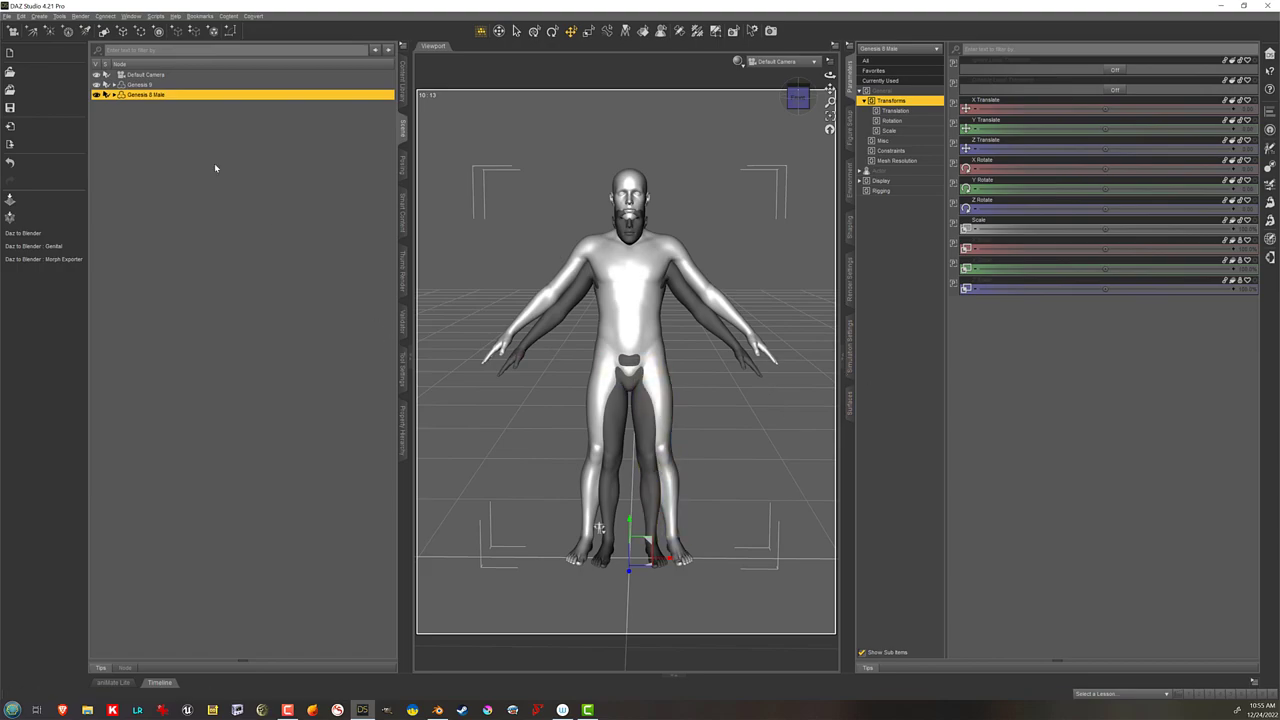
Step: Select Genesis 9 and check its Genesis 8 Male Head dial under Currently Used
left_click(193, 85)
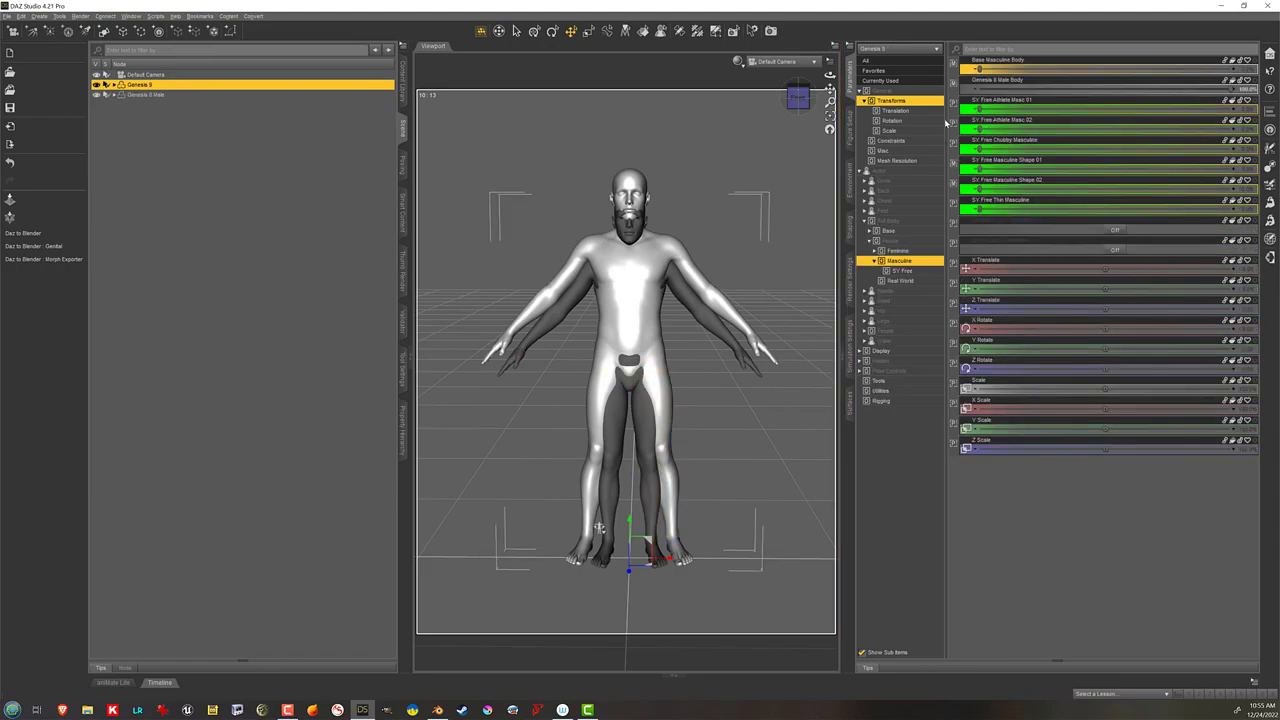
left_click(909, 81)
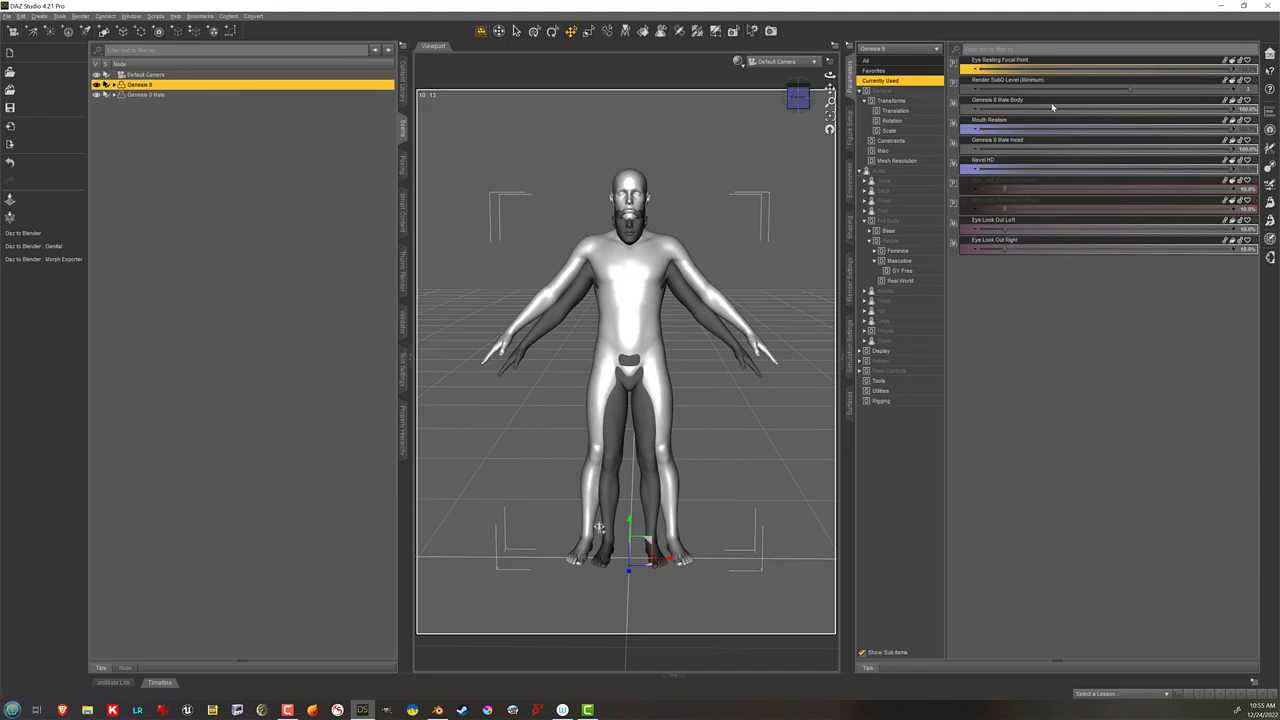
left_click(1049, 148)
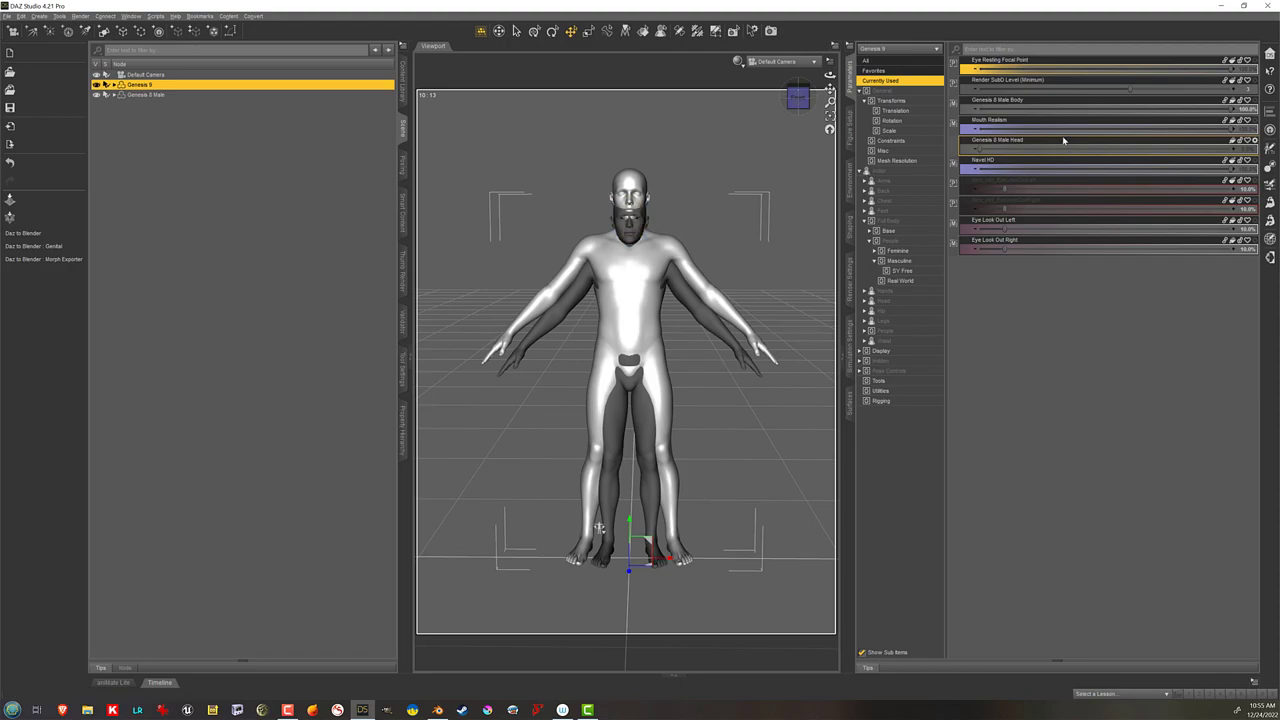
Step: Try scaling Genesis 9 to about 107%, then set its Scale back to 100%
left_click(921, 102)
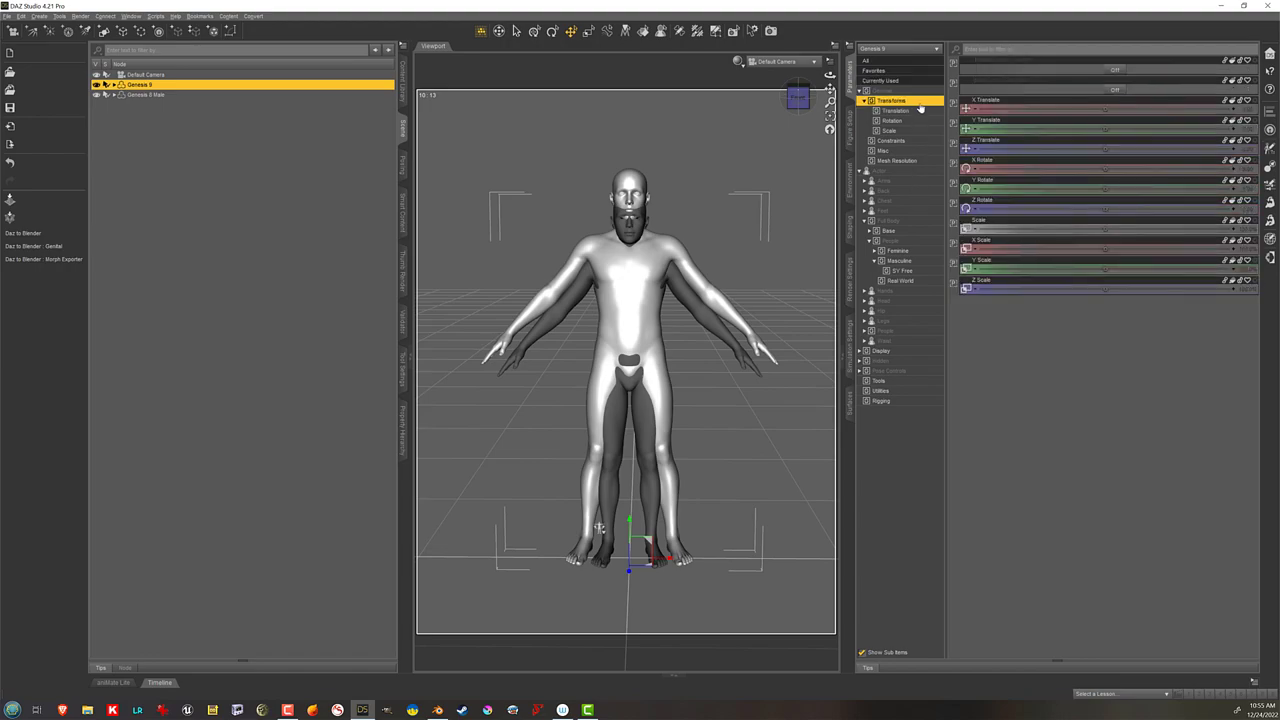
mouse_move(1104, 225)
left_mouse_down()
mouse_move(1130, 225)
mouse_move(1106, 225)
left_mouse_up()
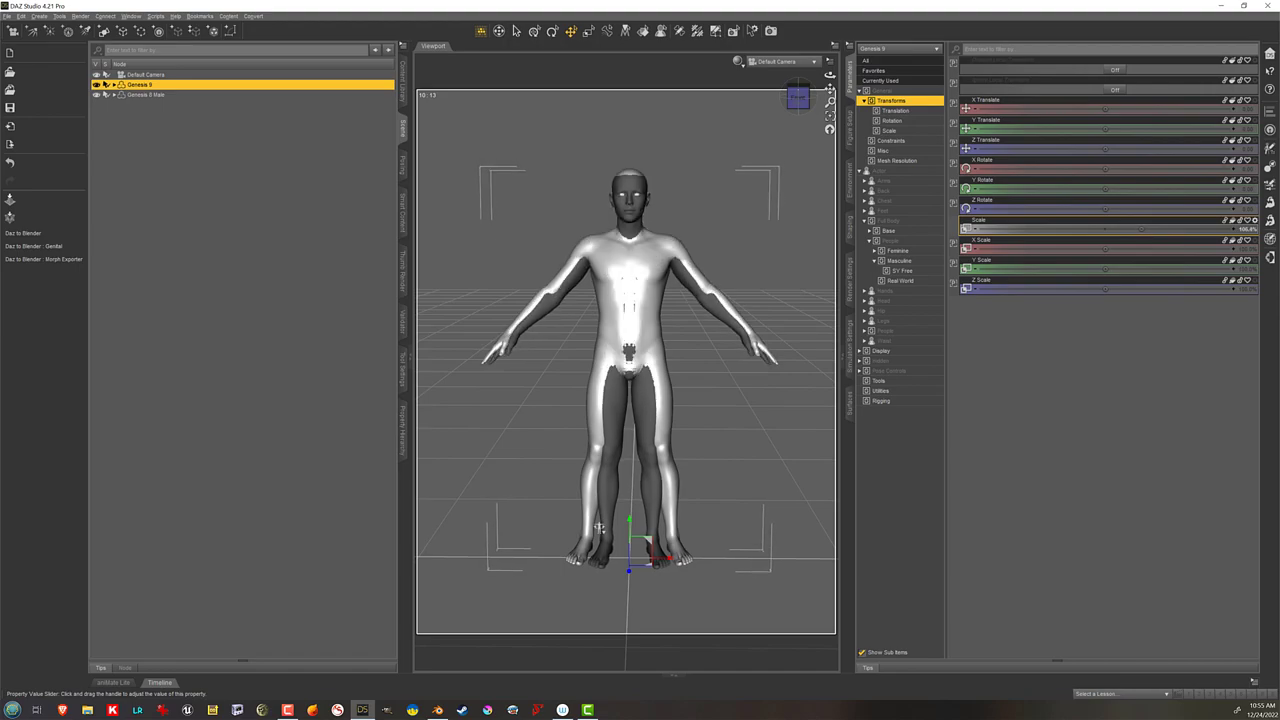
left_click(1247, 231)
key("Return")
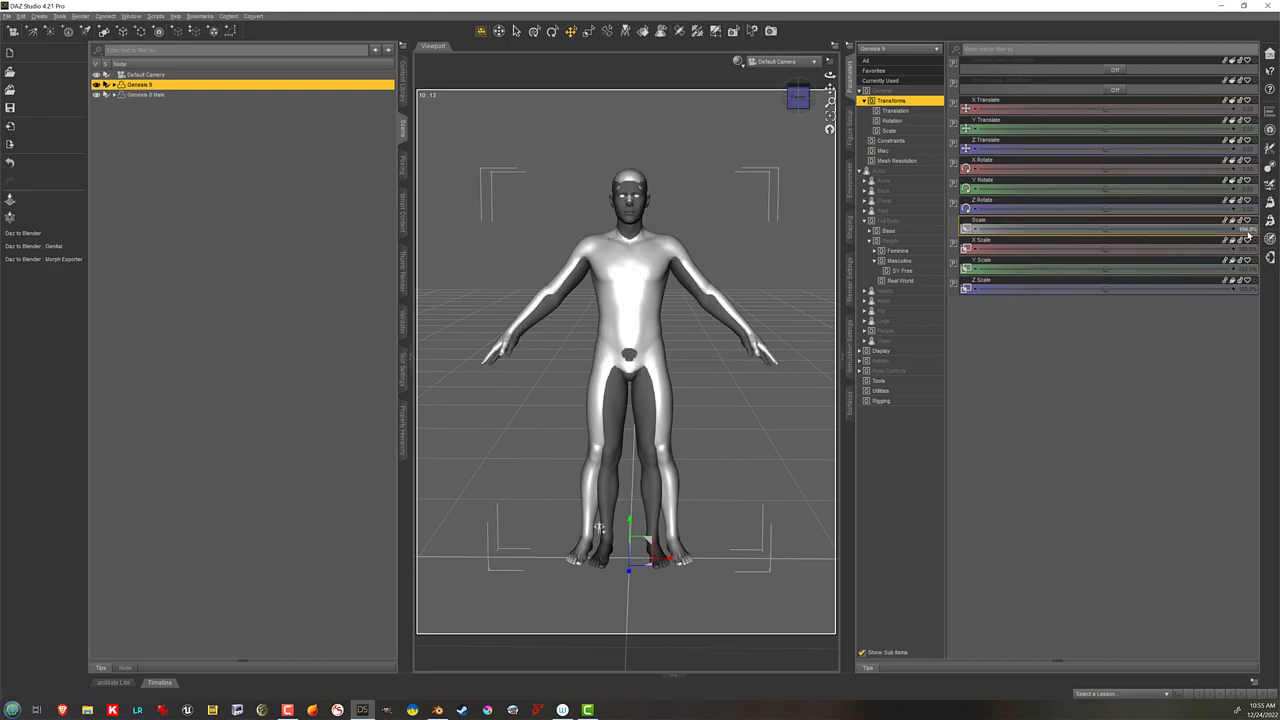
left_click(1248, 233)
type("100")
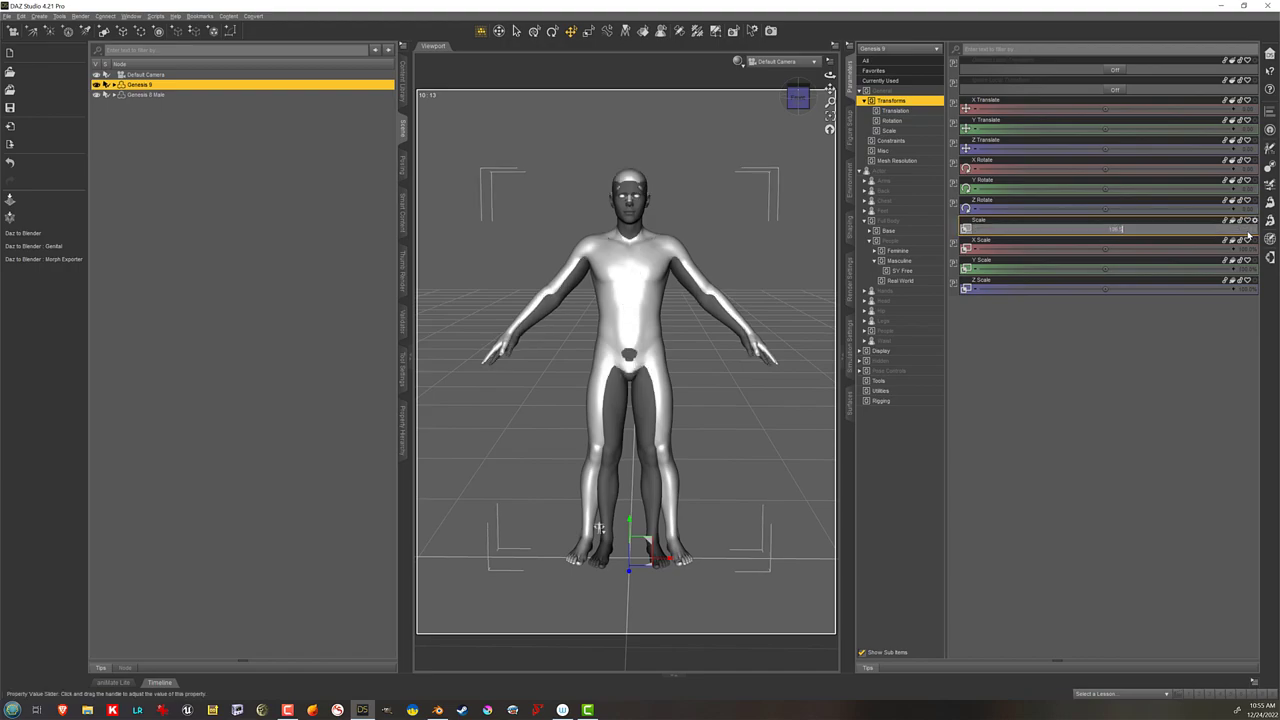
key("Return")
left_click(1248, 233)
type("100")
key("Return")
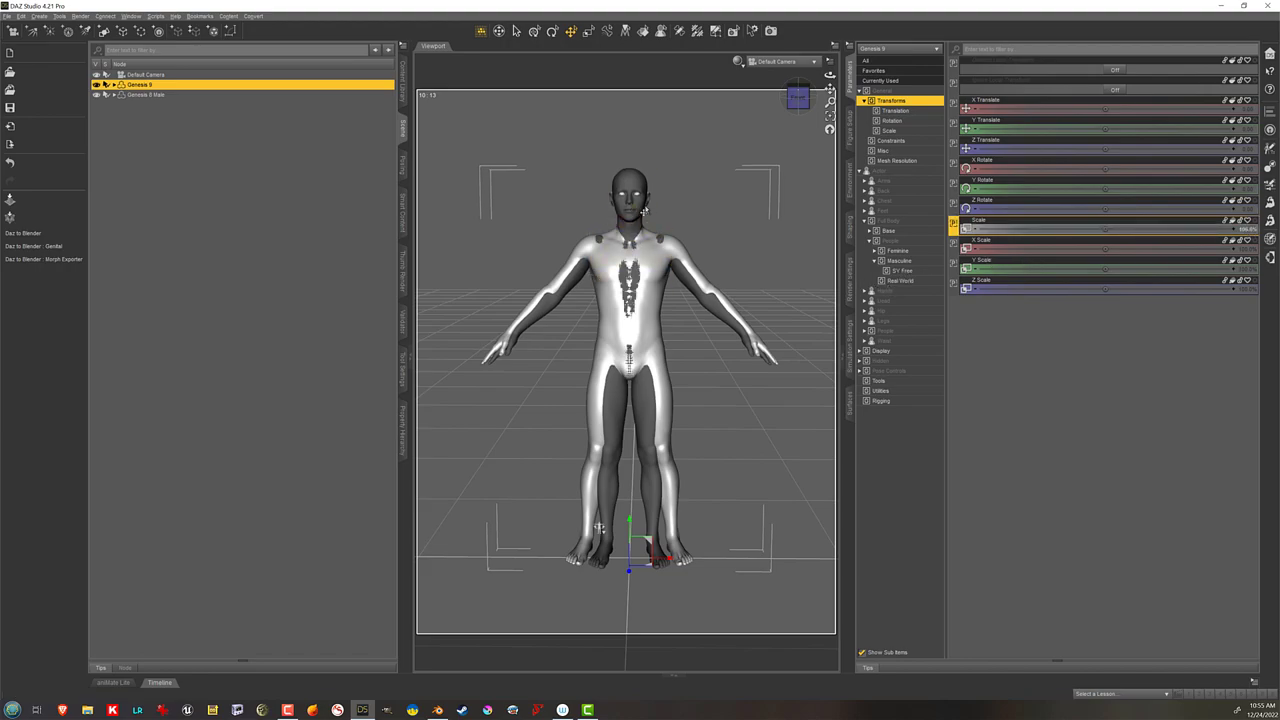
Step: Delete the Genesis 8 Male figure and select Genesis 9
left_click(181, 96)
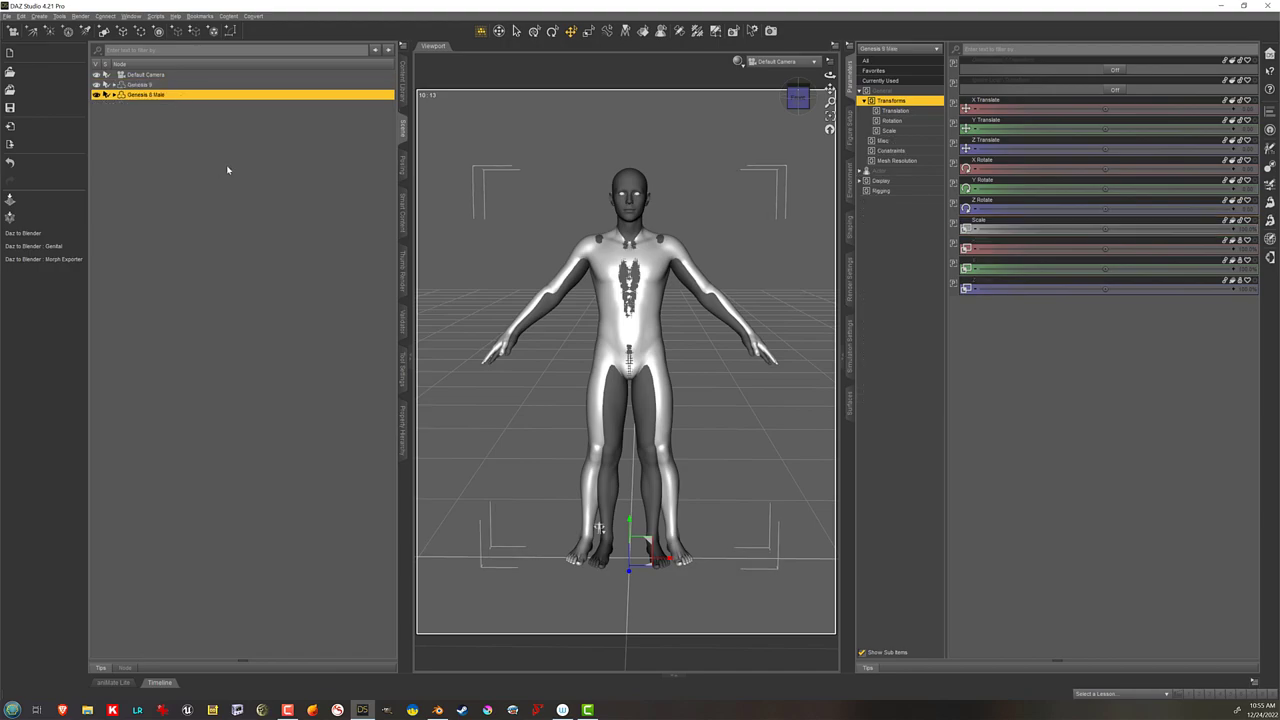
key("Delete")
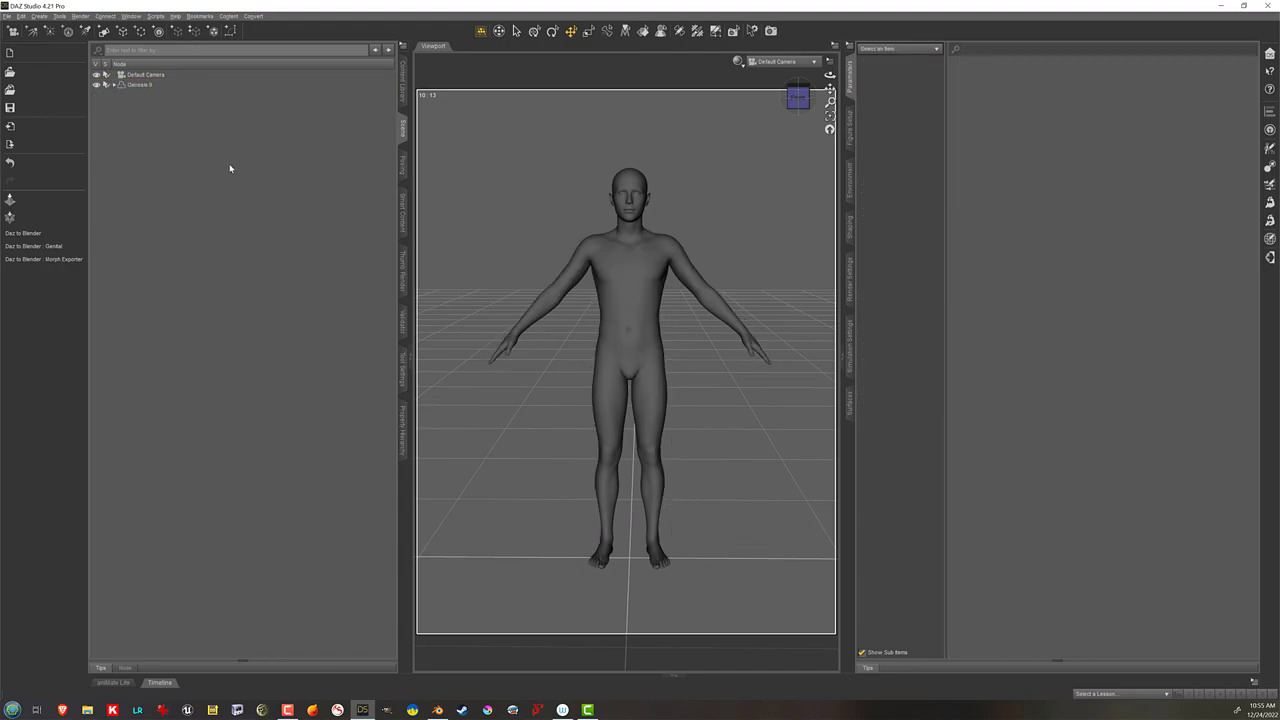
left_click(169, 86)
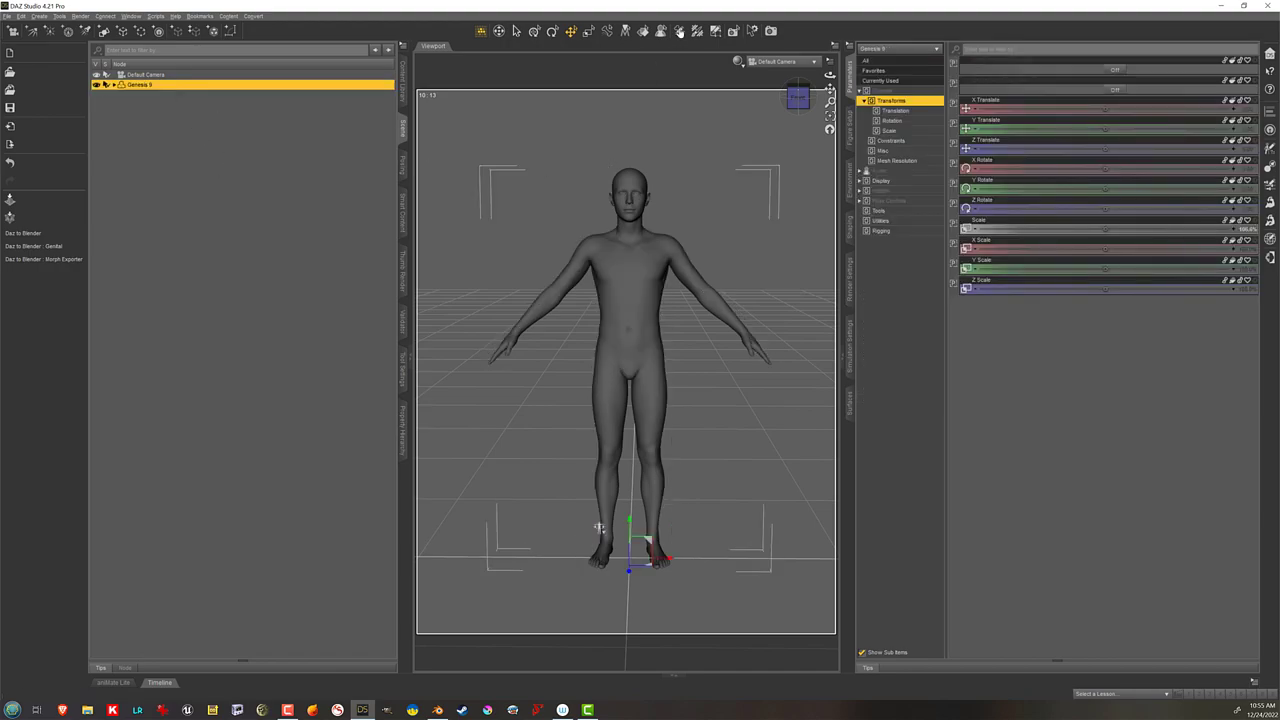
Step: Run Edit > Adjust Rigging To Shape on Genesis 9 with all bones, collapsing Pelvis
left_click(679, 30)
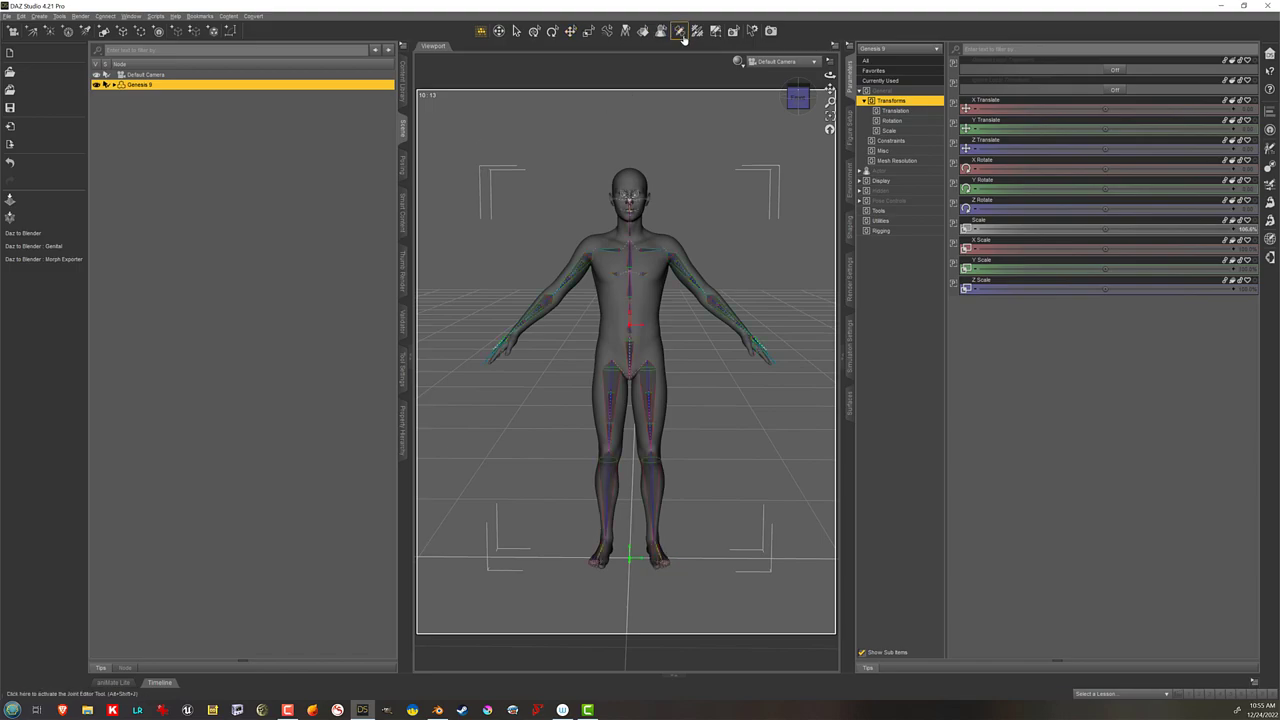
right_click(512, 226)
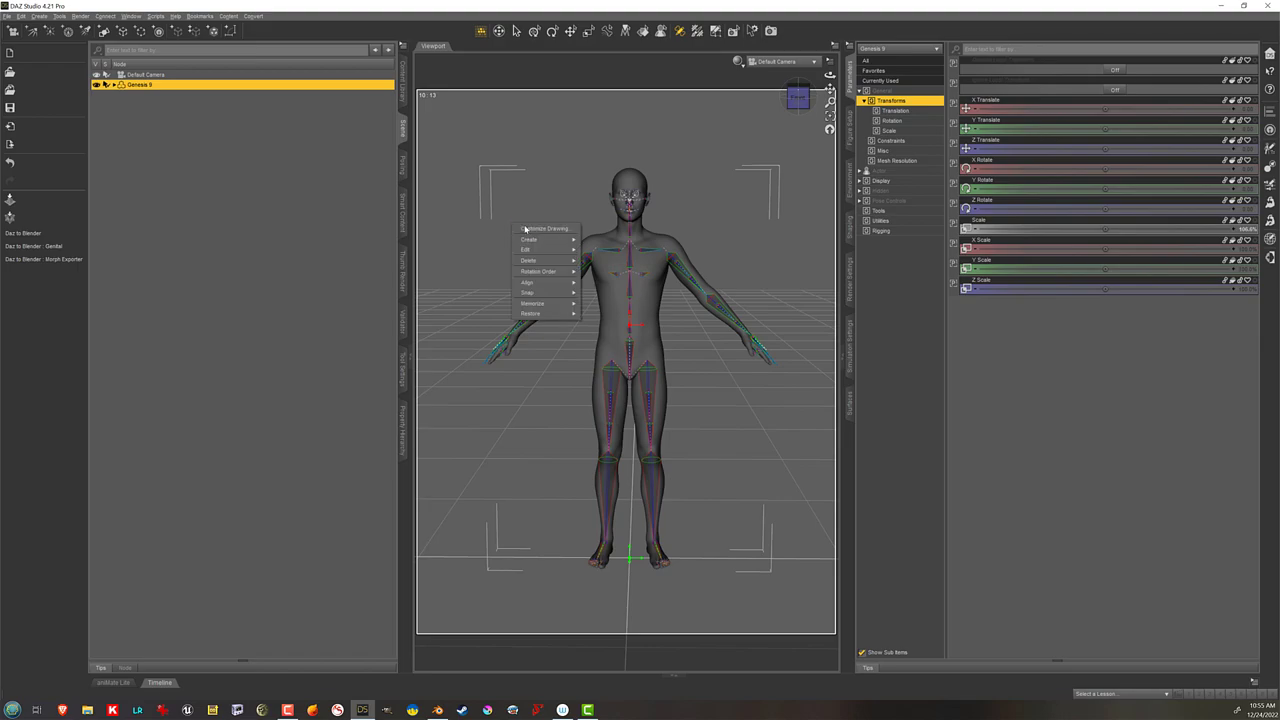
mouse_move(539, 252)
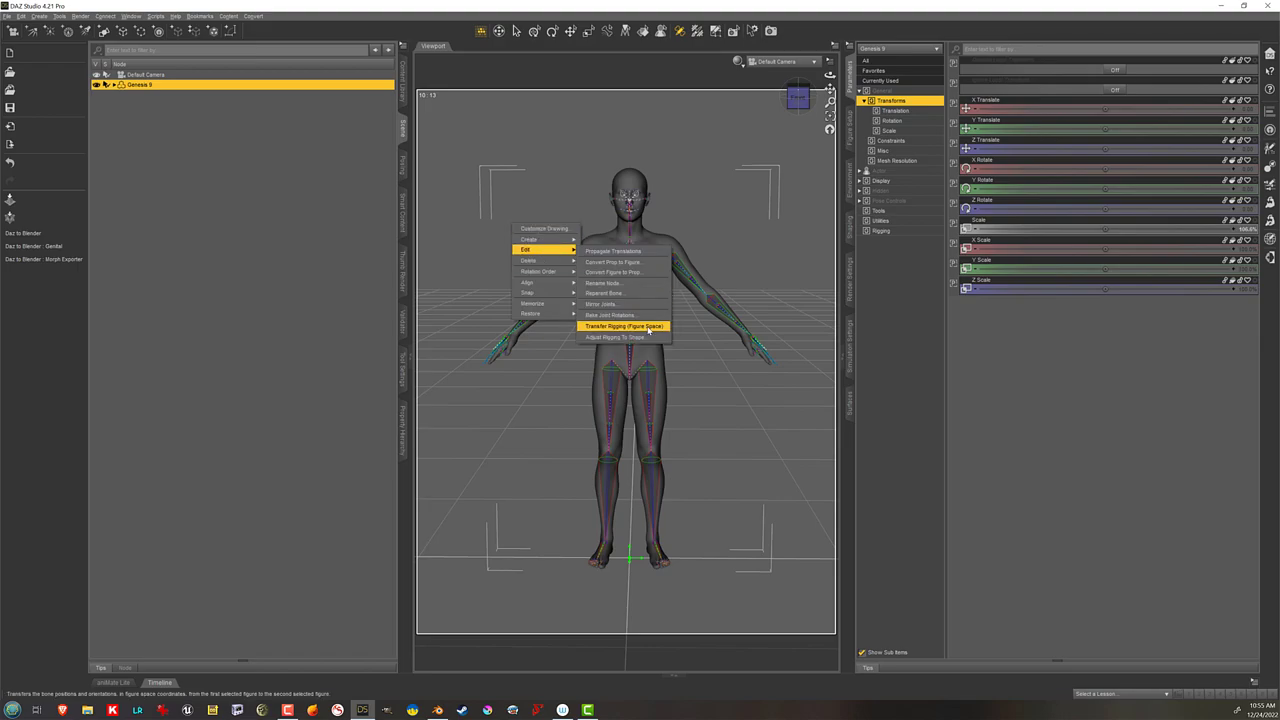
left_click(641, 339)
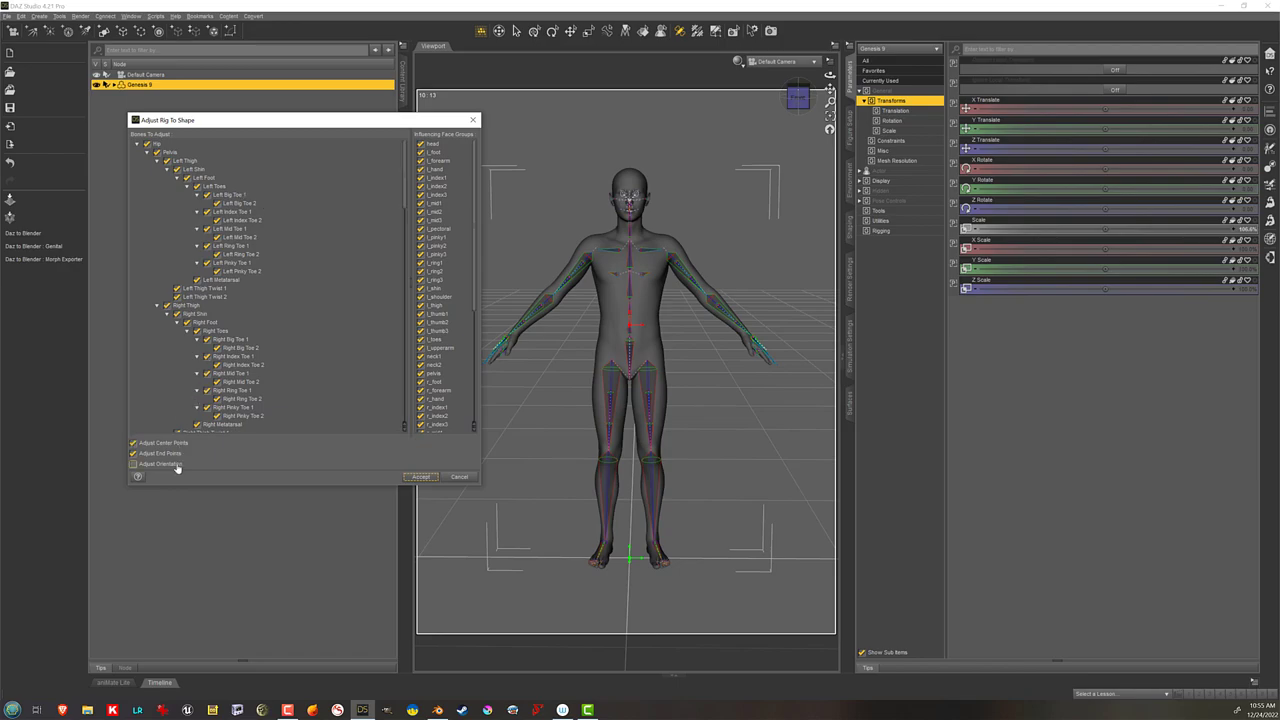
right_click(336, 213)
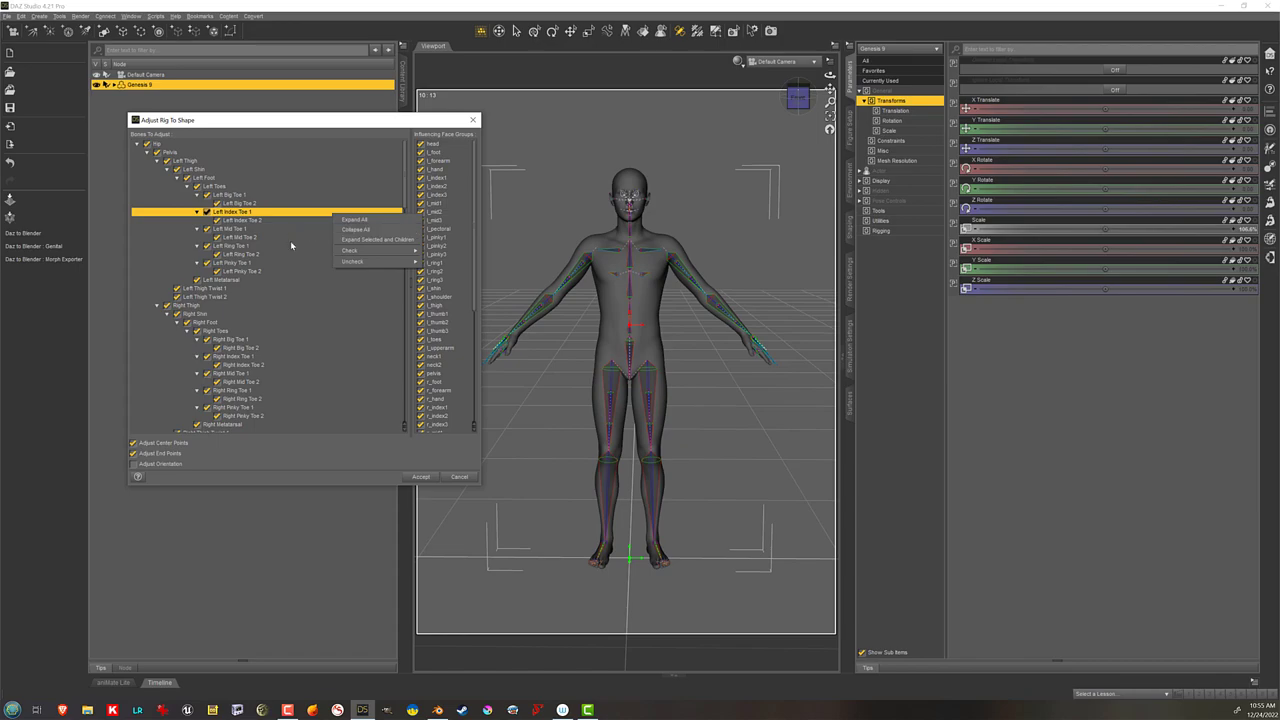
left_click(237, 153)
double_click(237, 155)
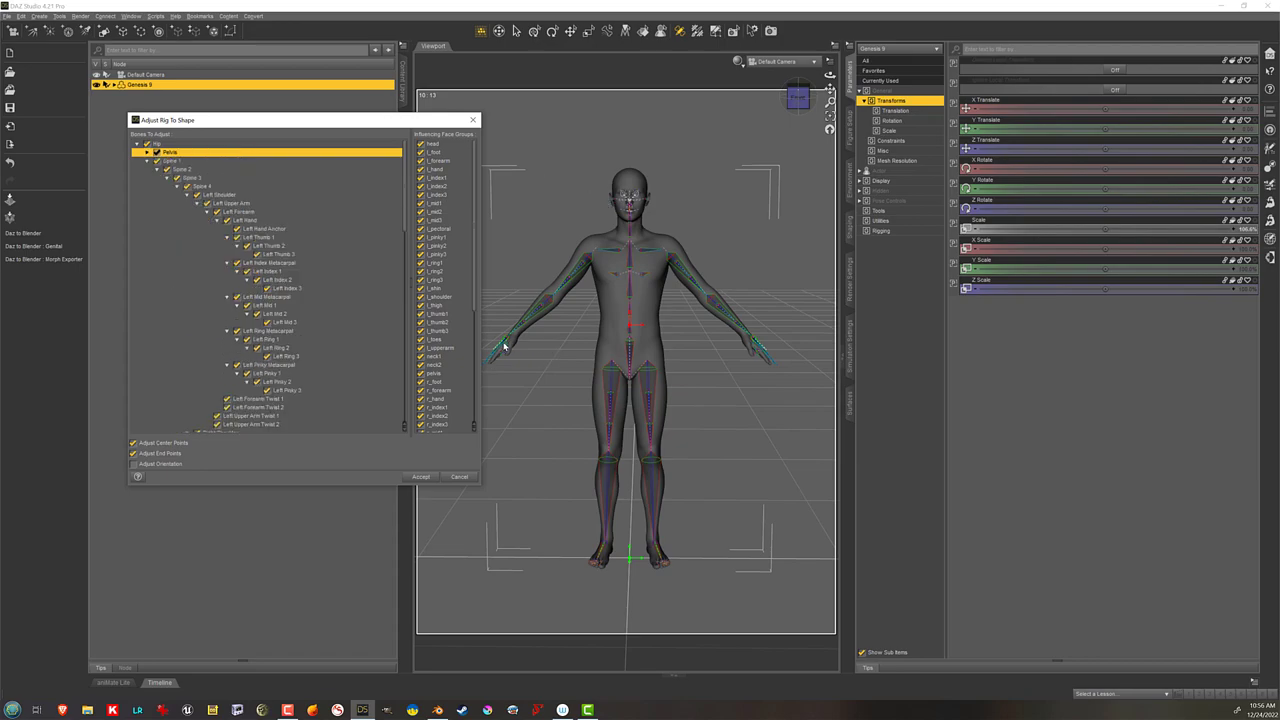
left_click(420, 477)
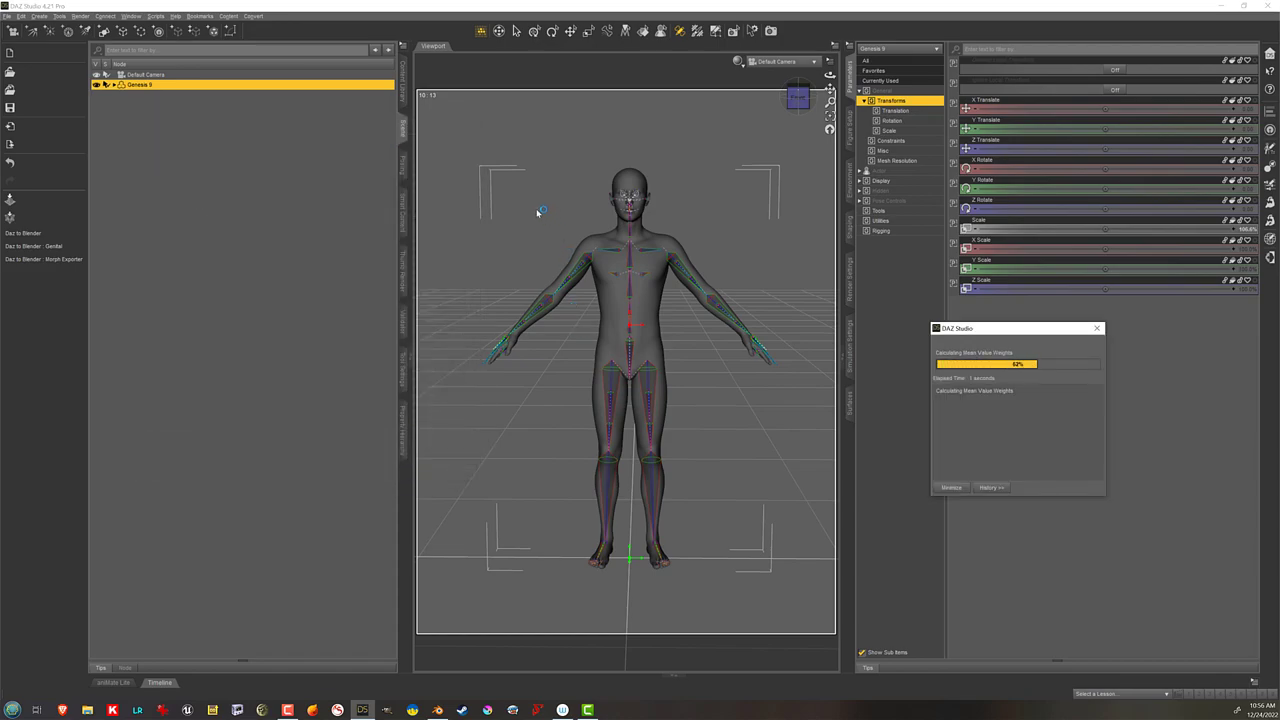
right_click(490, 212)
Step: Reopen Adjust Rigging To Shape, uncheck all bones, then check Pelvis and its children
mouse_move(516, 237)
left_click(595, 325)
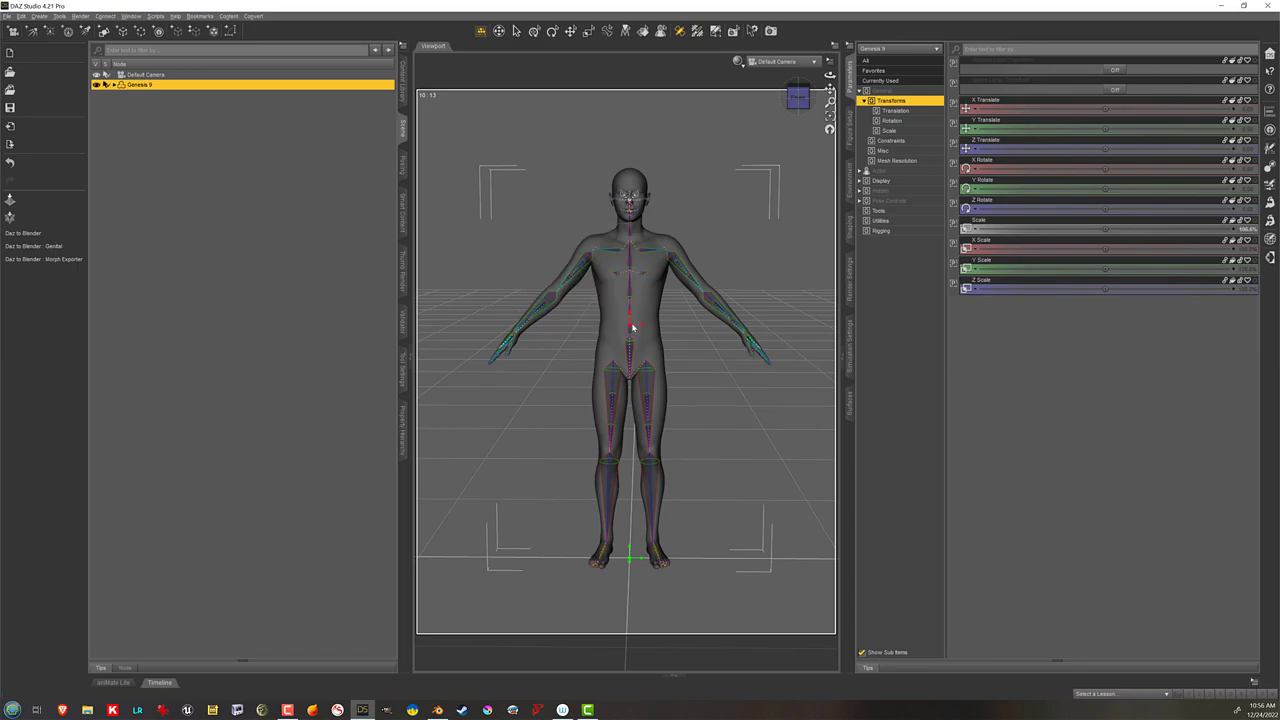
right_click(238, 152)
mouse_move(300, 197)
left_click(350, 199)
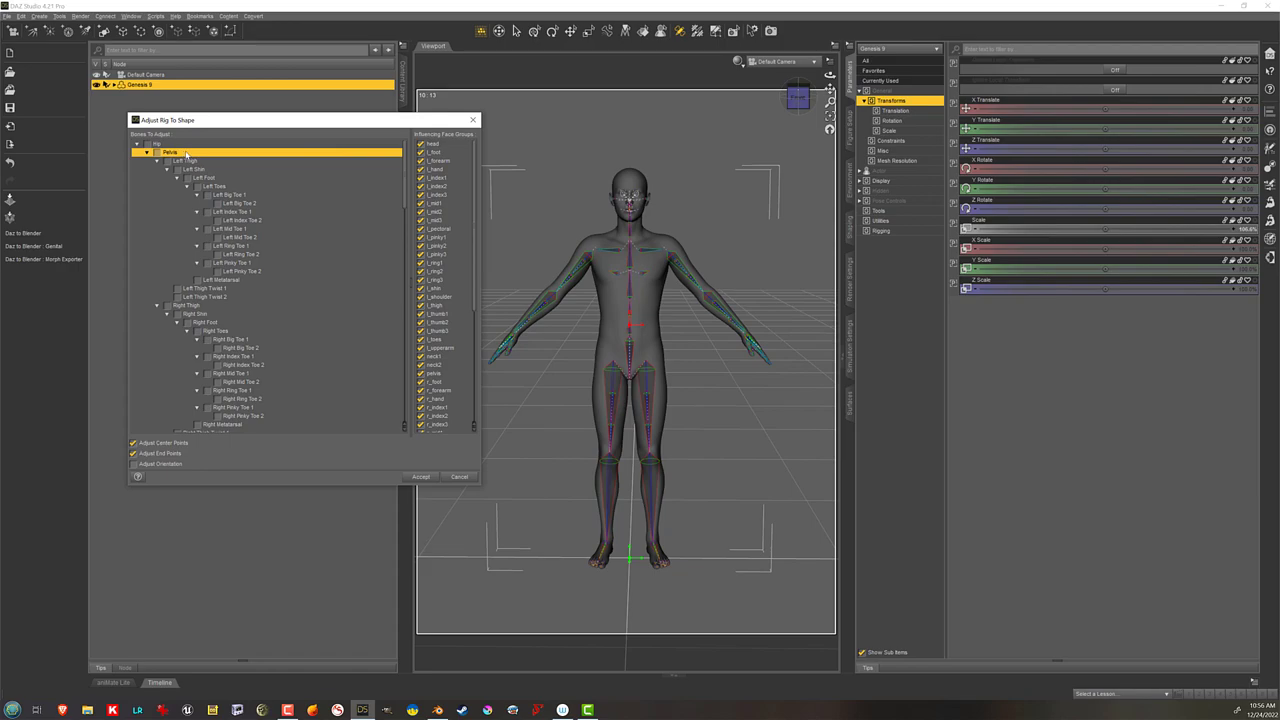
right_click(180, 153)
mouse_move(240, 190)
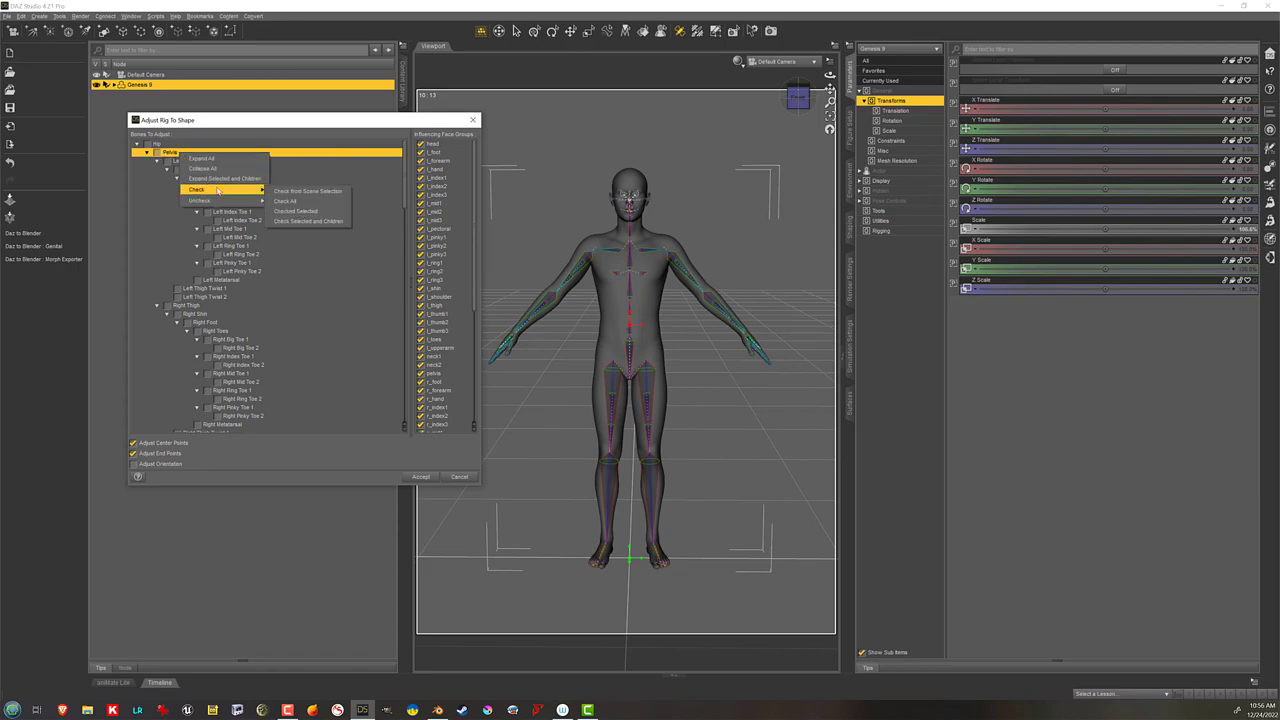
left_click(324, 216)
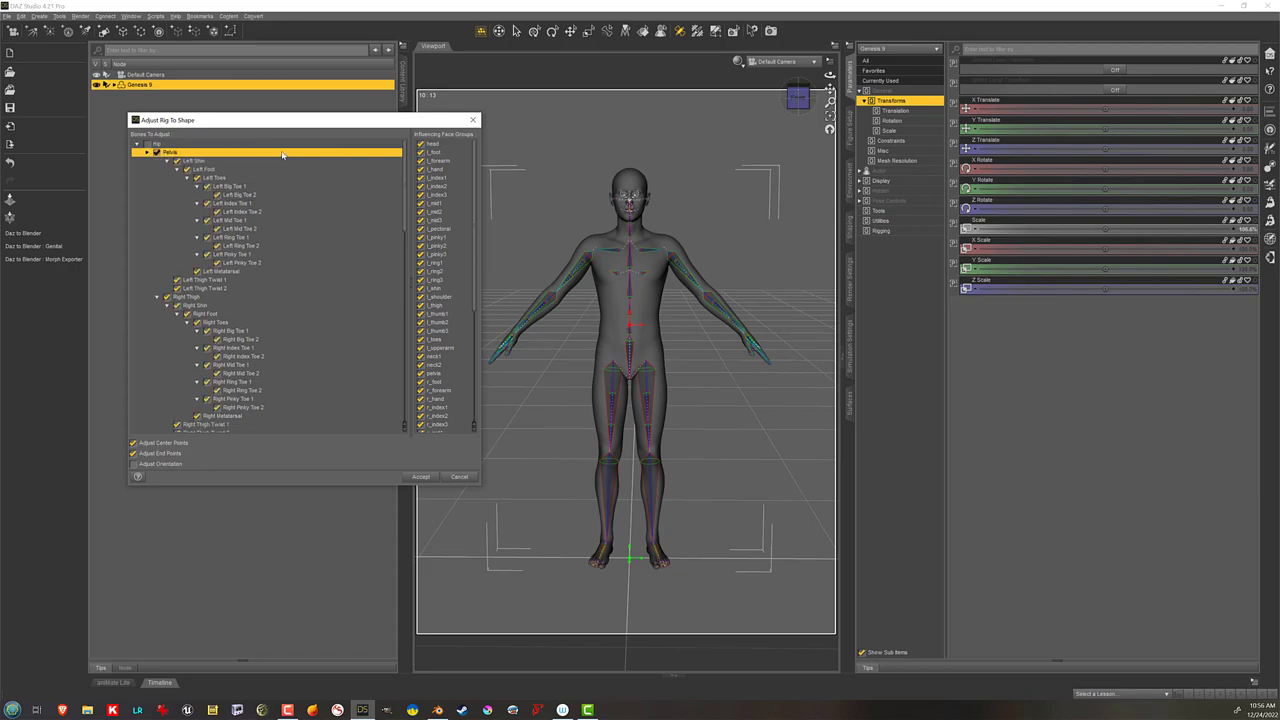
key("Left")
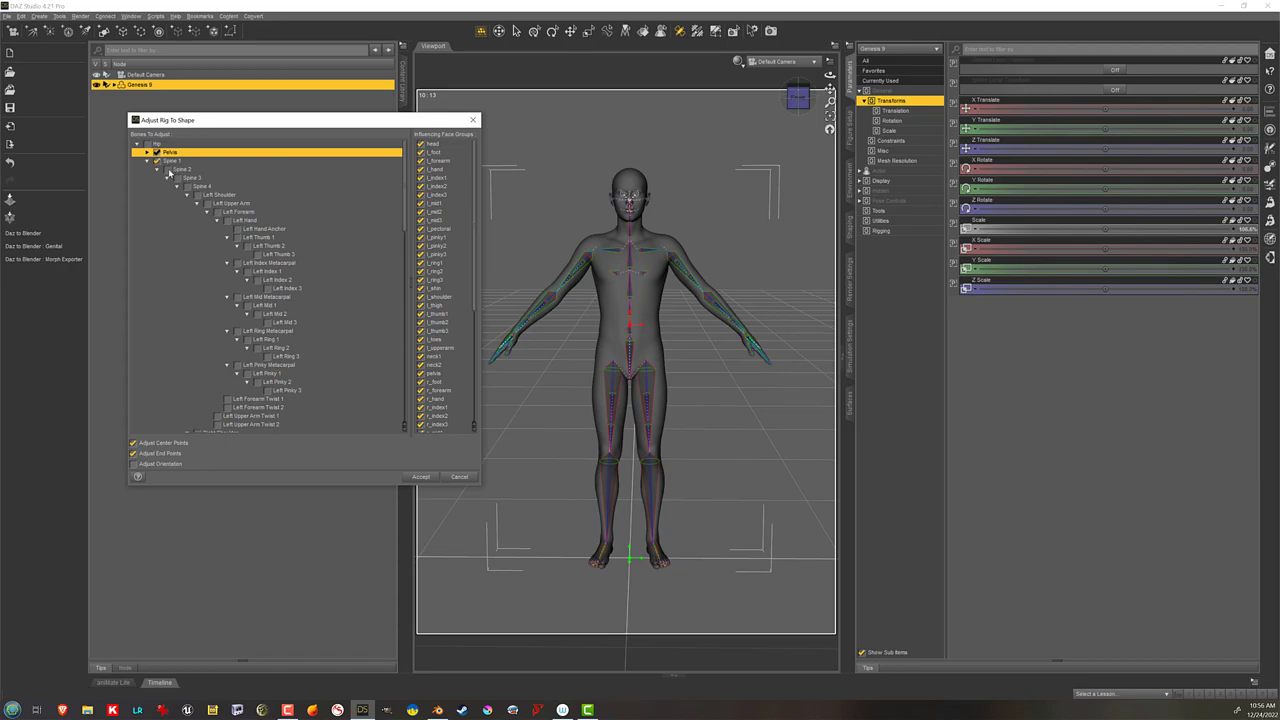
Step: Add Spine 2-4, Left Shoulder and right arm bones, enable Adjust Orientation, and accept
left_click(169, 170)
left_click(178, 177)
left_click(187, 186)
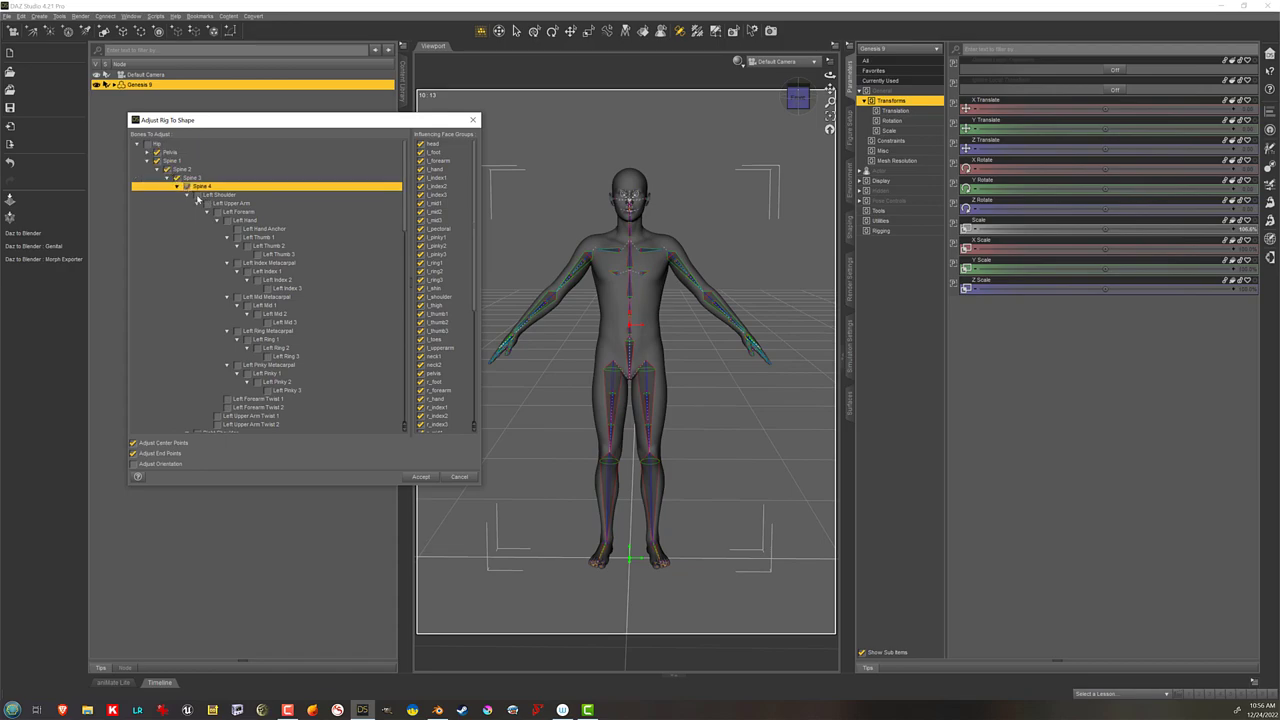
left_click(197, 195)
left_click(218, 221)
left_click(197, 263)
left_click(207, 271)
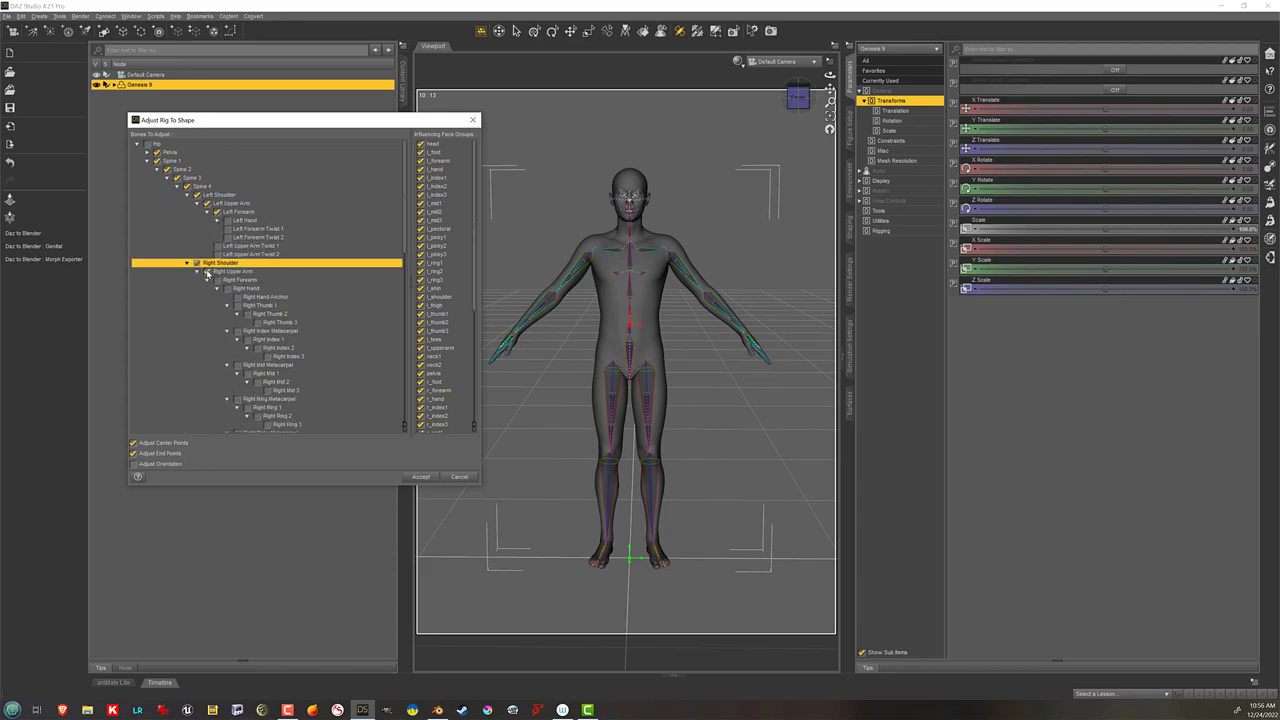
left_click(217, 280)
left_click(171, 466)
left_click(420, 477)
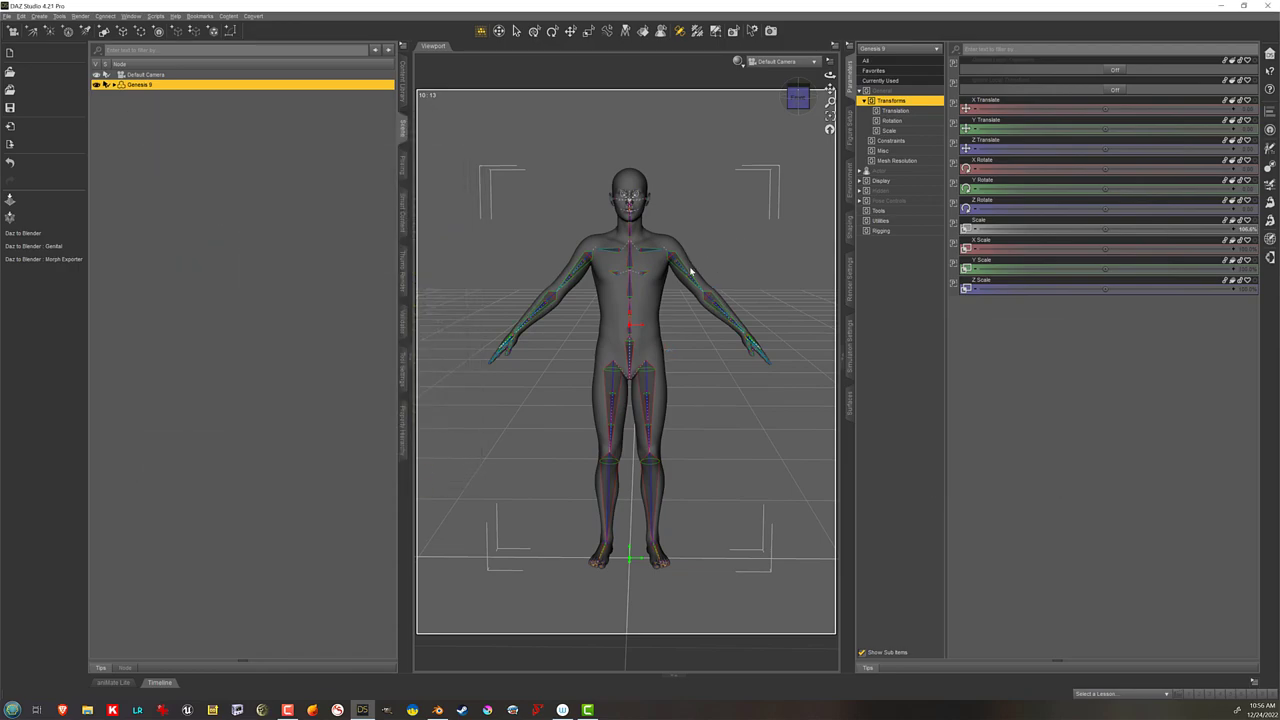
Step: Open ERC Freeze for Genesis 8 Male Body from the Currently Used parameters
double_click(286, 85)
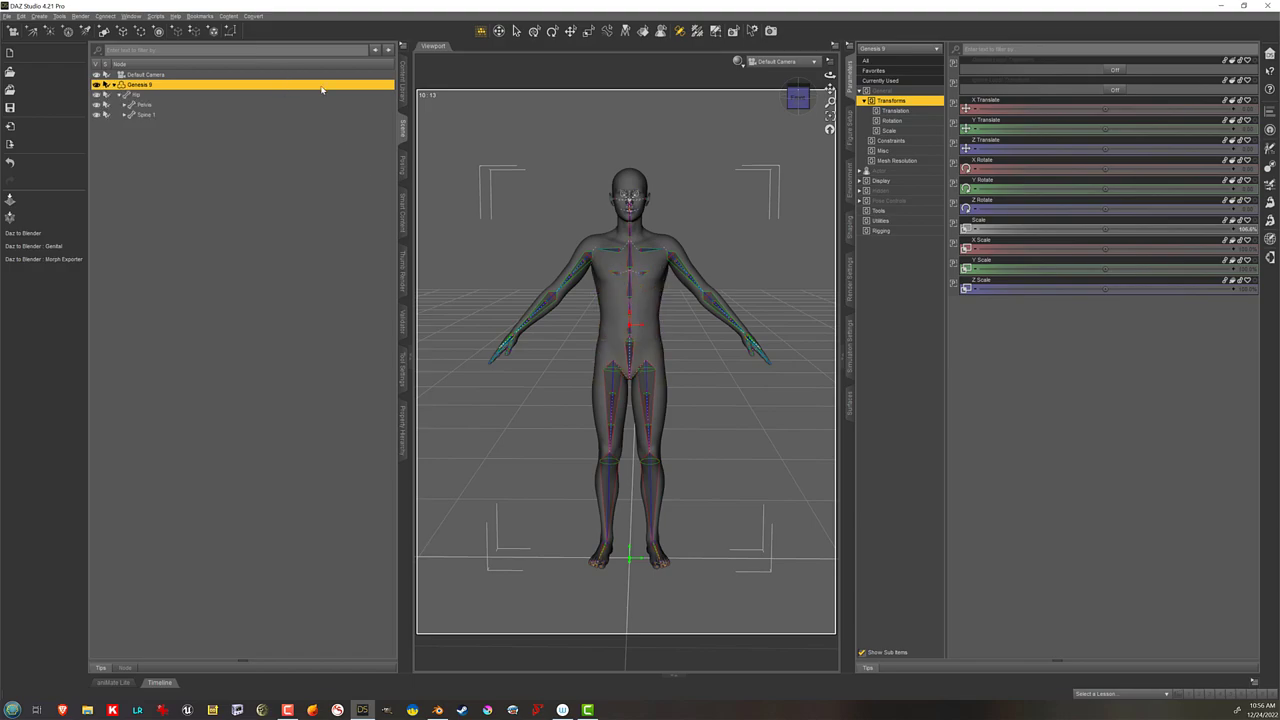
left_click(880, 80)
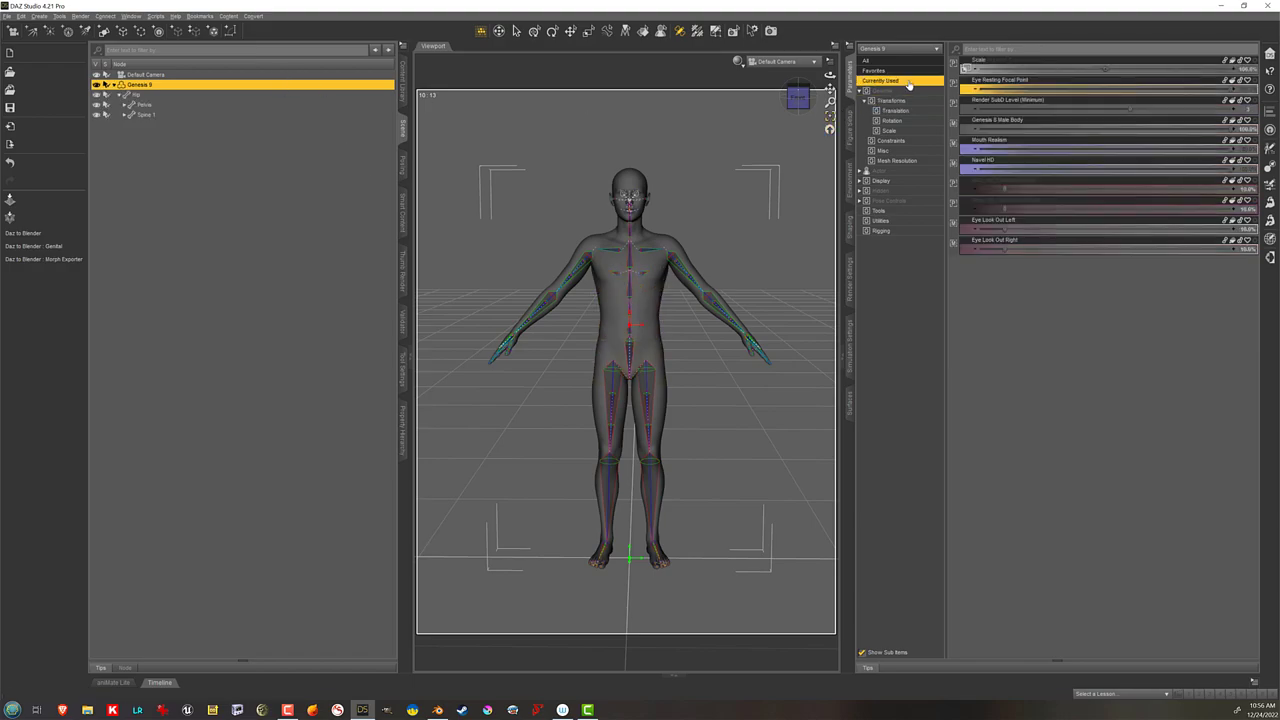
right_click(1024, 125)
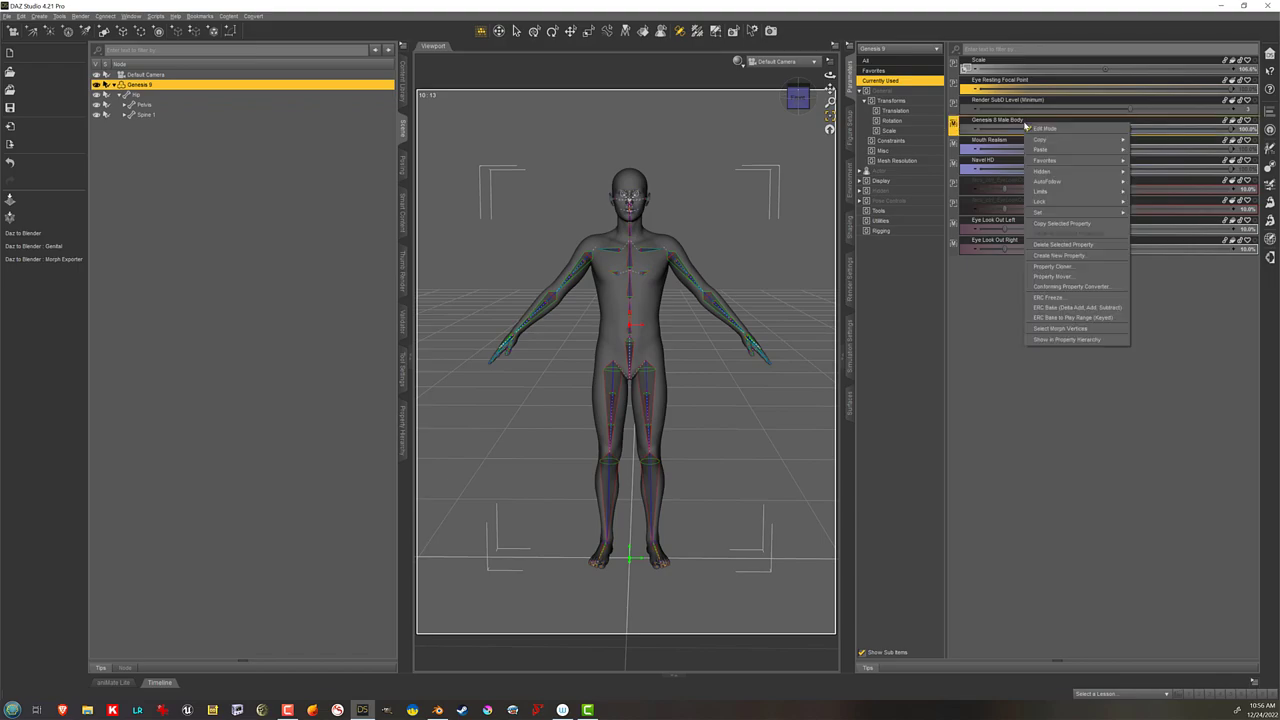
left_click(1049, 298)
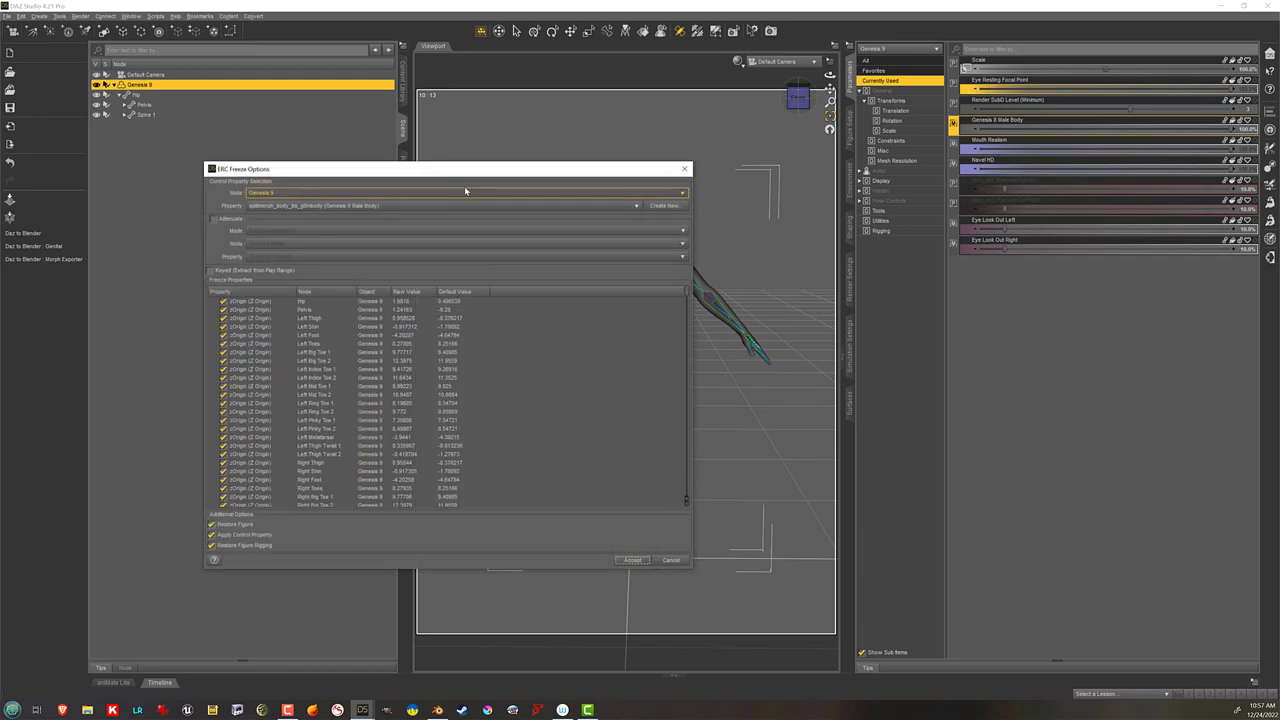
Step: Review the Freeze Properties list down to the Scale entry and accept the freeze
left_click_drag(465, 170, 460, 144)
scroll(482, 341, "down", 10)
scroll(487, 339, "down", 12)
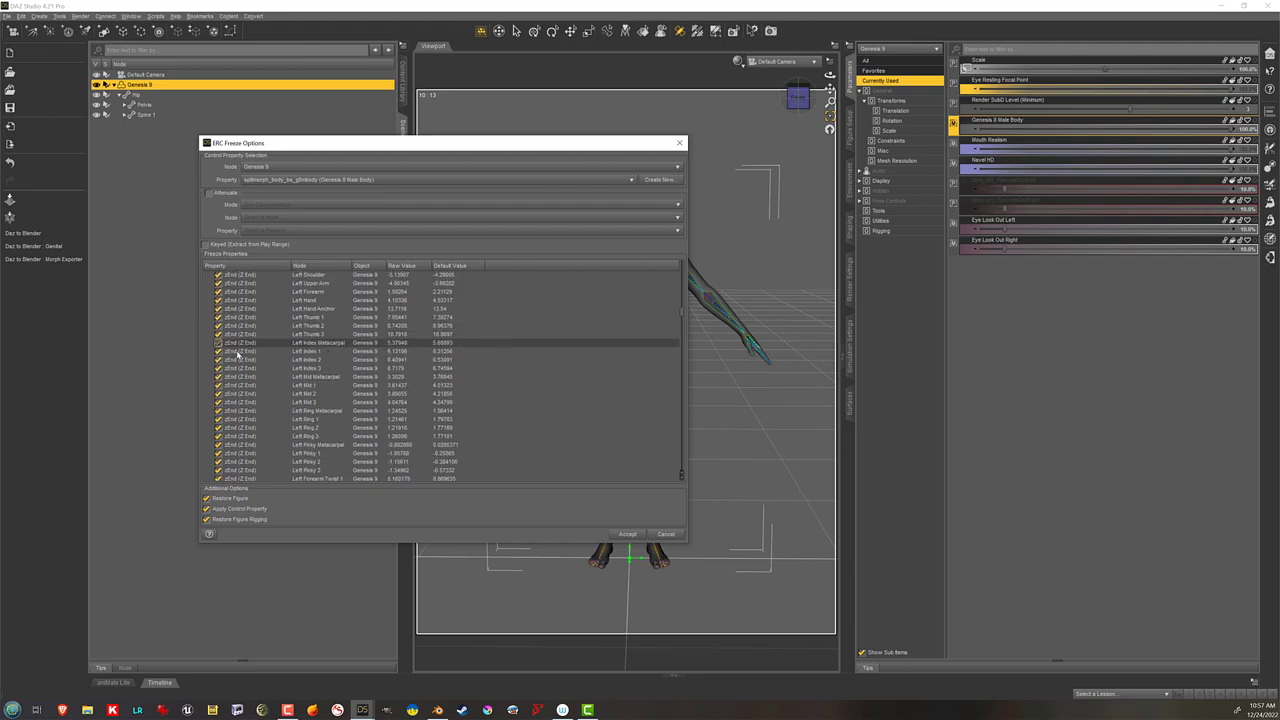
scroll(349, 337, "down", 15)
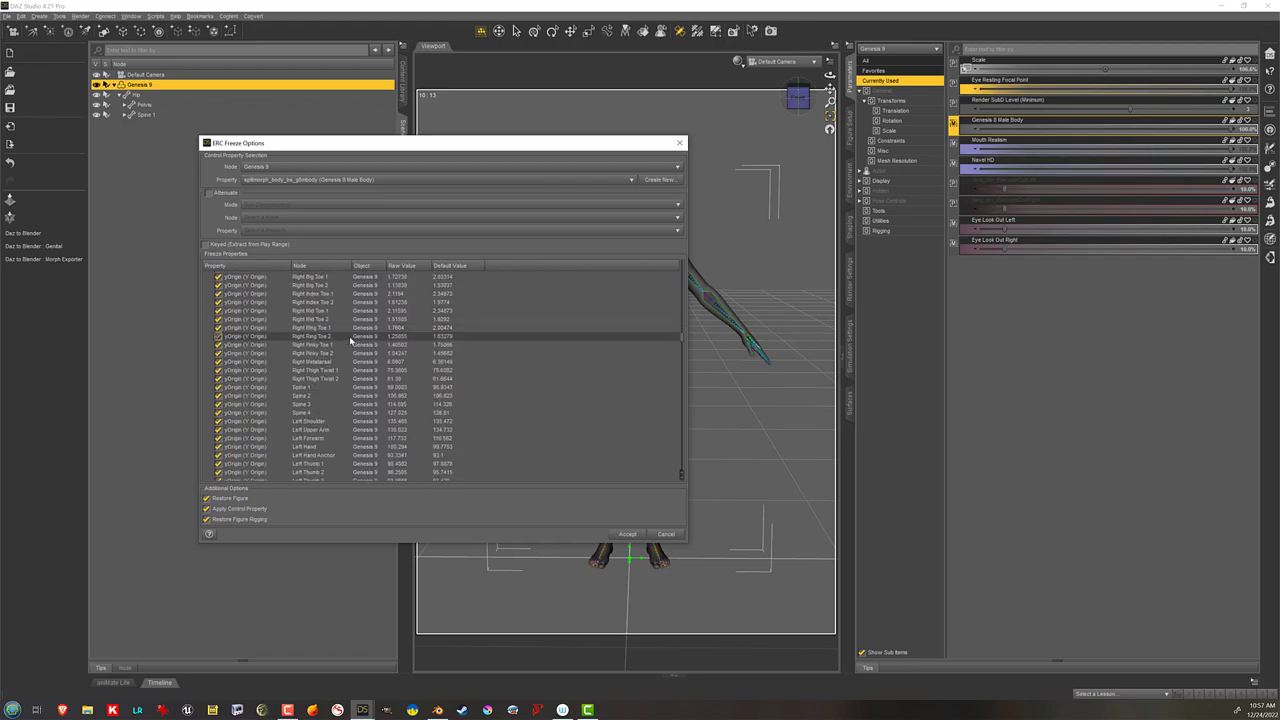
scroll(350, 340, "down", 15)
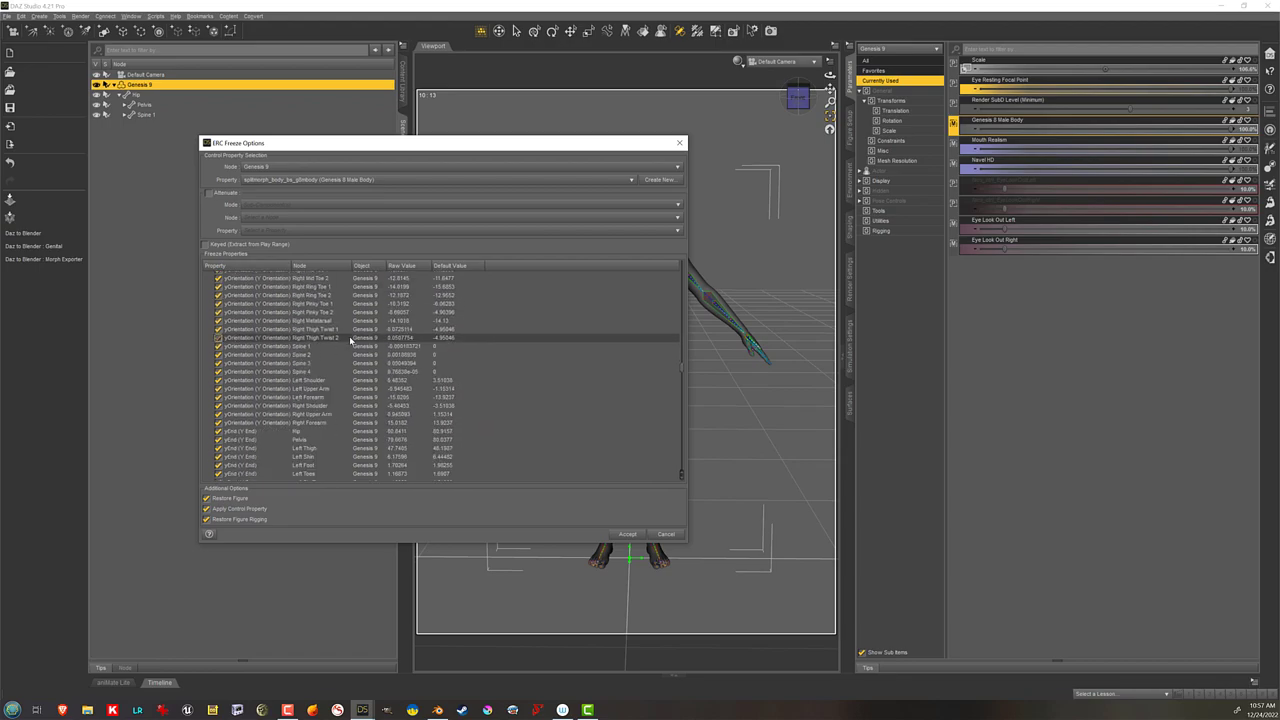
scroll(350, 340, "down", 15)
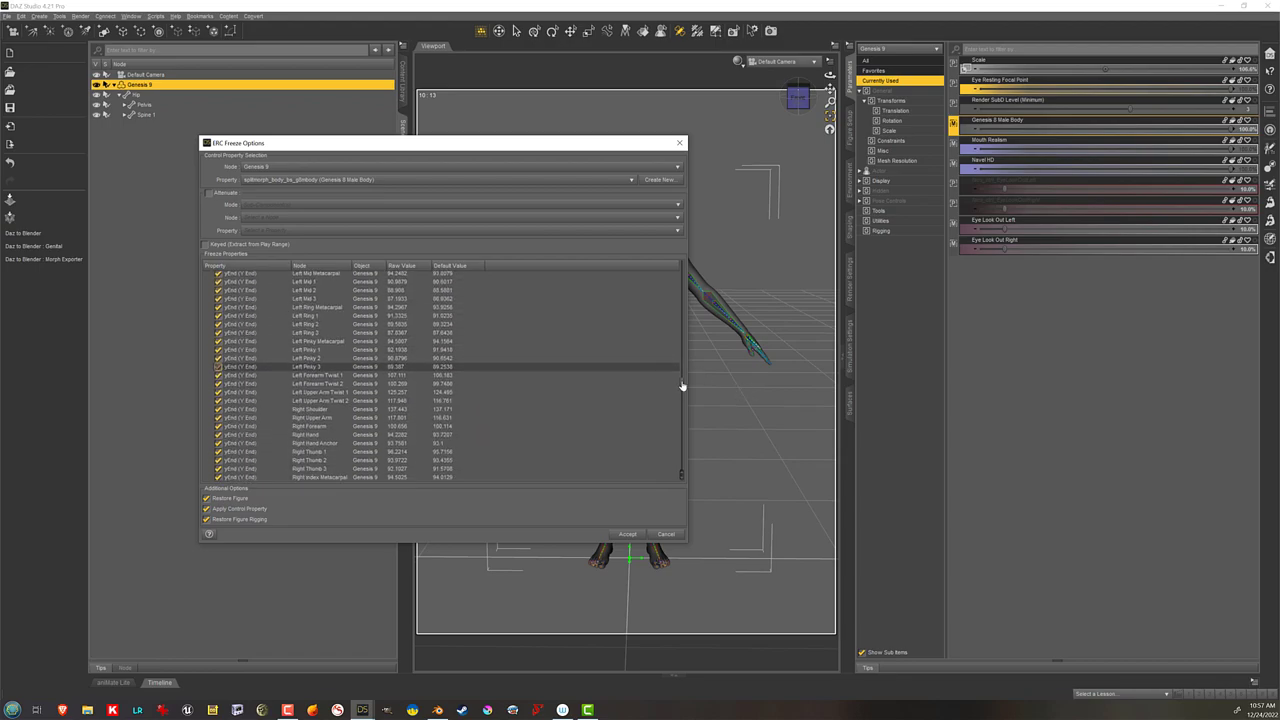
left_click_drag(682, 386, 685, 471)
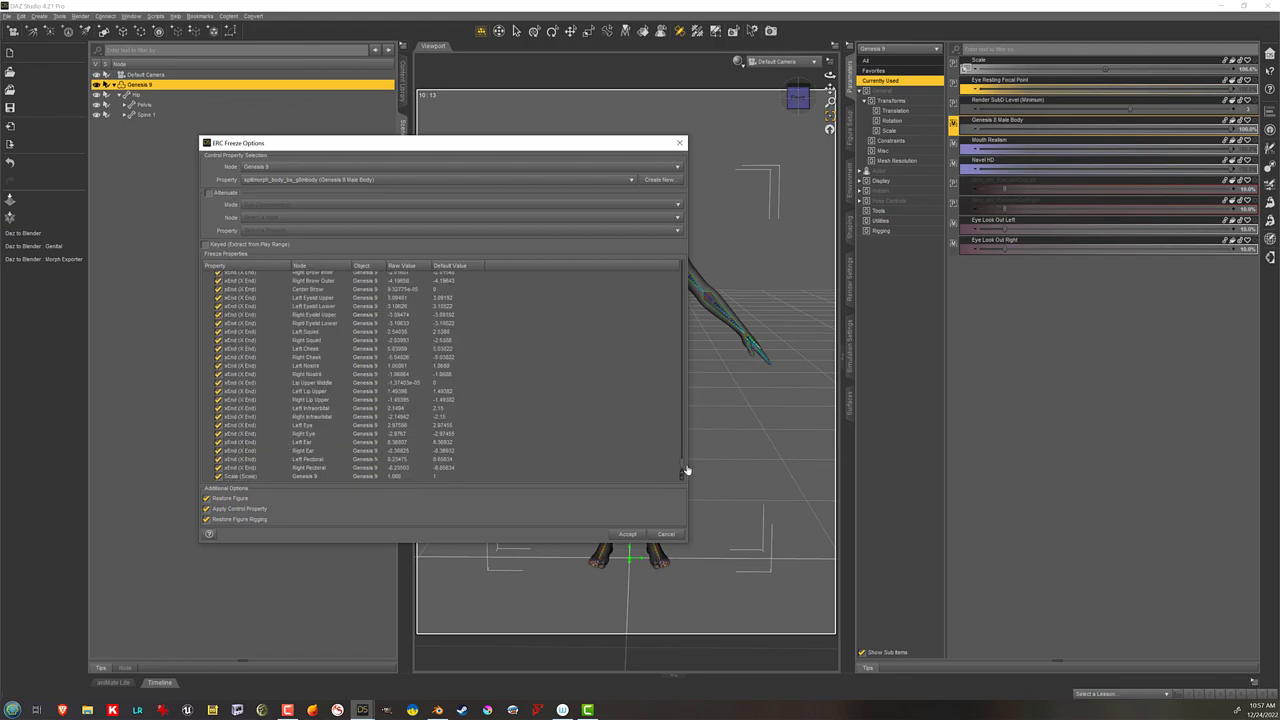
left_click(416, 477)
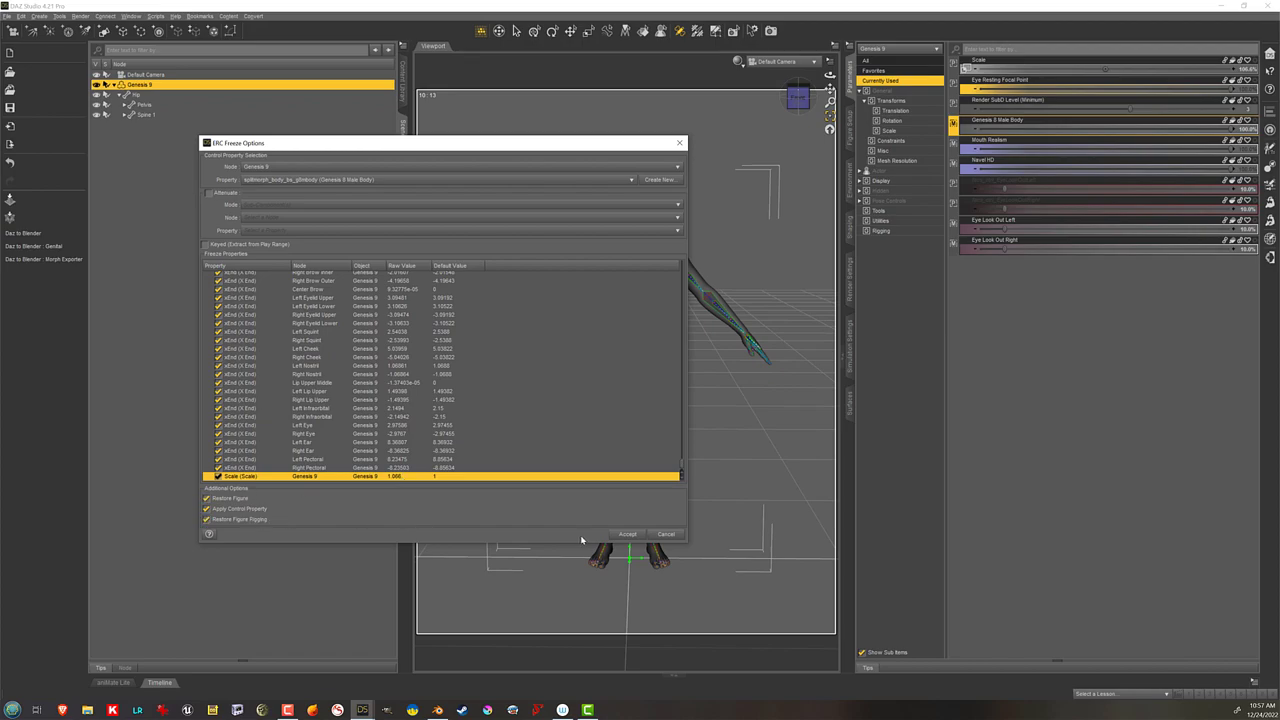
left_click(626, 534)
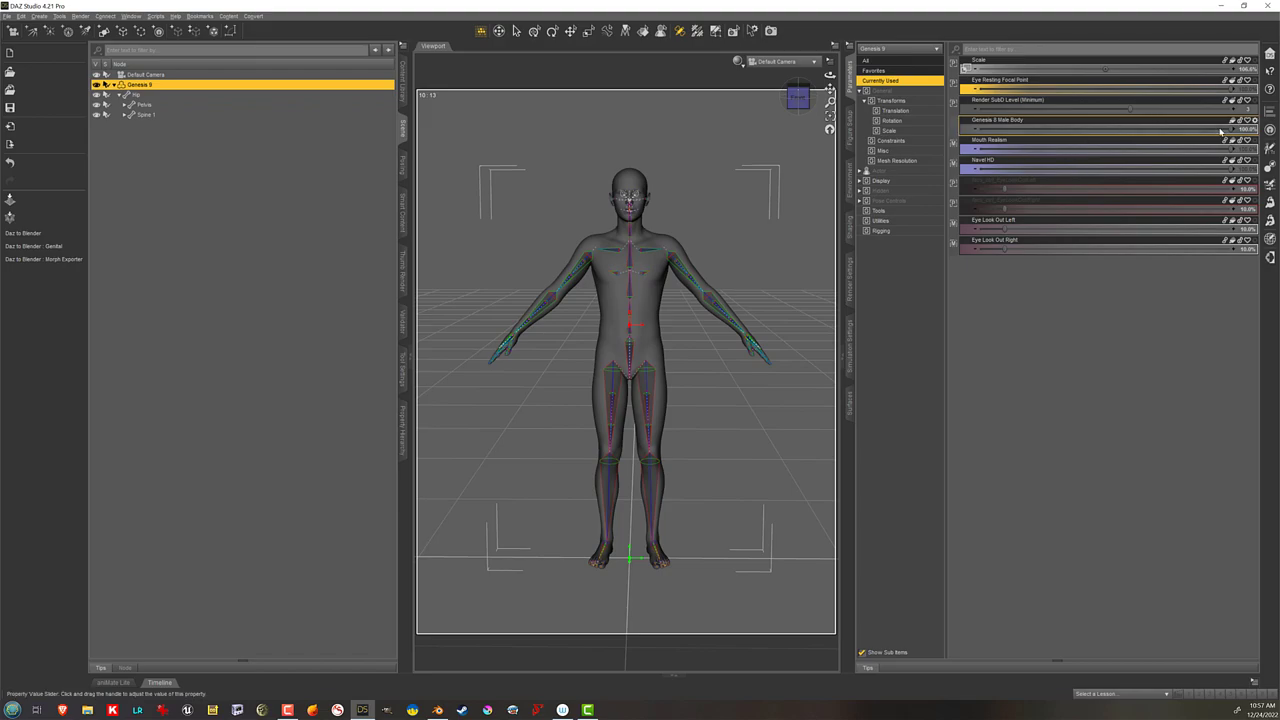
Step: Test the Genesis 8 Male Body dial, then set Genesis 8 Male Head to 100%
left_click_drag(1221, 130, 910, 172)
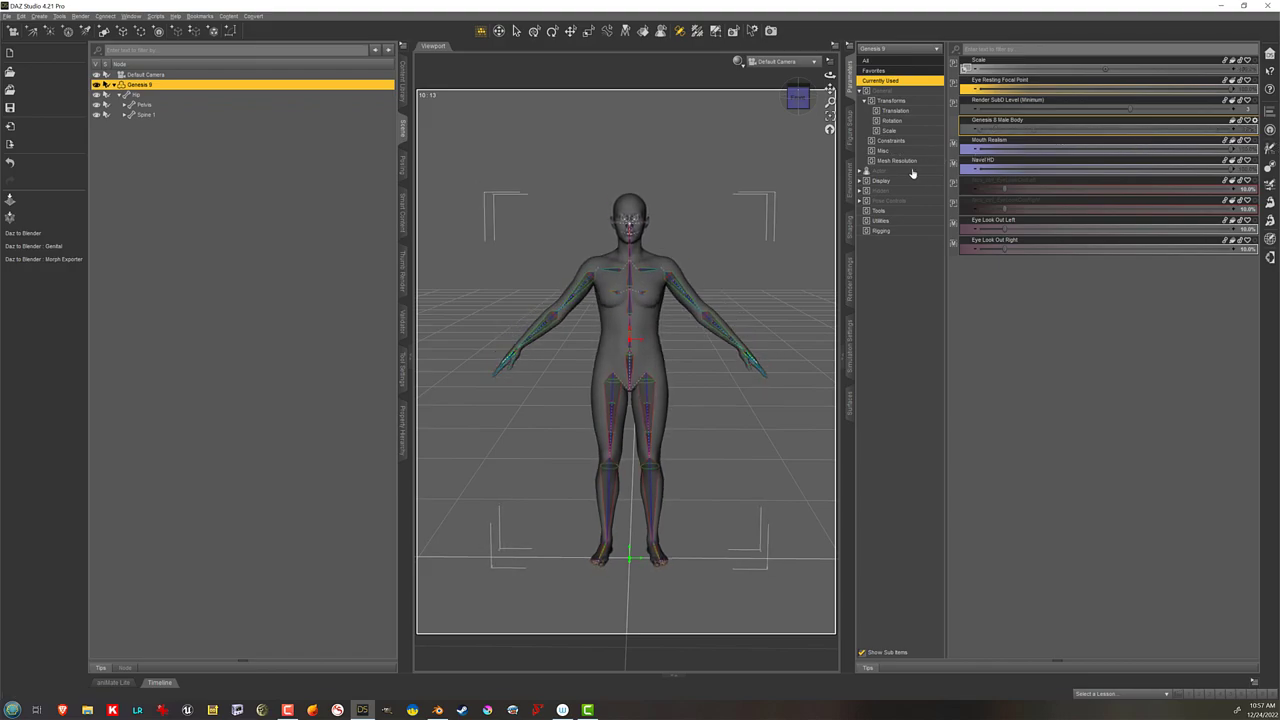
left_click(912, 172)
left_click(910, 243)
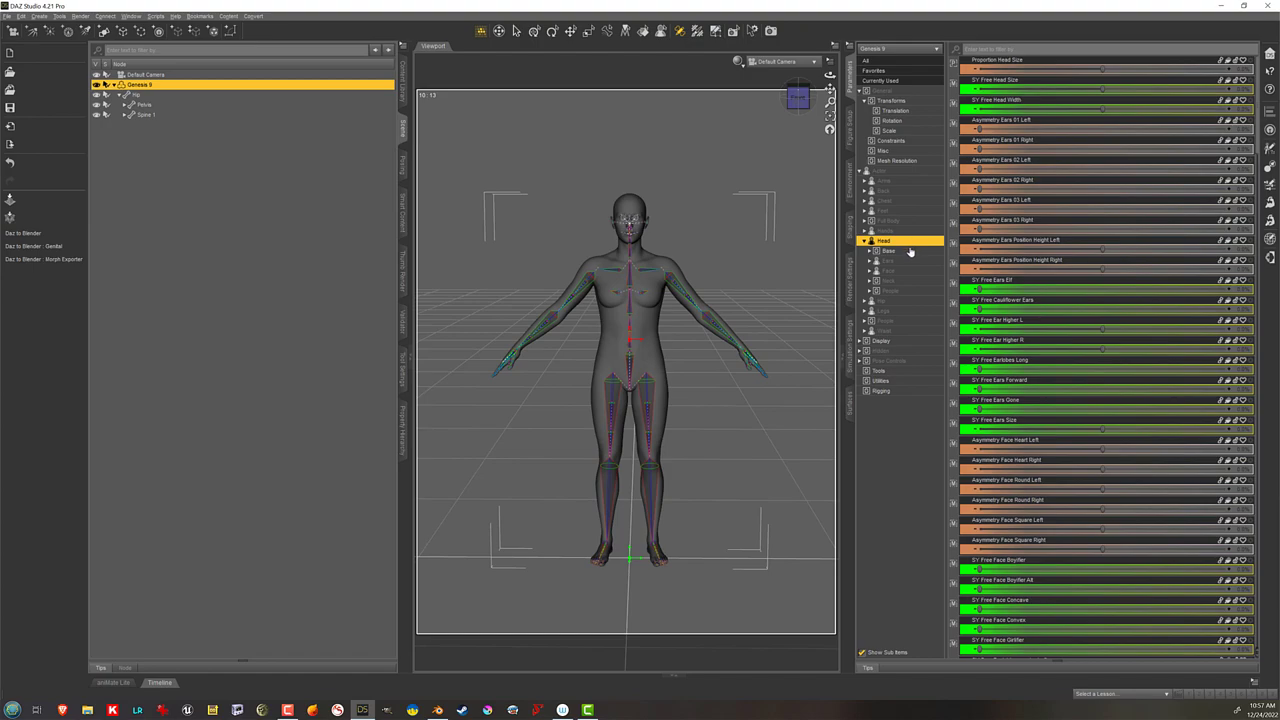
left_click(905, 290)
left_click(900, 311)
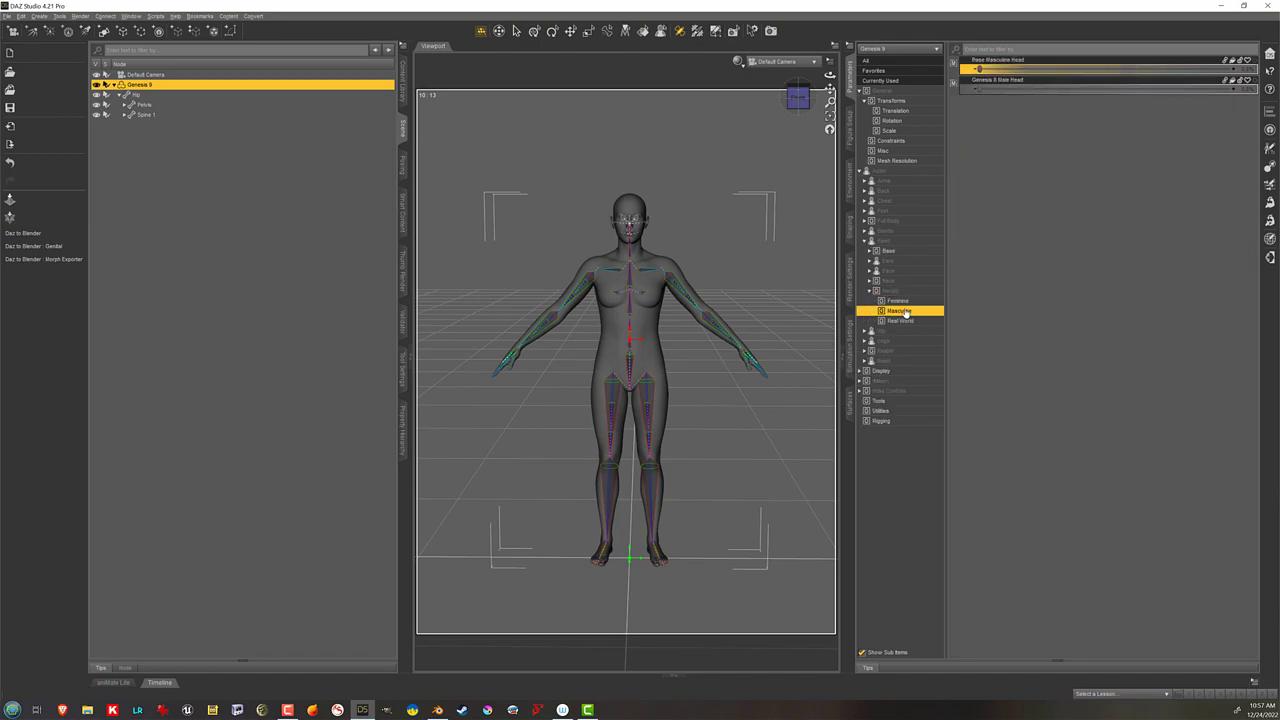
left_click(1000, 92)
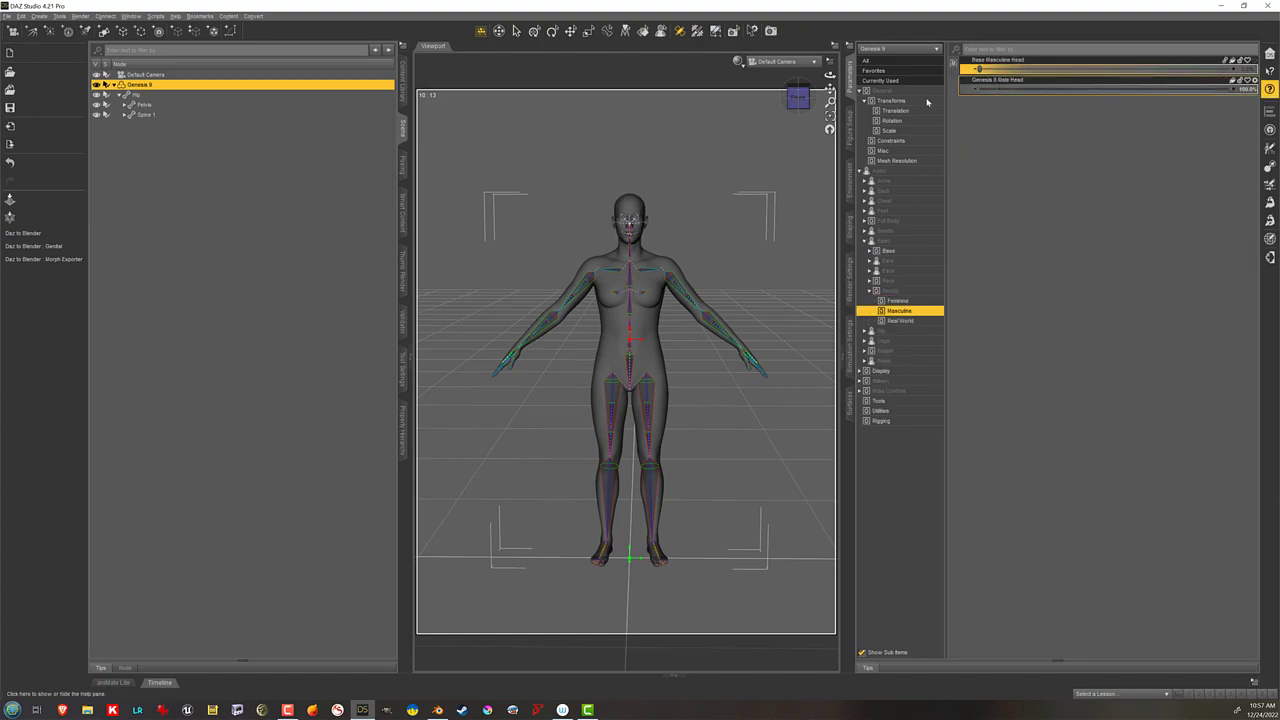
Step: Open Adjust Rigging To Shape and uncheck all bones
right_click(516, 153)
mouse_move(545, 178)
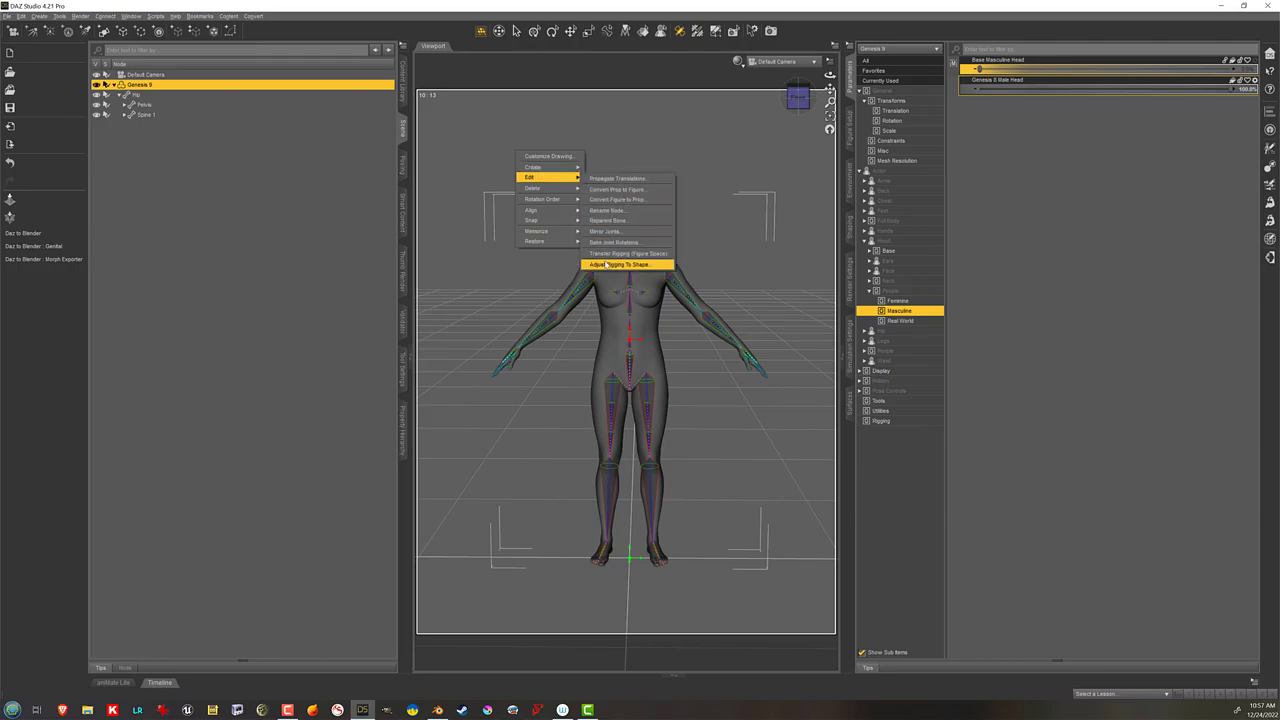
left_click(584, 265)
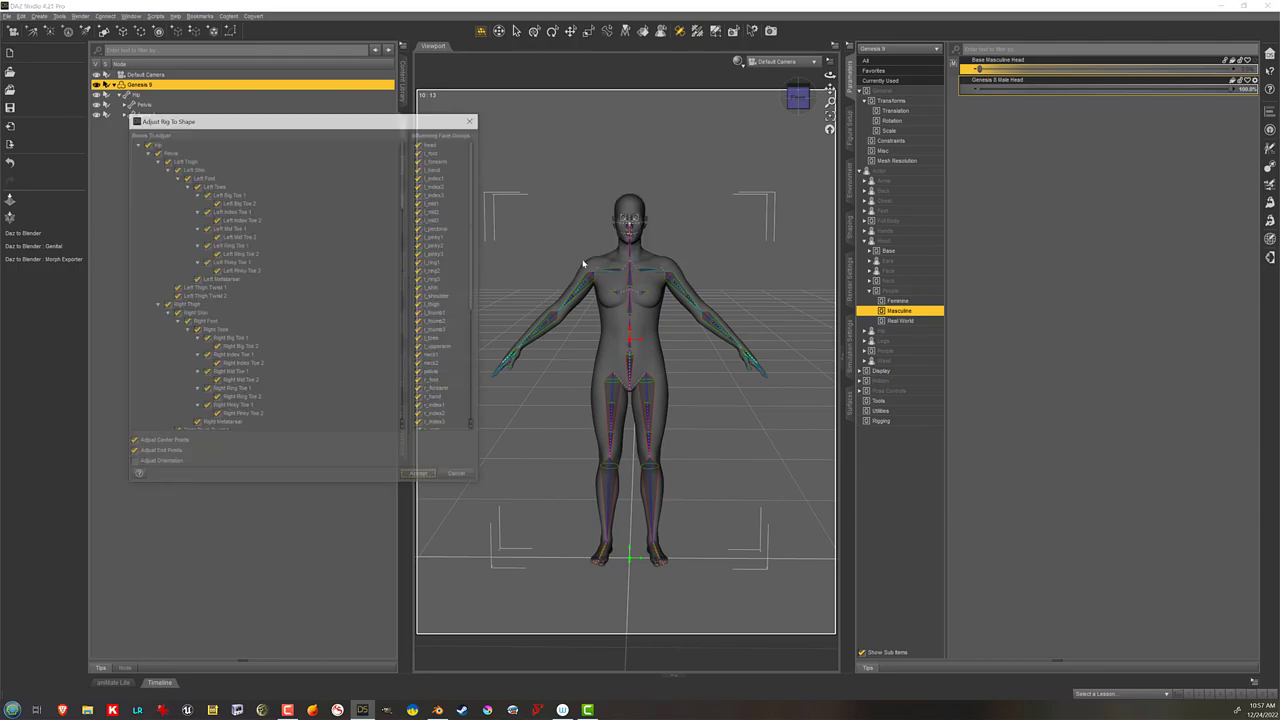
right_click(201, 144)
mouse_move(245, 192)
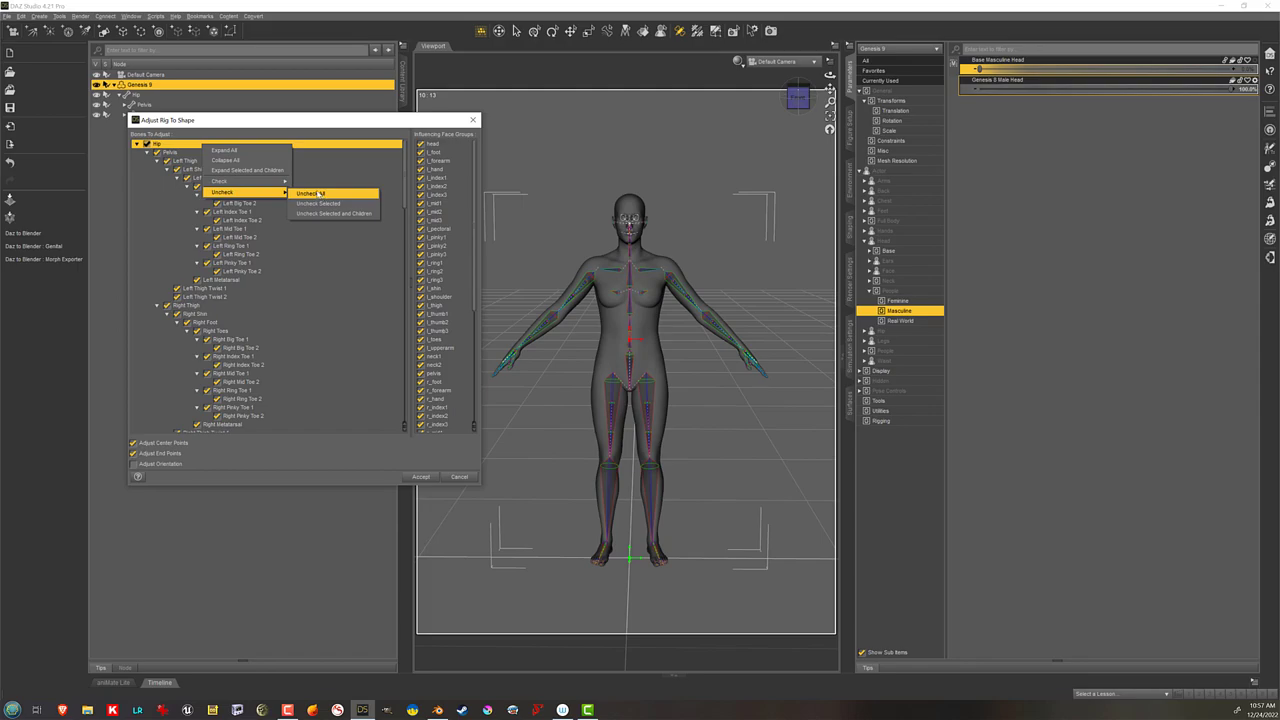
left_click(321, 194)
Step: Check Head and all its child bones and accept the rig adjustment
double_click(190, 146)
double_click(200, 144)
double_click(188, 153)
double_click(245, 212)
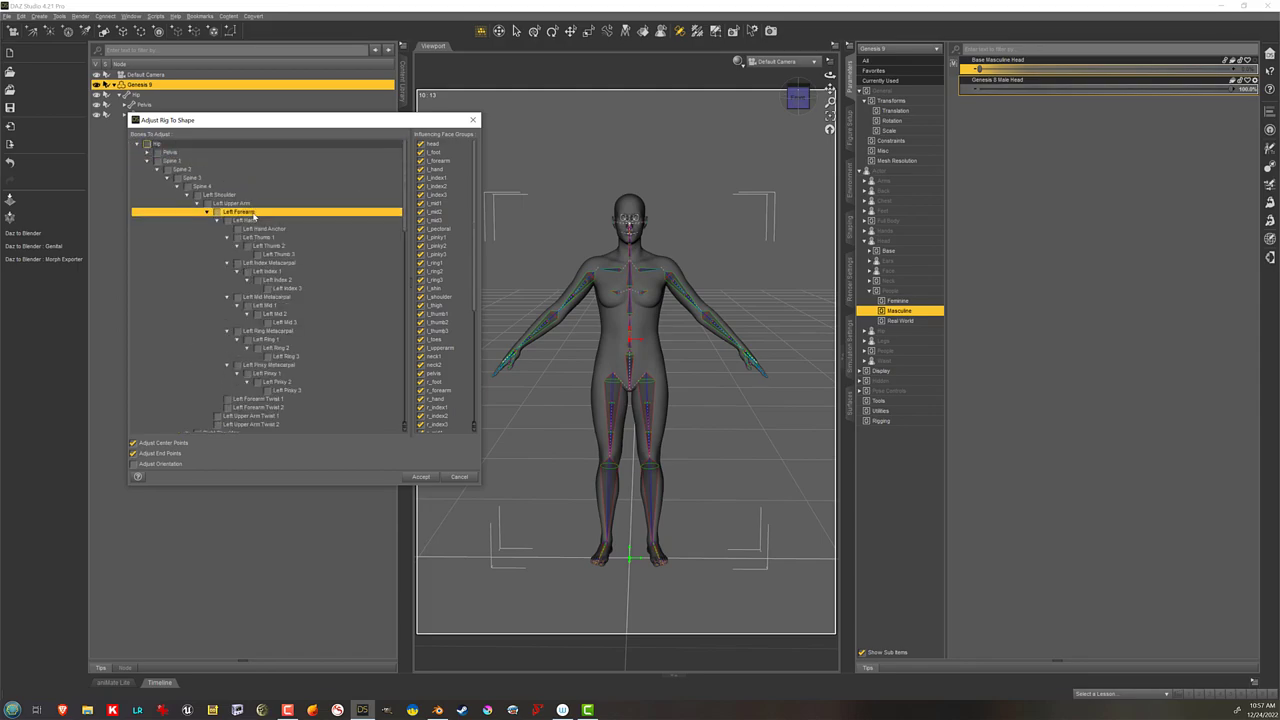
double_click(249, 237)
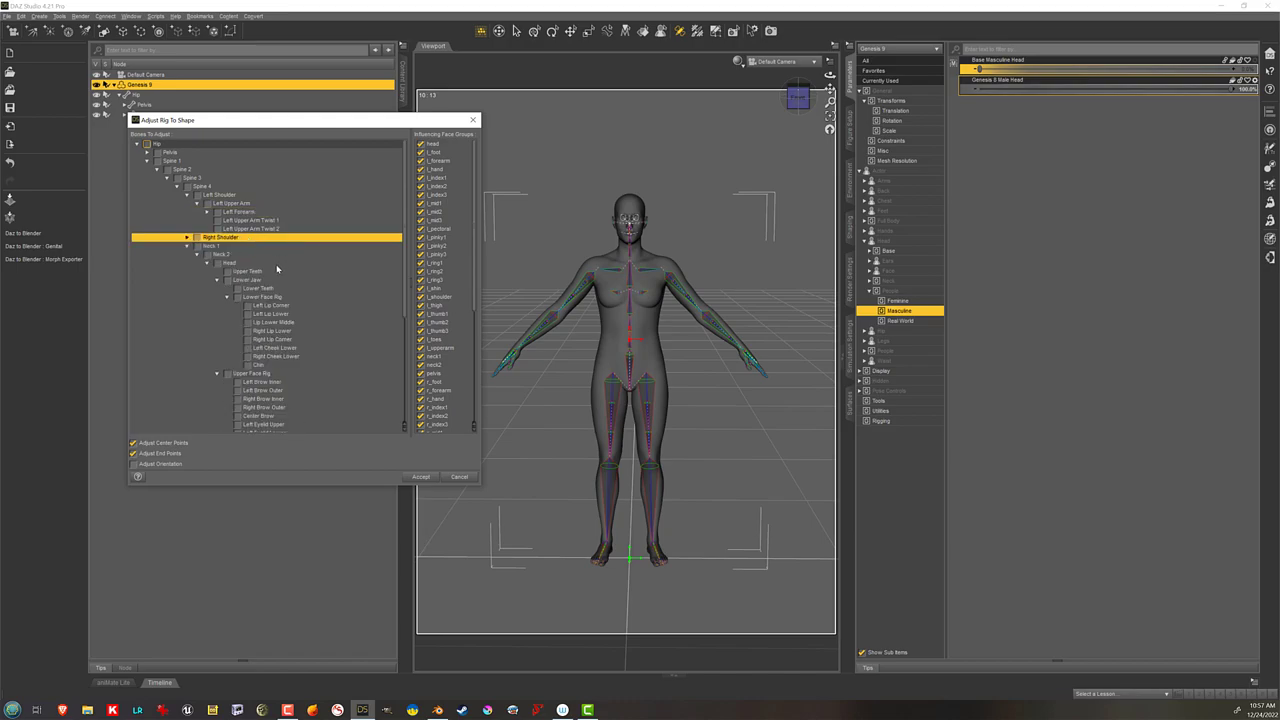
right_click(277, 264)
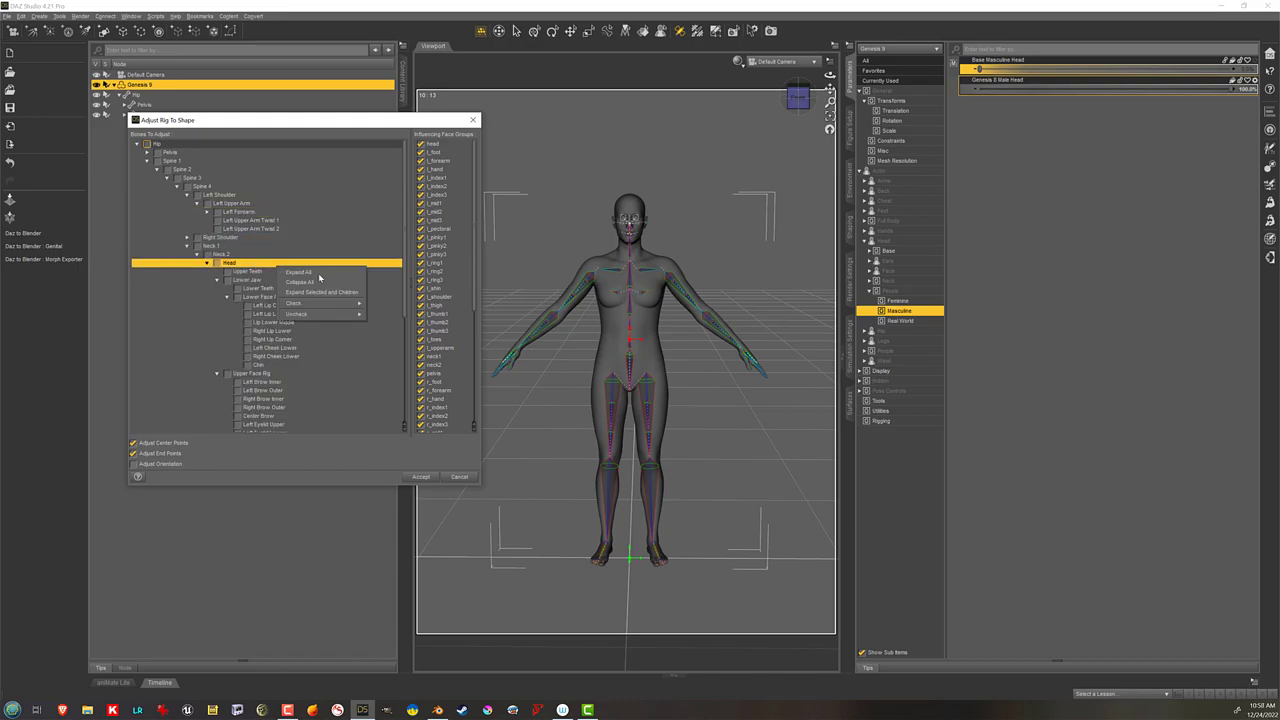
left_click(398, 333)
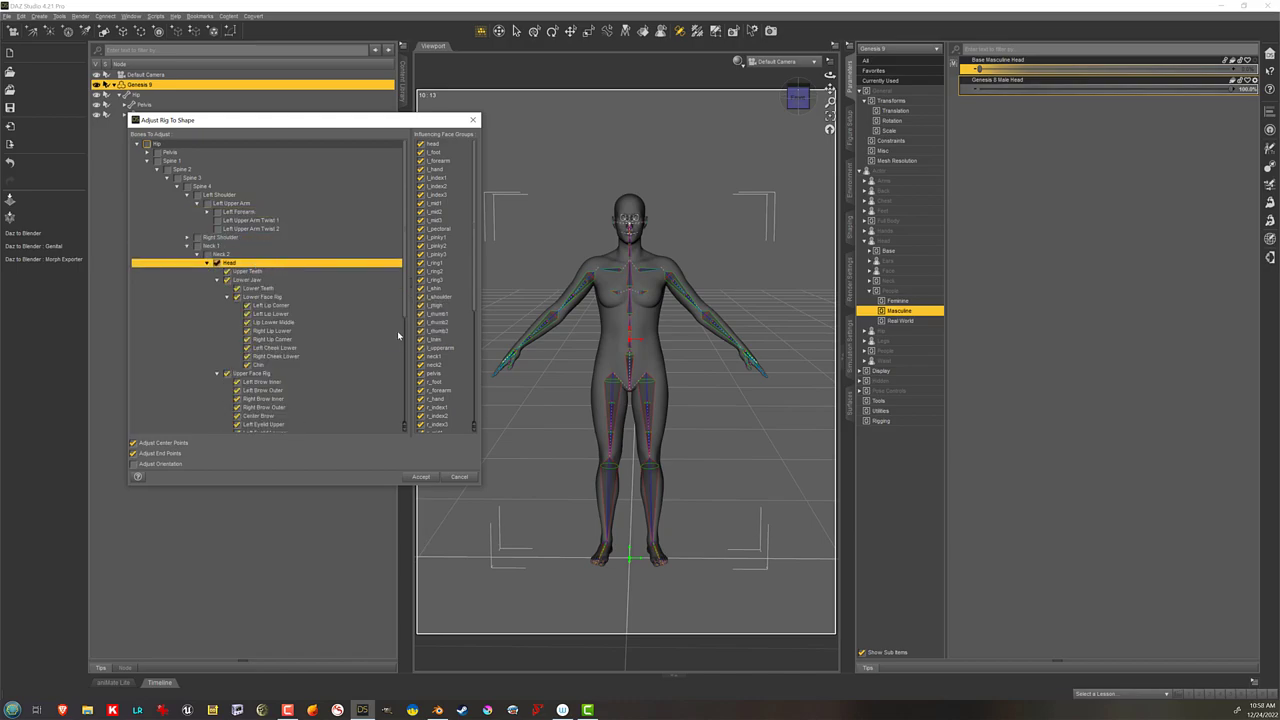
left_click(421, 477)
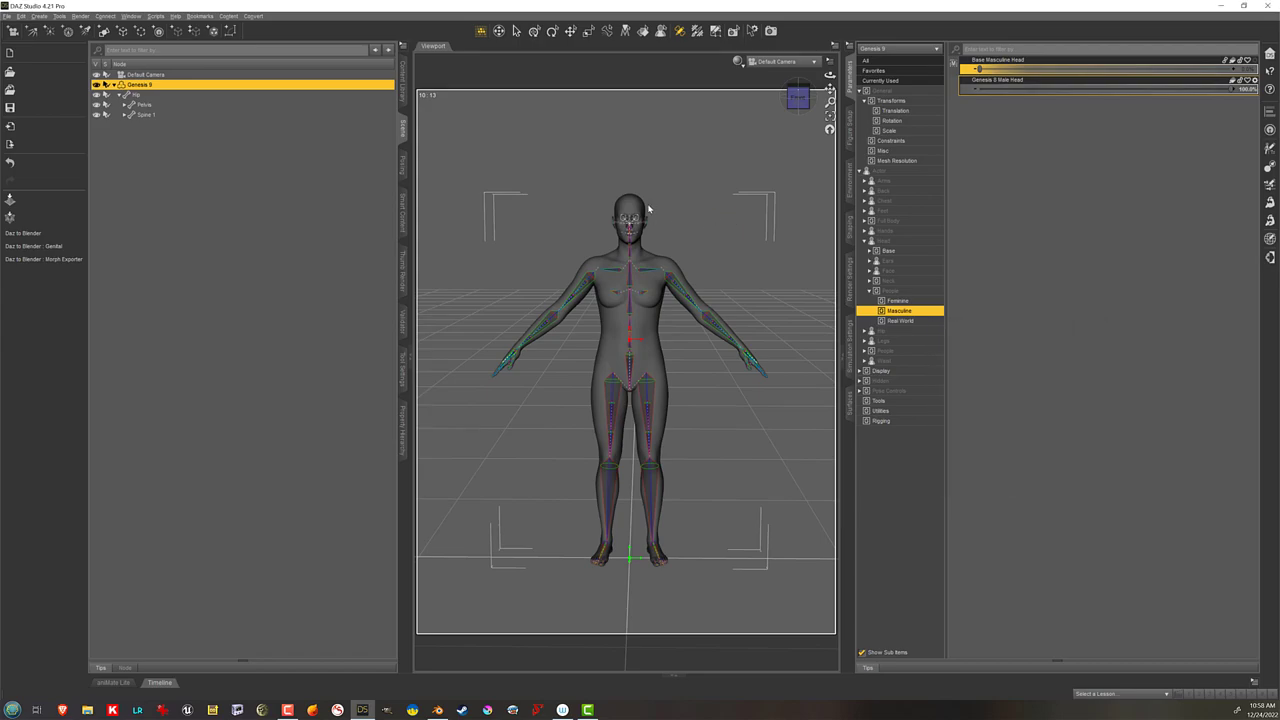
Step: ERC-freeze the head bone adjustments into the Genesis 8 Male Head dial
right_click(993, 89)
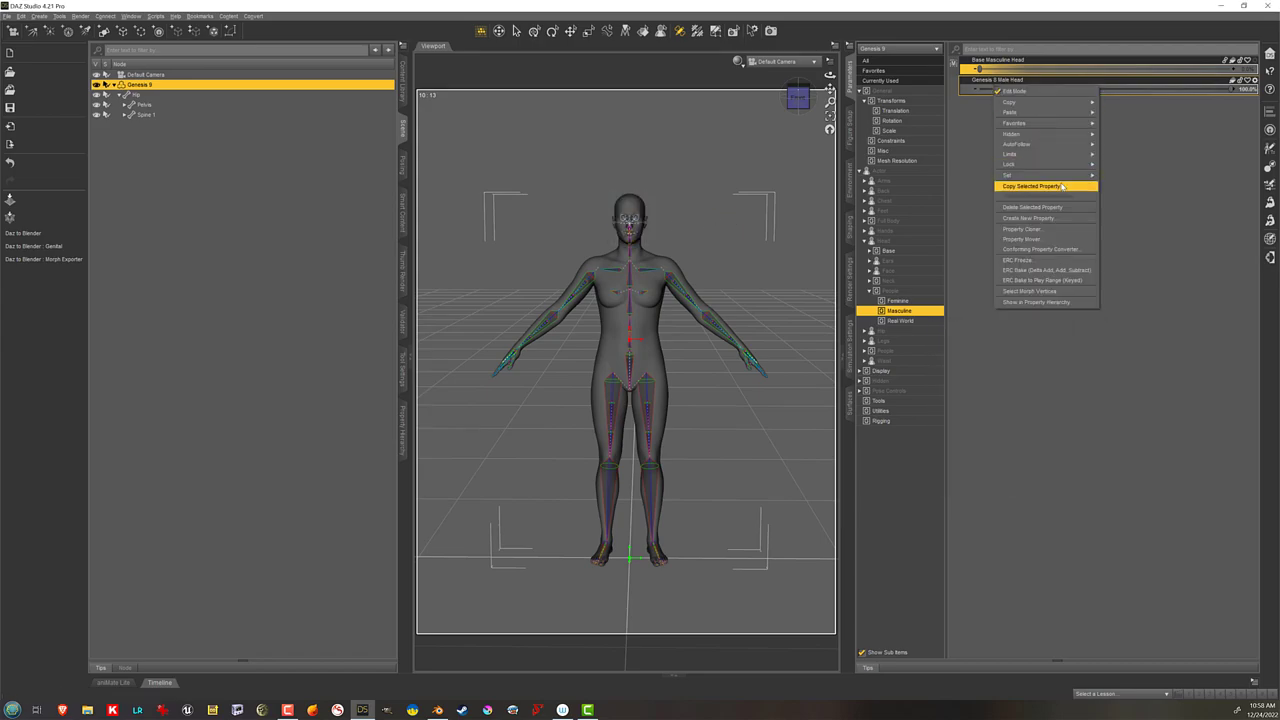
left_click(1045, 261)
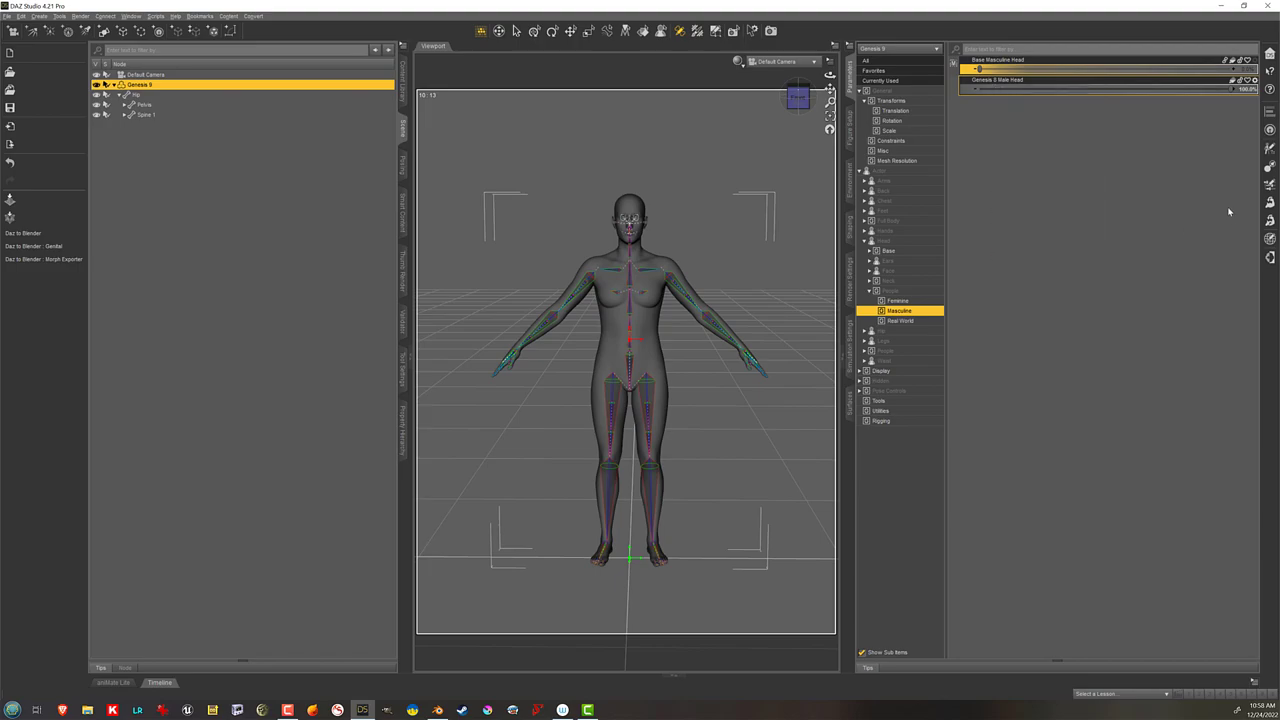
right_click(1012, 90)
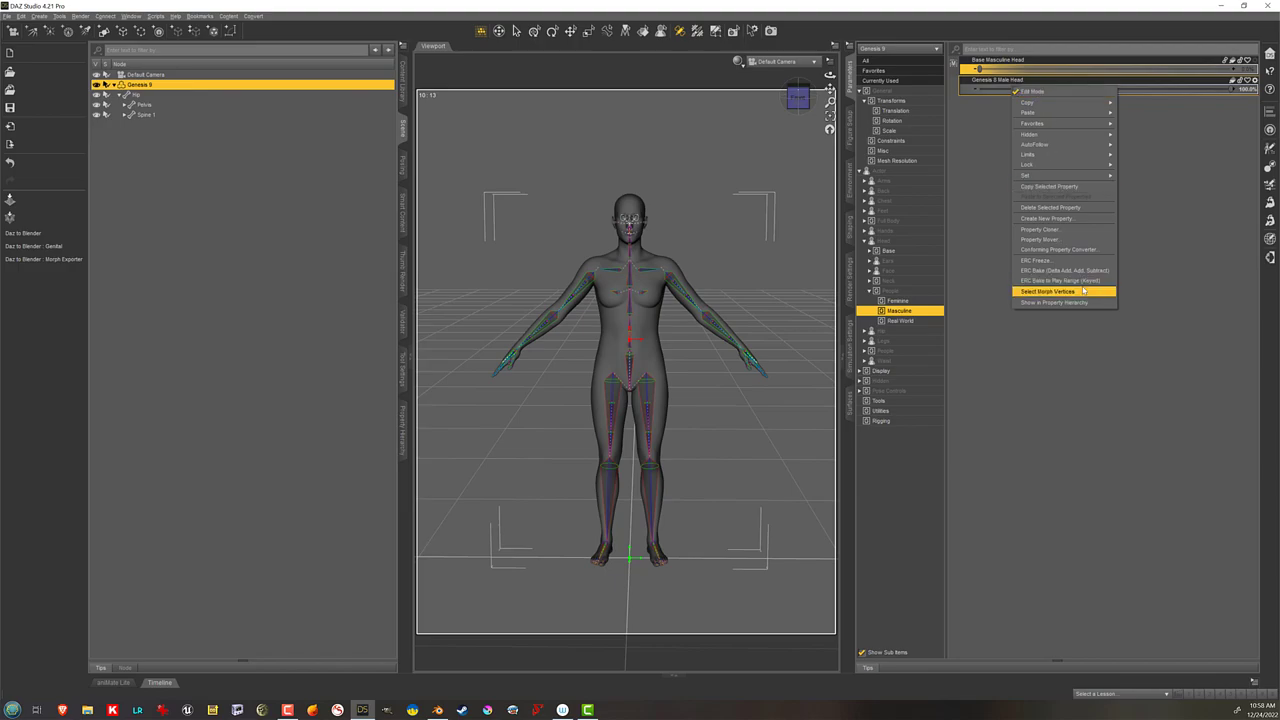
left_click(1036, 260)
scroll(500, 400, "down", 20)
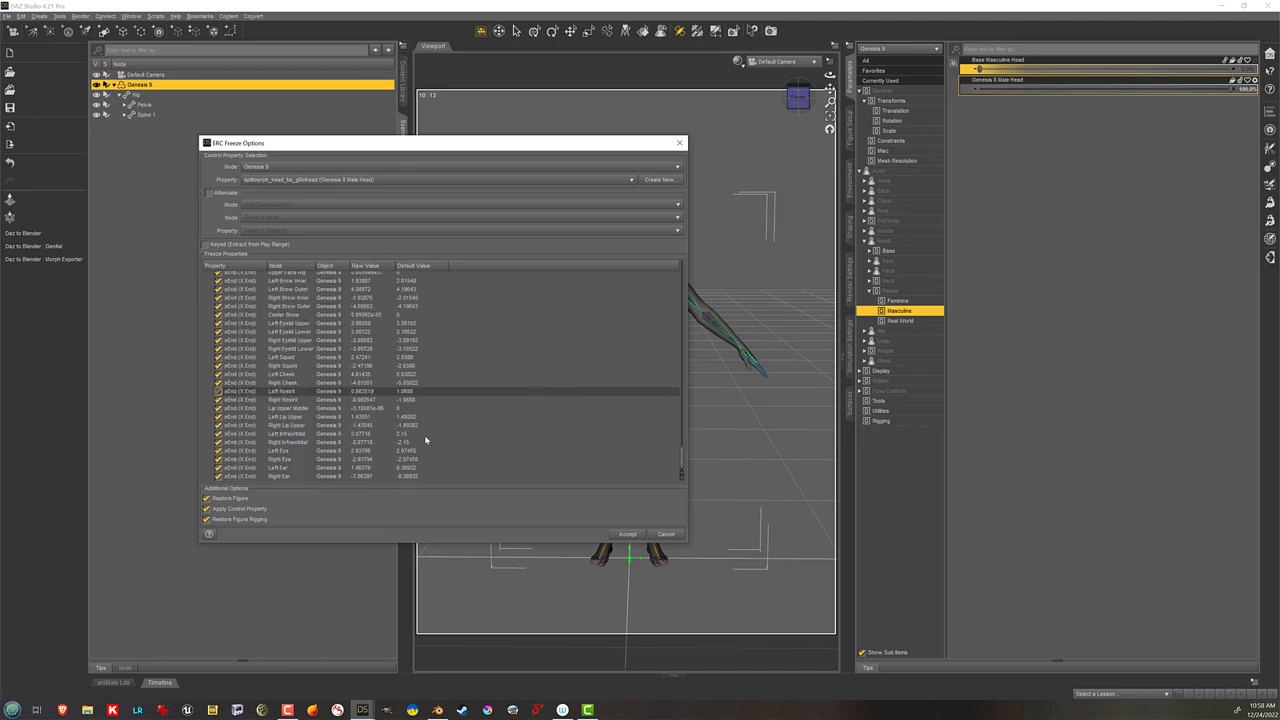
left_click(627, 534)
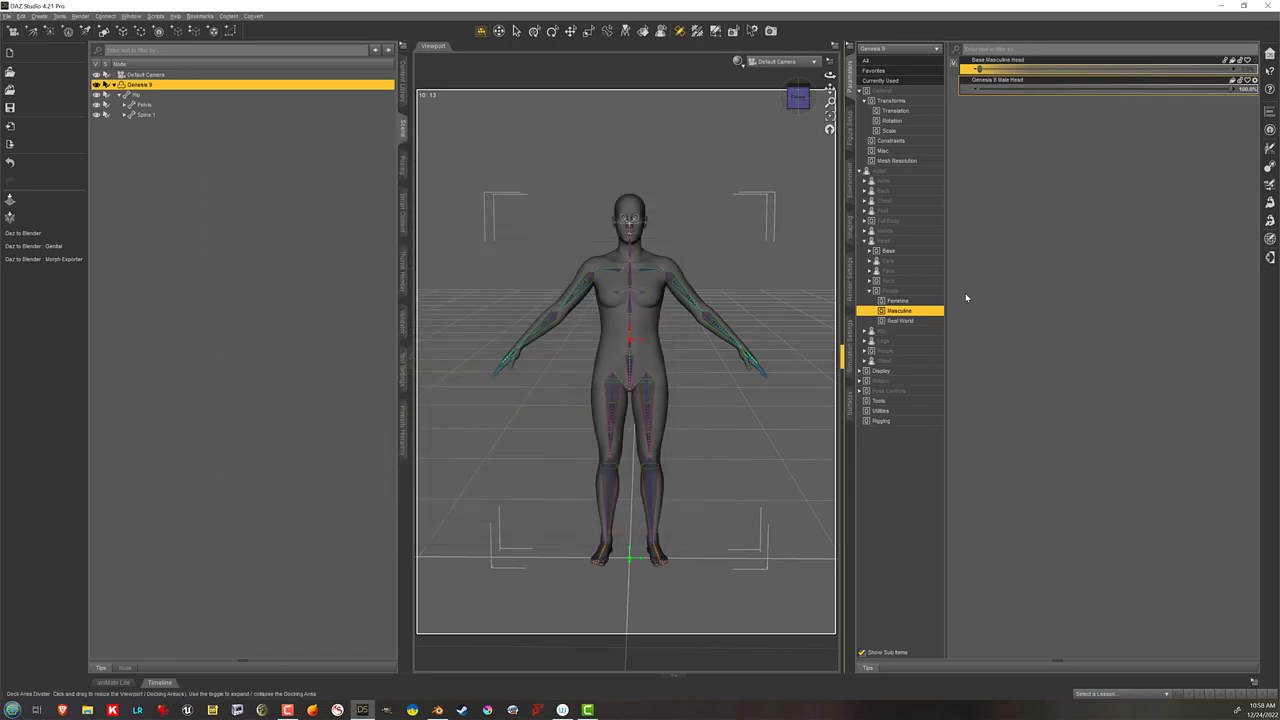
Step: Dial Full Body > People > Masculine Genesis 8 Male Body to 100% and orbit to inspect
left_click(914, 224)
left_click(914, 226)
left_click(913, 232)
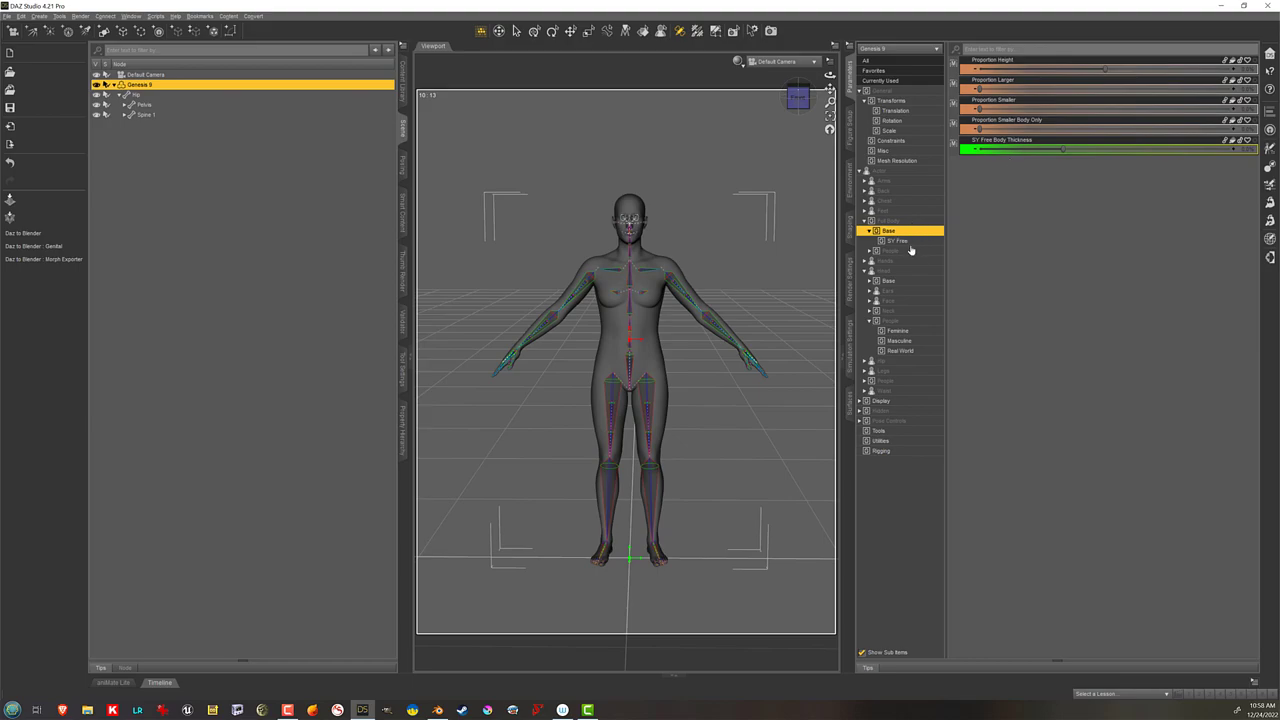
left_click(909, 251)
left_click(909, 270)
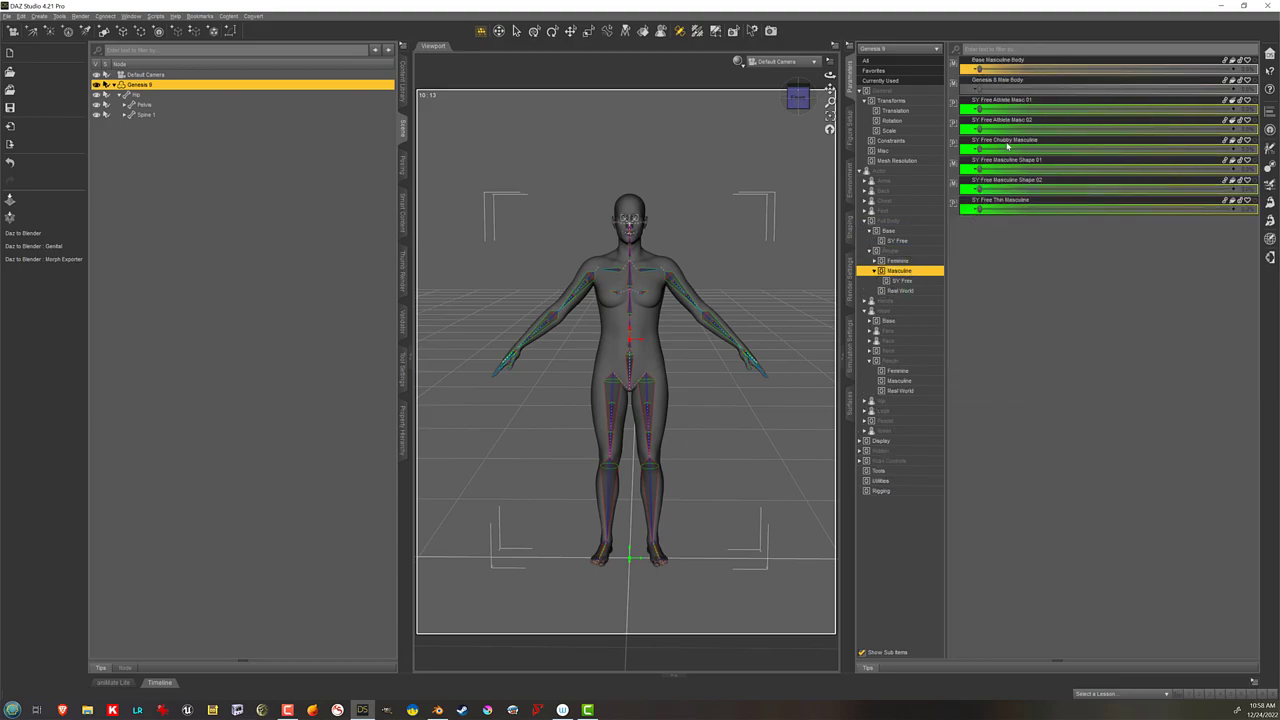
left_click(1021, 88)
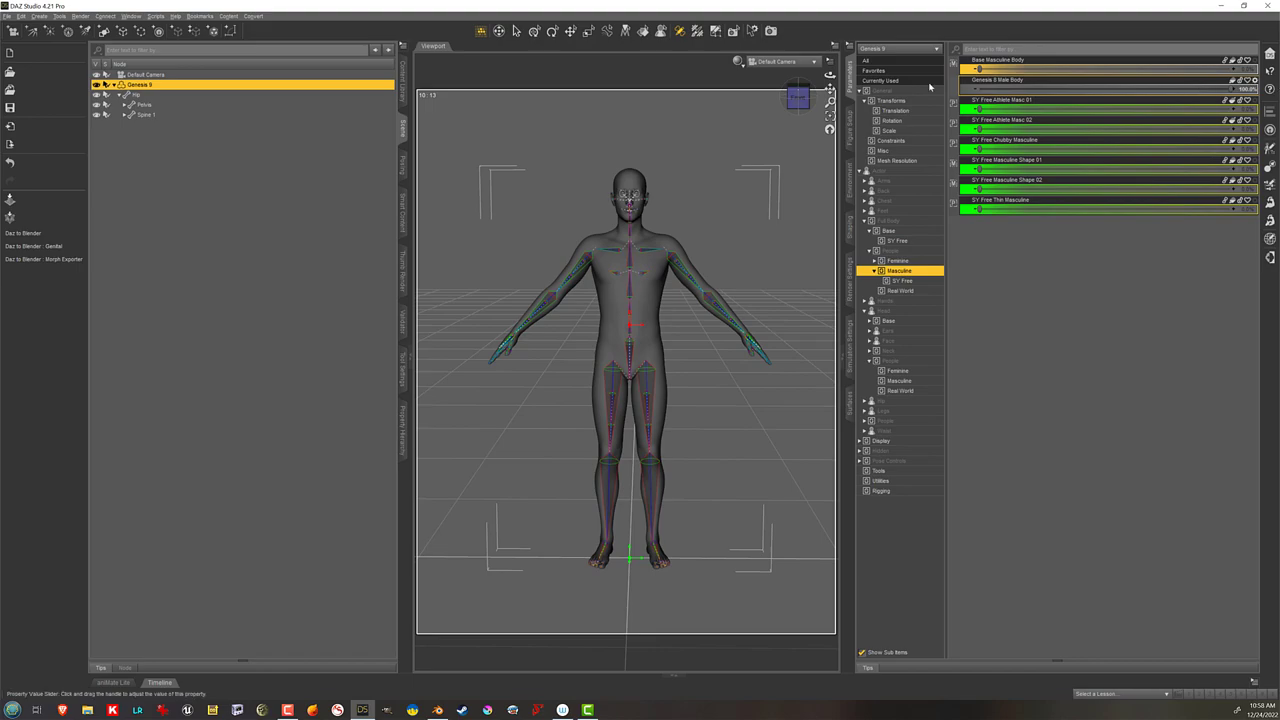
left_click(570, 30)
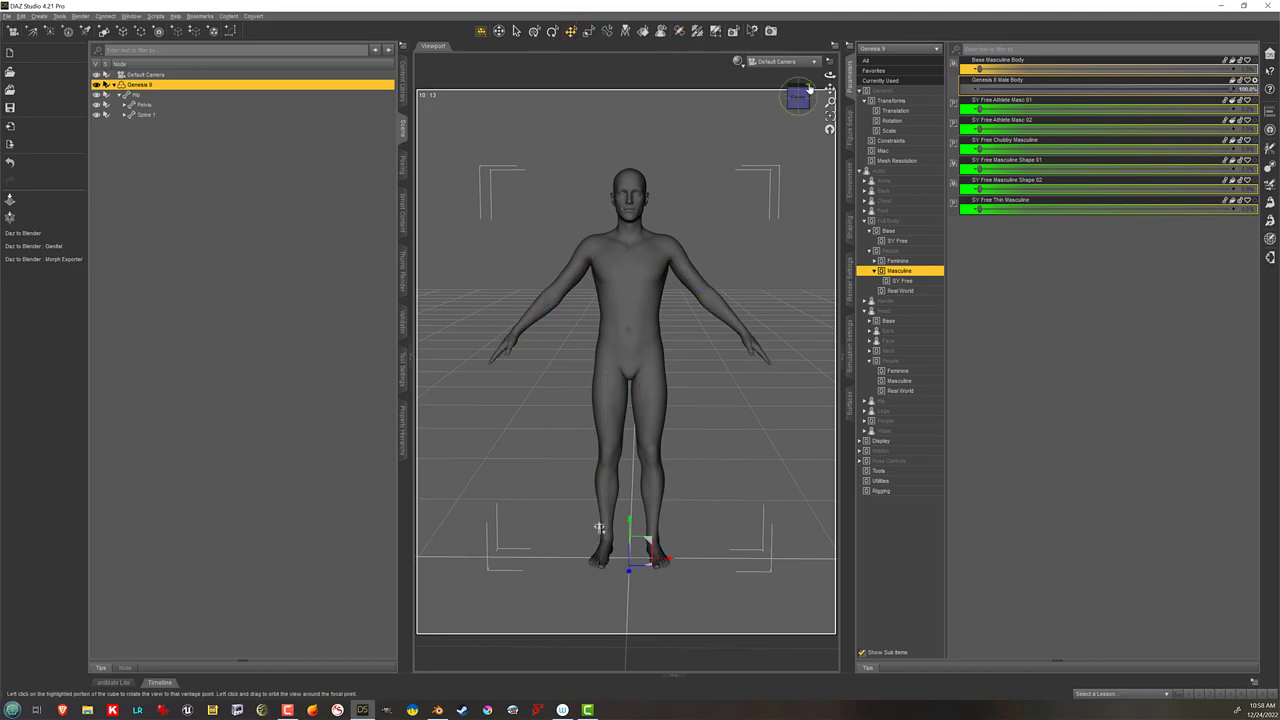
left_click_drag(598, 527, 599, 529, "alt")
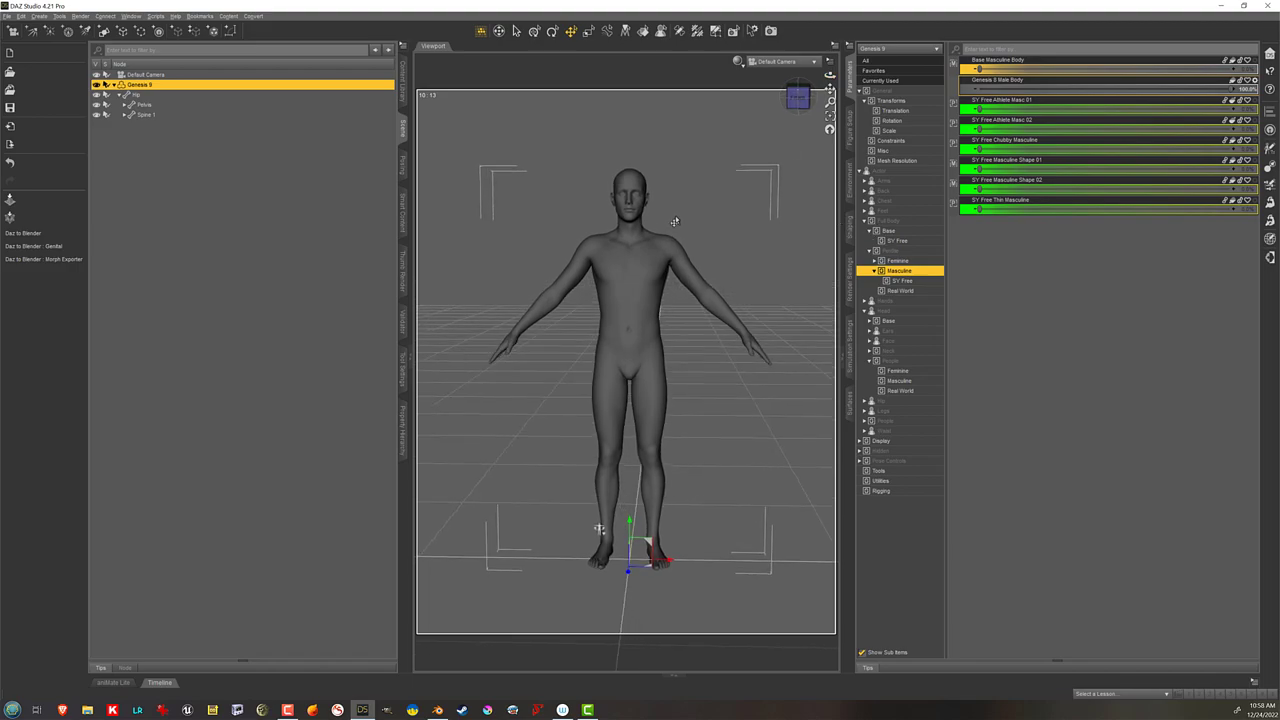
Step: Undo the male body change, collapse Genesis 9, and expand the Content Library's DAZ Studio Formats
key("ctrl+z")
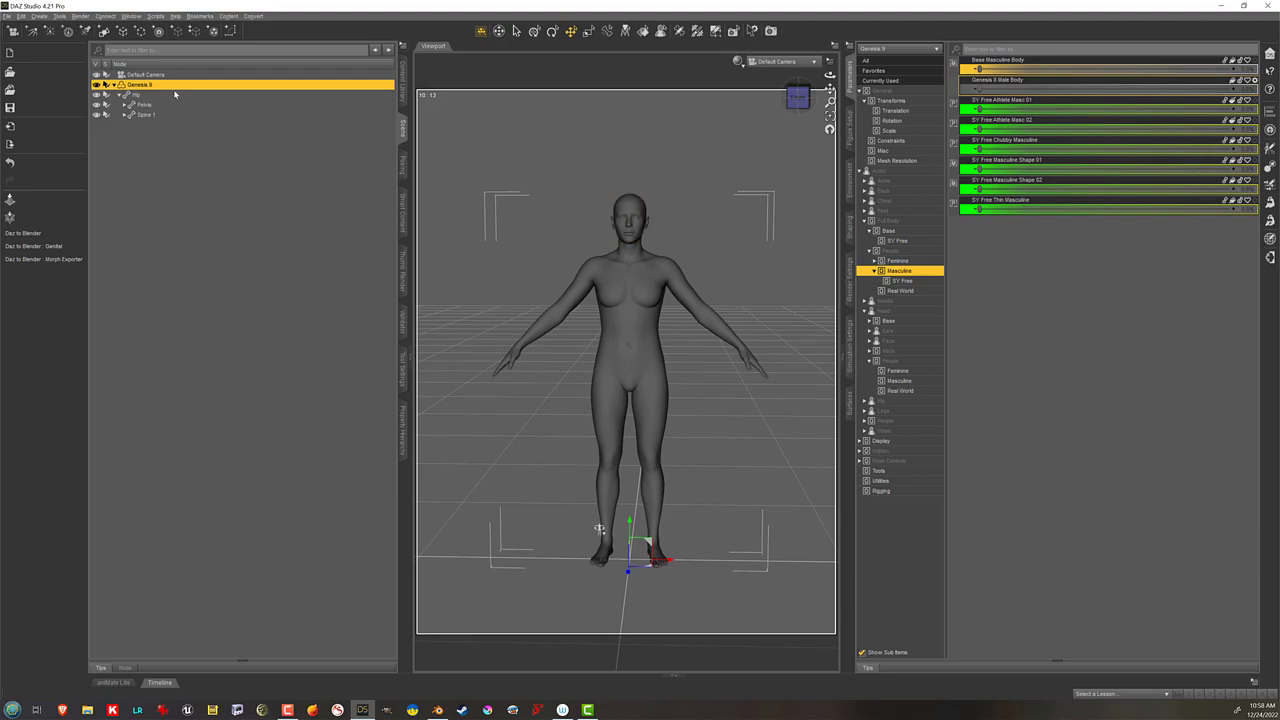
double_click(174, 86)
left_click(401, 98)
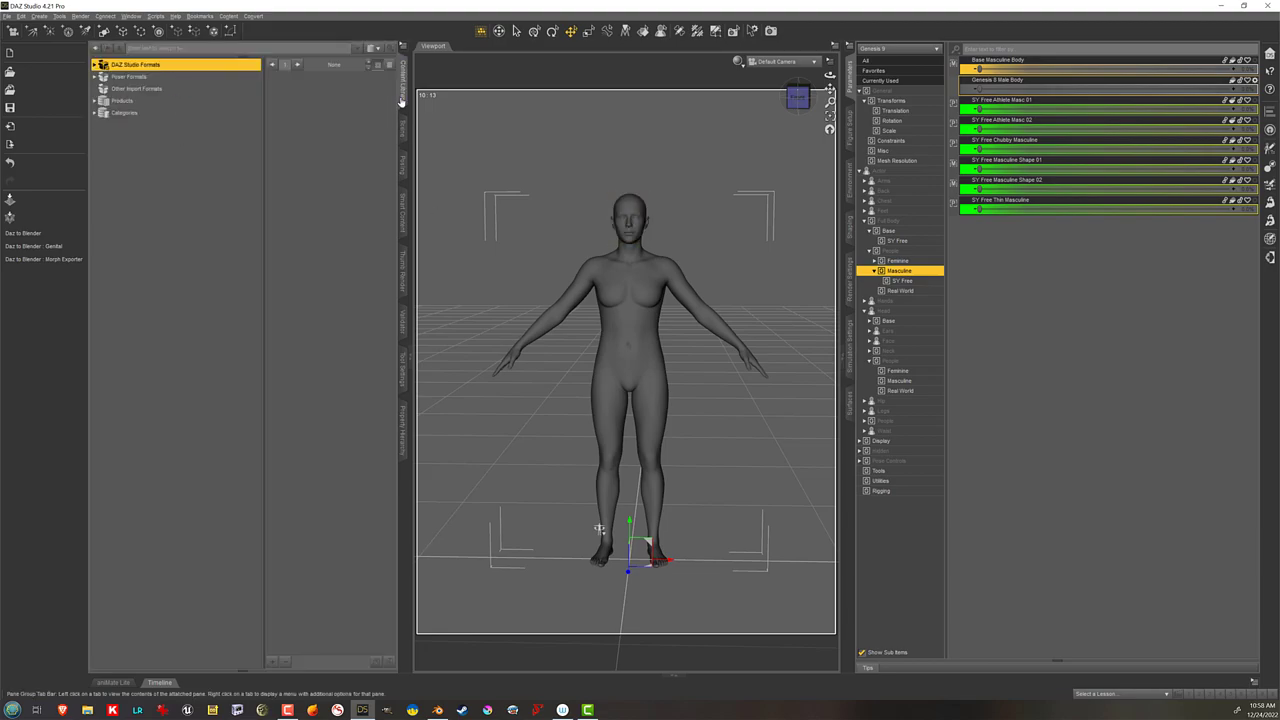
double_click(163, 66)
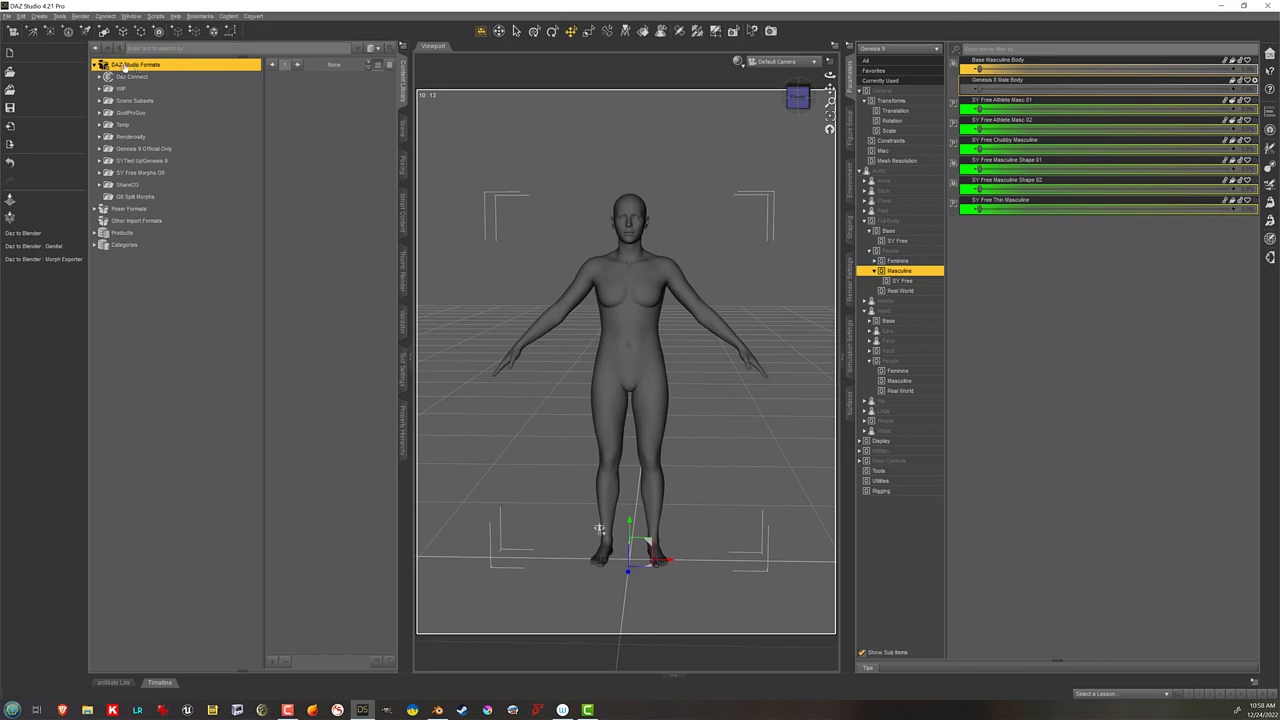
Step: Start adding DAZ4Test's G8 Split Morphs as a base content directory, then cancel
right_click(158, 65)
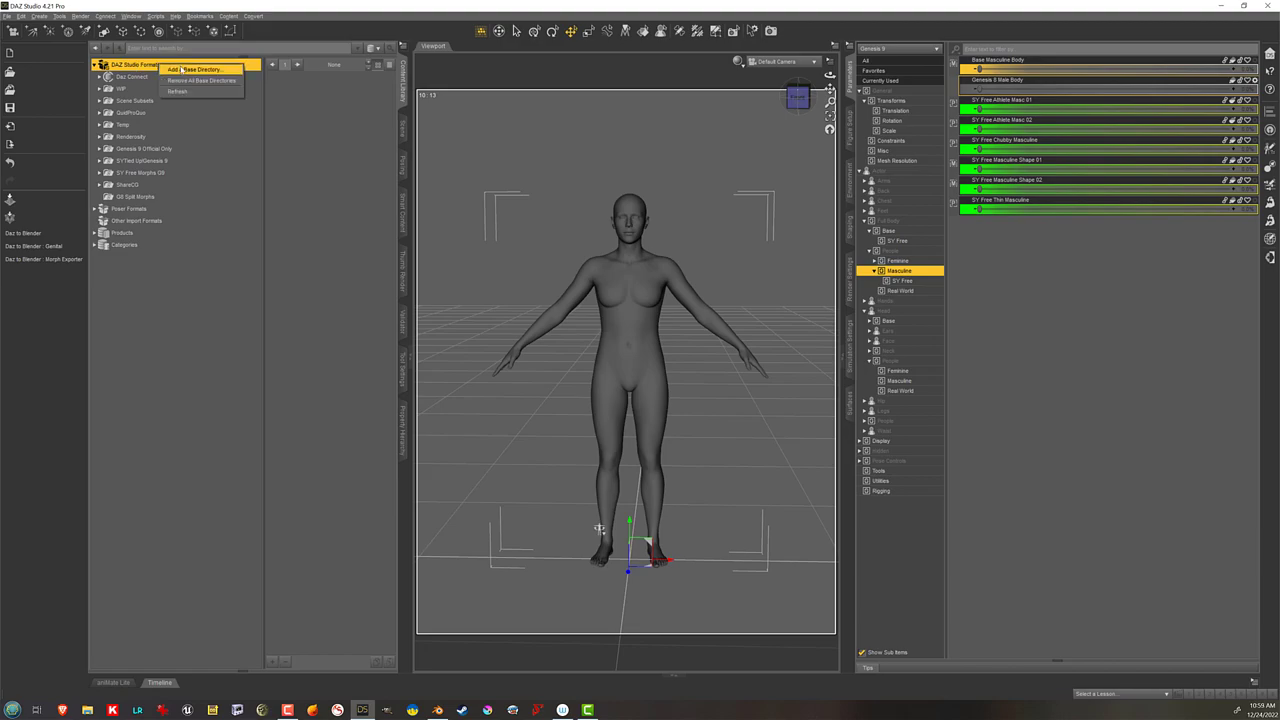
left_click(183, 69)
left_click(177, 38)
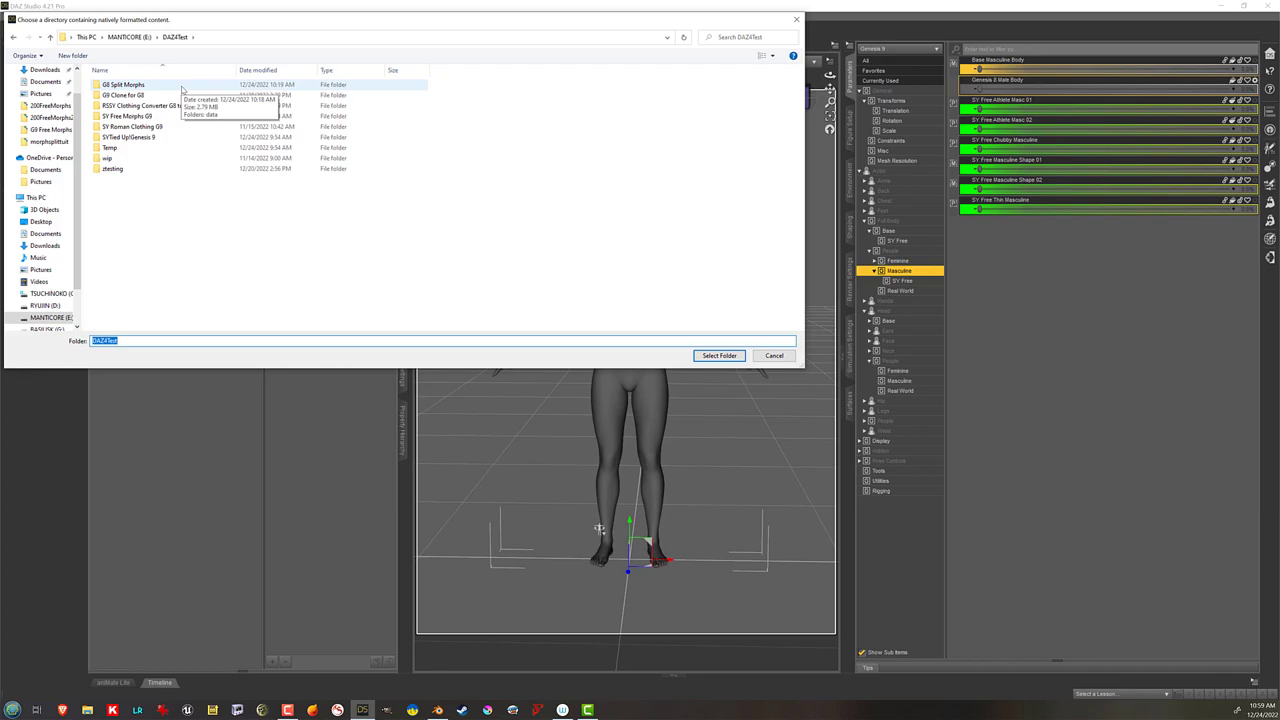
left_click(182, 88)
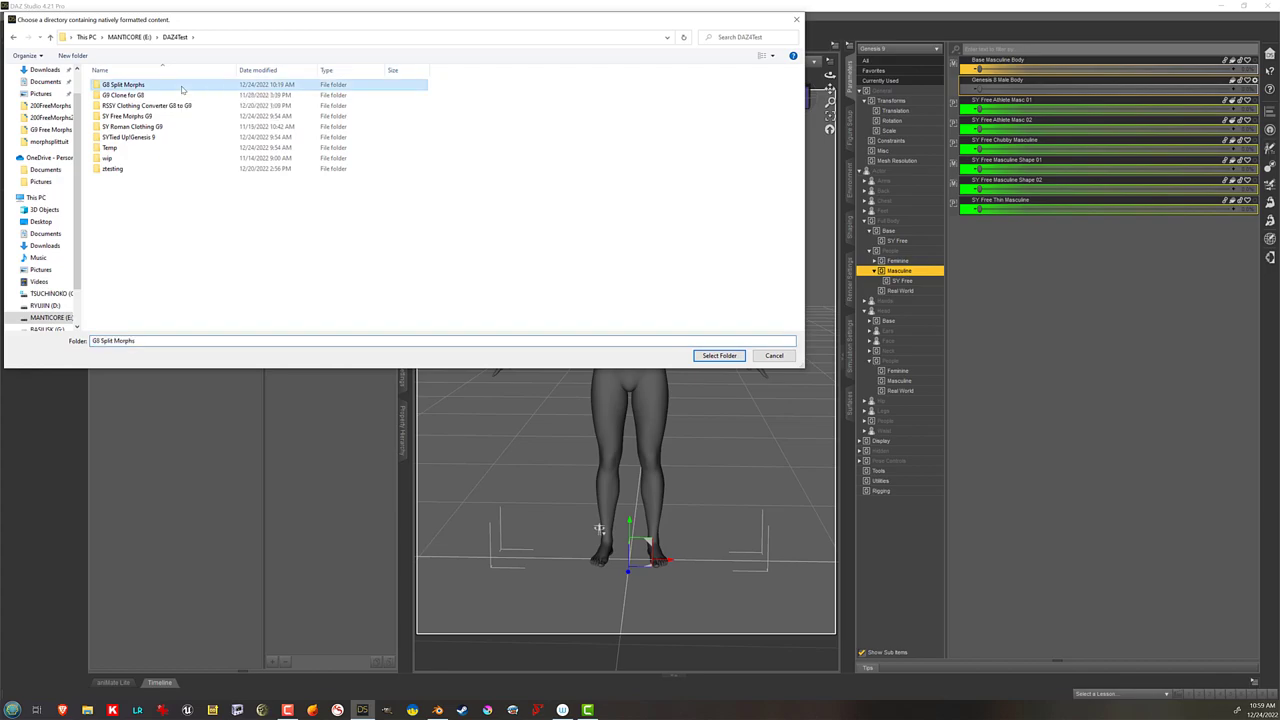
left_click(772, 356)
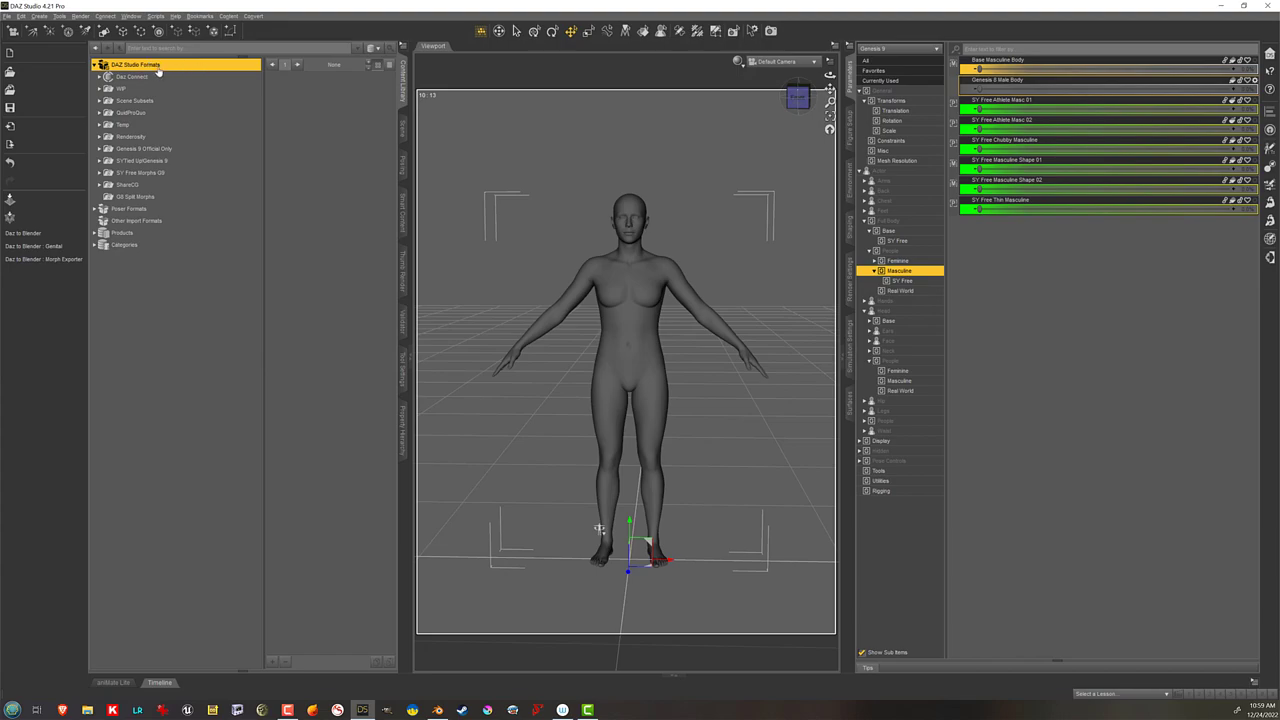
Step: Browse the G8 Split Morphs, SYTed Up/Genesis 9 and Genesis 9 Official Only library folders
left_click(159, 197)
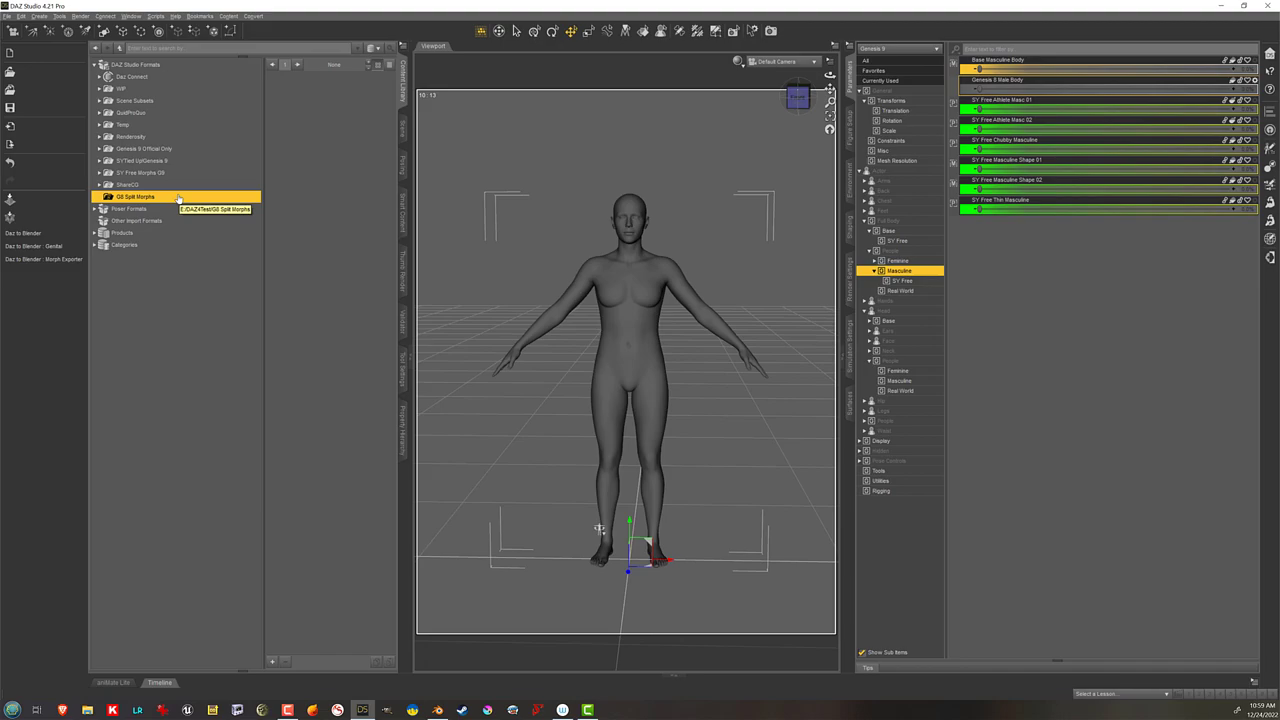
left_click(183, 162)
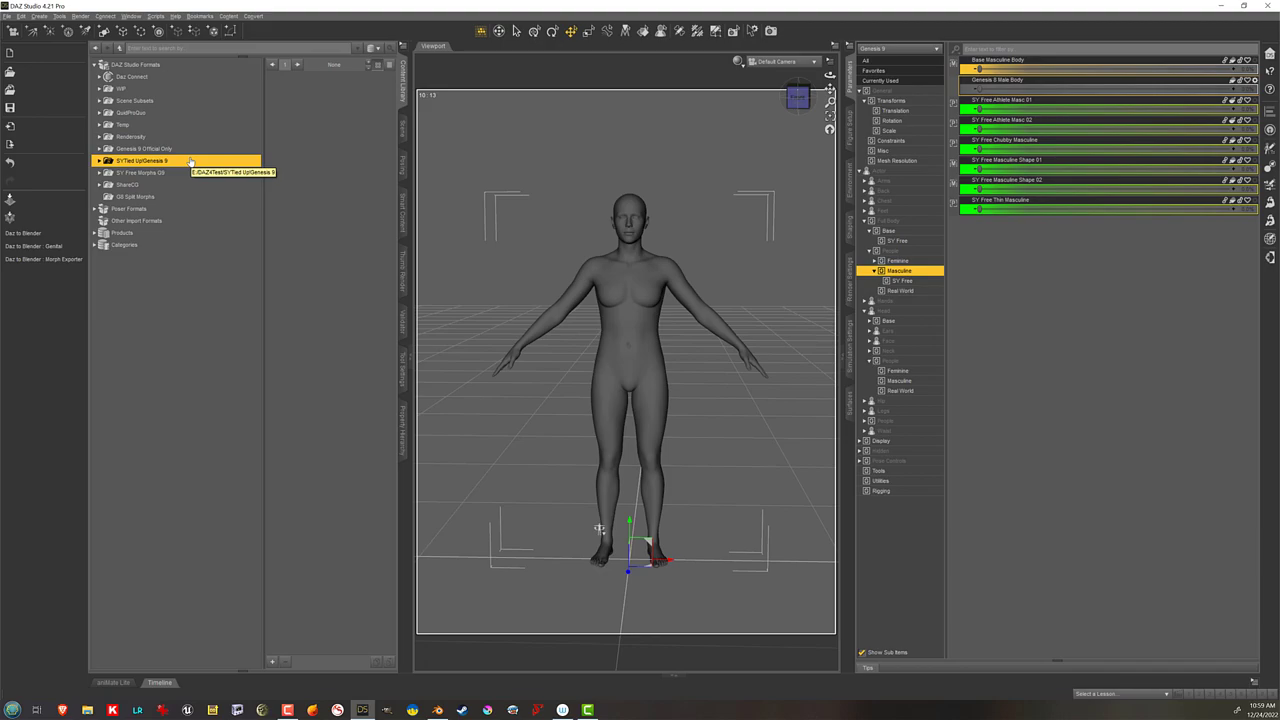
left_click(172, 150)
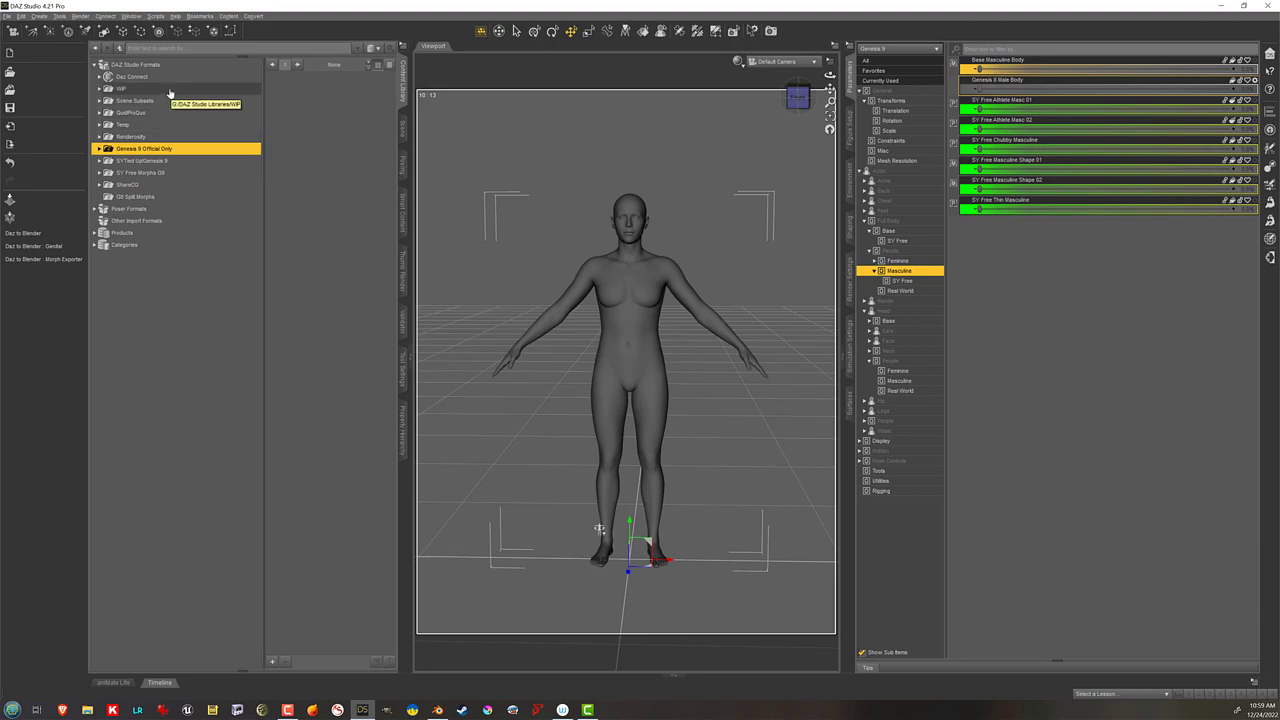
Step: Begin saving morph assets into the G8 Split Morphs directory with product name 'splitmorphs'
left_click(196, 199)
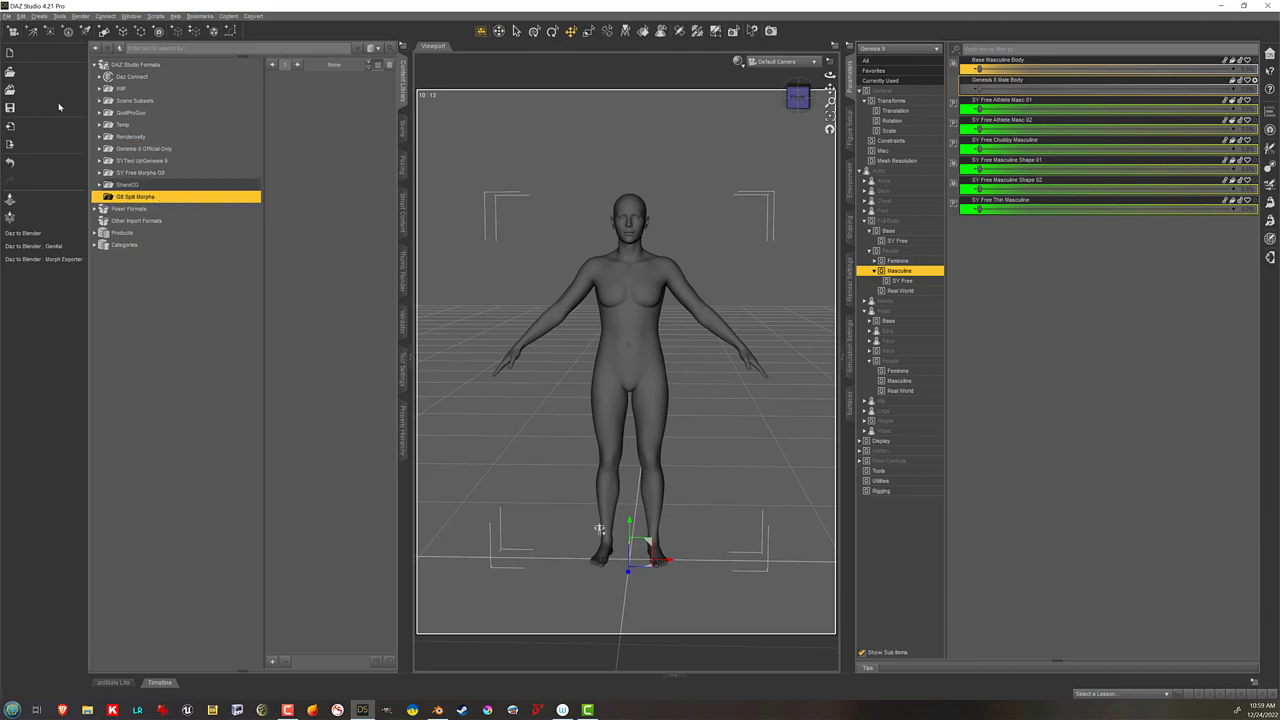
left_click(7, 17)
mouse_move(50, 86)
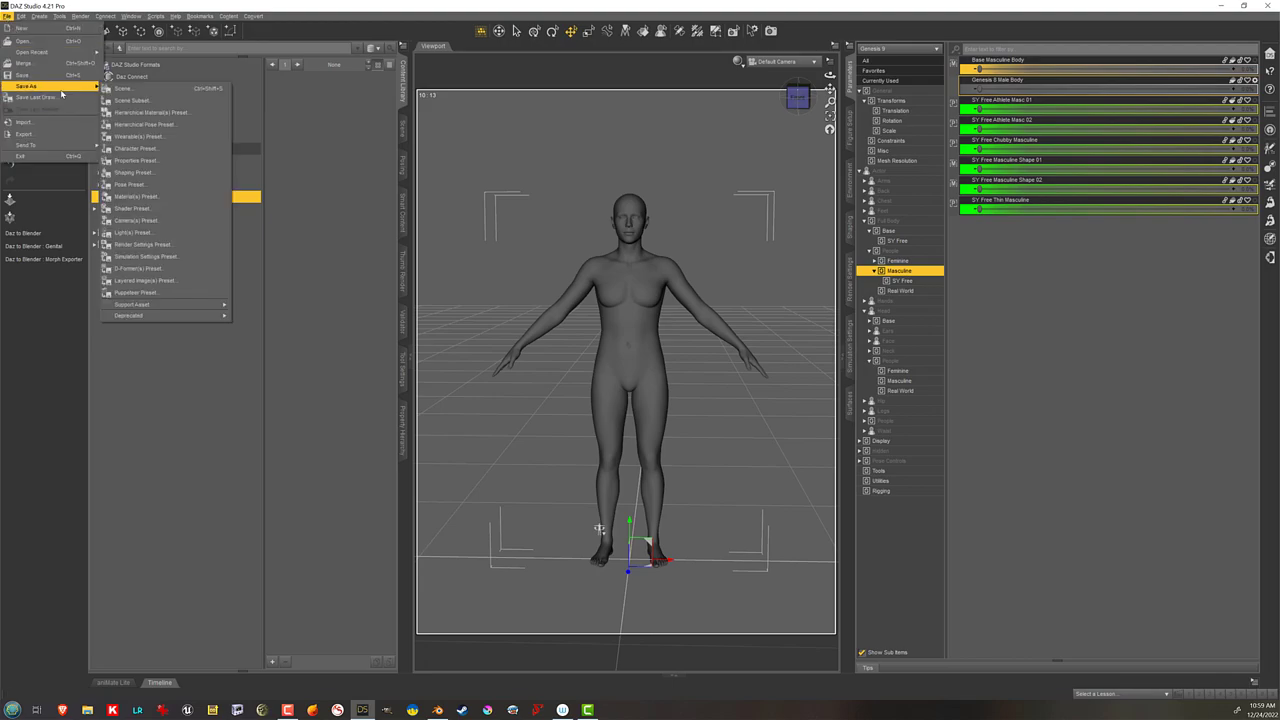
mouse_move(192, 306)
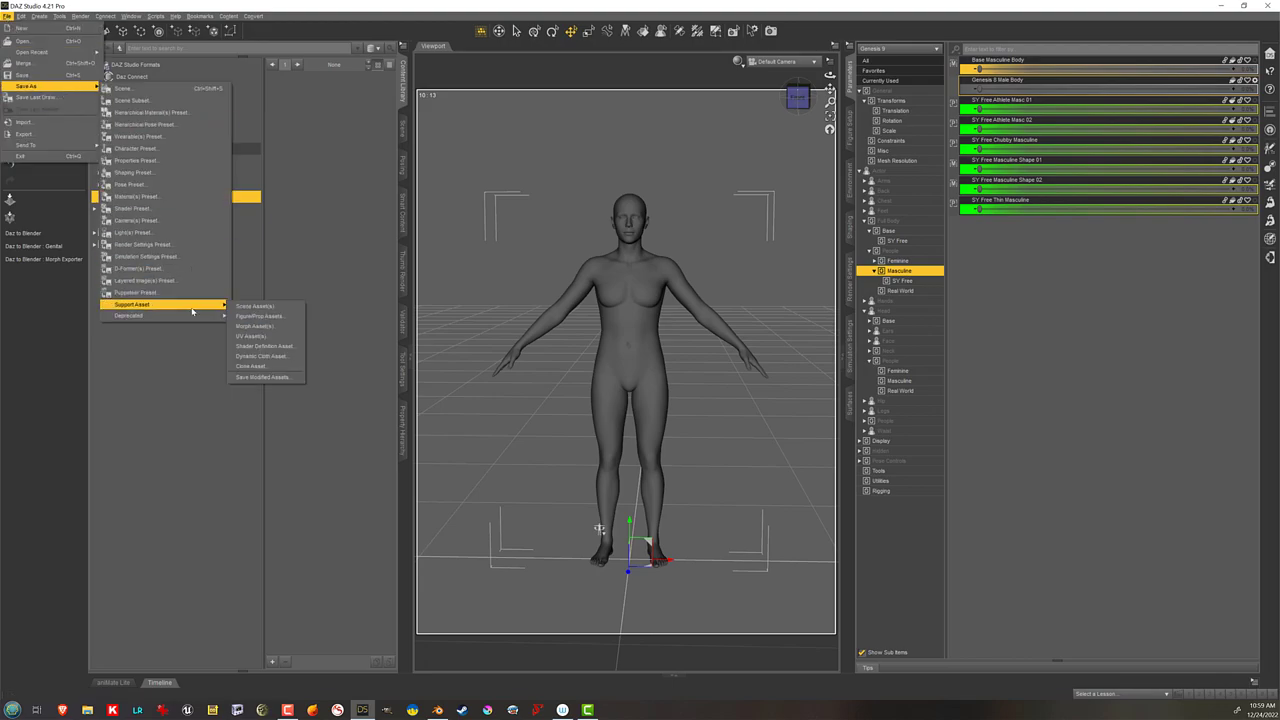
left_click(255, 326)
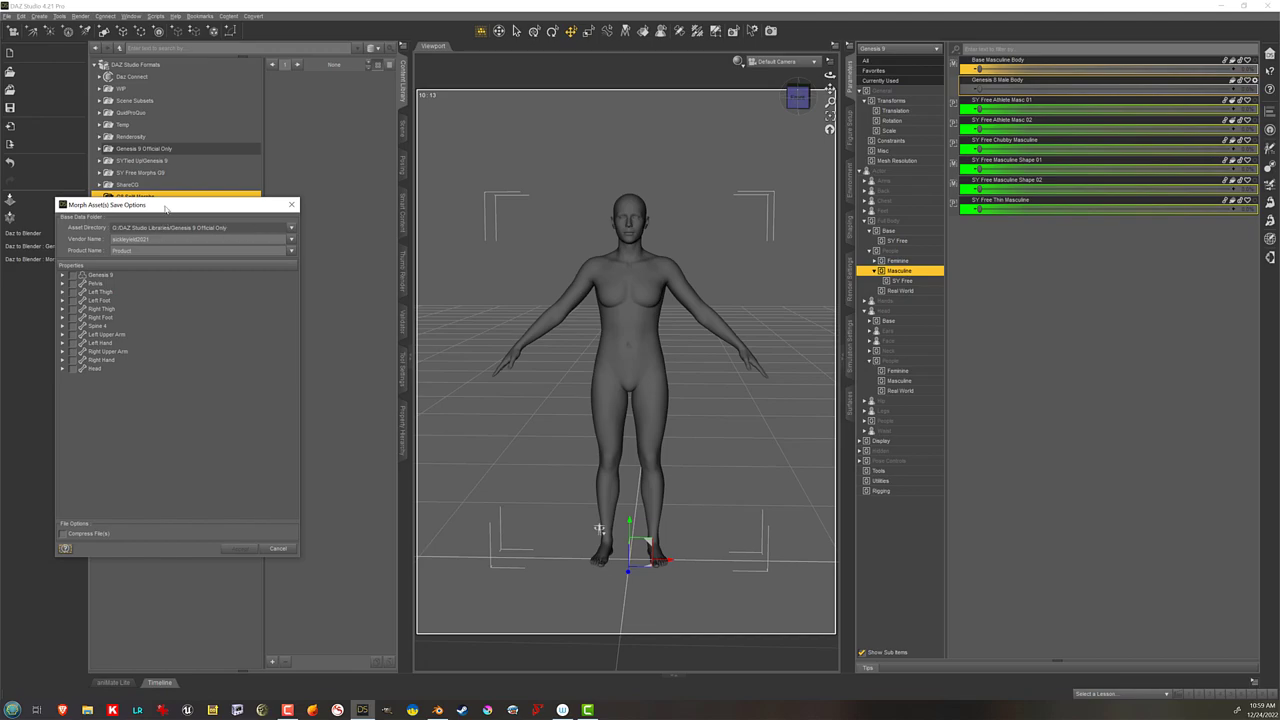
left_click_drag(165, 207, 498, 205)
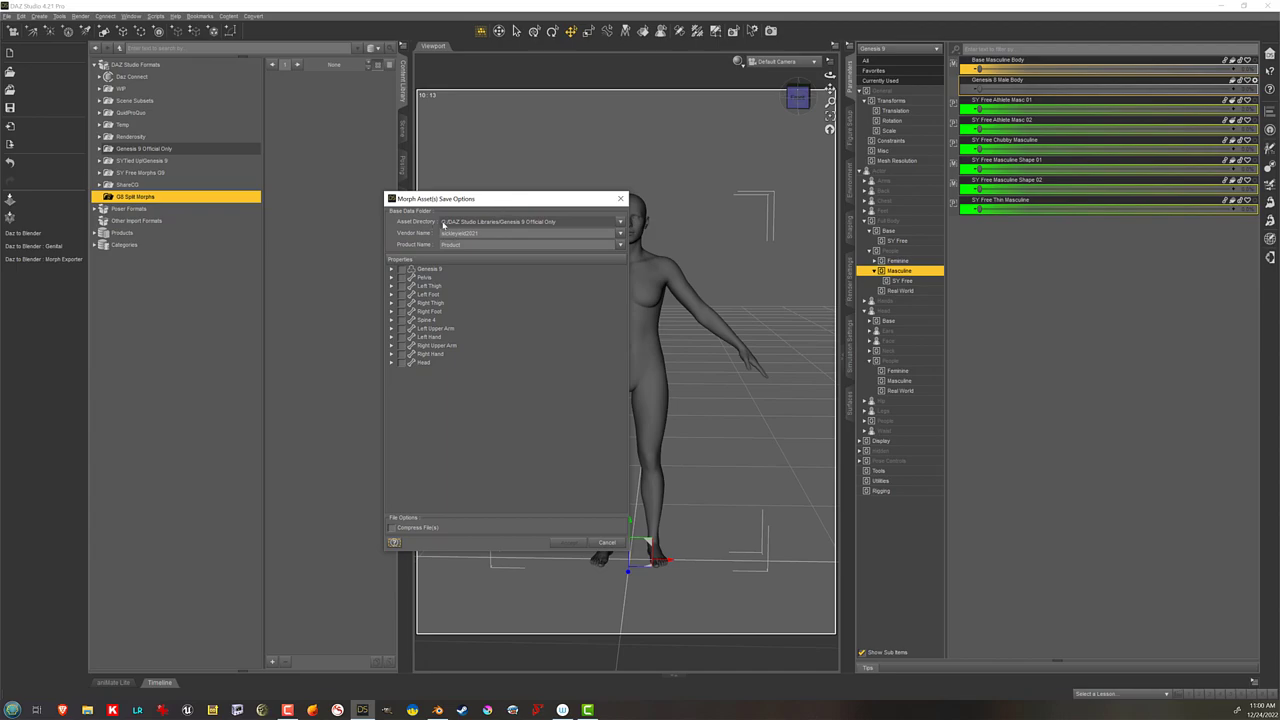
left_click(620, 221)
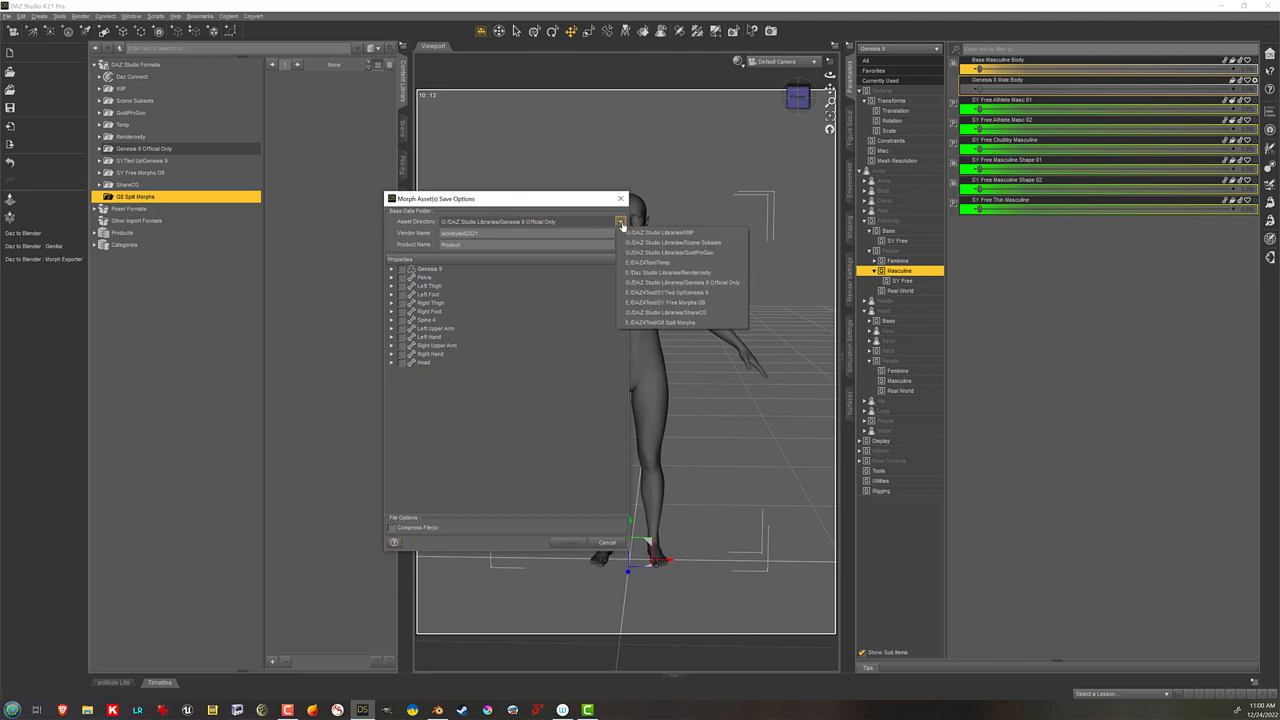
left_click(645, 322)
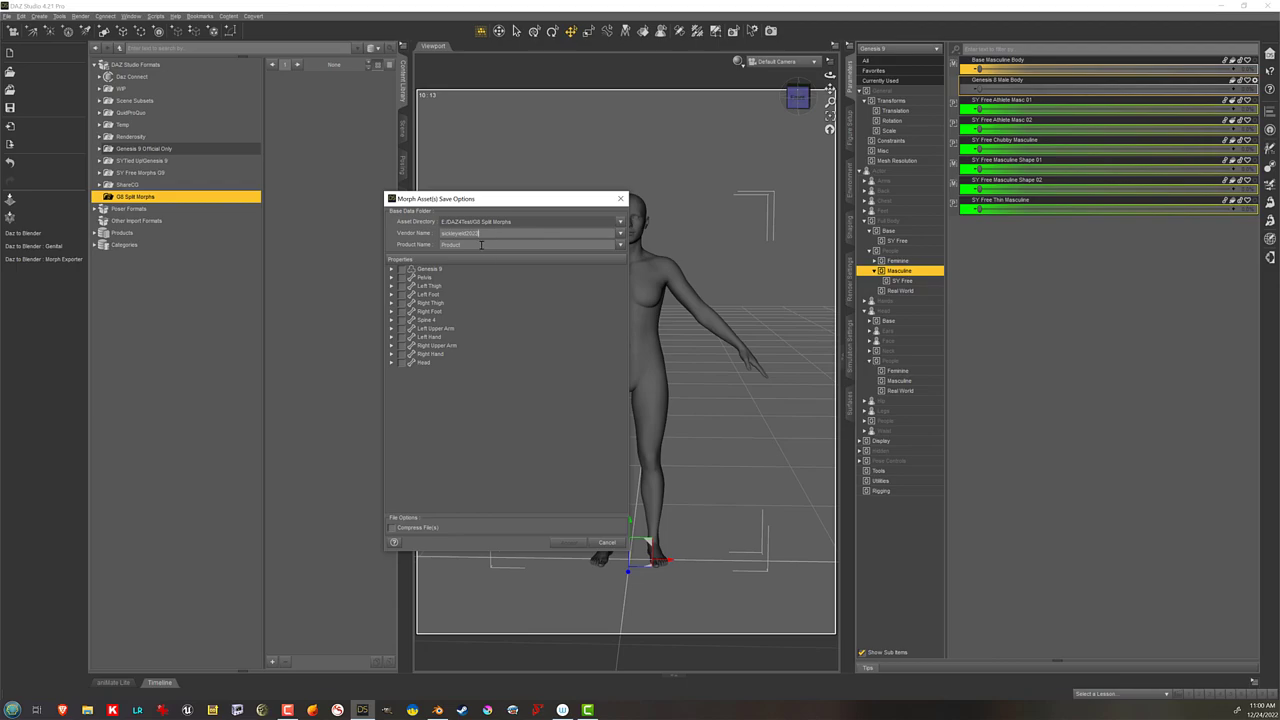
left_click_drag(470, 245, 415, 248)
type("sylitmorphs")
Step: Tick Genesis 8 Male Body under Actor > Full Body > People > Masculine
left_click(391, 269)
double_click(441, 286)
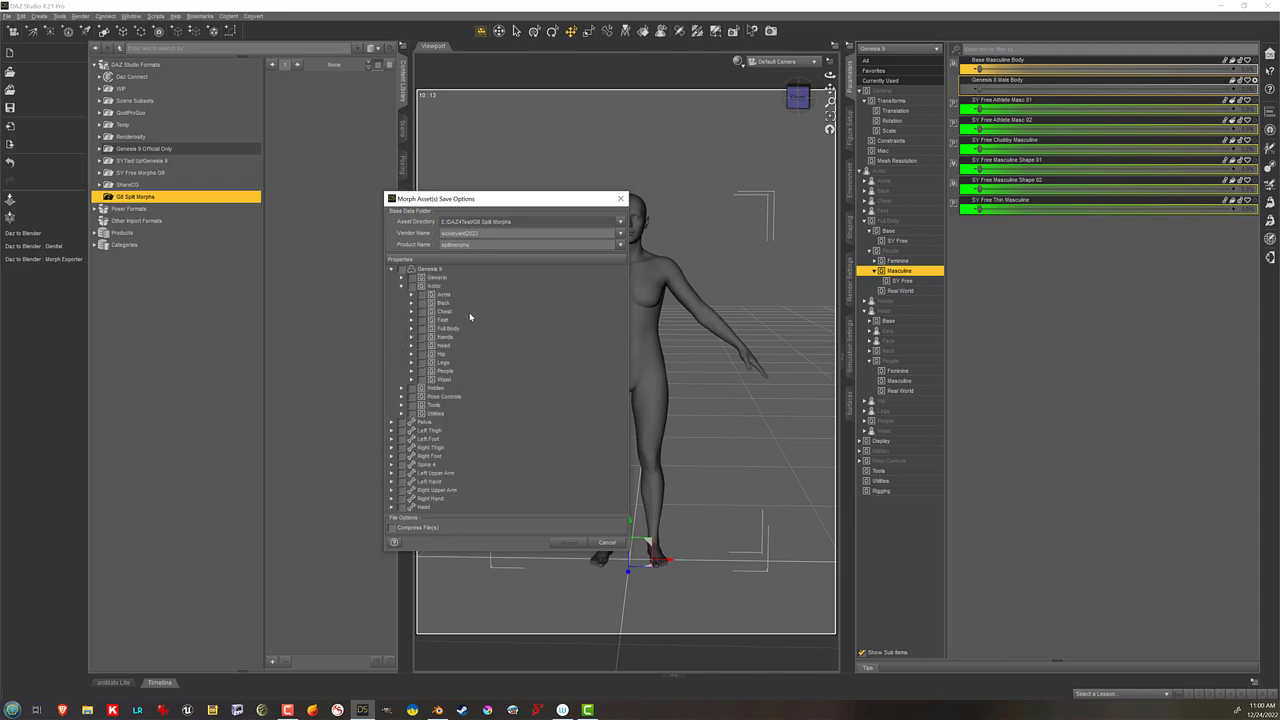
double_click(466, 328)
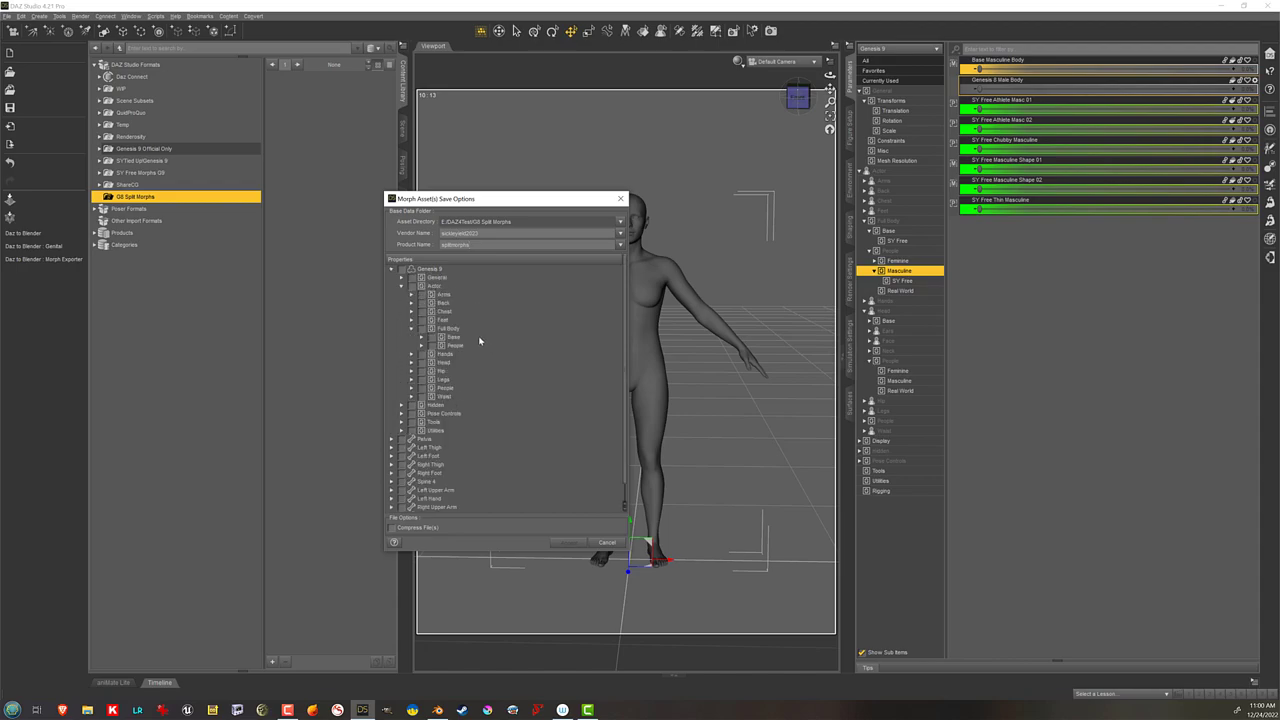
double_click(481, 339)
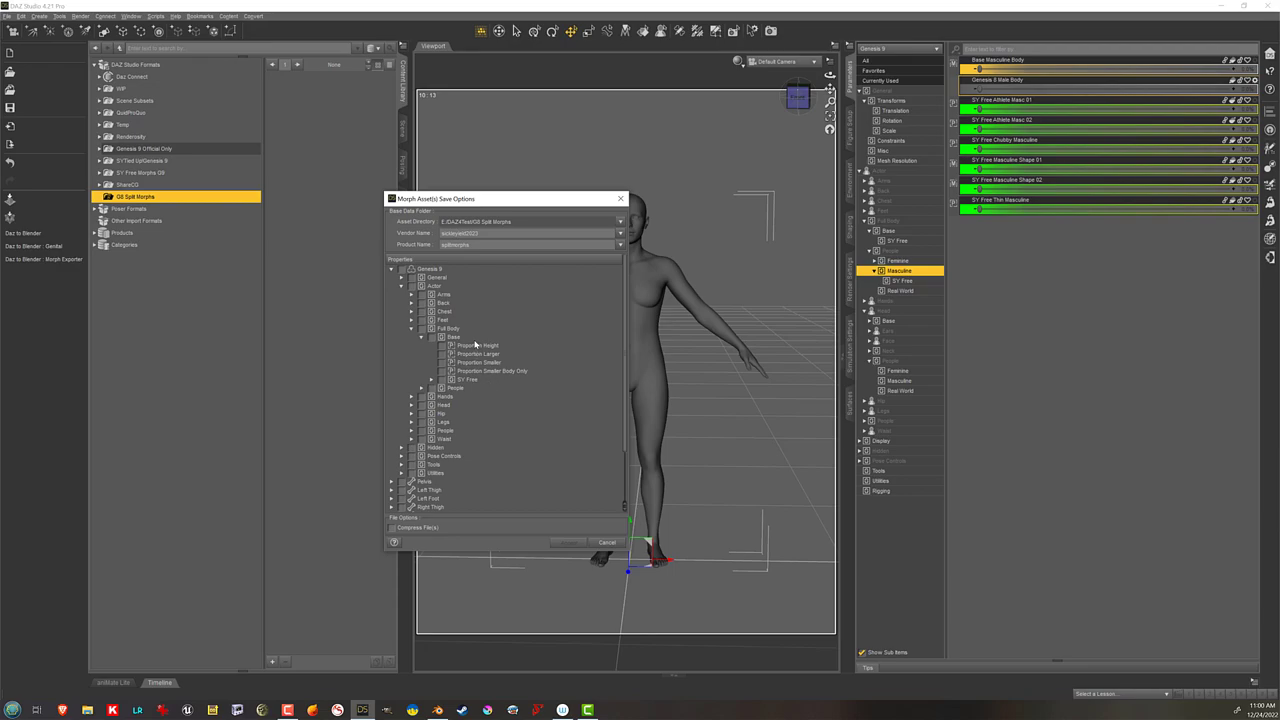
double_click(472, 339)
double_click(471, 345)
double_click(476, 363)
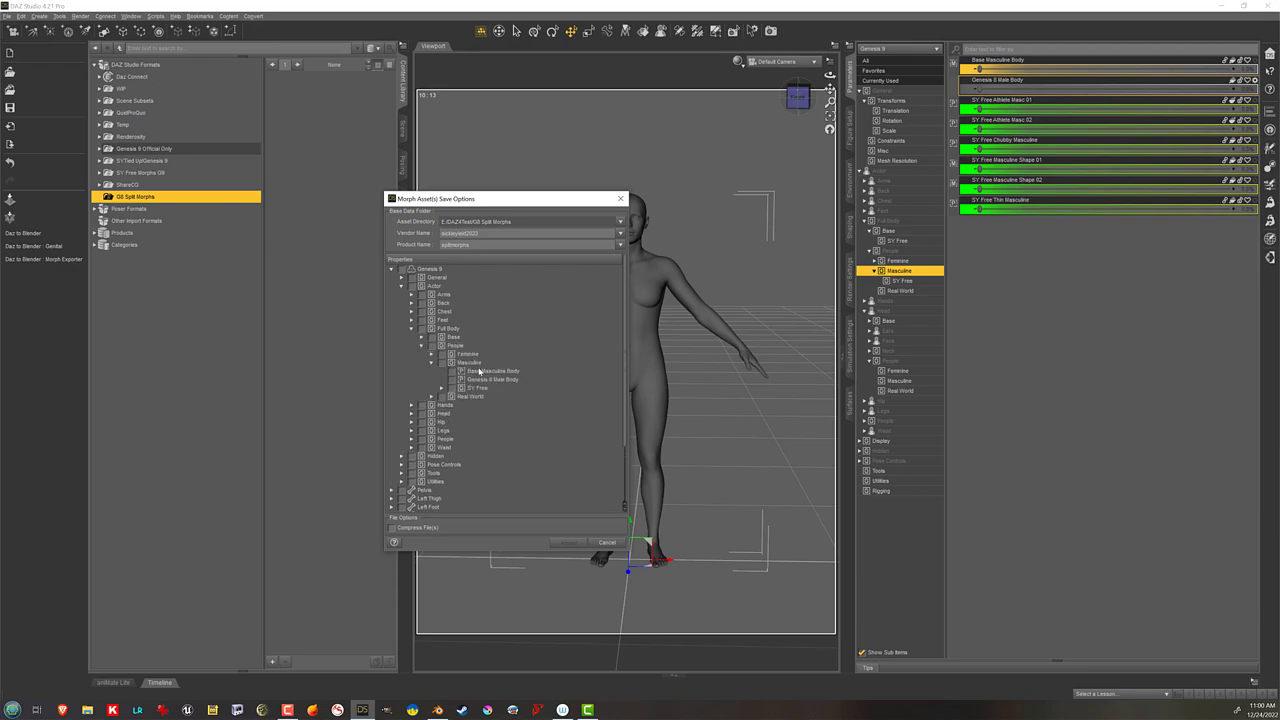
left_click(452, 380)
Step: Tick Genesis 8 Male Head under Head > People > Masculine and accept the save
double_click(463, 414)
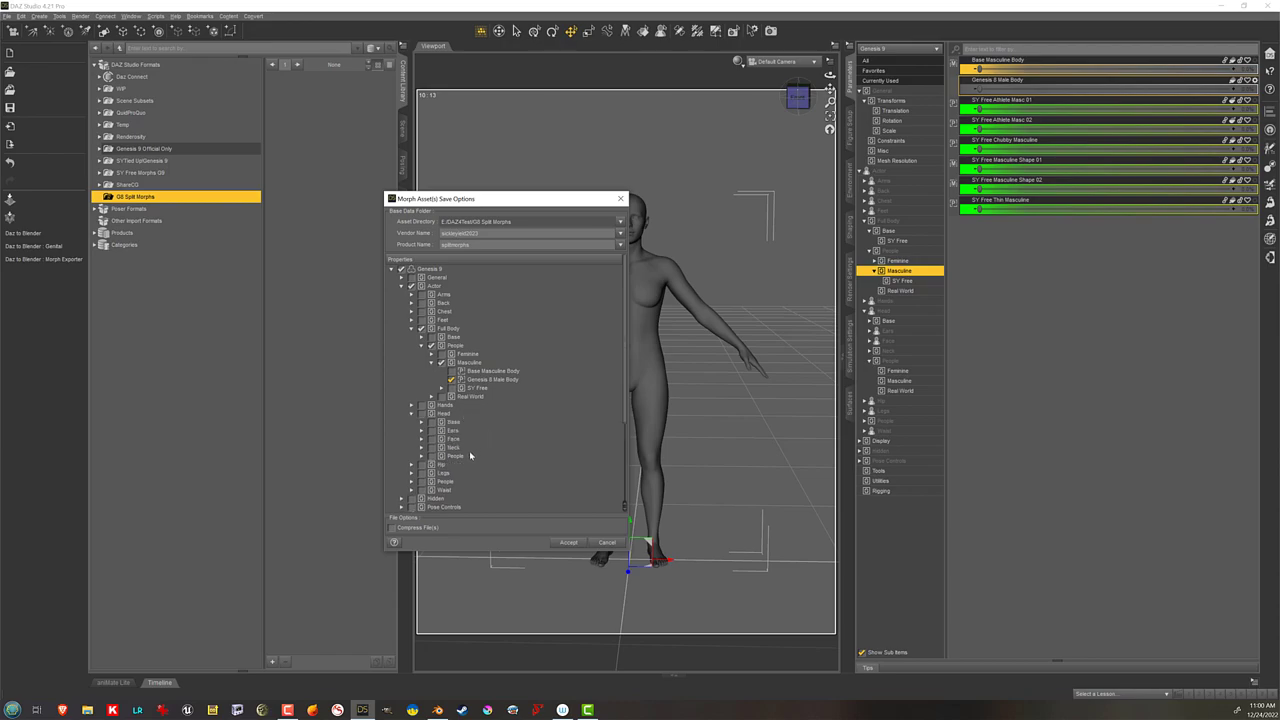
double_click(458, 455)
scroll(465, 400, "down", 4)
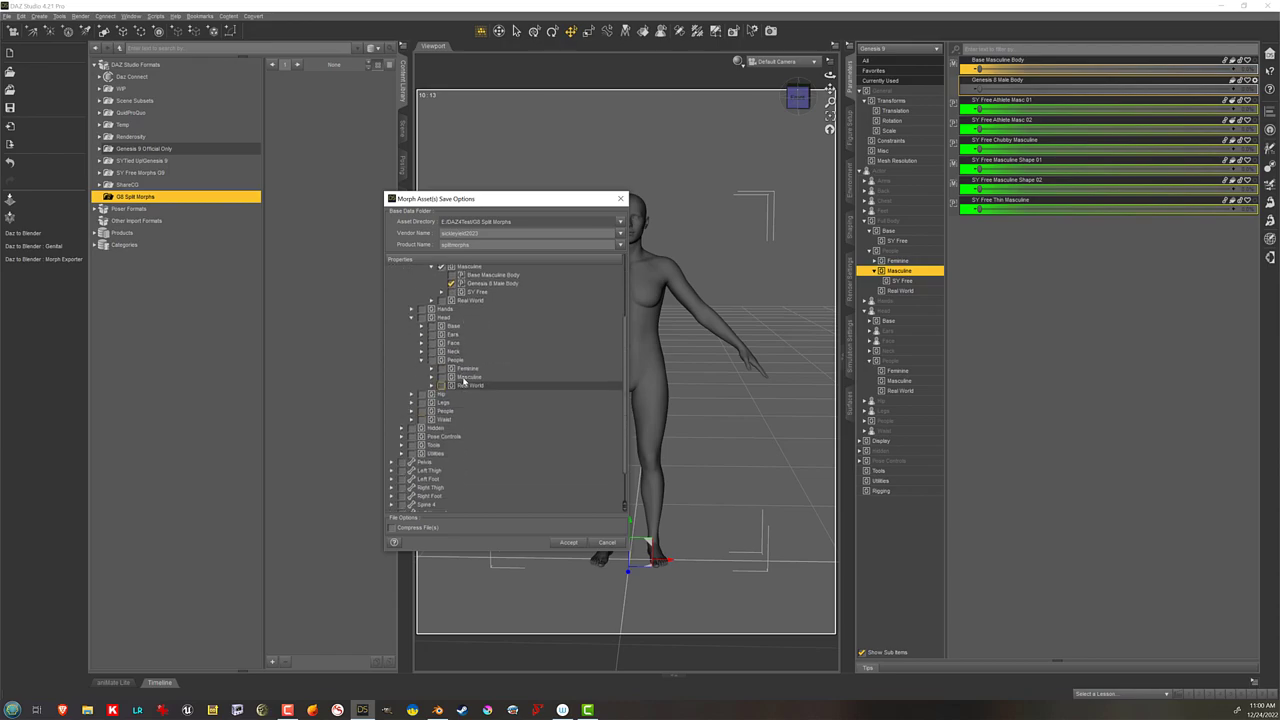
double_click(464, 378)
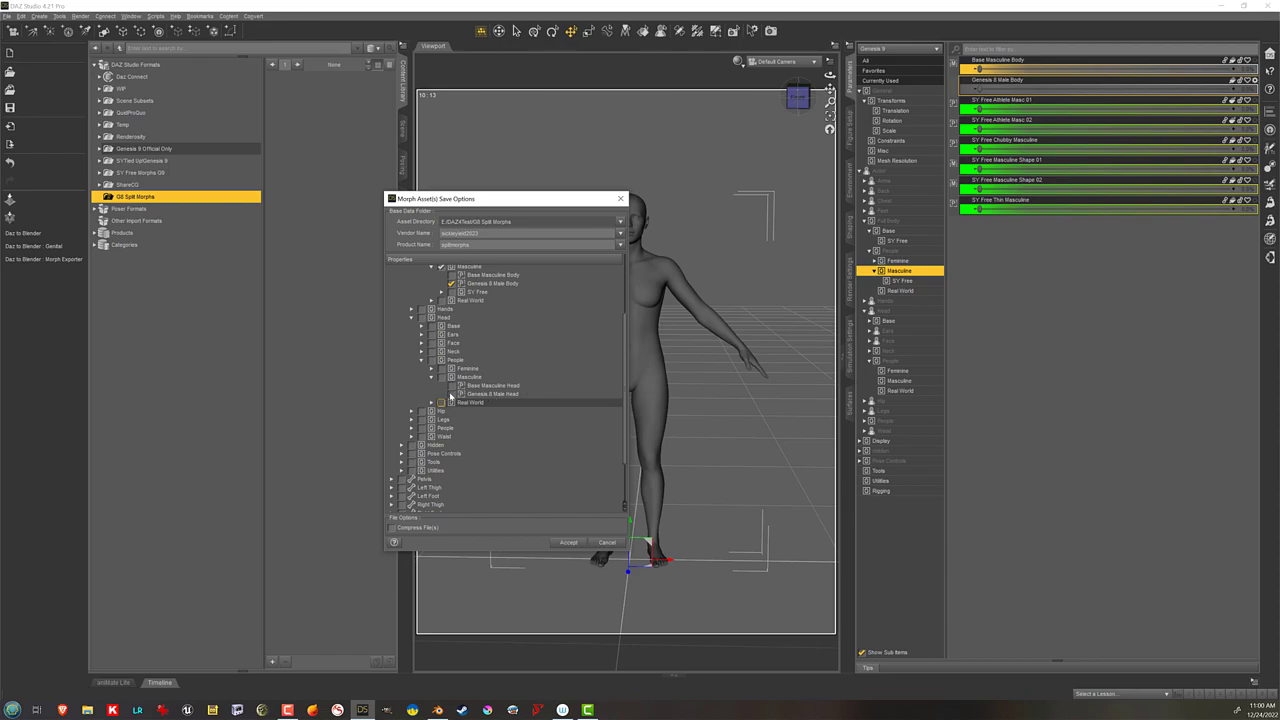
left_click(451, 394)
left_click(568, 542)
Step: Delete the figure, load a fresh Genesis 9 from Scripts, and check its morph dials
left_click(628, 290)
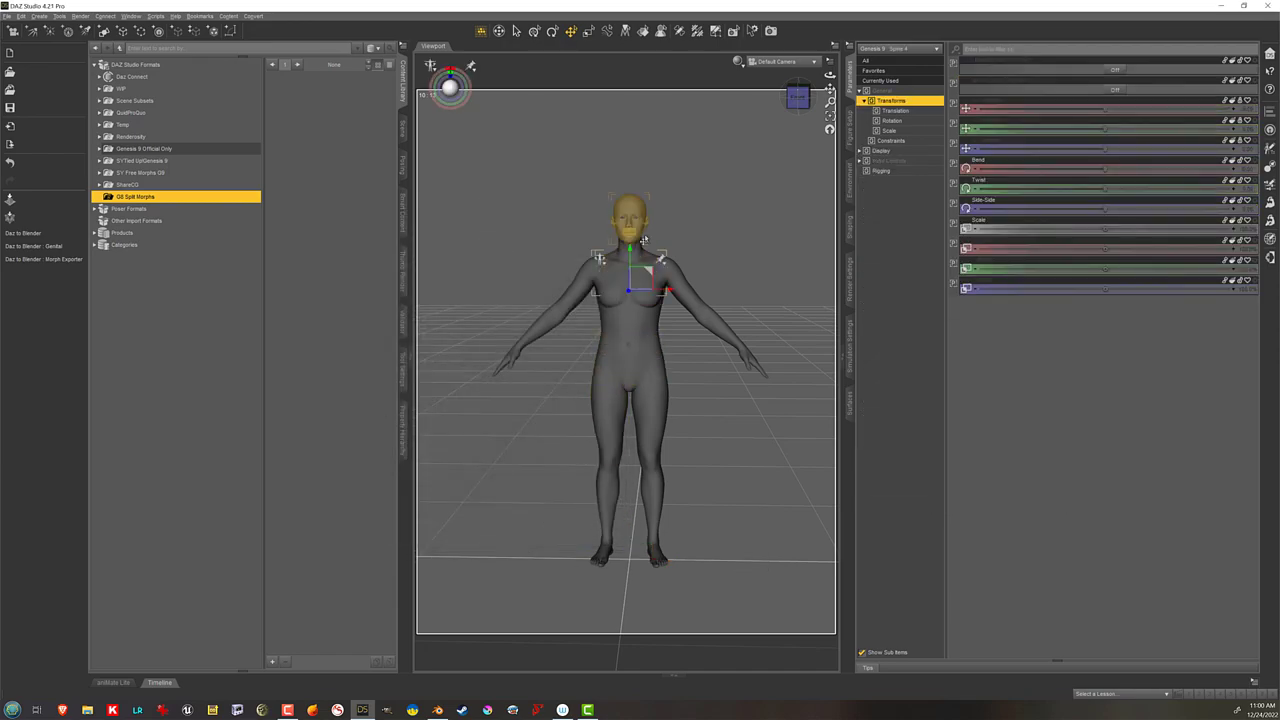
key("Delete")
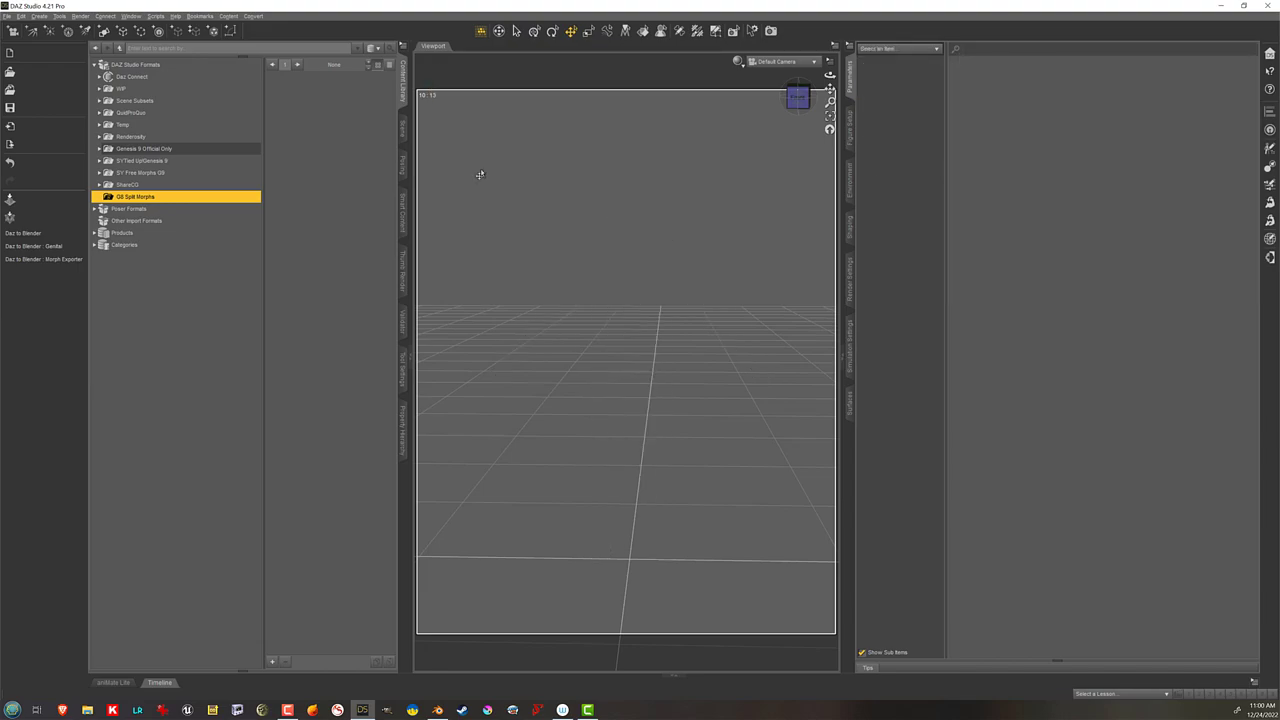
left_click(156, 16)
left_click(205, 313)
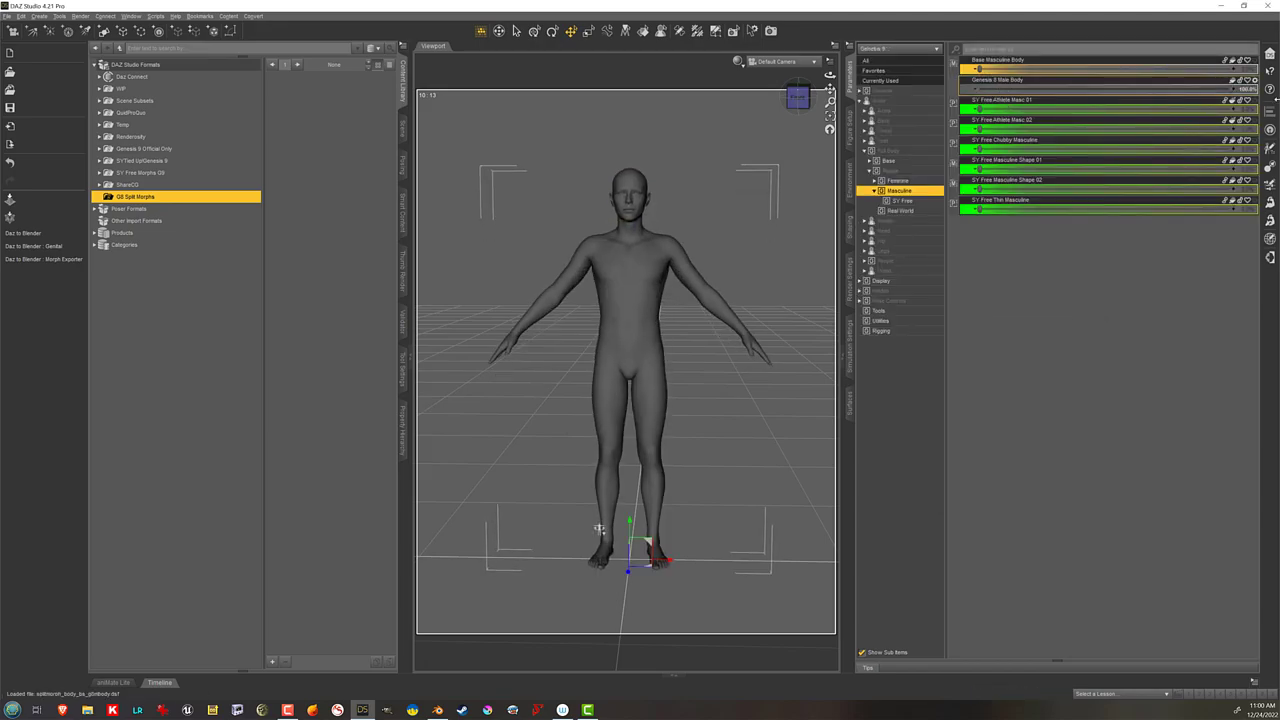
left_click(912, 231)
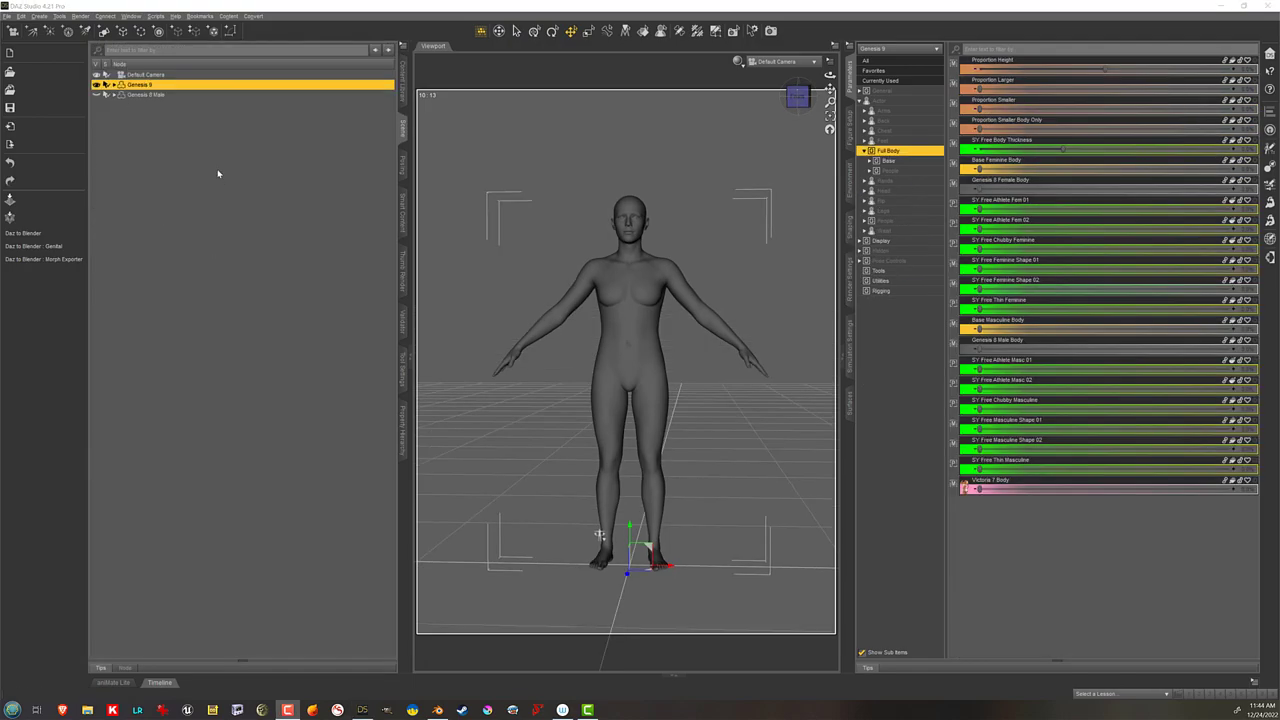
Step: Show Genesis 8 Male and mark its Gianni 7 Body morph as a favorite
left_click(202, 95)
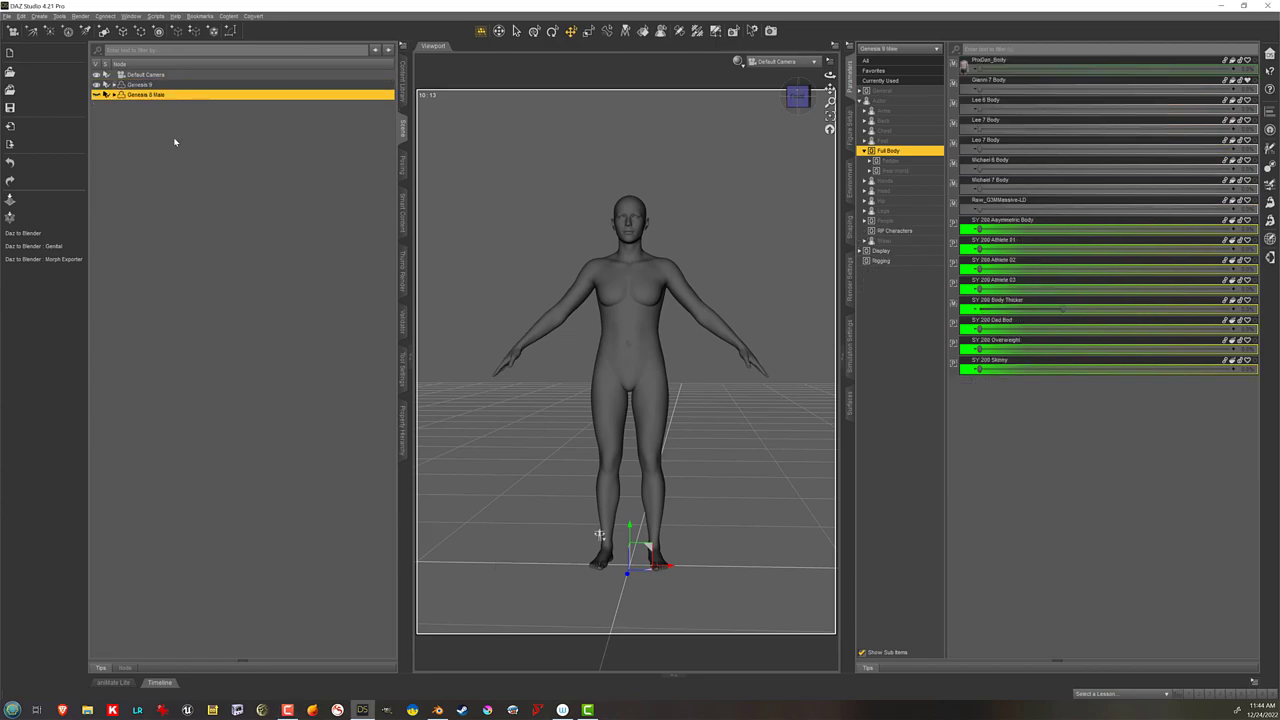
left_click(96, 95)
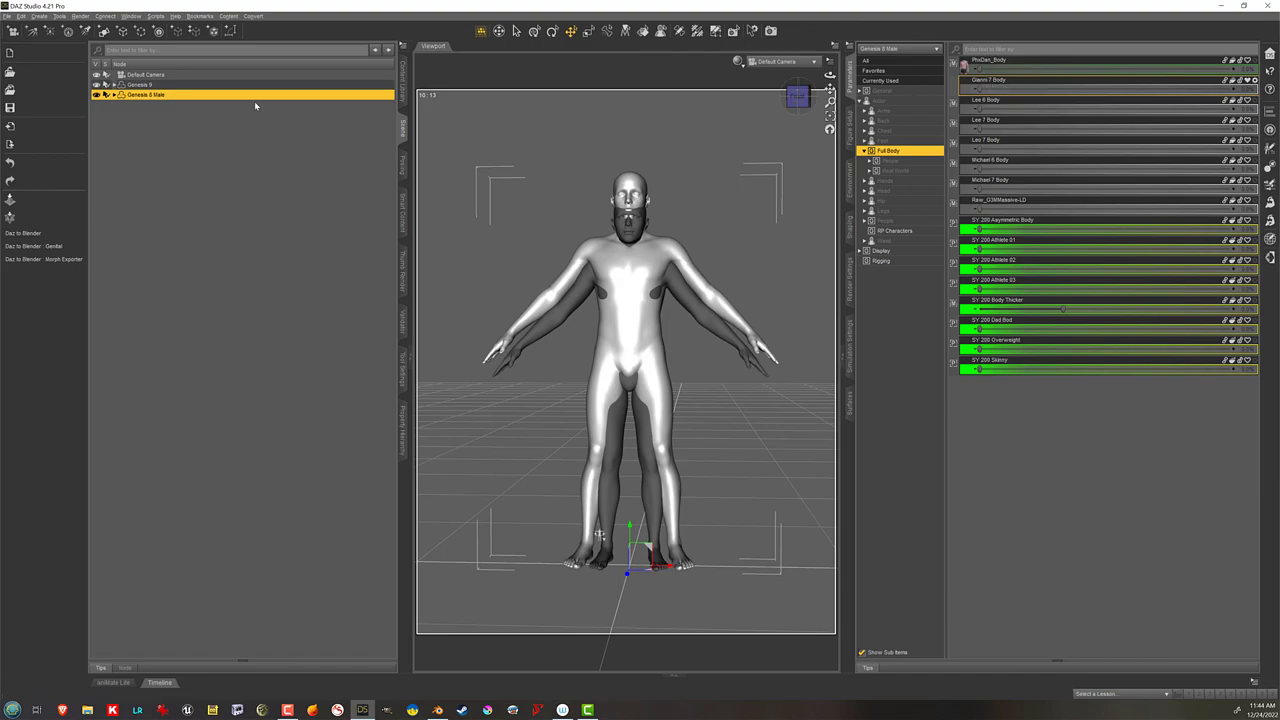
right_click(1005, 84)
mouse_move(1060, 118)
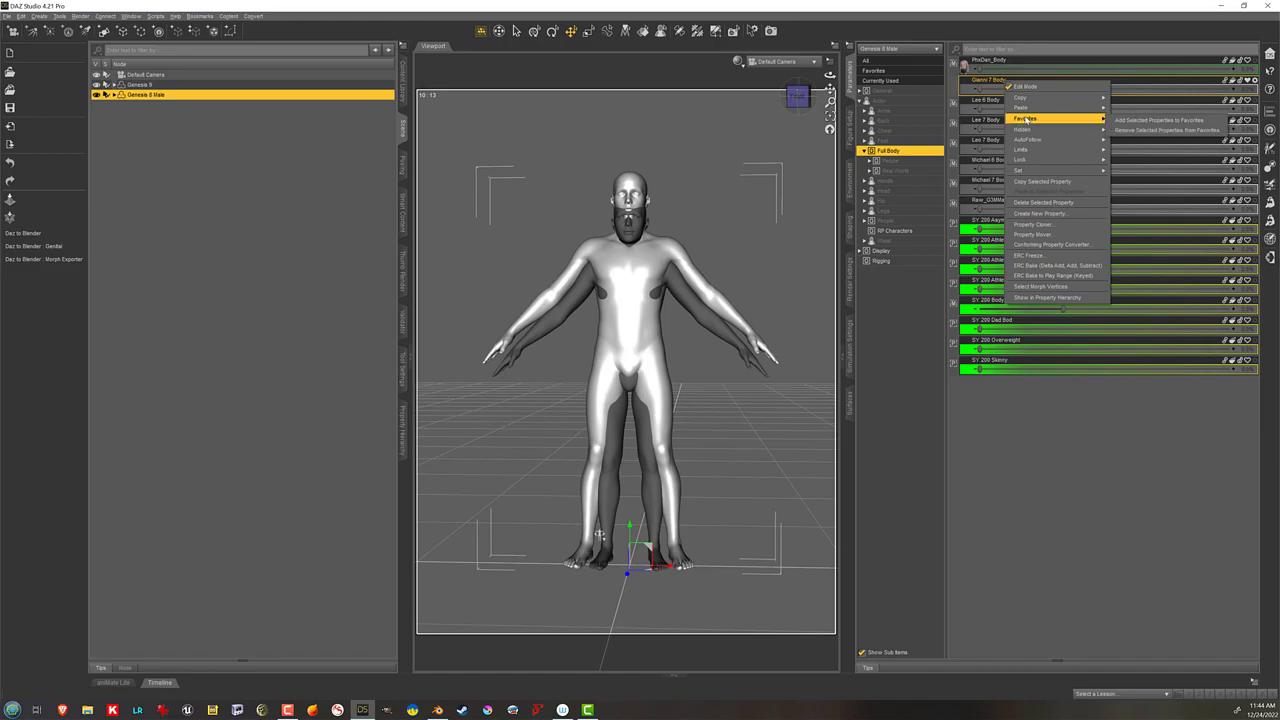
left_click(1160, 120)
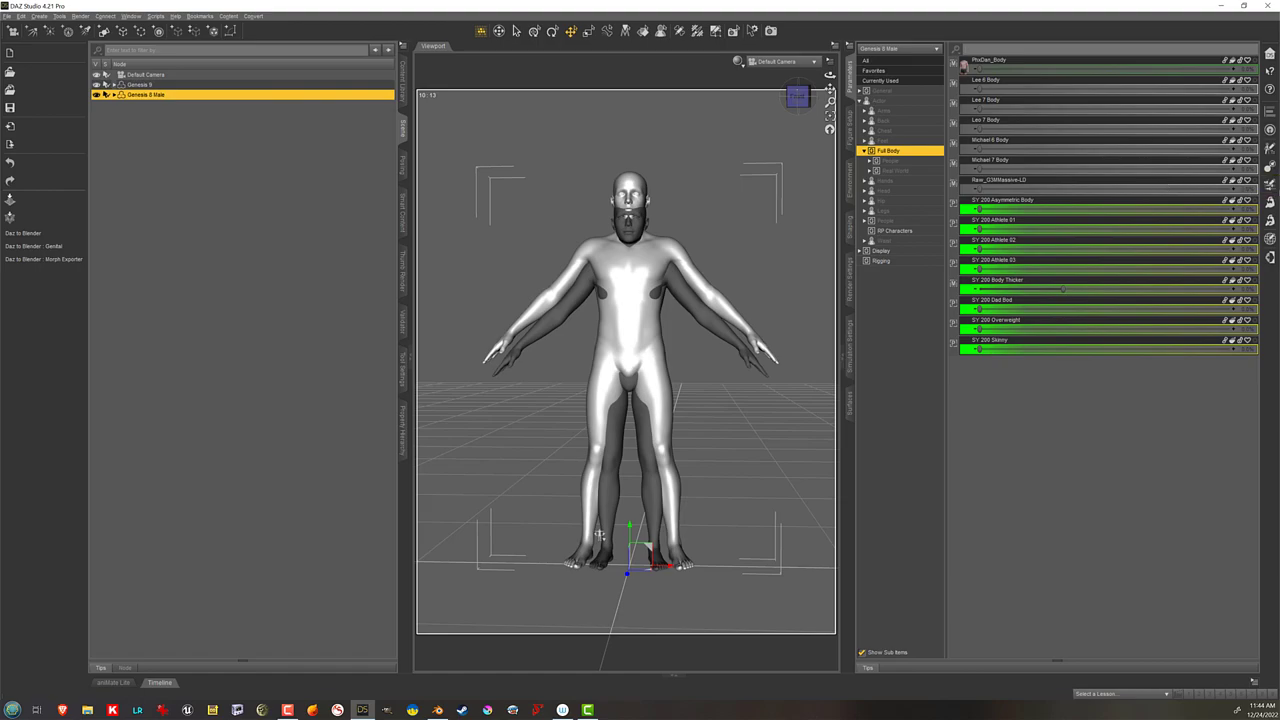
Step: In Transfer Utility, set source Genesis 8 Male and target Genesis 9 with Genesis 8 Male clone shape
left_click(1270, 168)
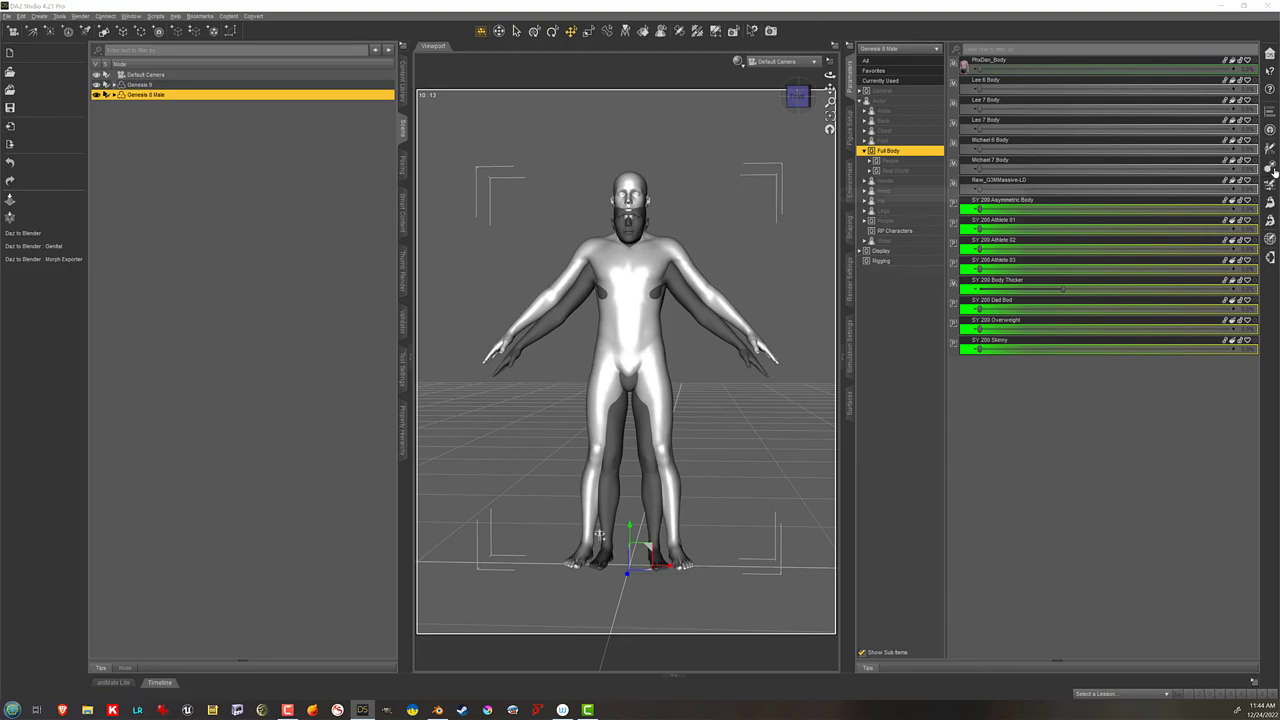
left_click_drag(905, 195, 357, 202)
left_click(340, 224)
left_click(366, 294)
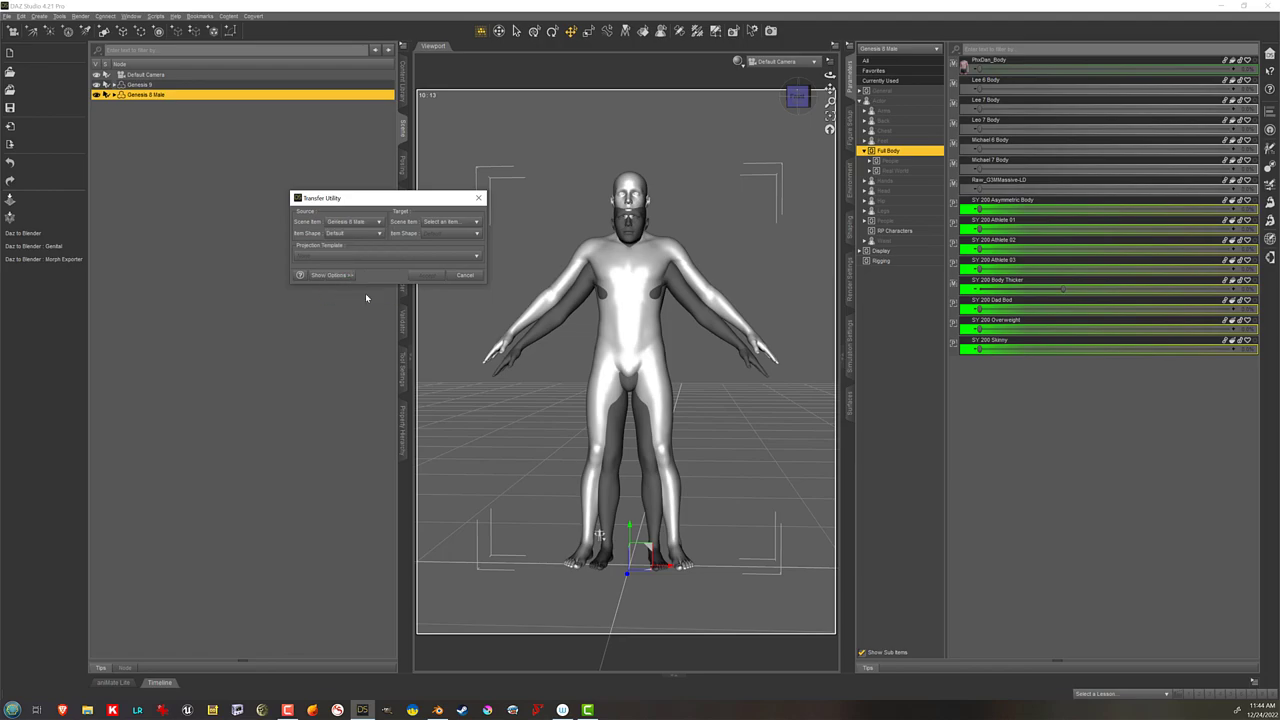
left_click(450, 224)
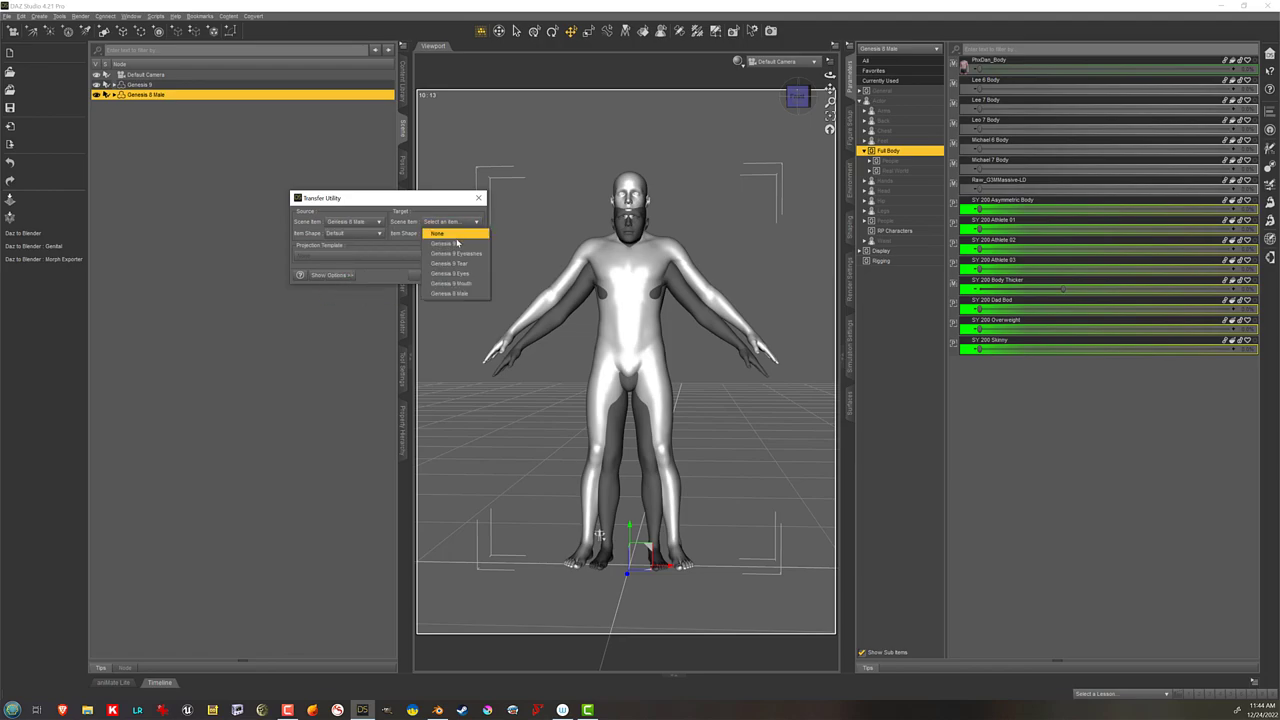
left_click(457, 243)
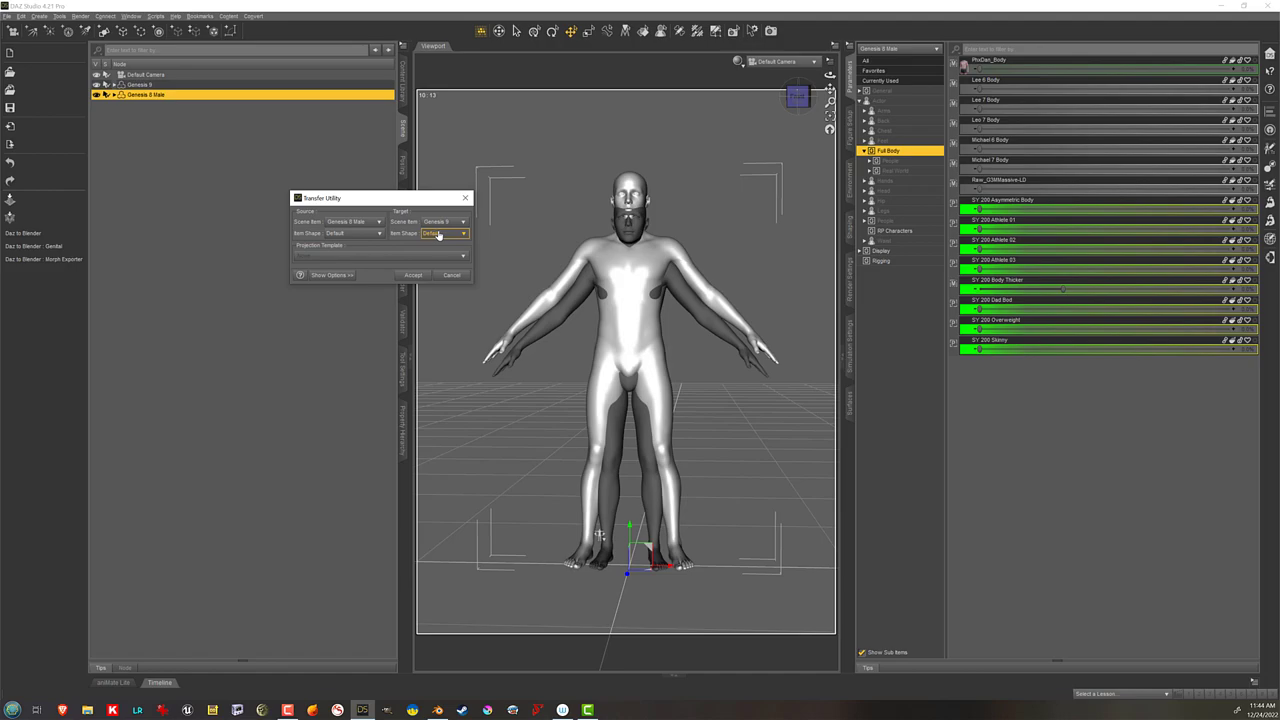
left_click(433, 234)
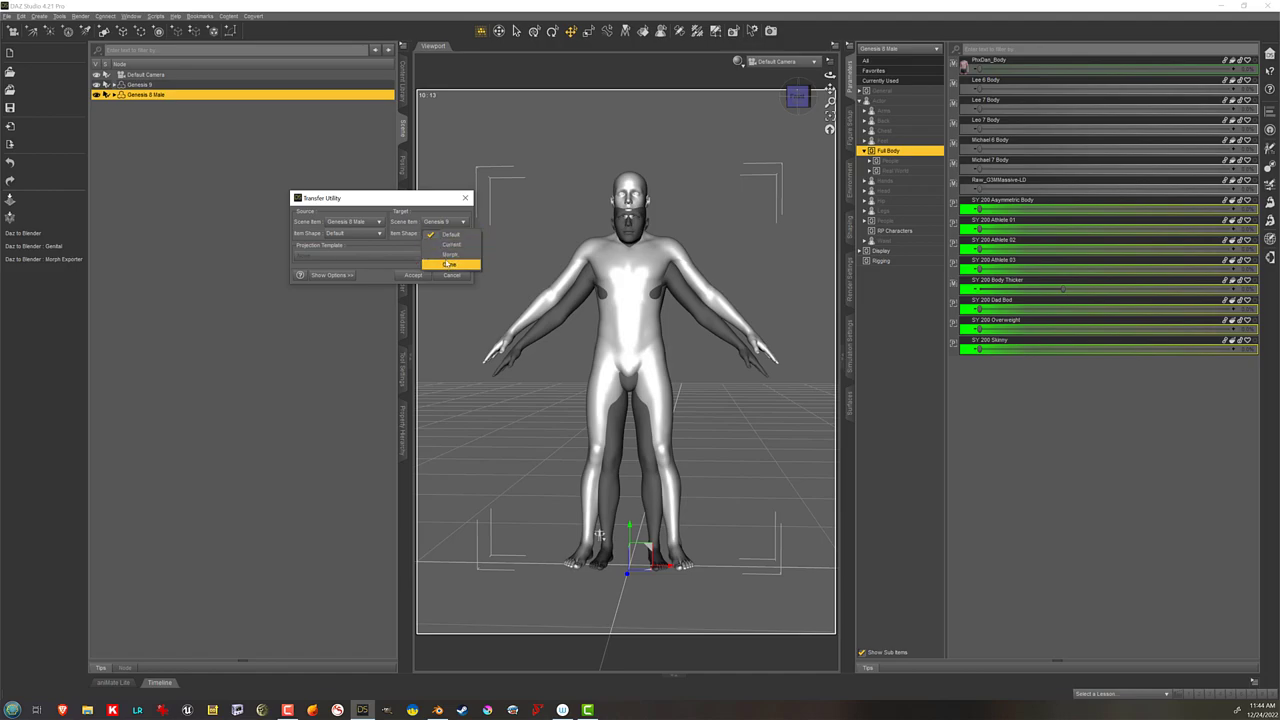
left_click(448, 264)
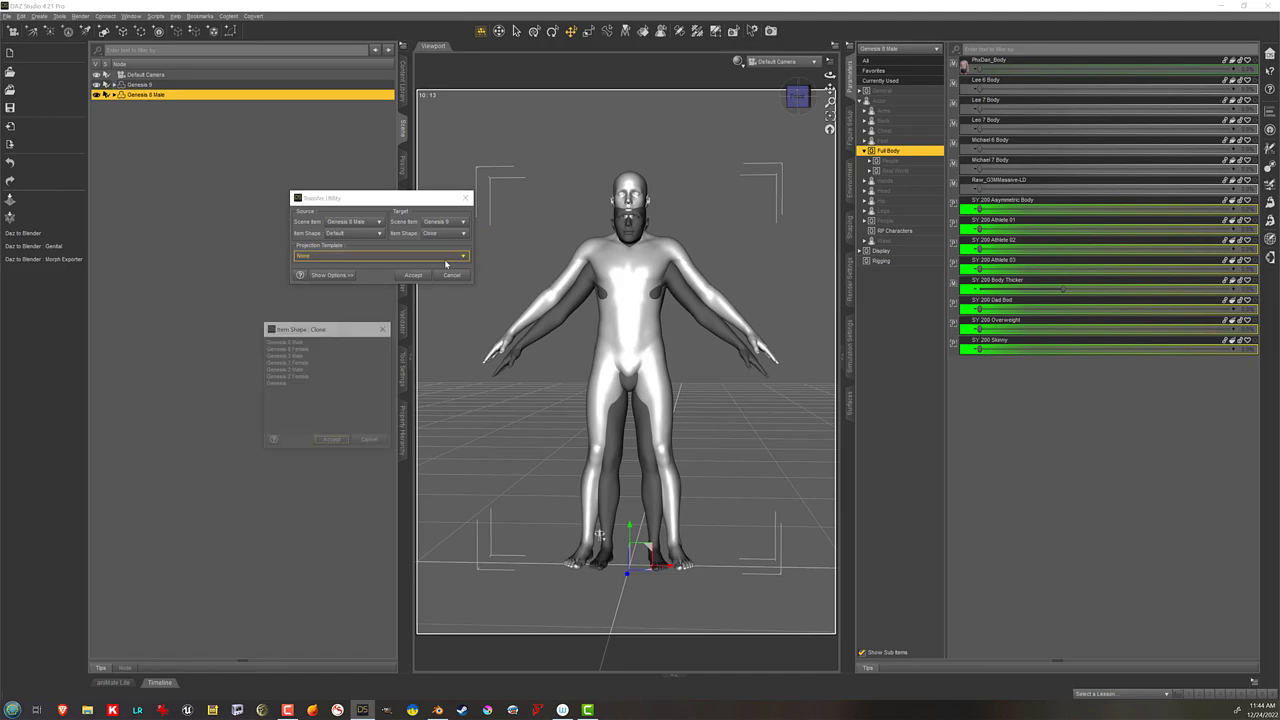
left_click(331, 441)
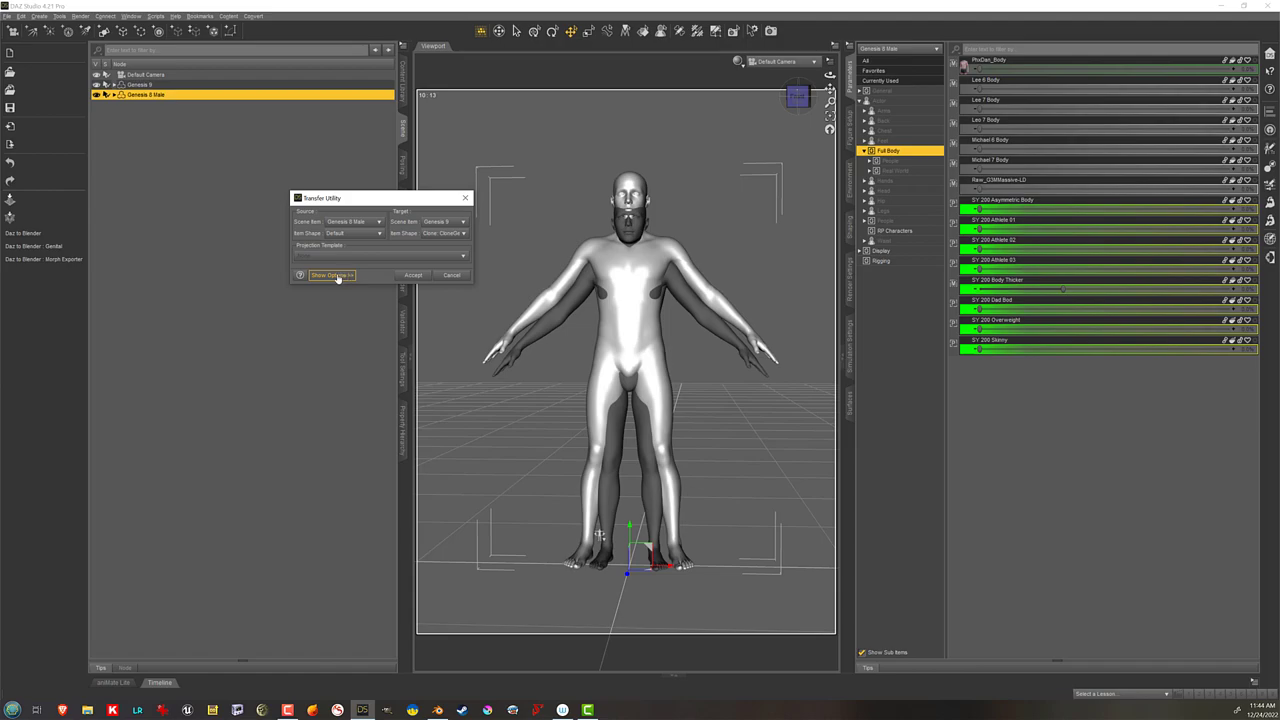
Step: Transfer only Favorites morph targets, skipping maps, groups, fitting and parenting, and accept
left_click(335, 275)
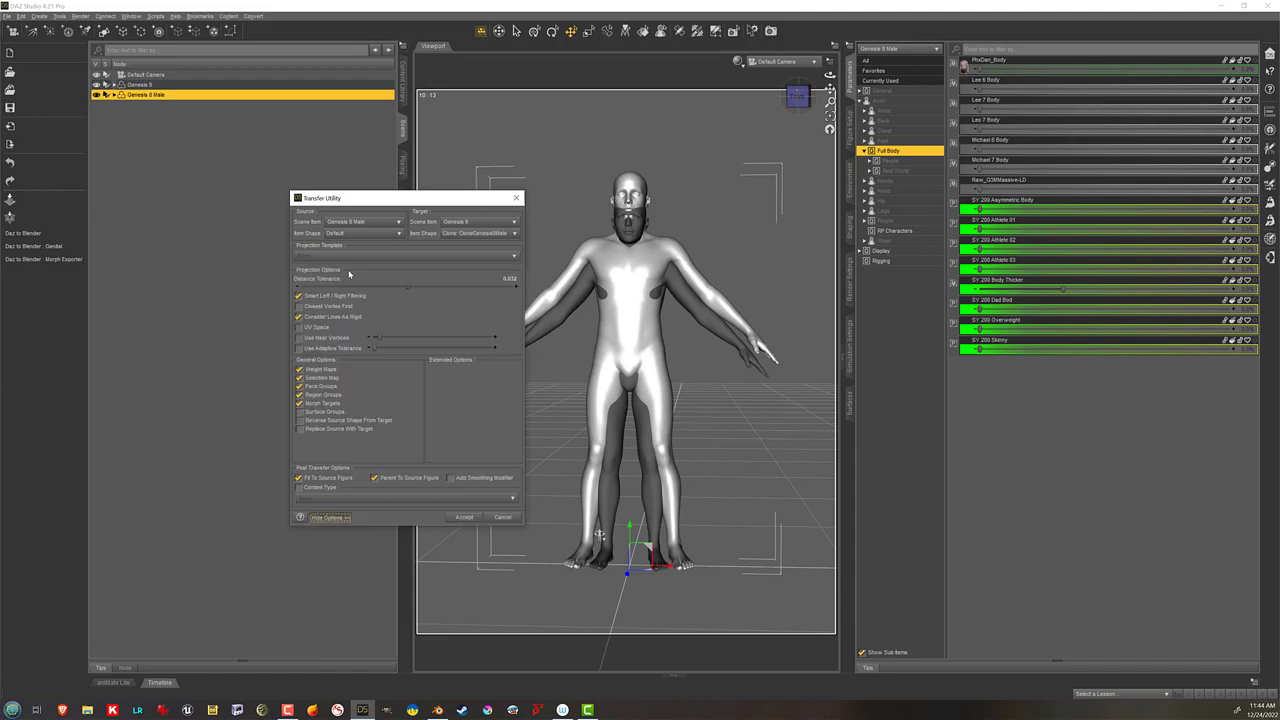
left_click(299, 394)
left_click(299, 386)
left_click(299, 377)
left_click(299, 369)
left_click(325, 403)
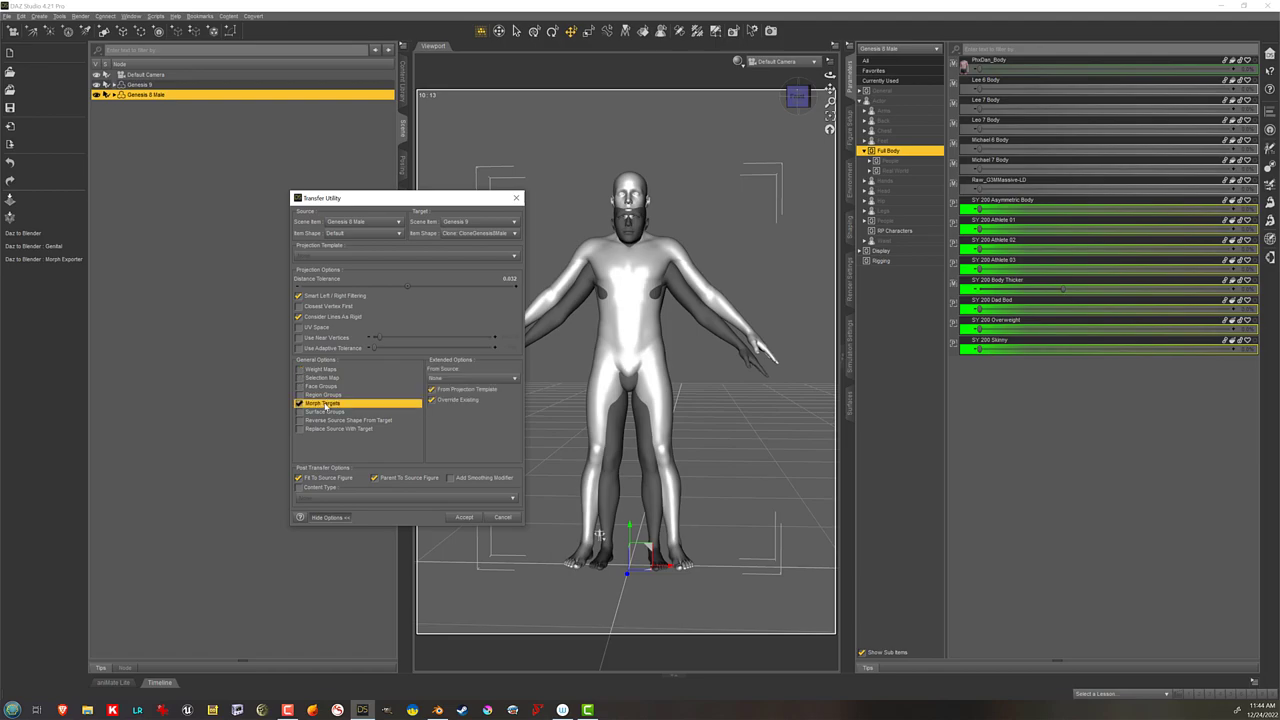
left_click(463, 379)
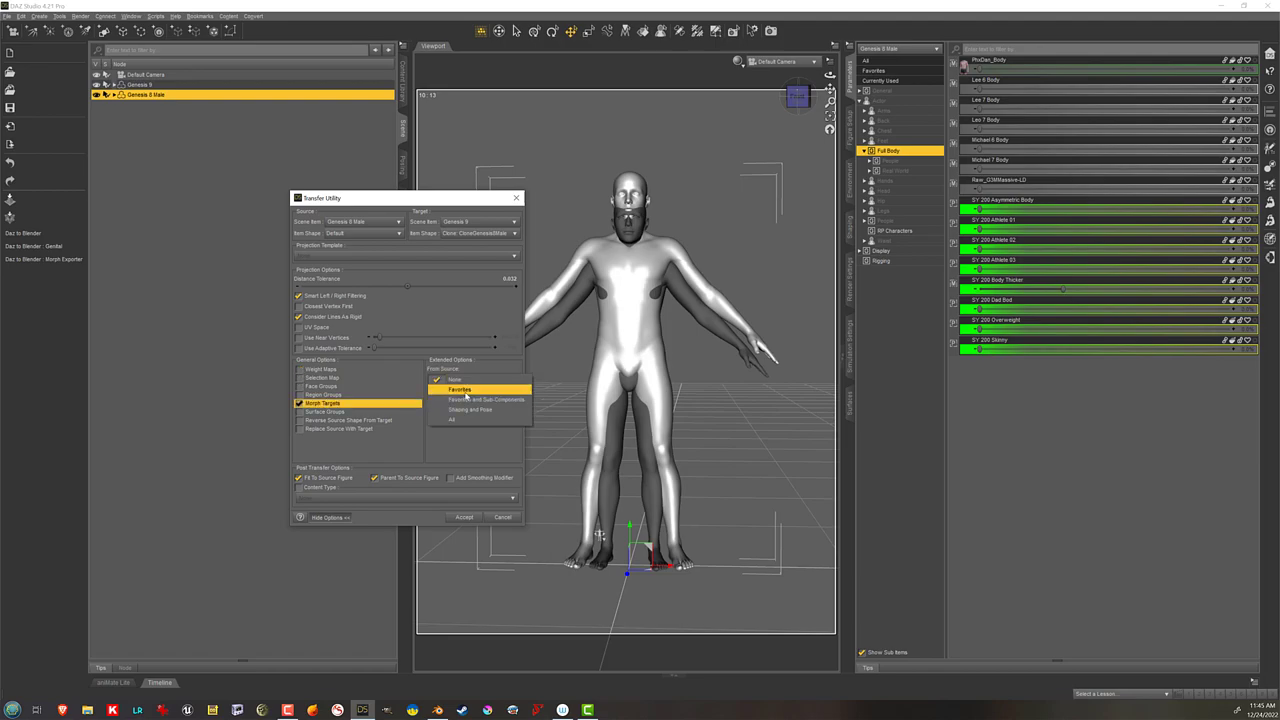
left_click(465, 390)
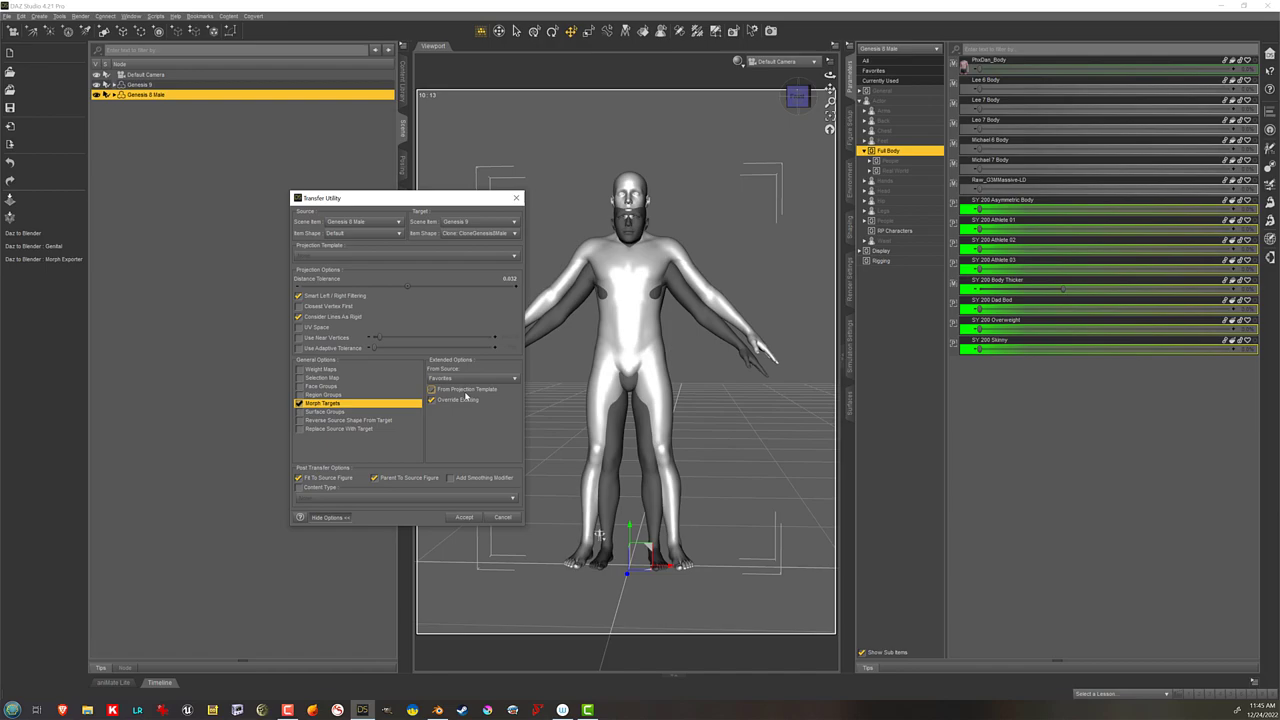
left_click(440, 389)
left_click(320, 480)
left_click(389, 479)
left_click(463, 517)
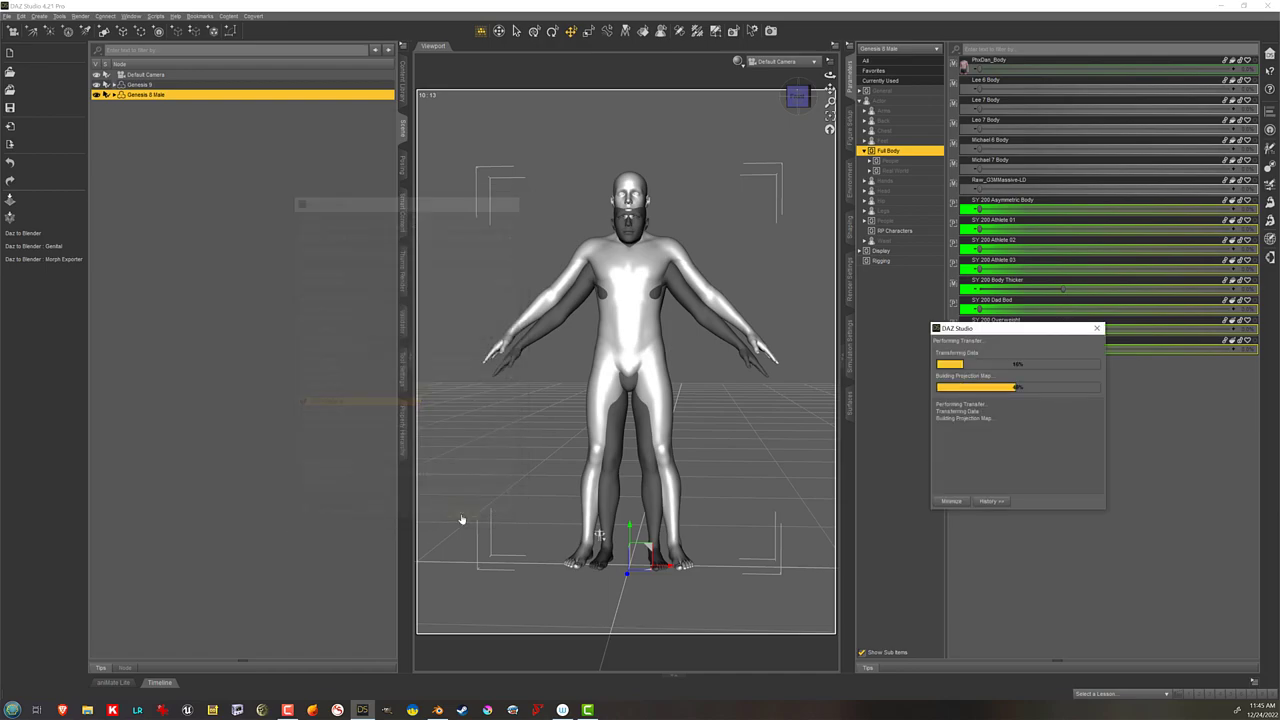
Step: Delete Genesis 8 Male from the scene and select Genesis 9
left_click(200, 145)
left_click(193, 94)
key("Delete")
left_click(193, 85)
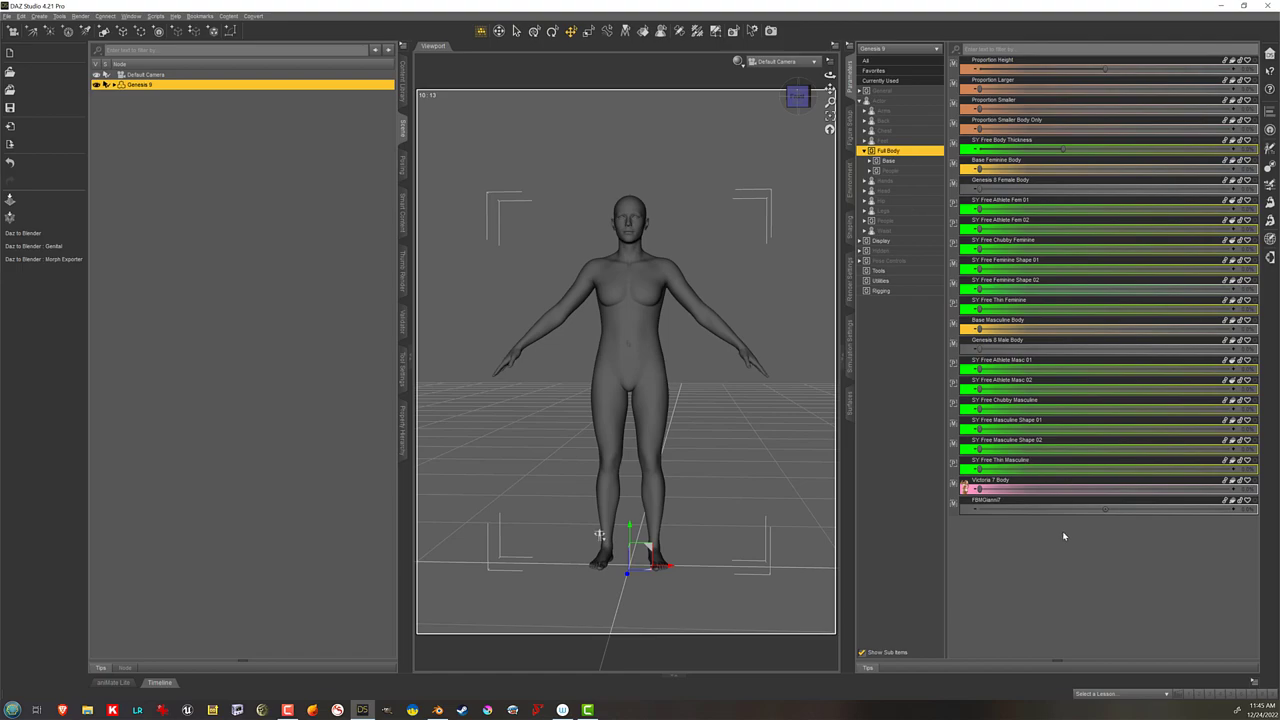
Step: Relabel FBMGianni7 as 'Gianni 7 Body' with limits on and minimum 0
left_click(1249, 503)
left_click(1240, 509)
double_click(612, 332)
type("Gianni 7 Body")
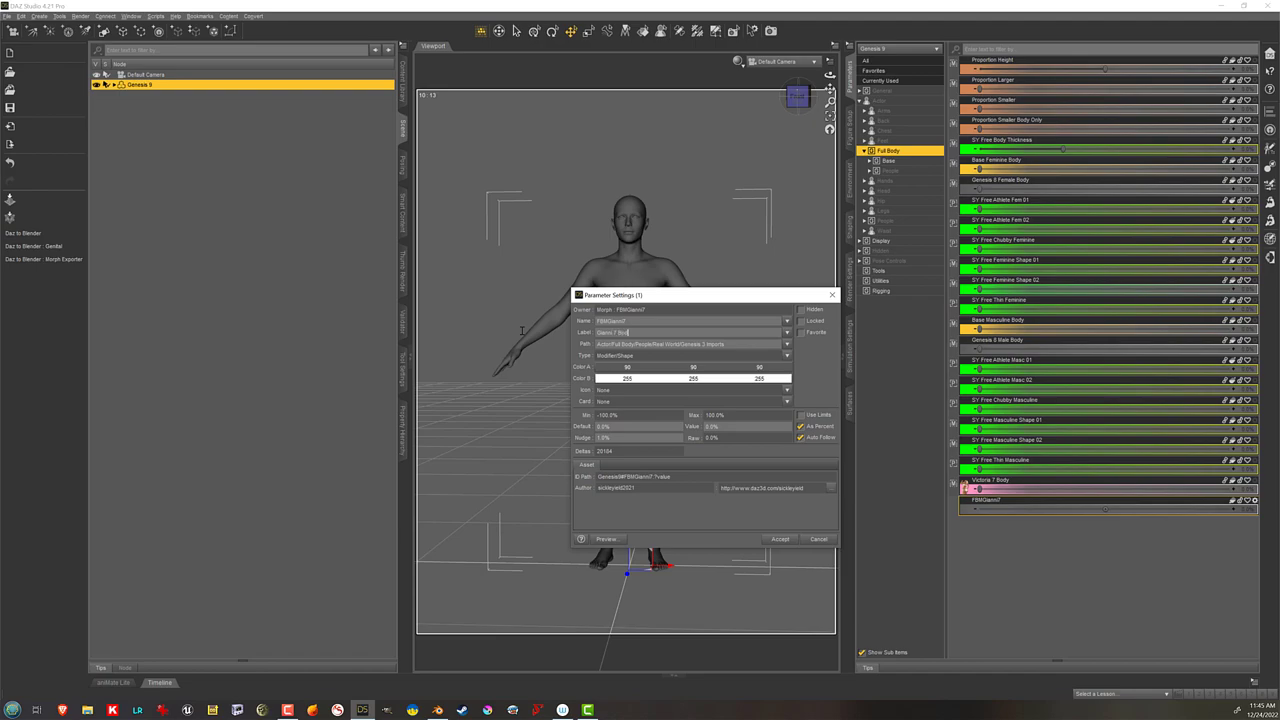
left_click(800, 414)
double_click(612, 415)
type("0")
key("Return")
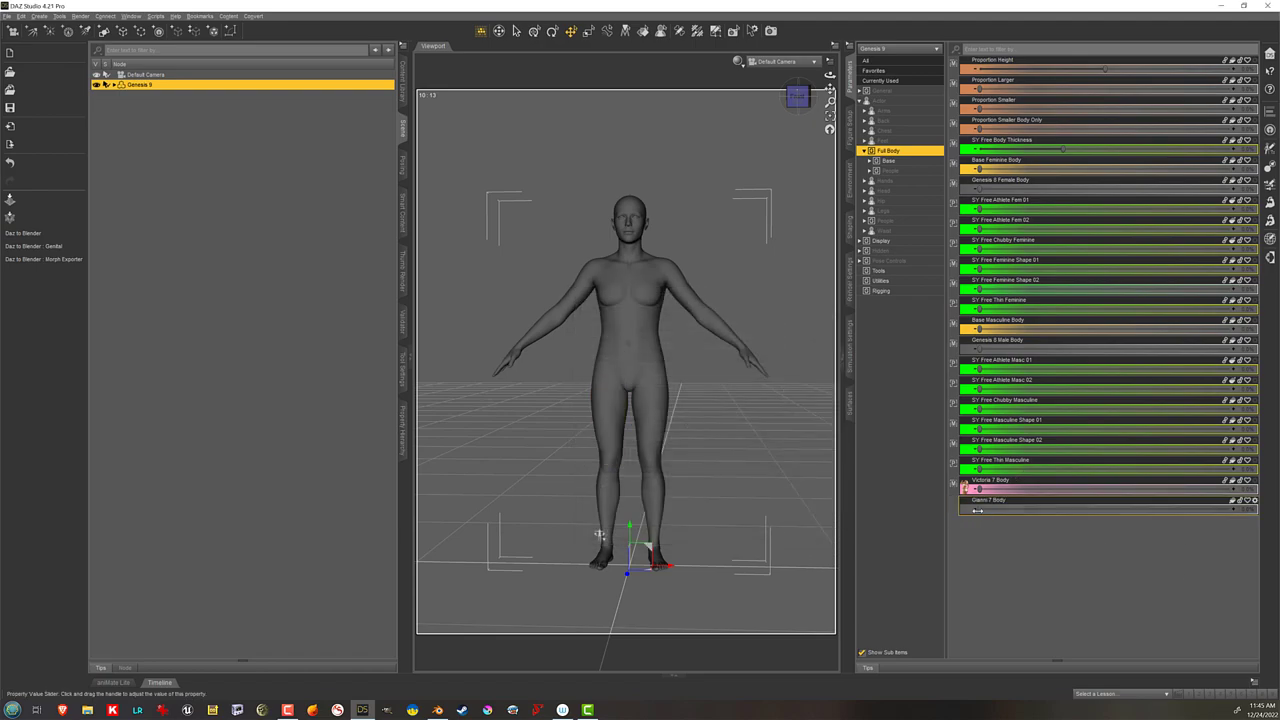
Step: Dial Gianni 7 Body and Genesis 8 Male Body both to 100%
left_click_drag(1012, 511, 1240, 511)
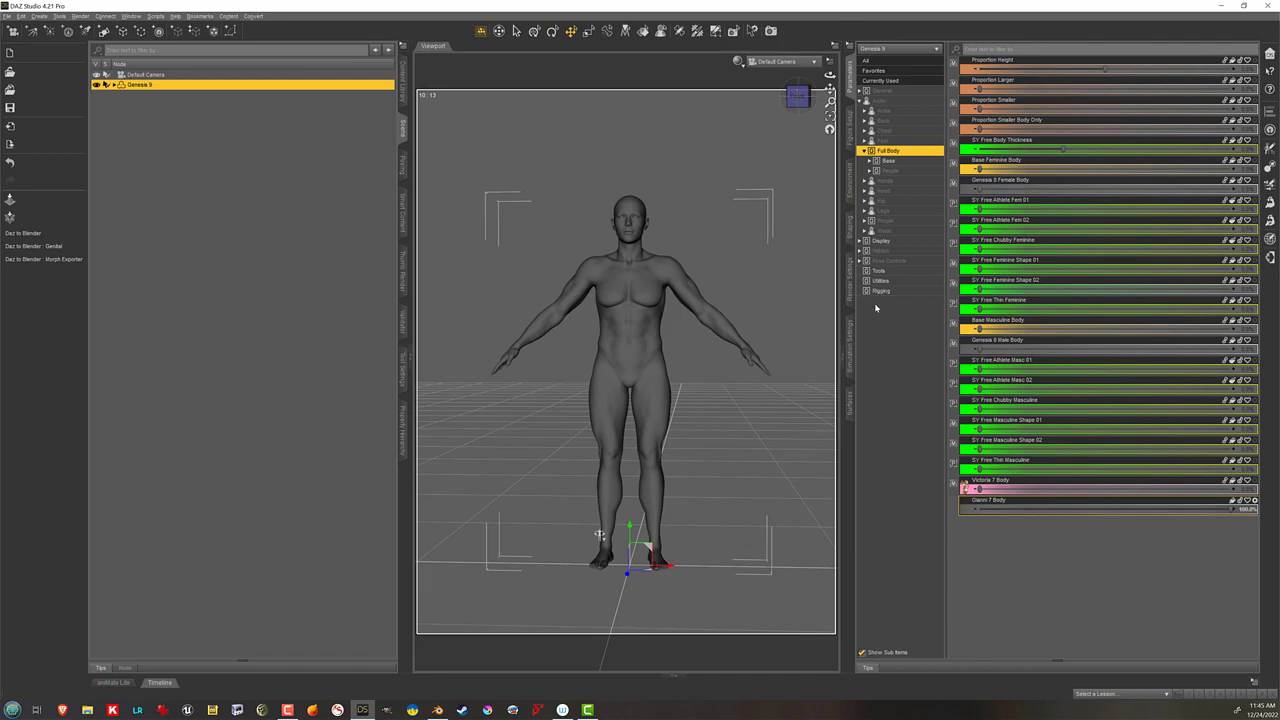
left_click(904, 172)
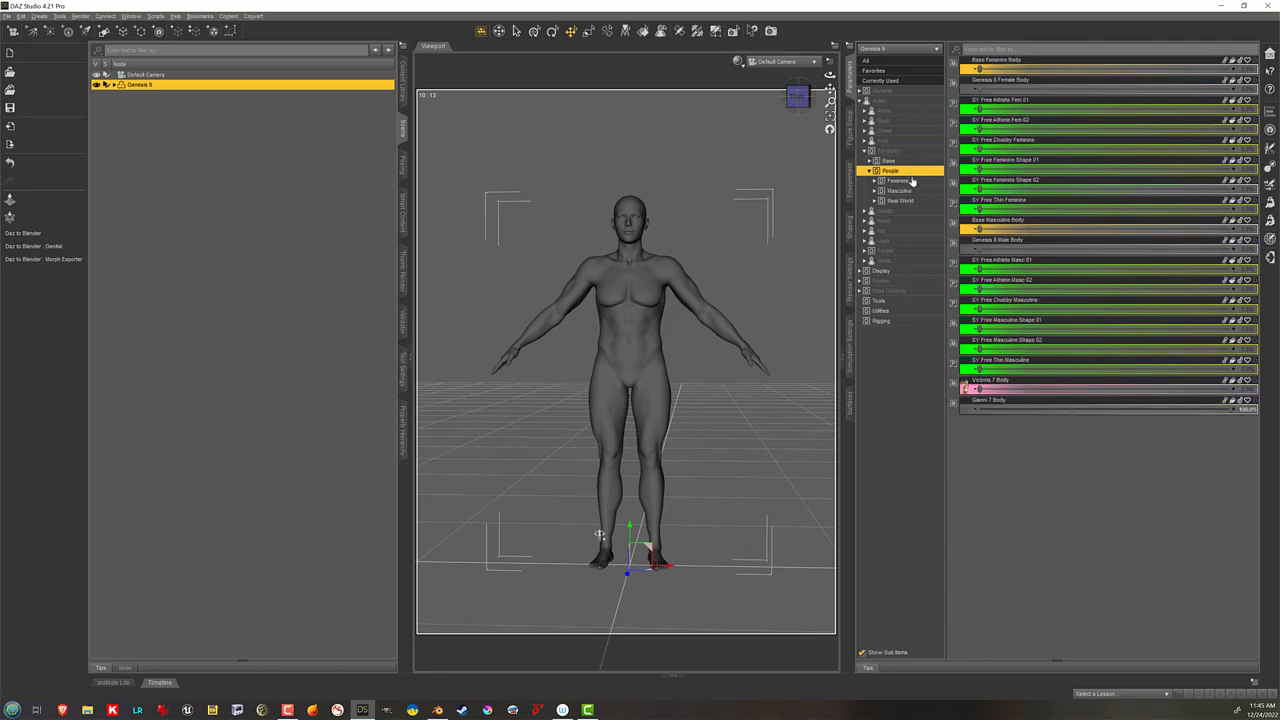
left_click(909, 190)
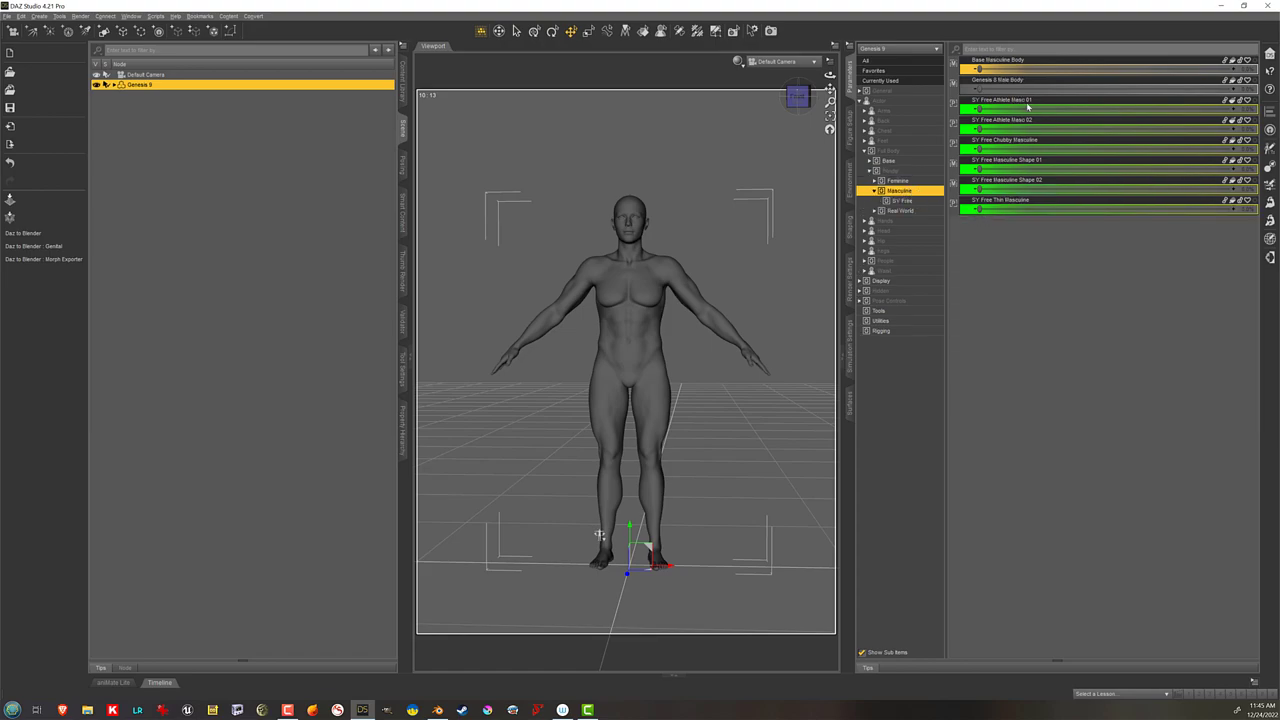
left_click_drag(1010, 89, 1230, 89)
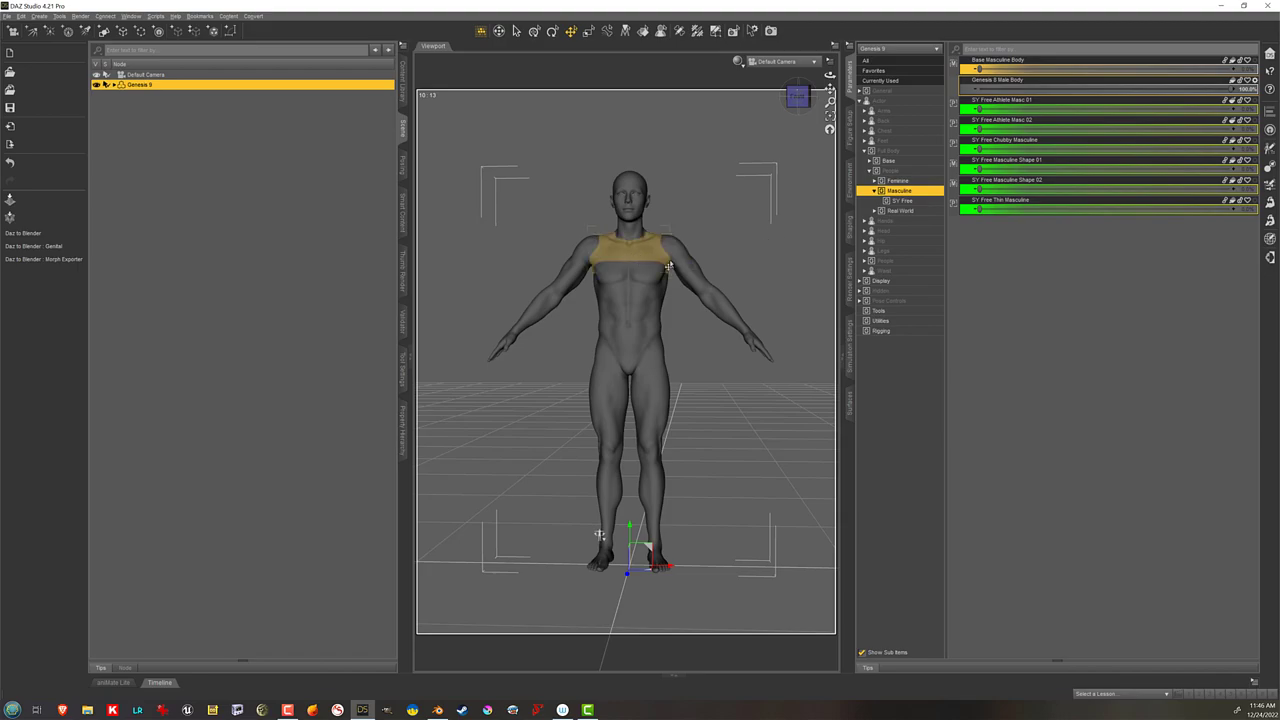
Step: Test Genesis 8 Male Body from 0 back to 100%, then list only Currently Used parameters
left_click_drag(600, 535, 599, 530)
left_click_drag(829, 91, 829, 102)
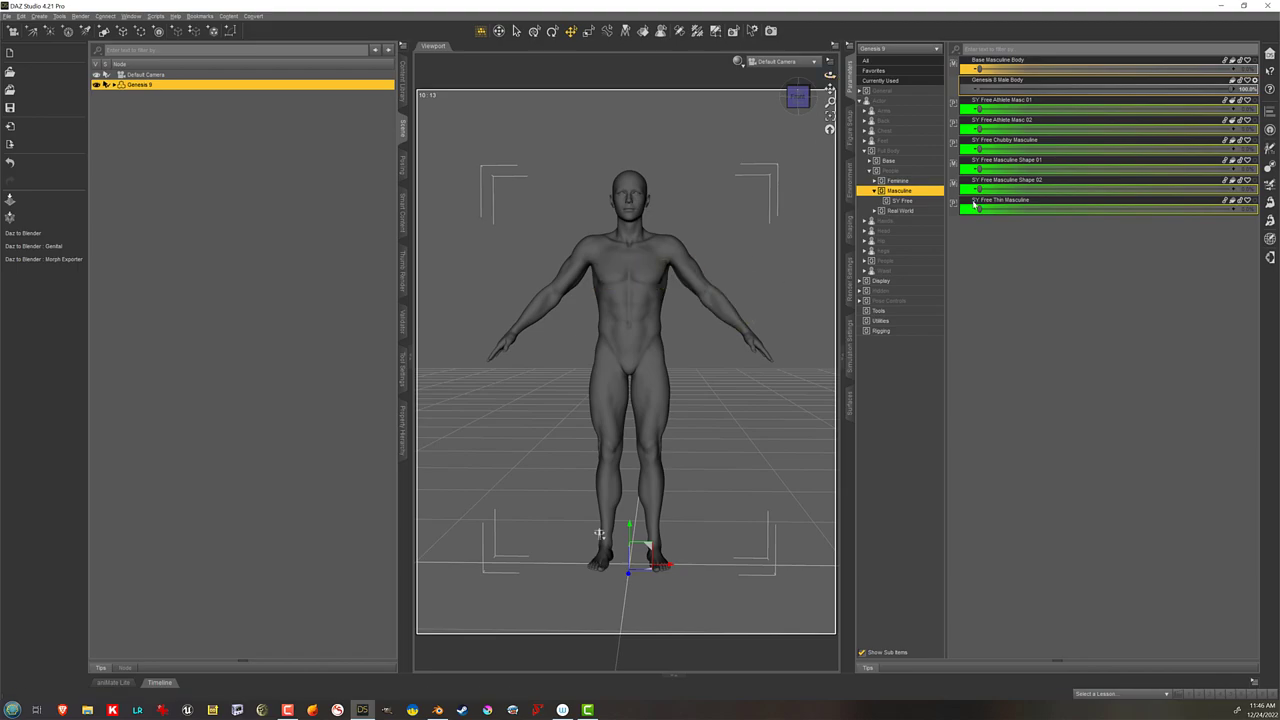
left_click_drag(1227, 90, 1265, 92)
left_click_drag(1150, 97, 936, 95)
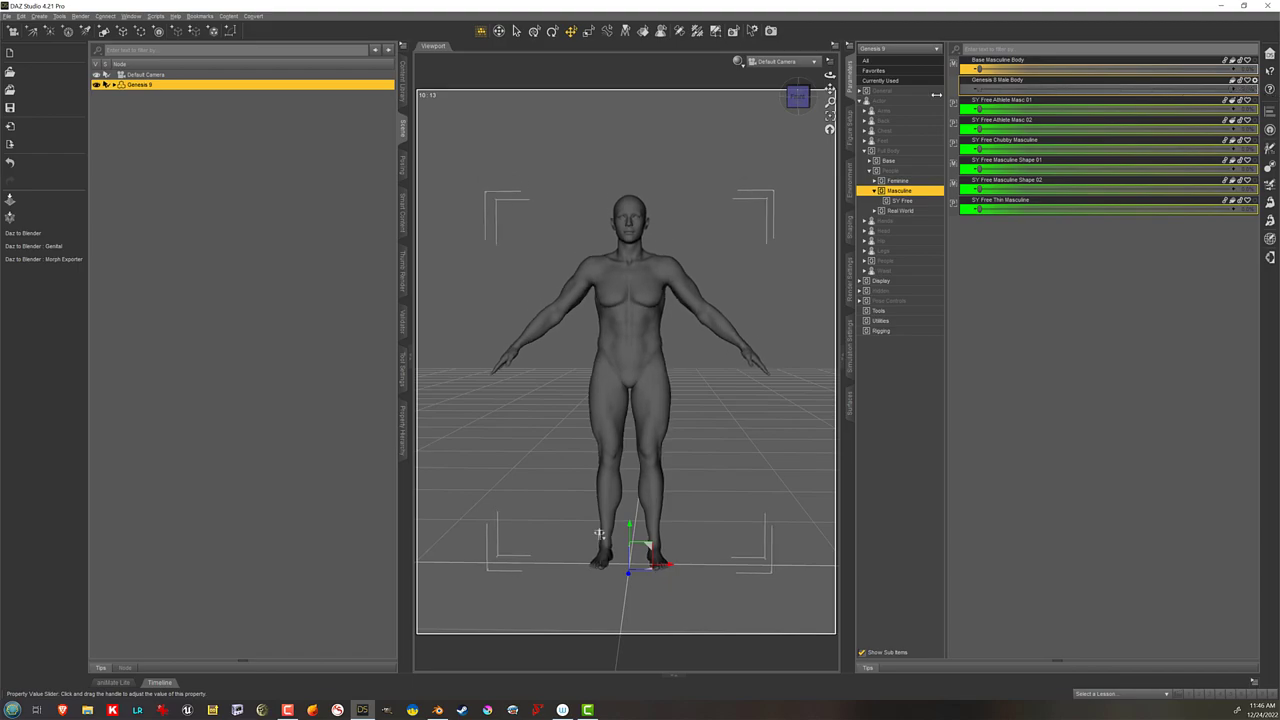
left_click_drag(1064, 96, 1275, 103)
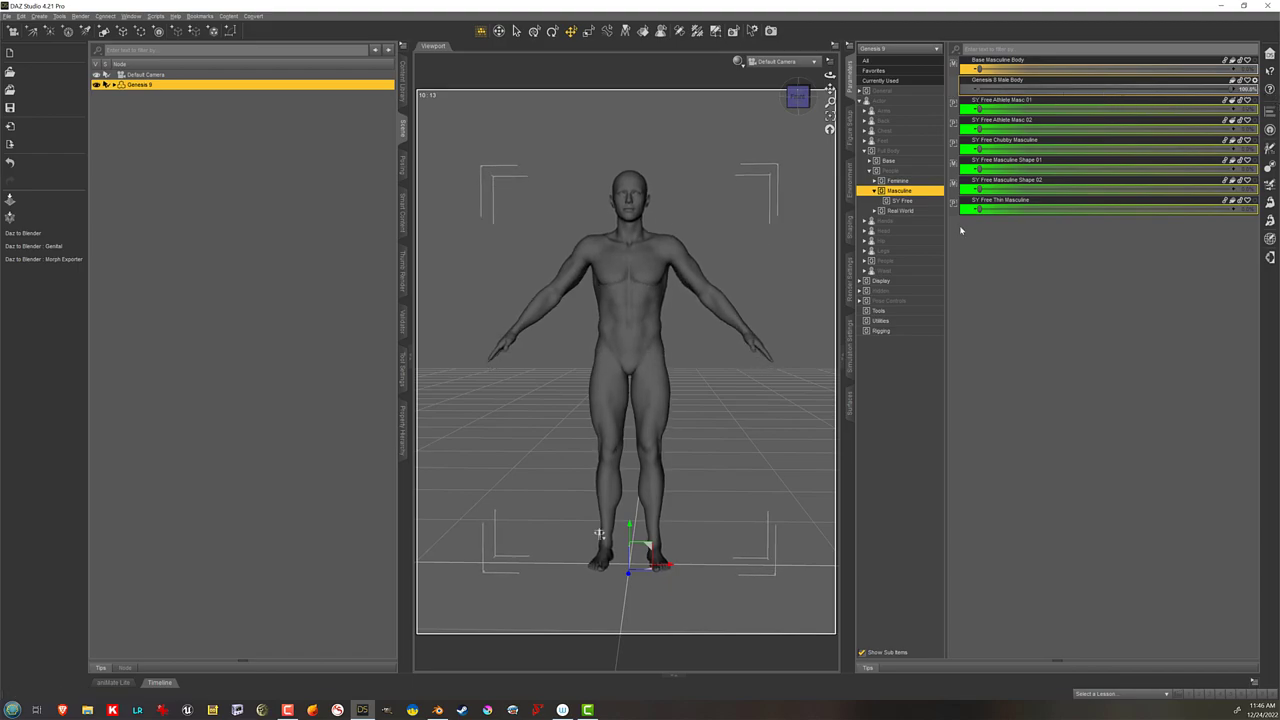
left_click(906, 82)
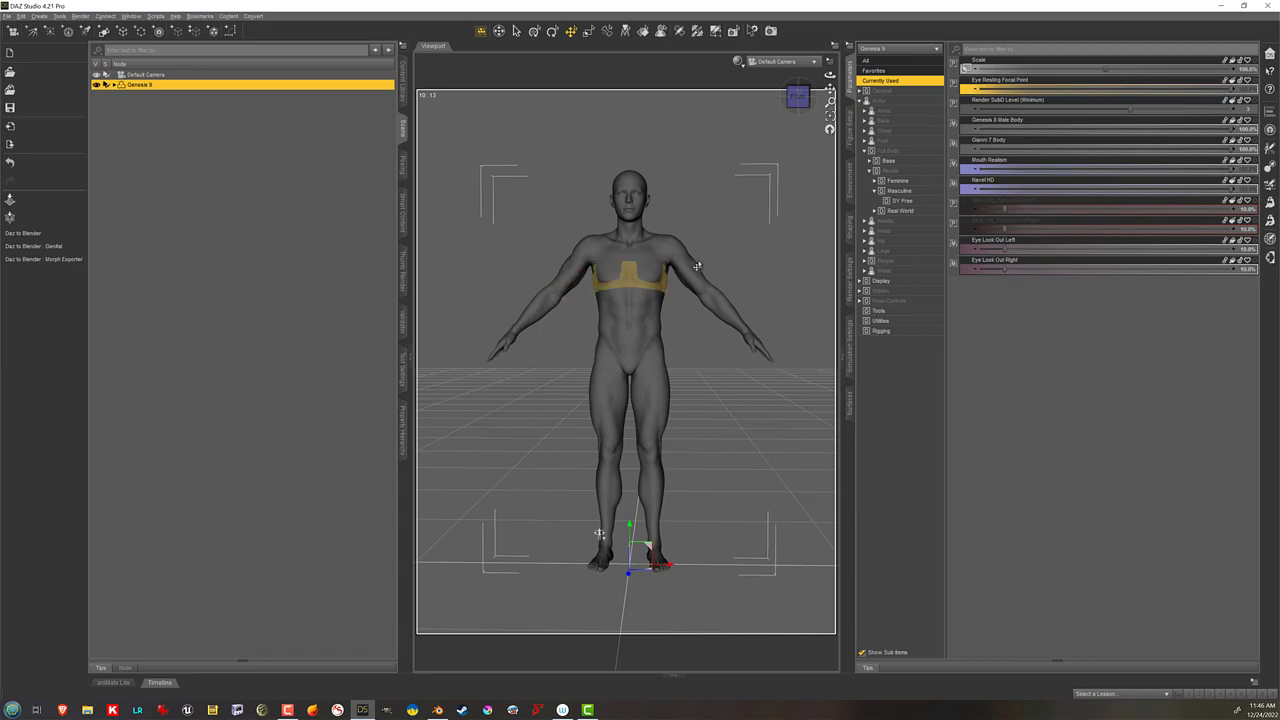
Step: Open Genesis 9's Property Hierarchy pane
left_click(404, 436)
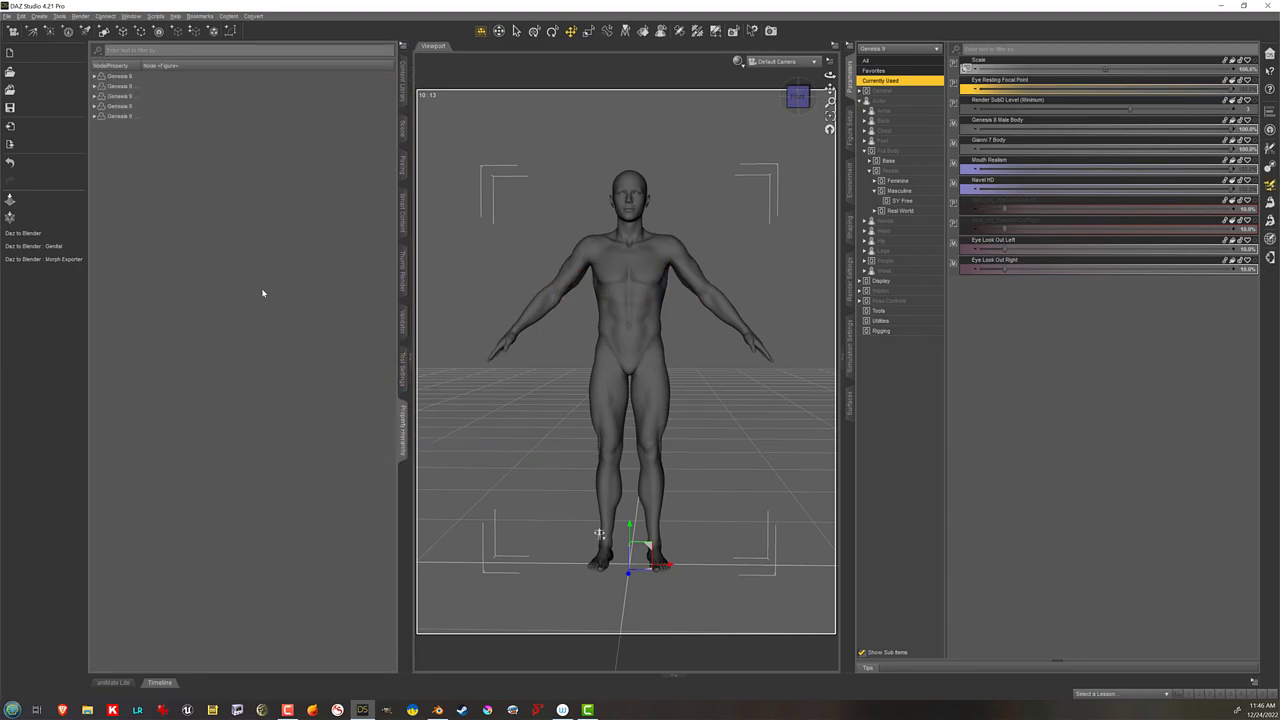
right_click(405, 484)
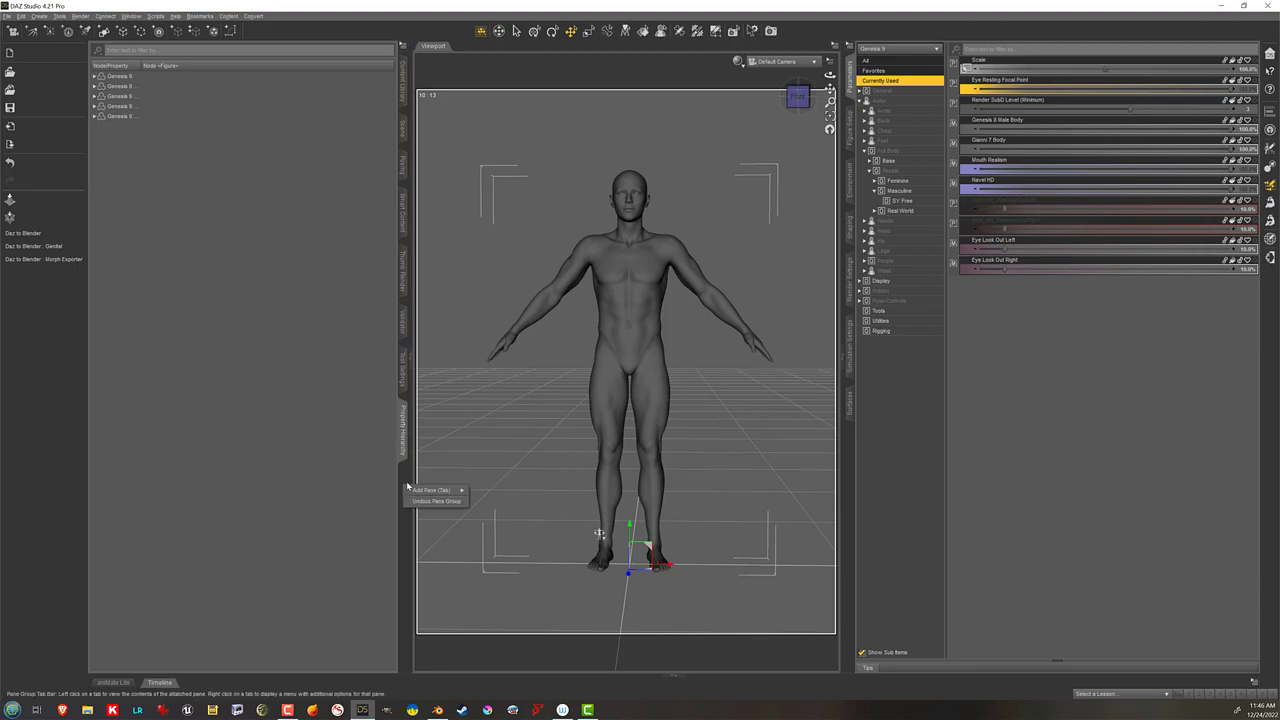
mouse_move(432, 490)
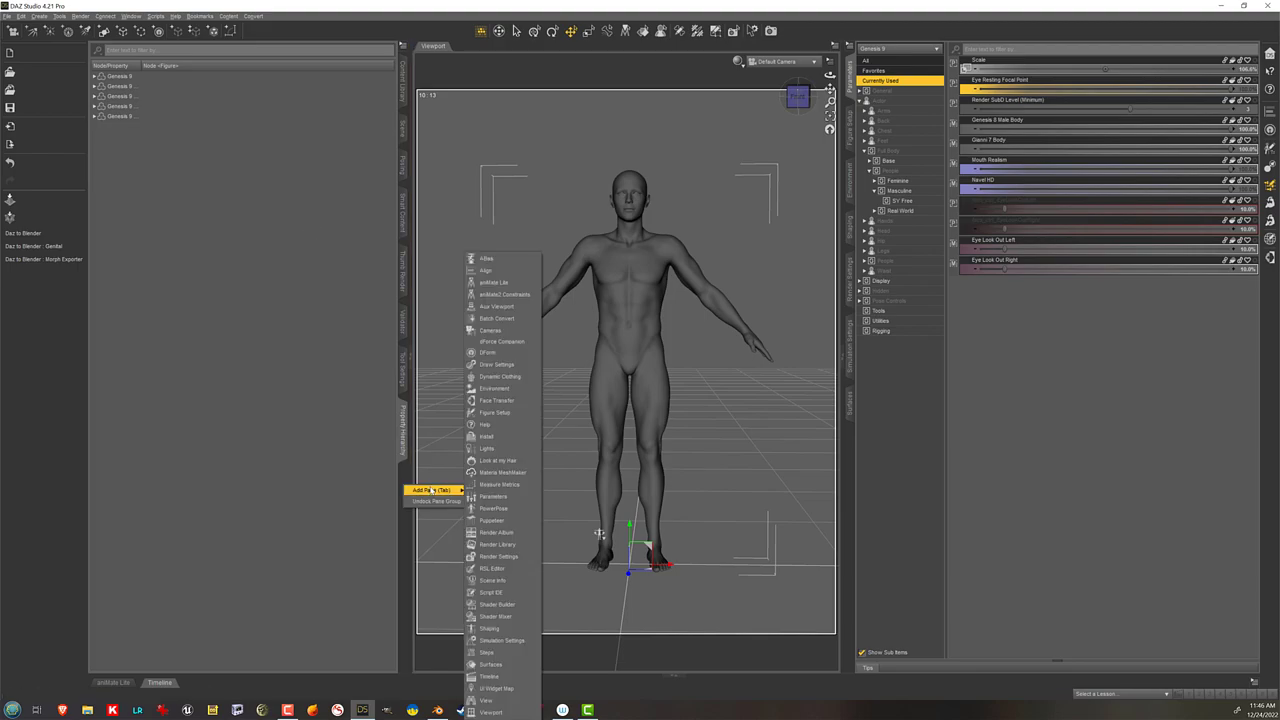
left_click(144, 350)
Step: Start an ERC Freeze with Genesis 9 as controlling node and create a new property
right_click(196, 180)
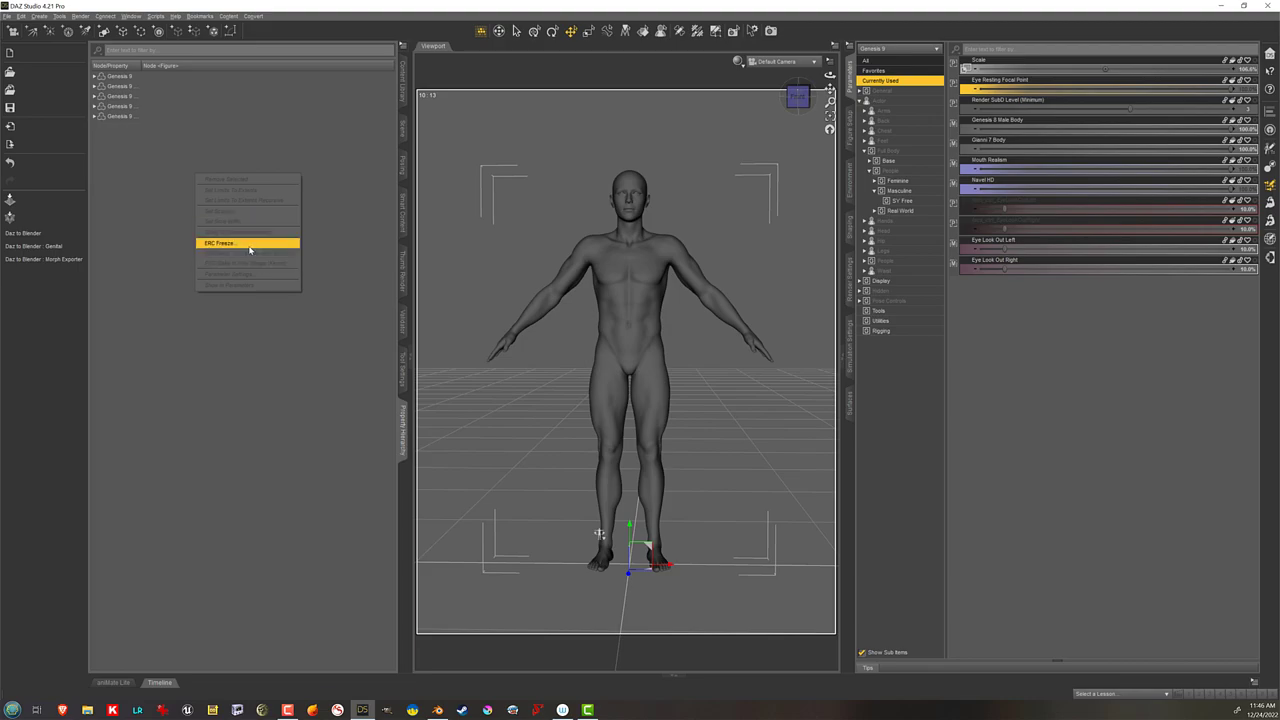
left_click(249, 248)
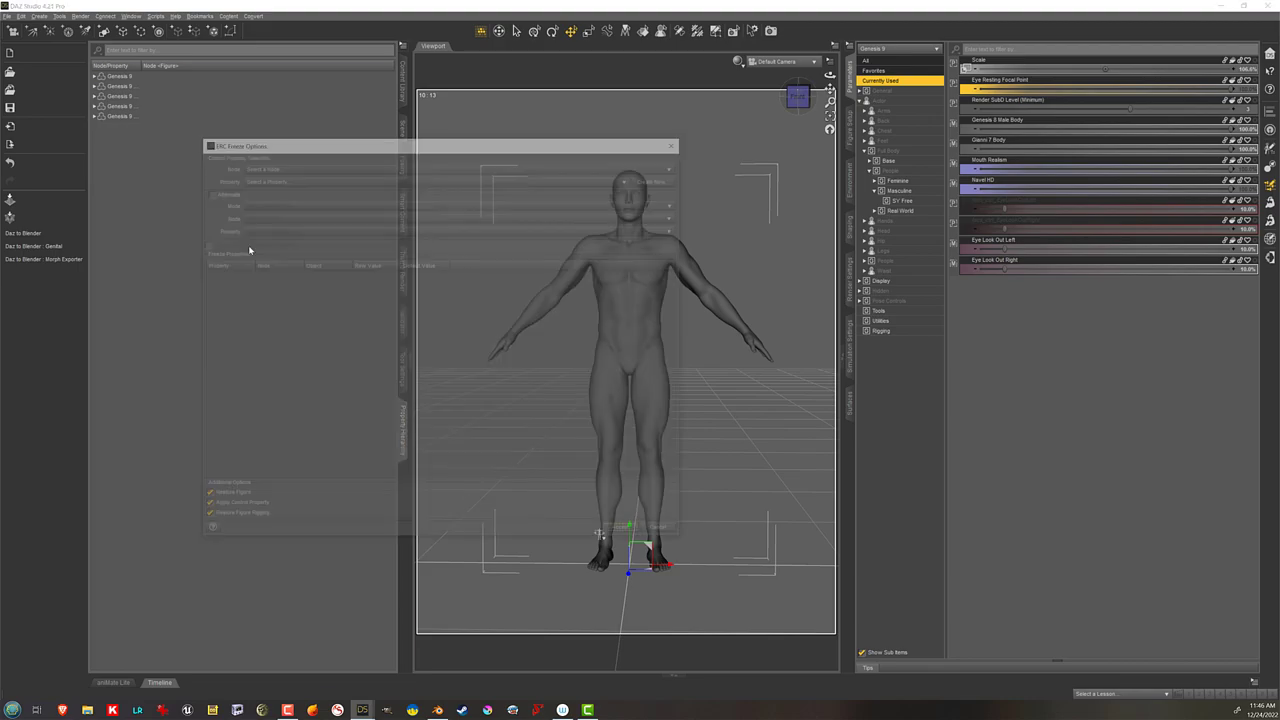
left_click(293, 168)
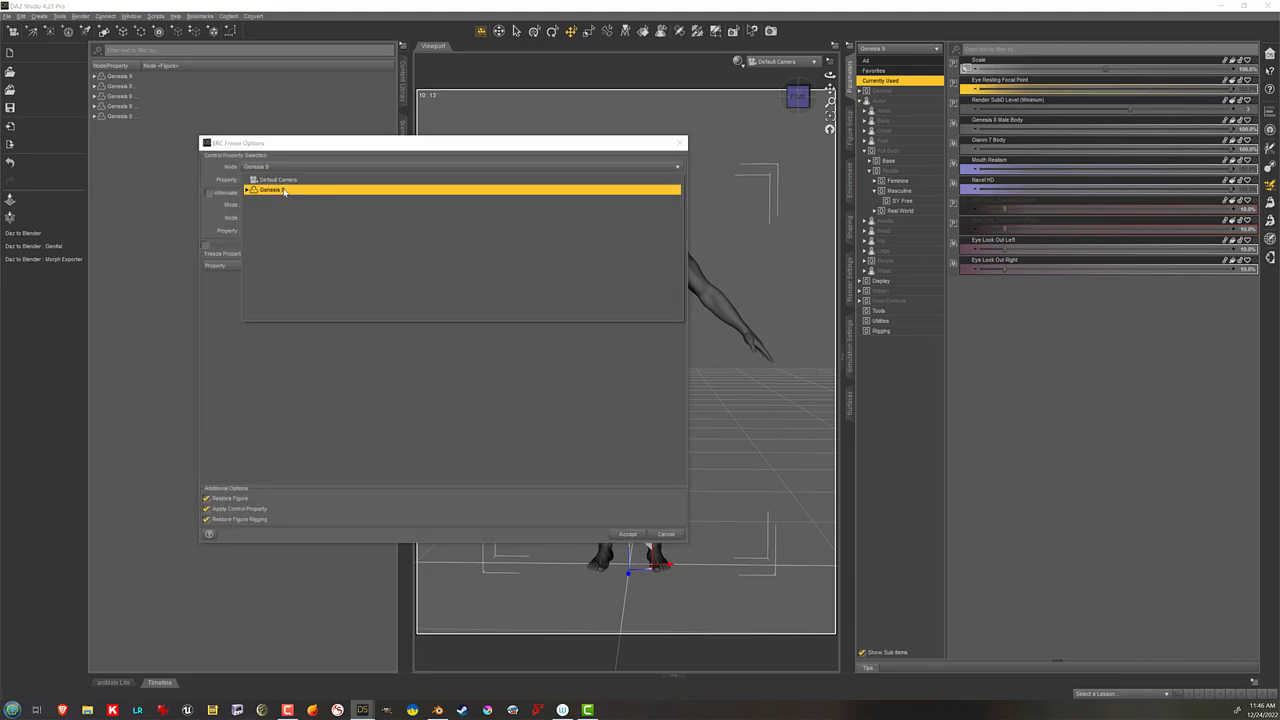
left_click(284, 190)
left_click(662, 180)
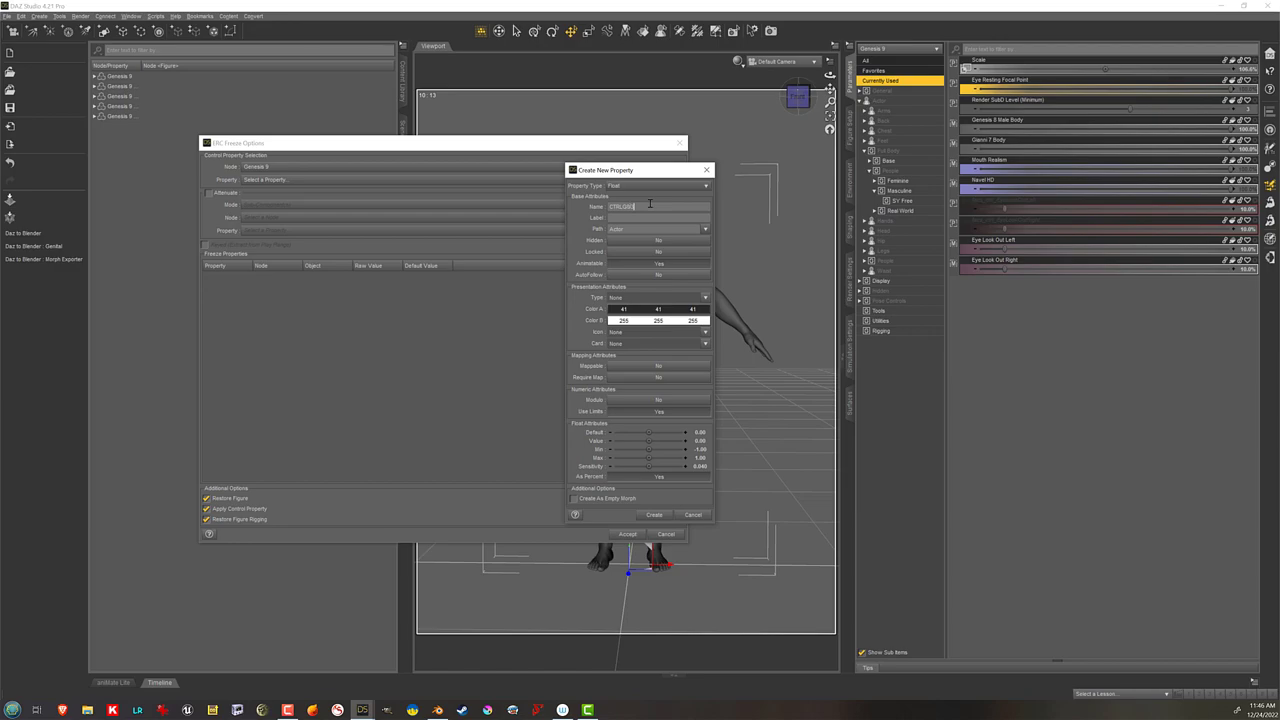
Step: Name the property CTRLG8Gianni7, label it 'Gianni 7 For G8', path Actor/Full Body/People/Masculine
key("Tab")
type("Gian")
left_click(705, 229)
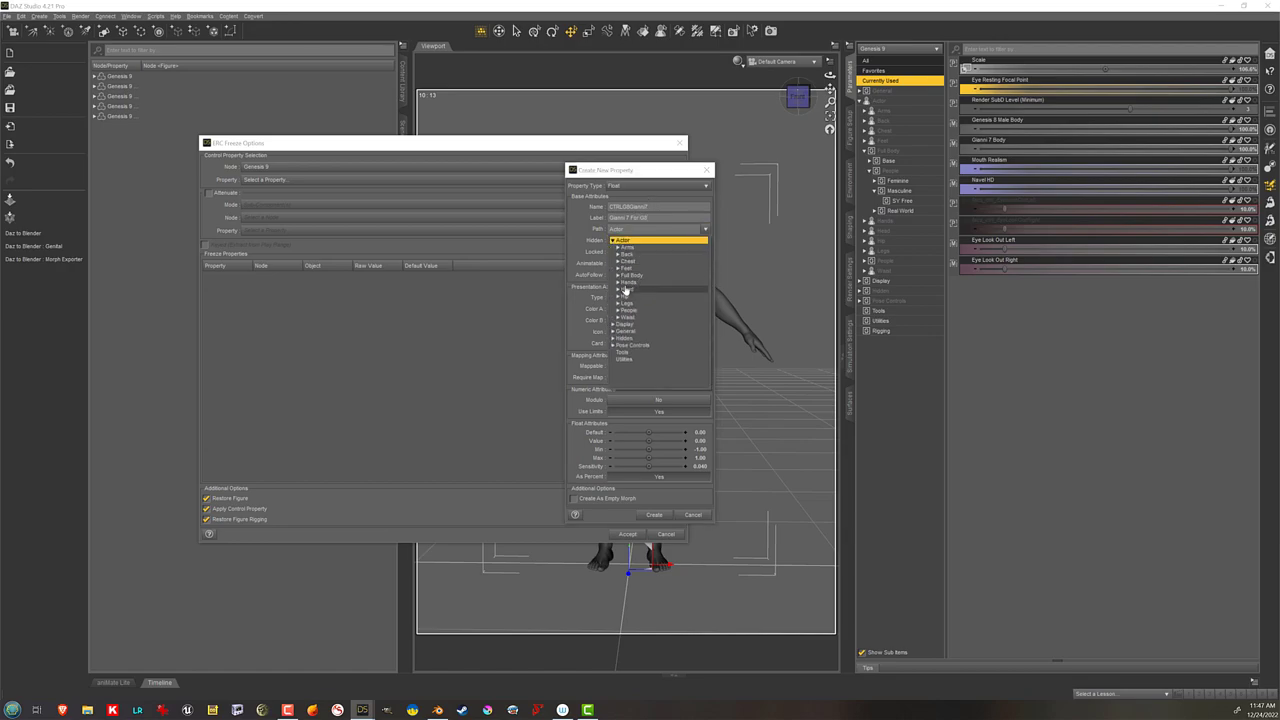
left_click(617, 275)
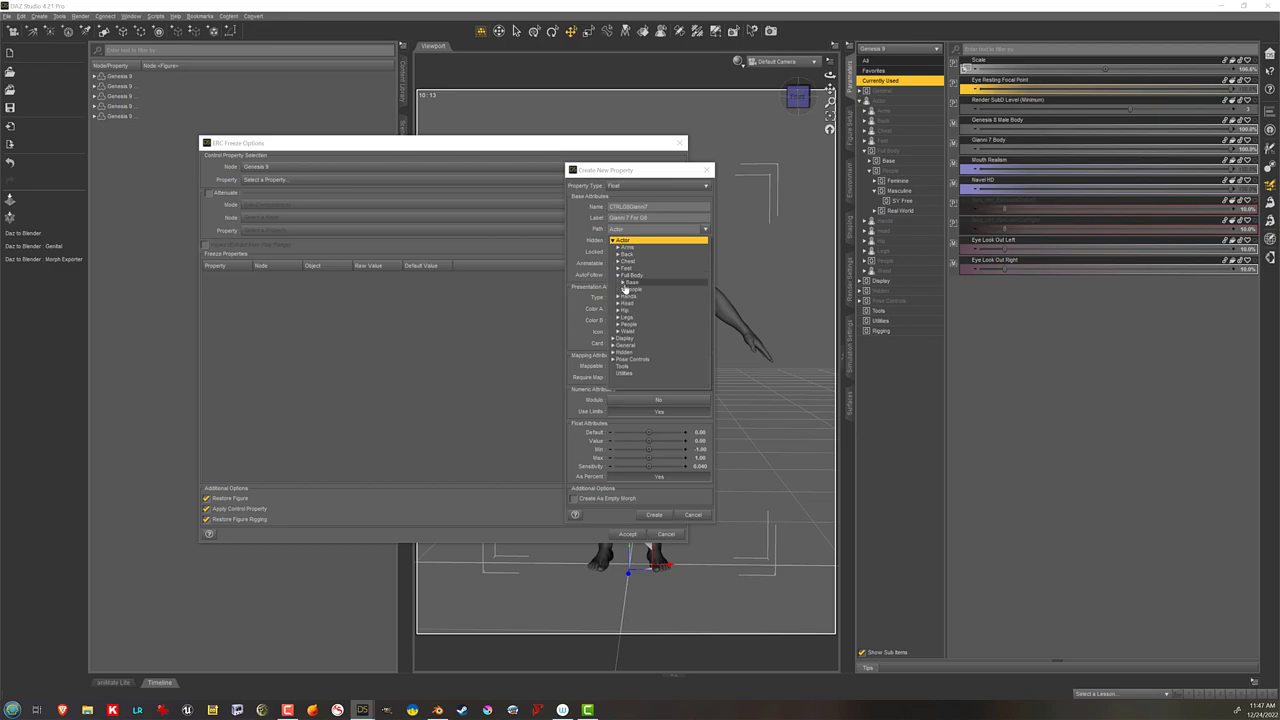
left_click(623, 289)
left_click(643, 304)
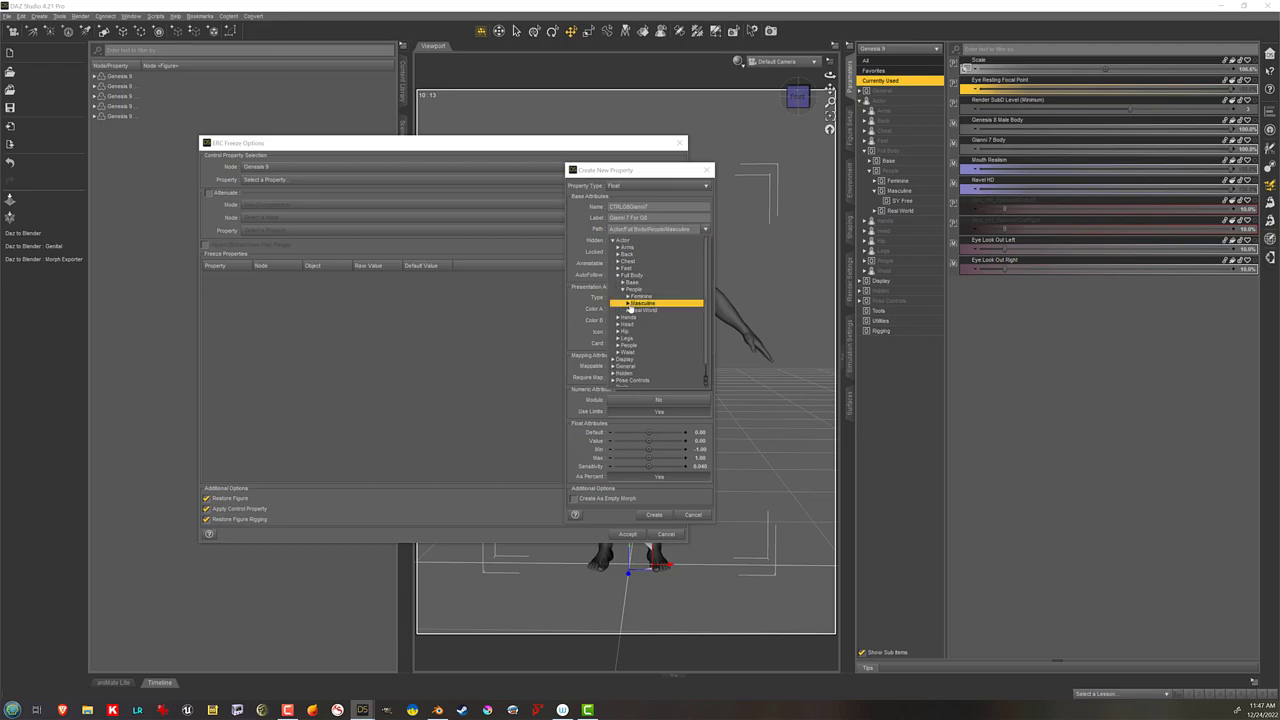
left_click(665, 390)
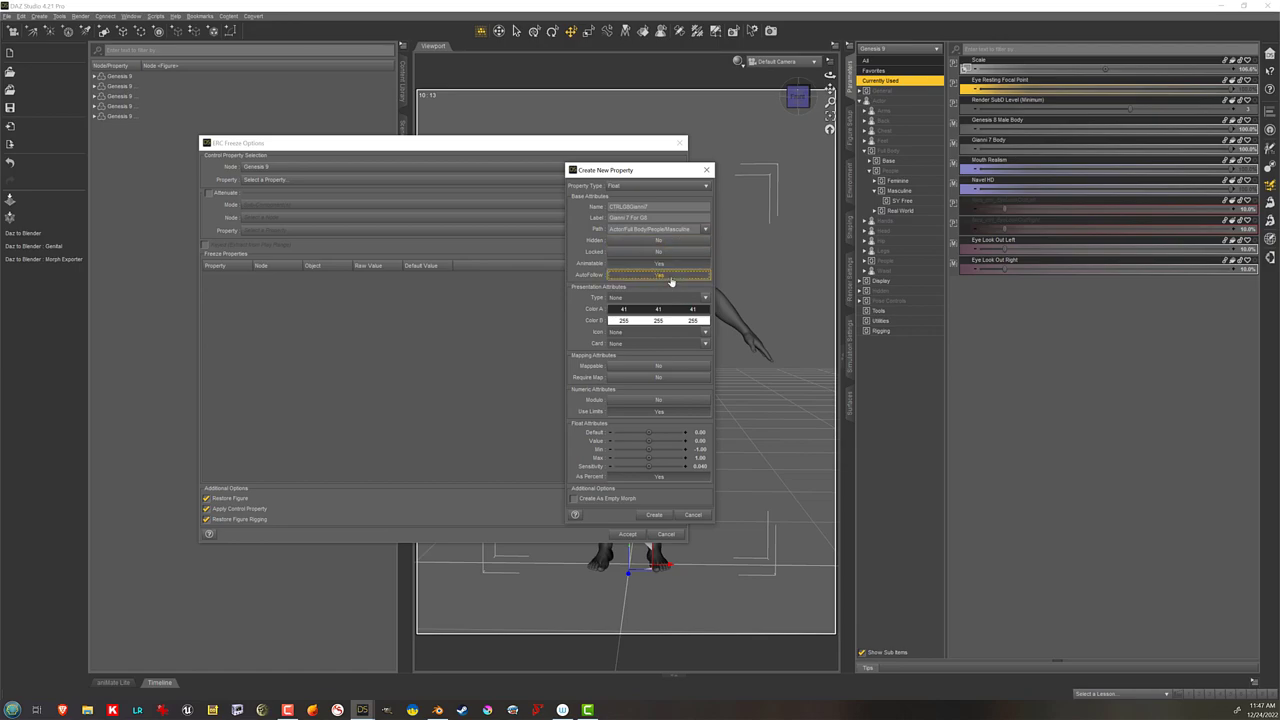
Step: Set AutoFollow to Yes and type to Modifier/Shape, then edit the minimum value
left_click(680, 276)
left_click(705, 299)
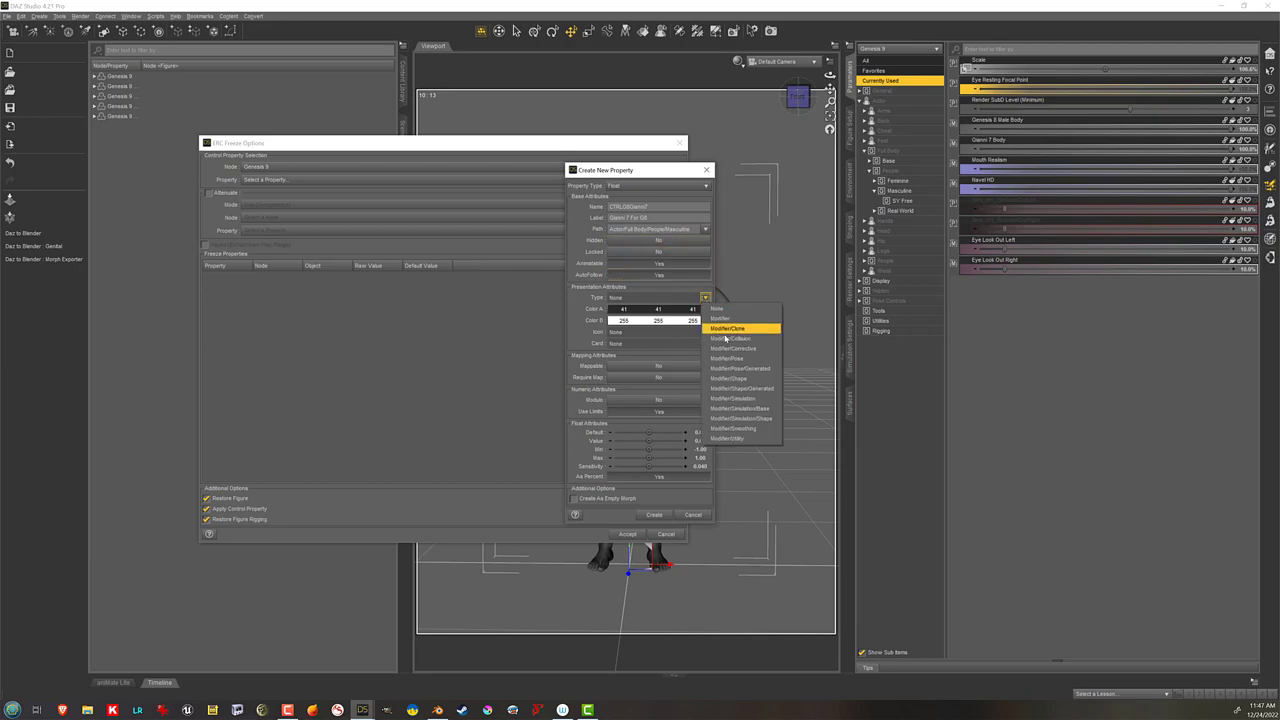
left_click(693, 362)
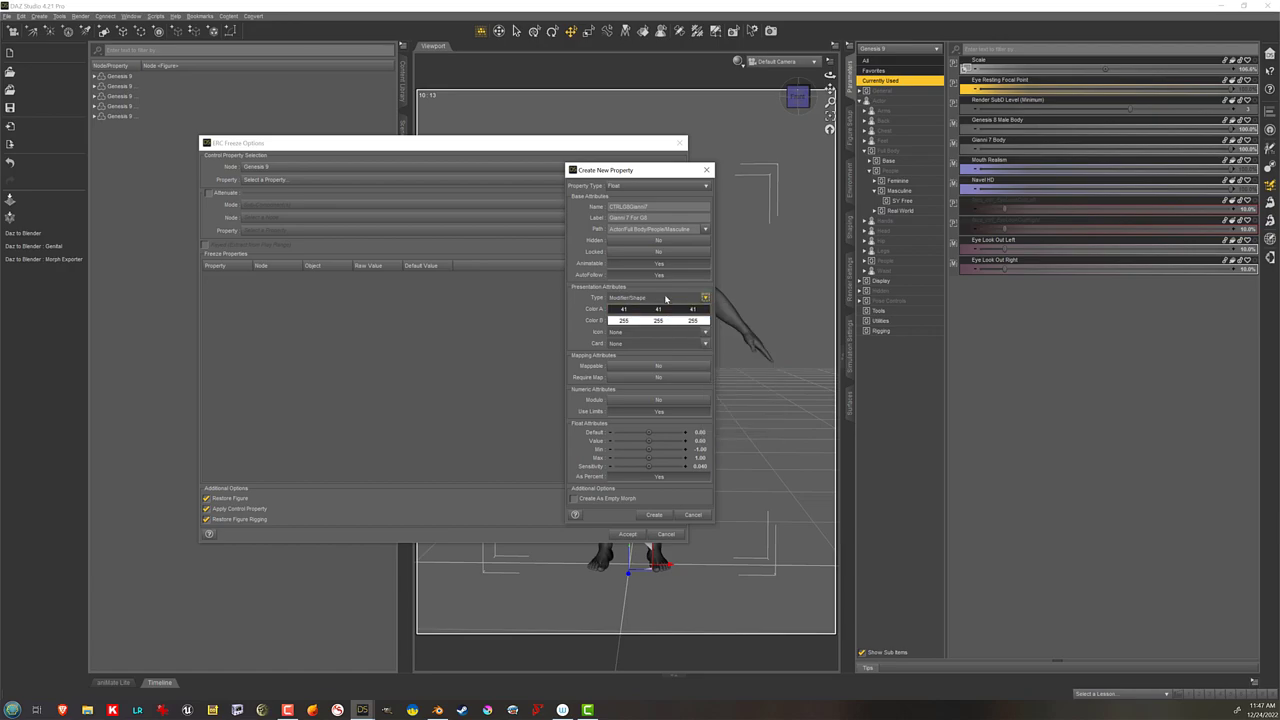
left_click(700, 449)
Step: Set minimum 0, create the property, and apply the ERC freeze of both body dials
type("0")
left_click(653, 514)
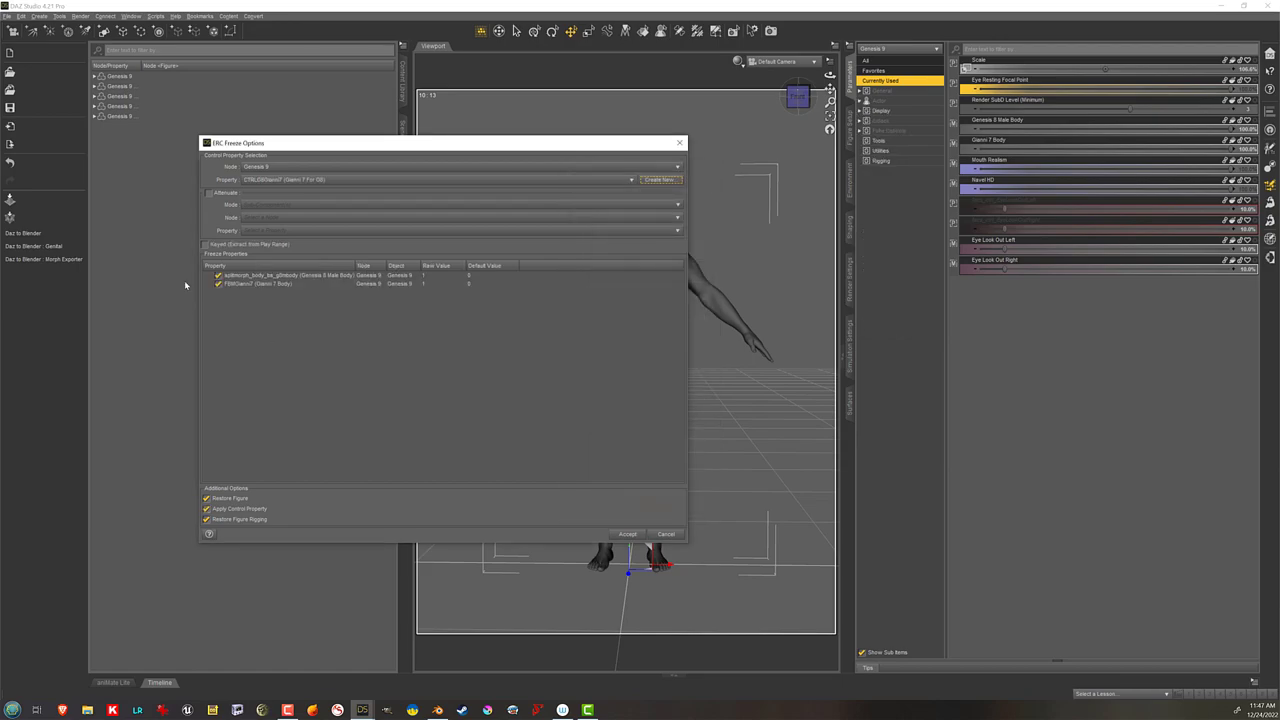
left_click(288, 277)
left_click(286, 283)
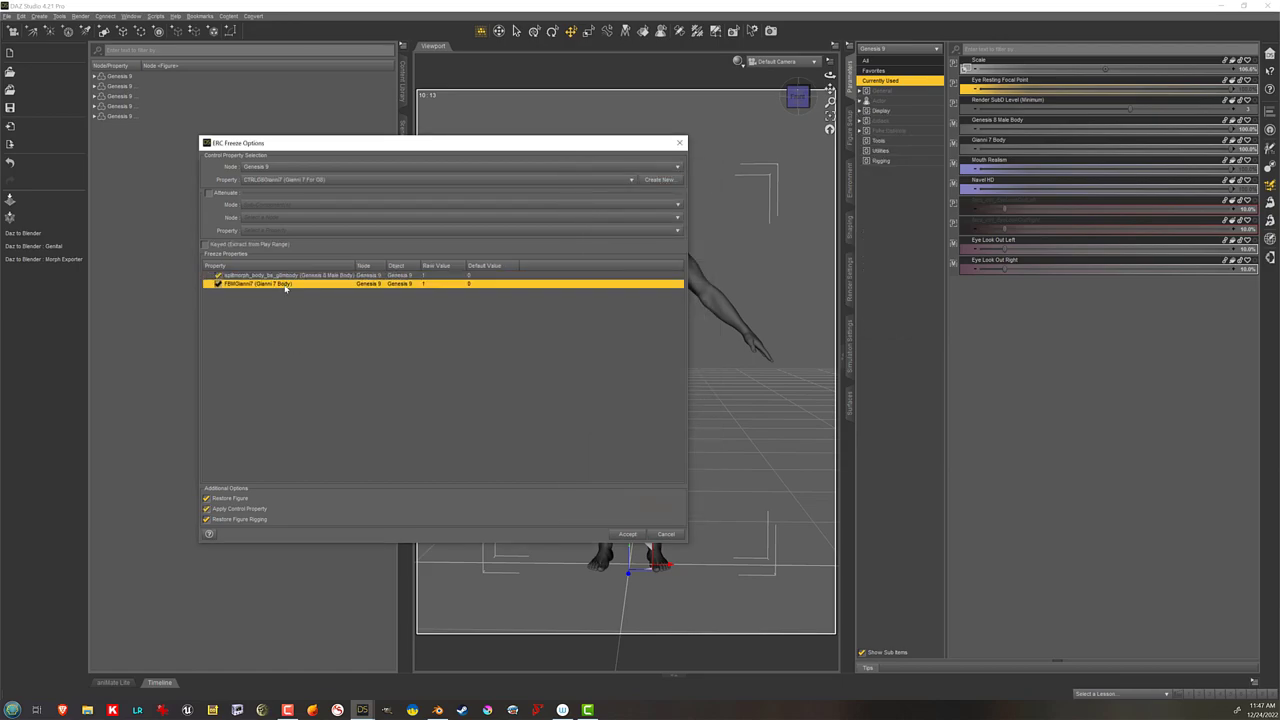
left_click(627, 534)
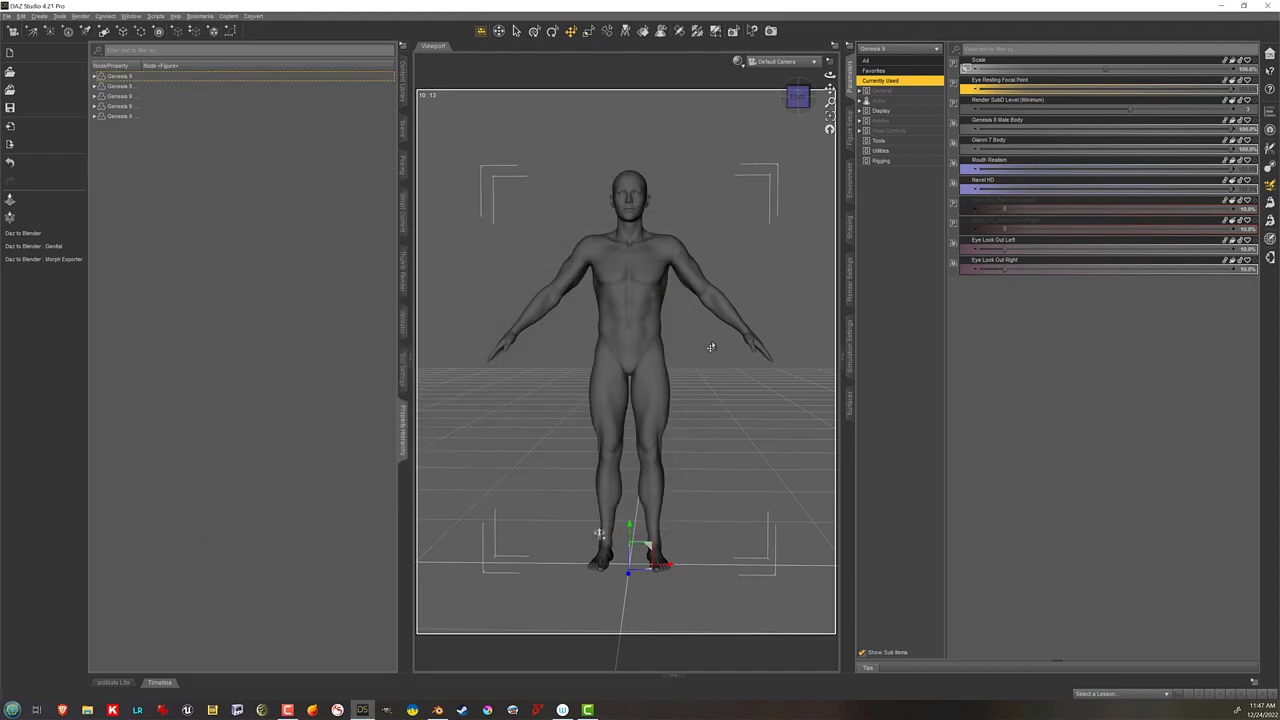
Step: Set Gianni 7 For G8 to 100% under Full Body > People > Masculine and test it
left_click(403, 128)
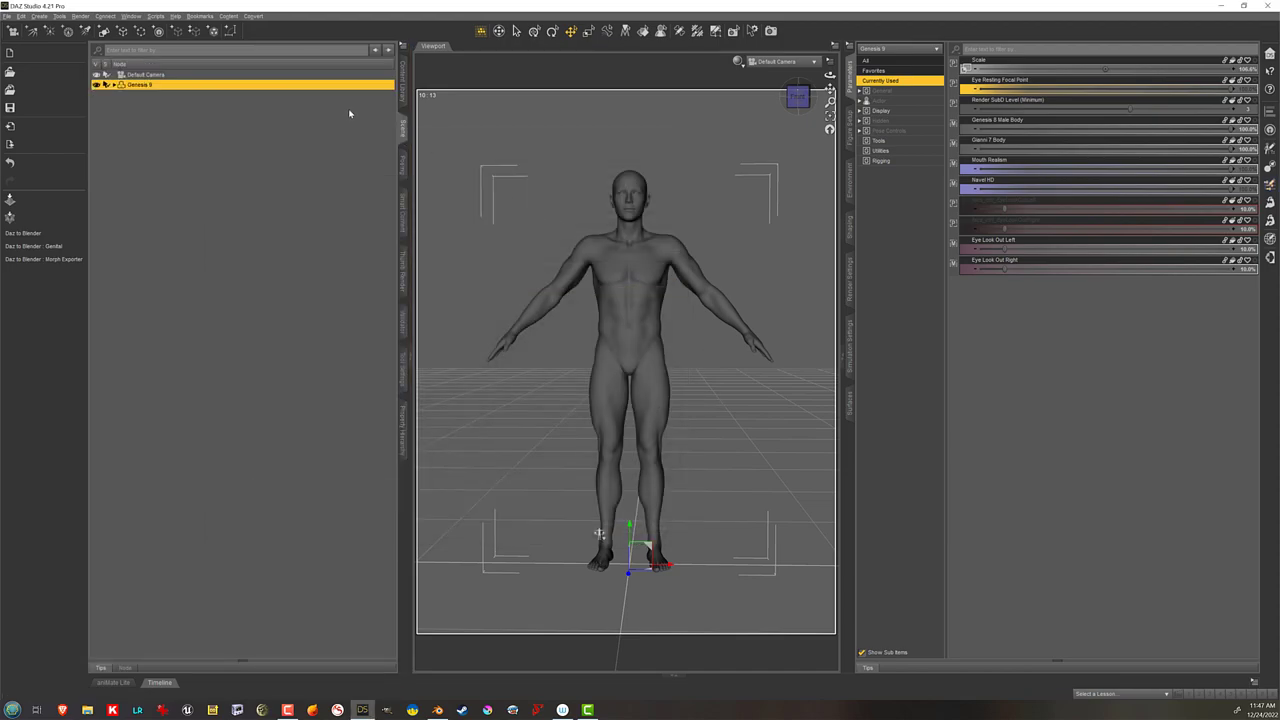
double_click(904, 101)
double_click(908, 151)
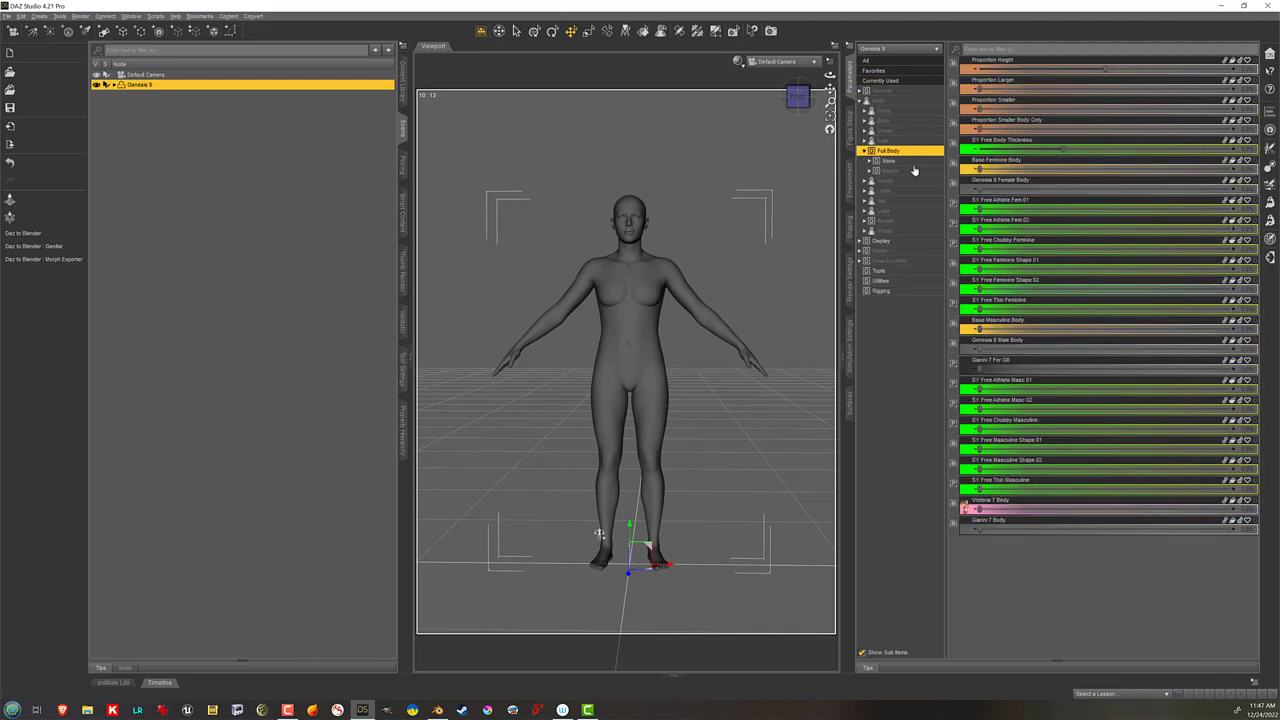
double_click(920, 171)
double_click(916, 192)
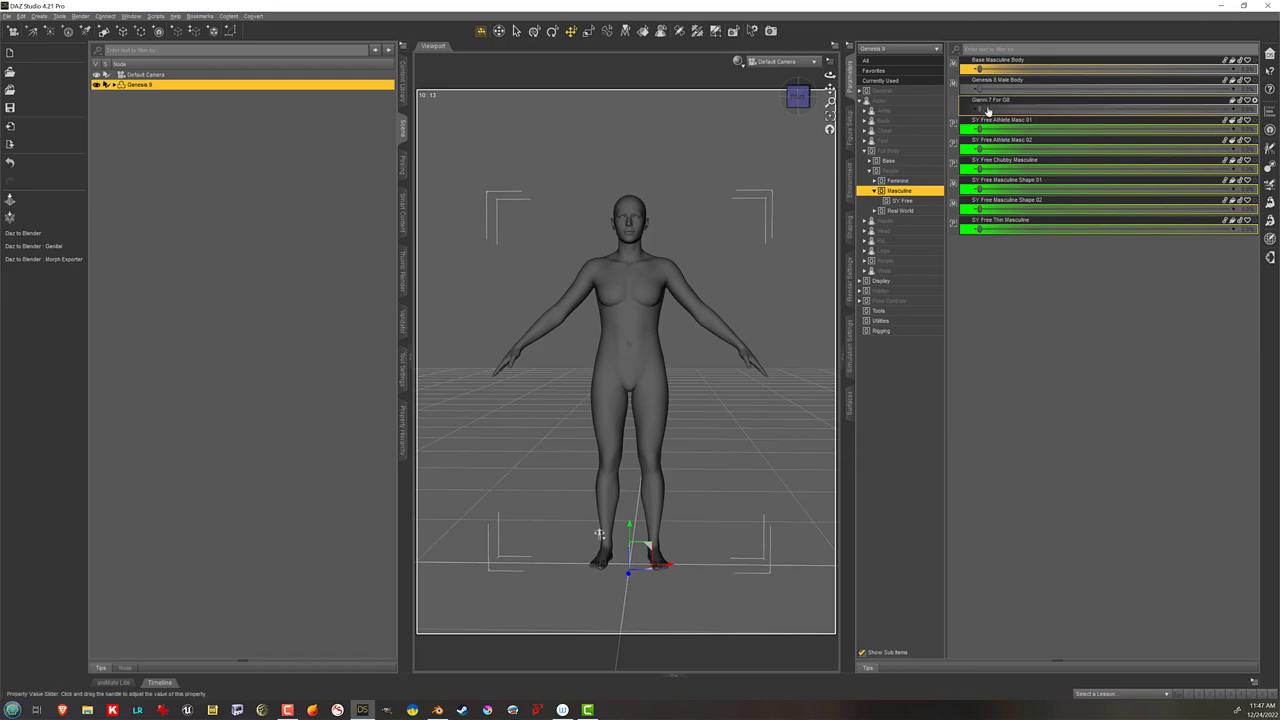
left_click(988, 110)
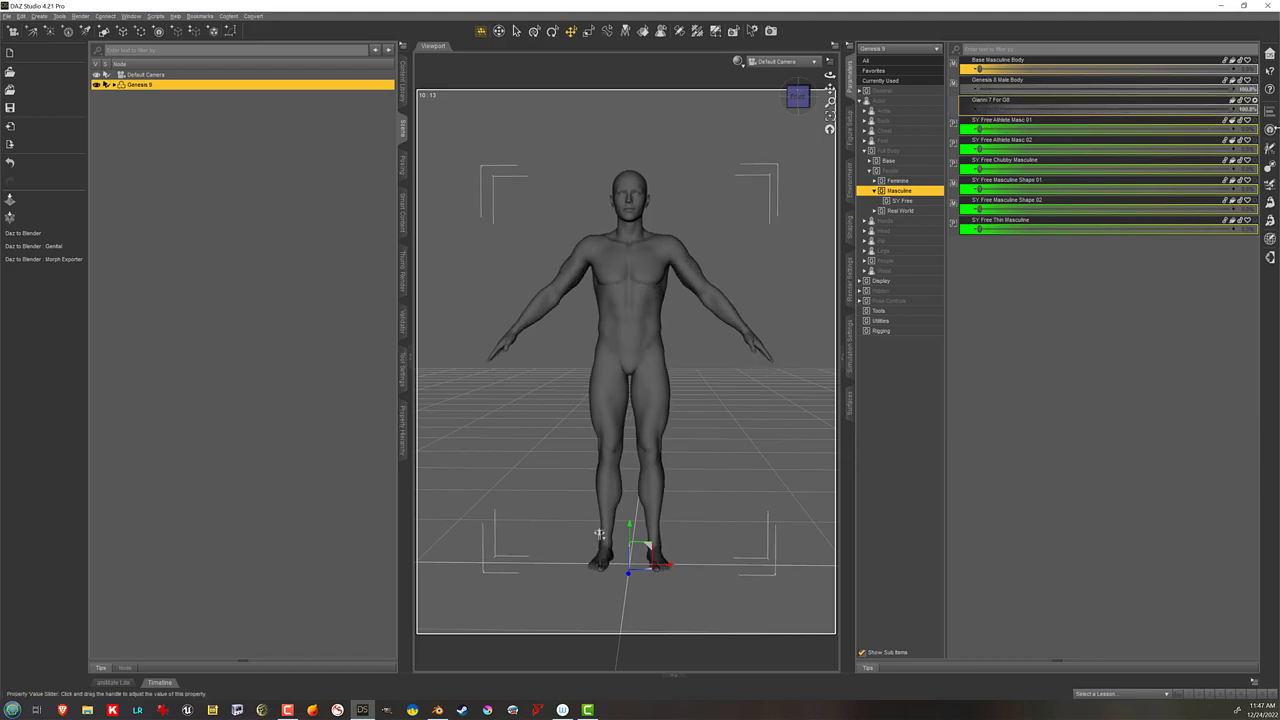
left_click(906, 82)
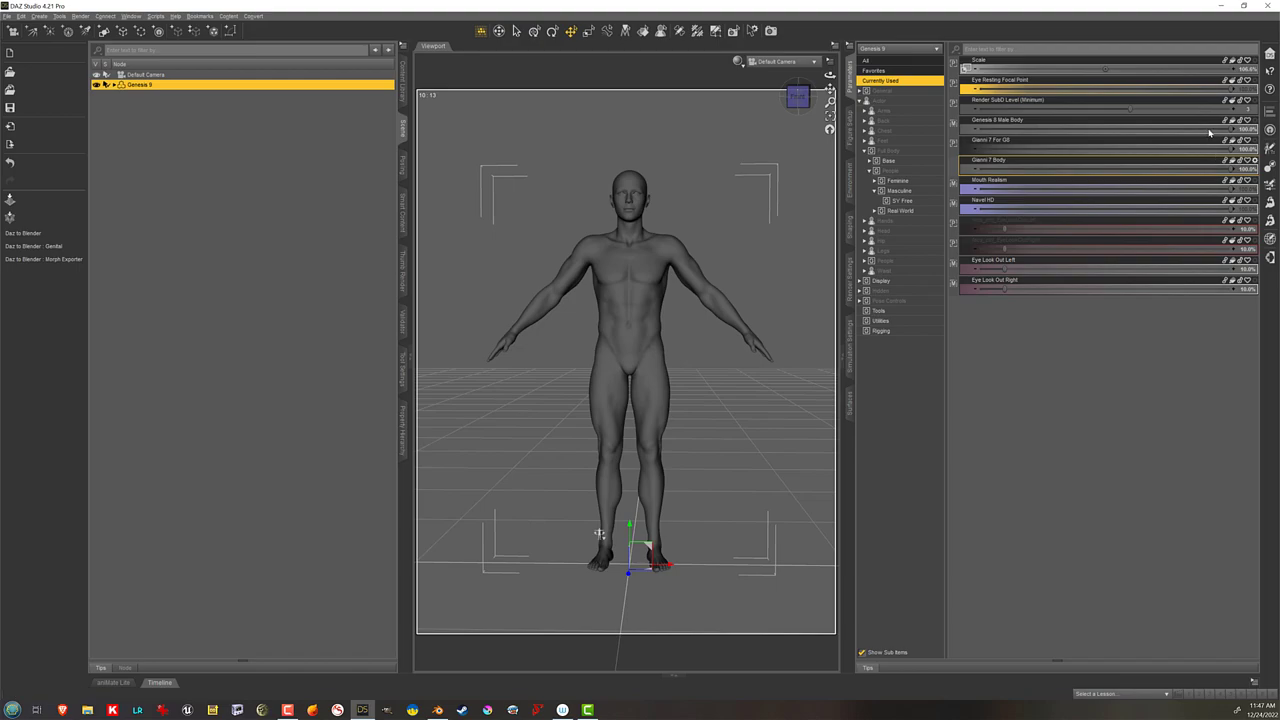
mouse_move(1227, 148)
left_mouse_down()
mouse_move(1040, 148)
mouse_move(1227, 148)
left_mouse_up()
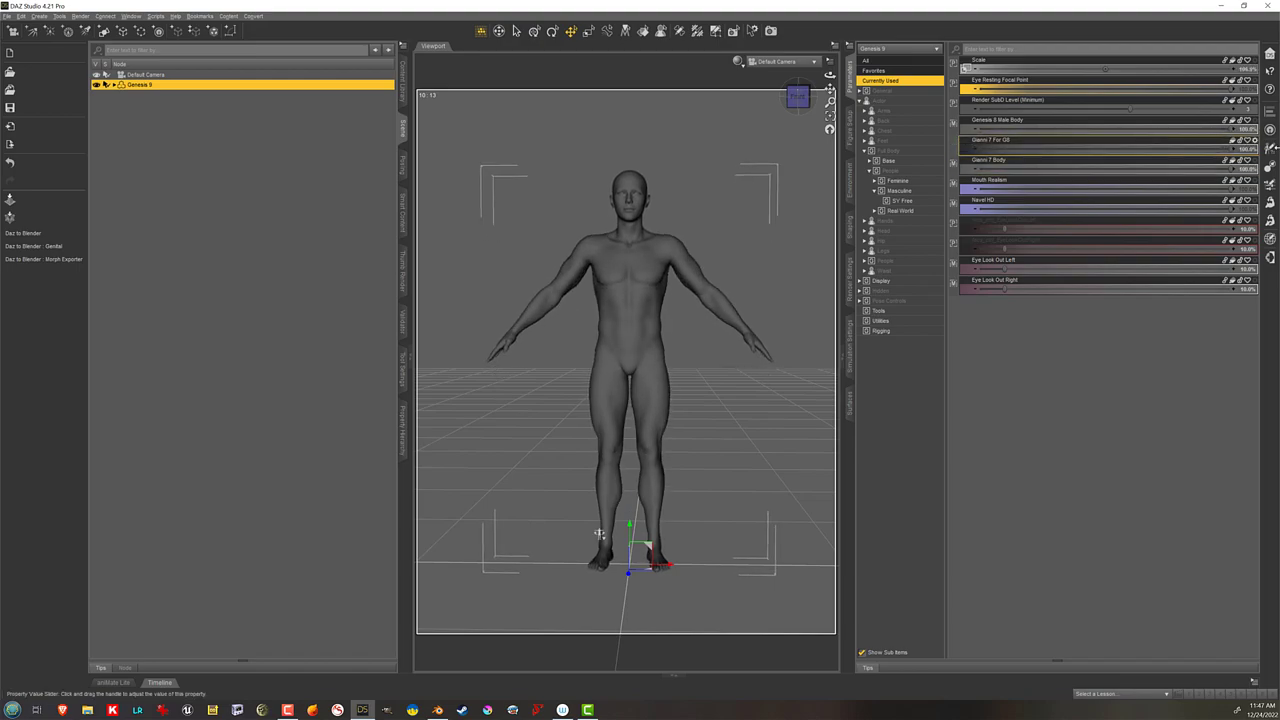